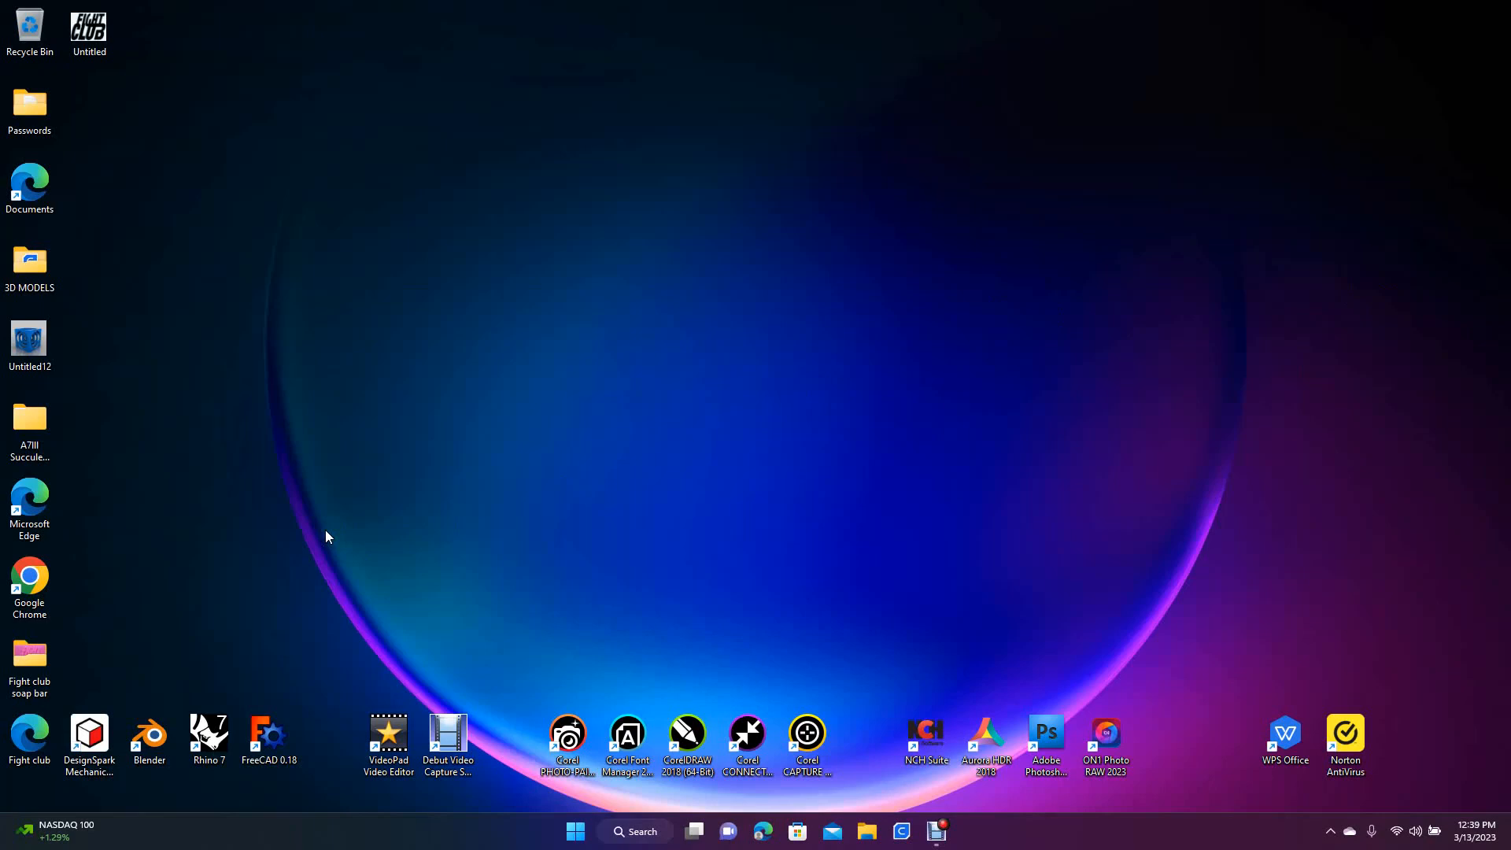
# Create a new Letter-size document, 8.5 by 11 inches, in CorelDRAW with CMYK color mode
pyautogui.click(319, 441)
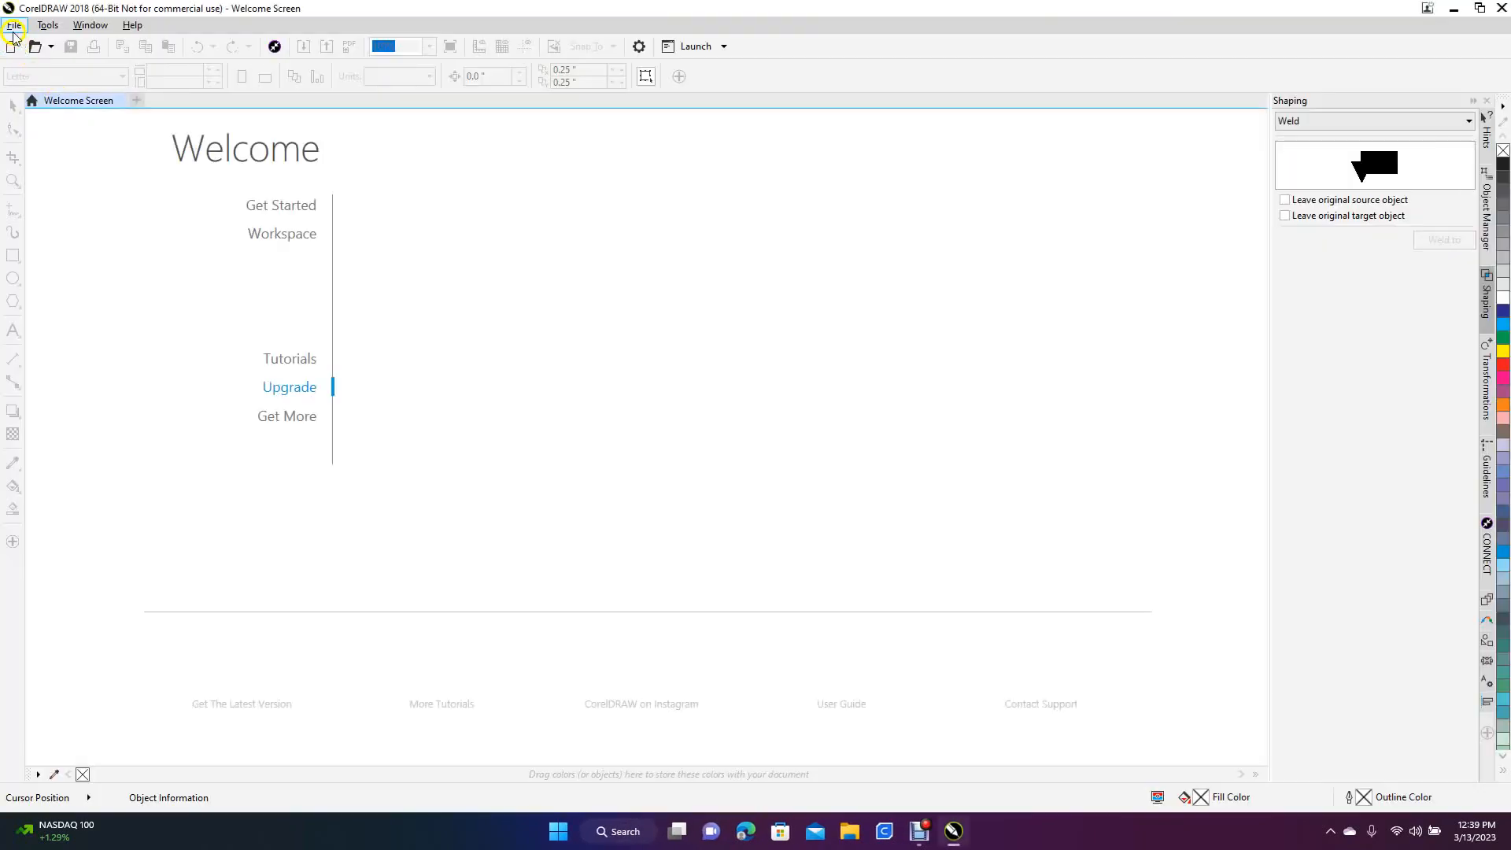
pyautogui.click(15, 25)
pyautogui.click(49, 44)
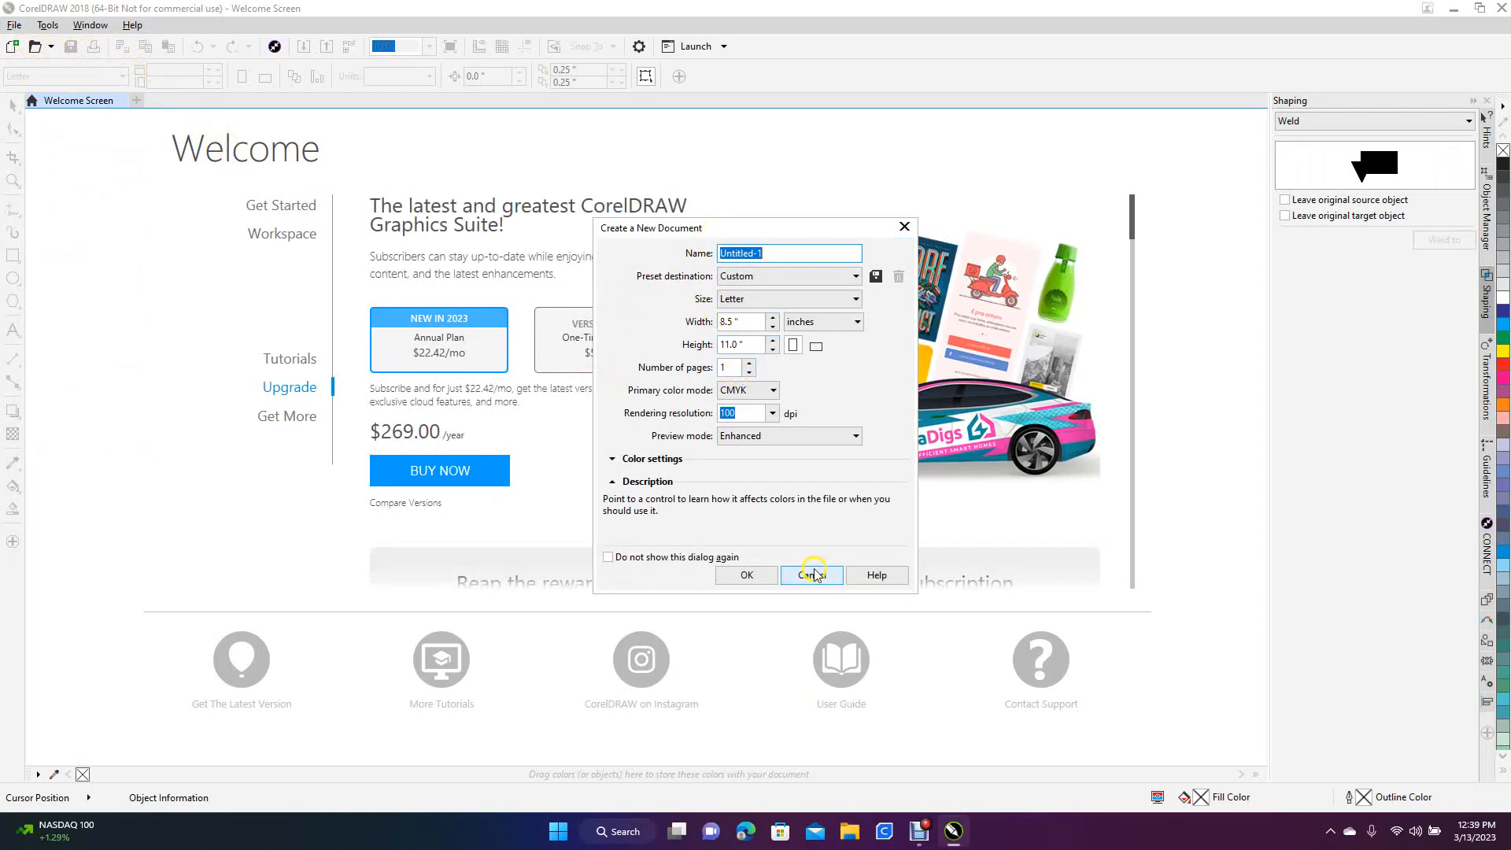
pyautogui.click(747, 575)
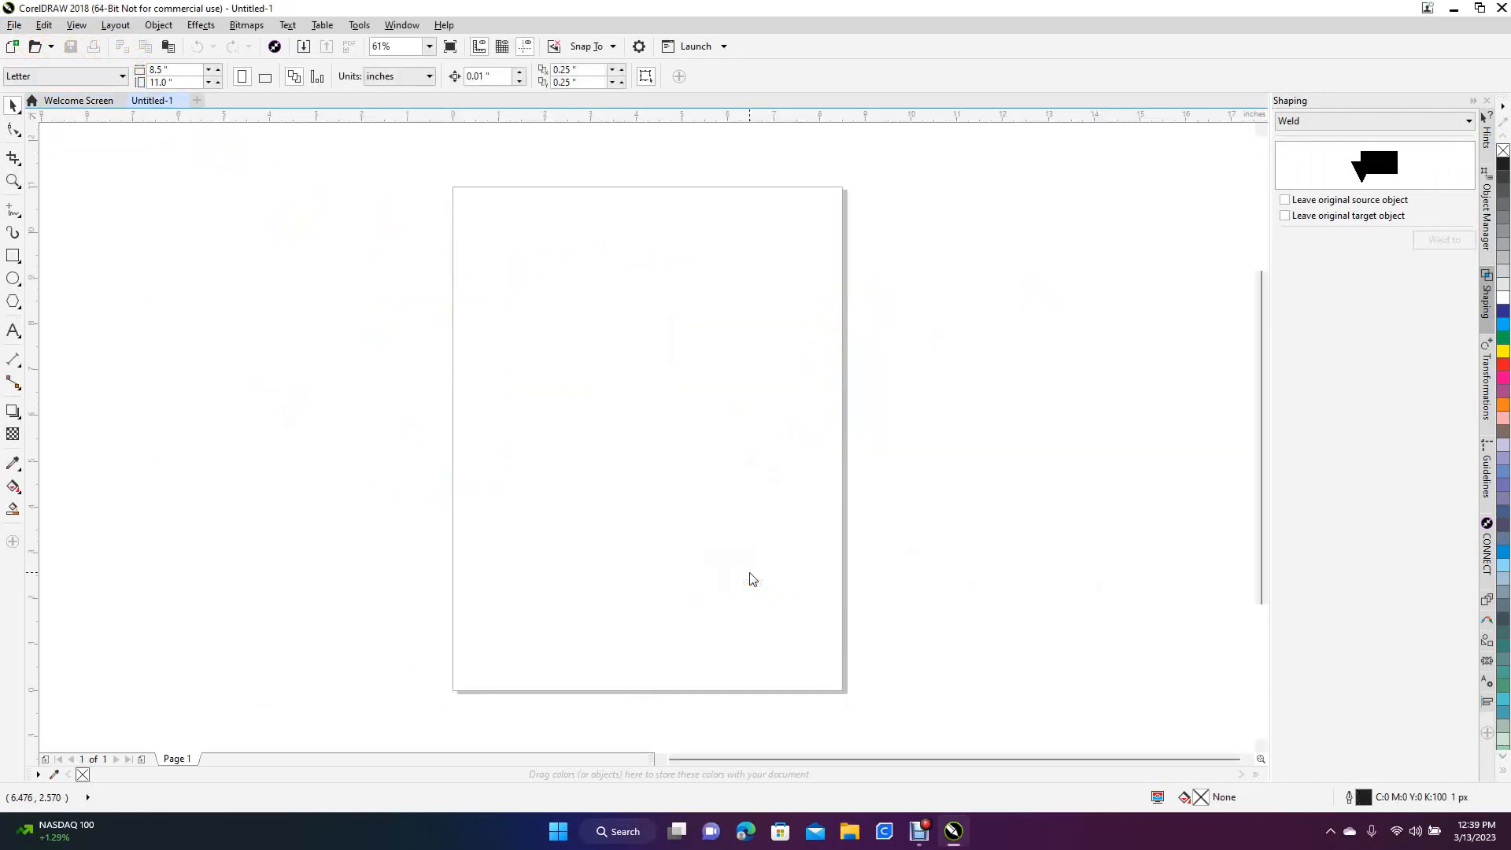
# Import the Untitled.jpg Fight Club logo from the Desktop and place it on the page at its original size
pyautogui.click(17, 27)
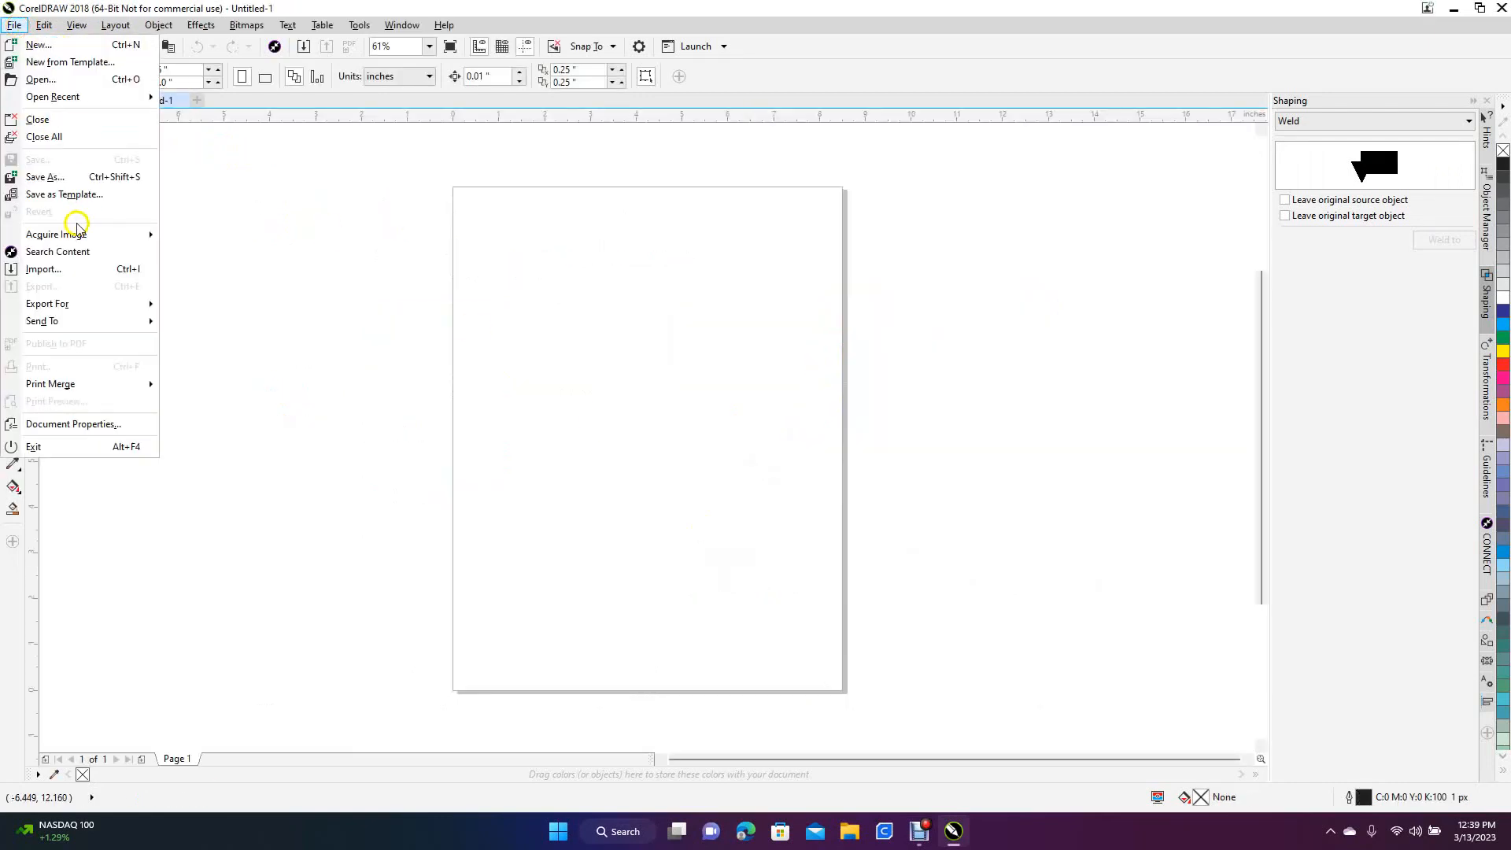
pyautogui.click(49, 266)
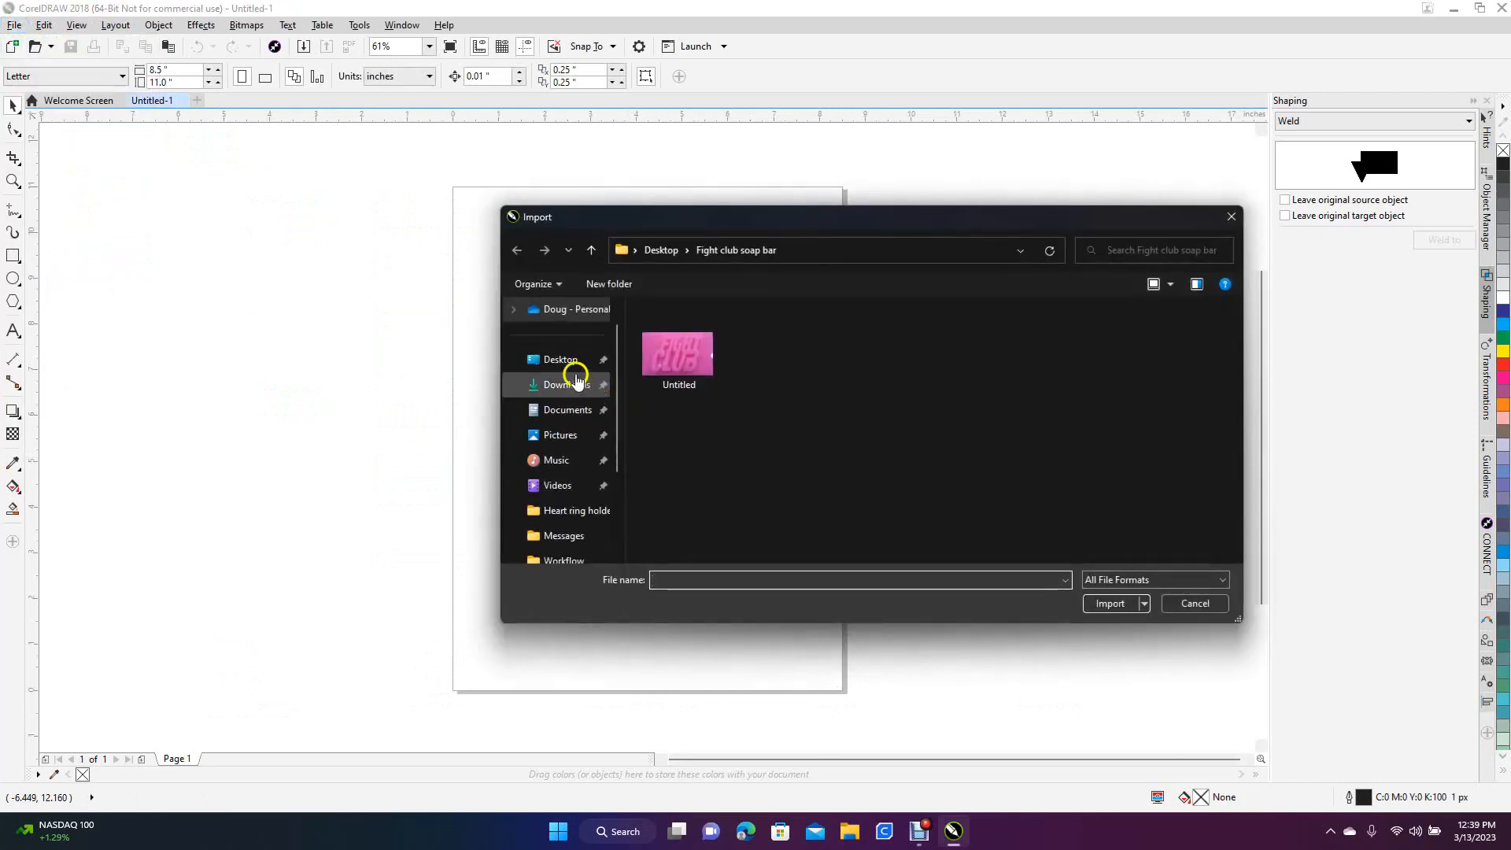
pyautogui.click(559, 359)
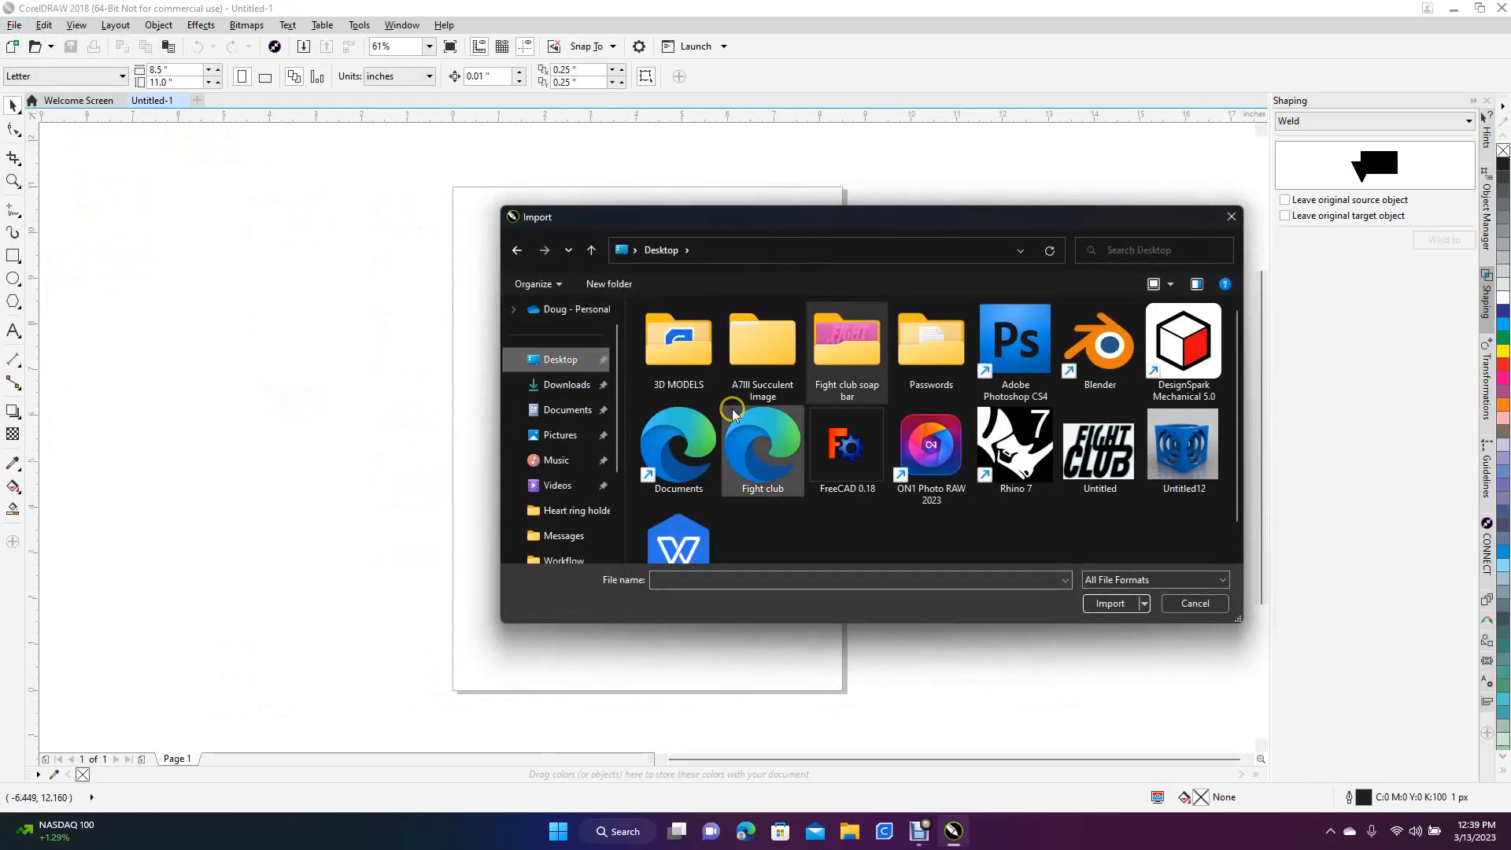
pyautogui.doubleClick(1096, 466)
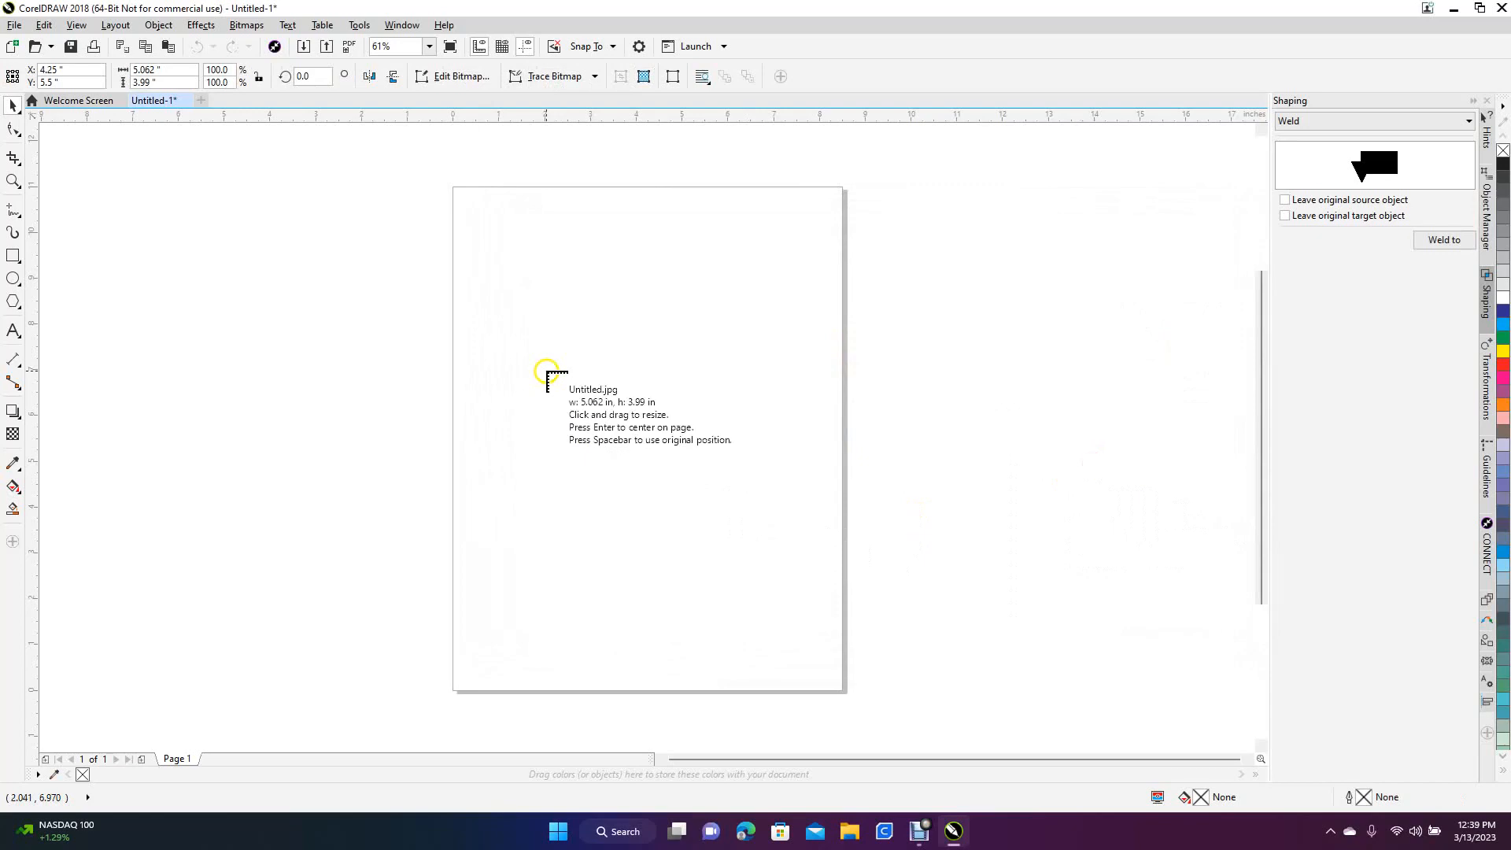
pyautogui.click(531, 319)
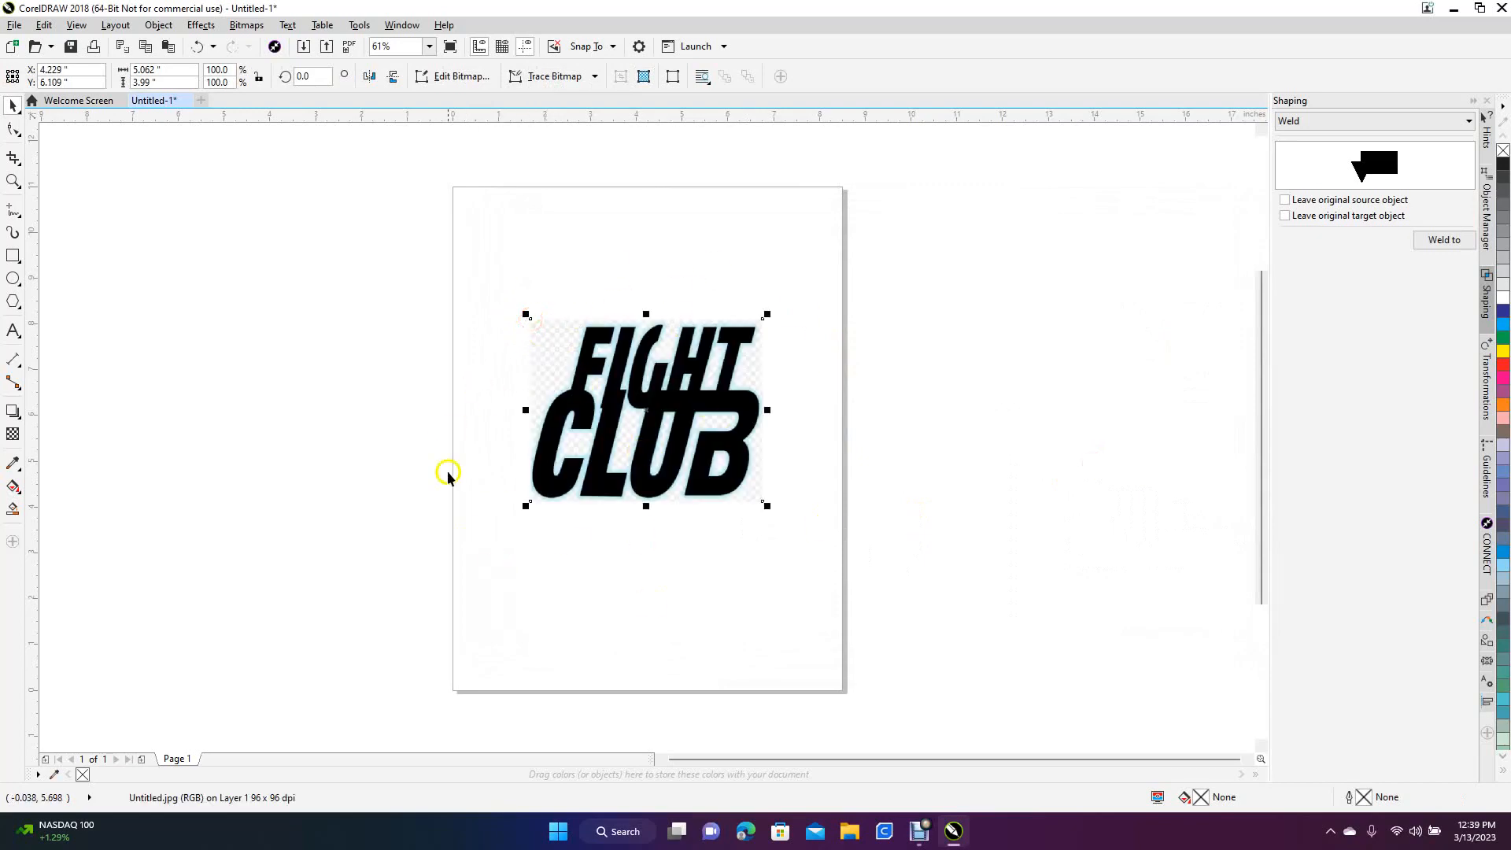
# Outline-trace the logo bitmap as a Detailed logo and move the traced group off the page beside the original
pyautogui.rightClick(607, 459)
pyautogui.moveTo(681, 427)
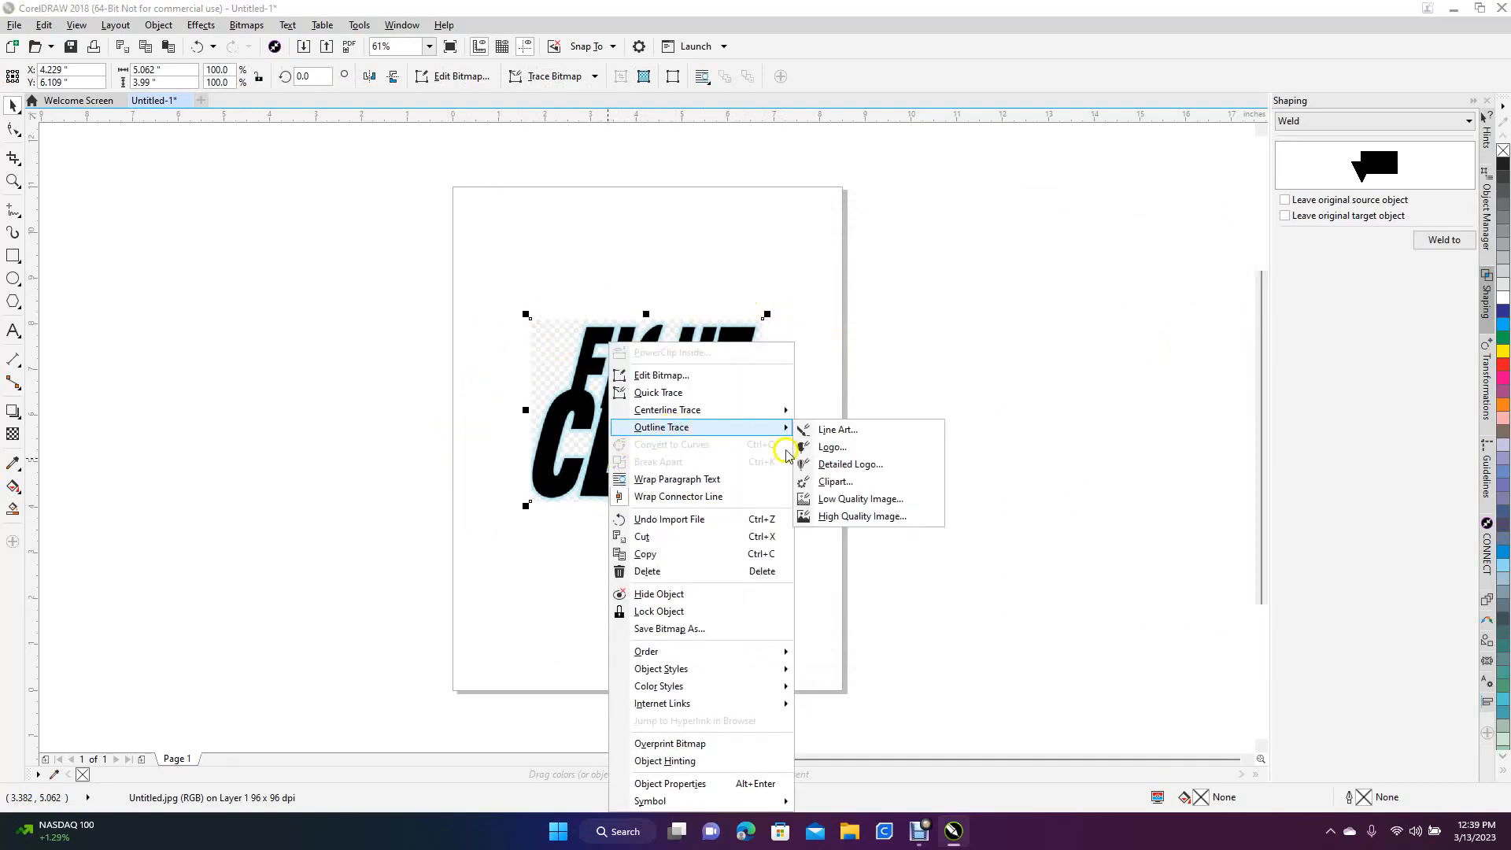
pyautogui.click(826, 470)
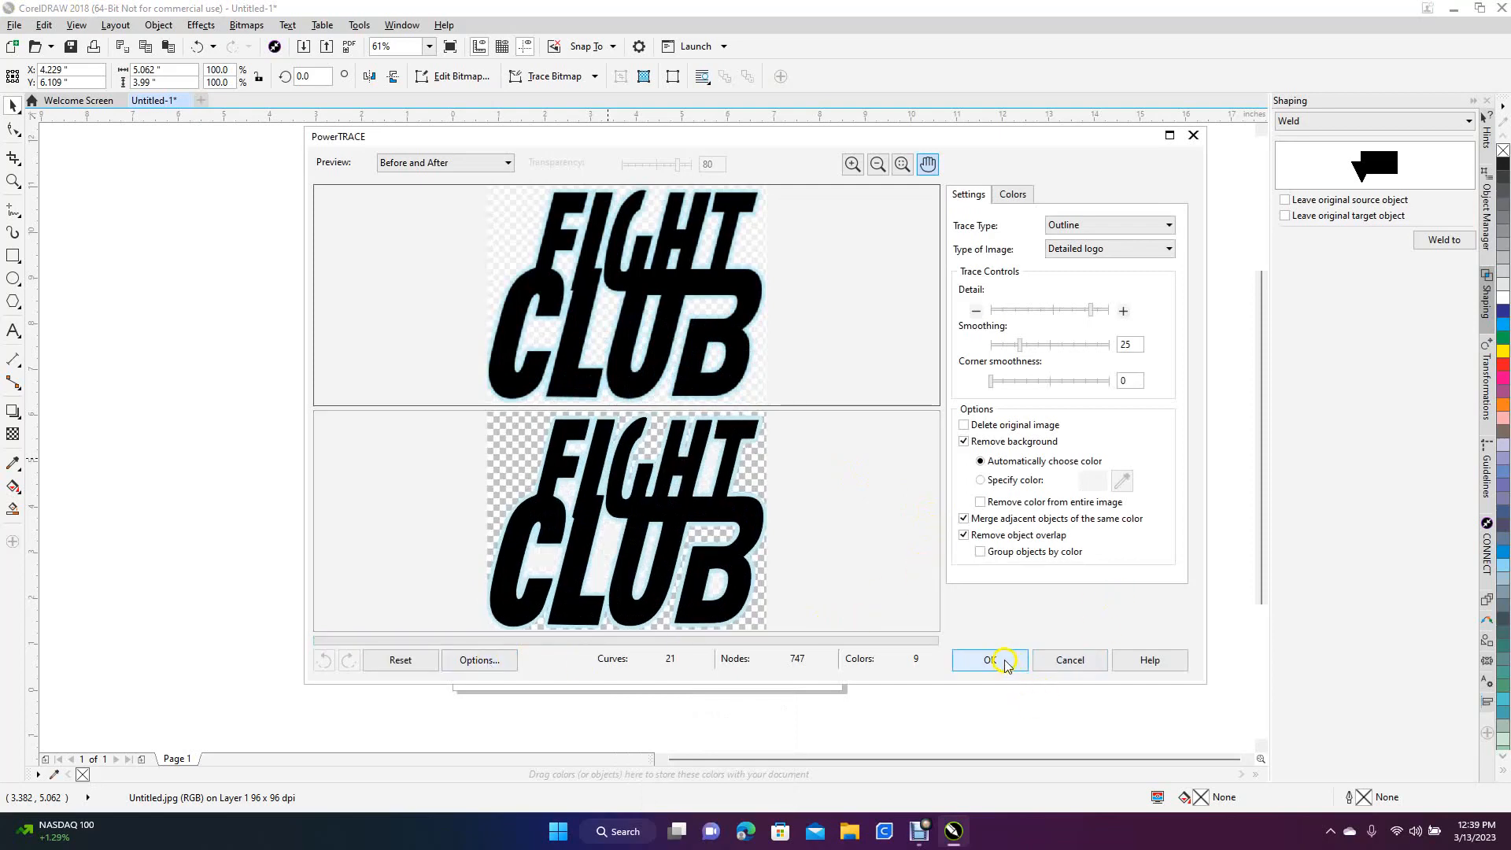
pyautogui.click(989, 659)
pyautogui.moveTo(639, 431)
pyautogui.mouseDown()
pyautogui.moveTo(362, 418)
pyautogui.moveTo(287, 399)
pyautogui.mouseUp()
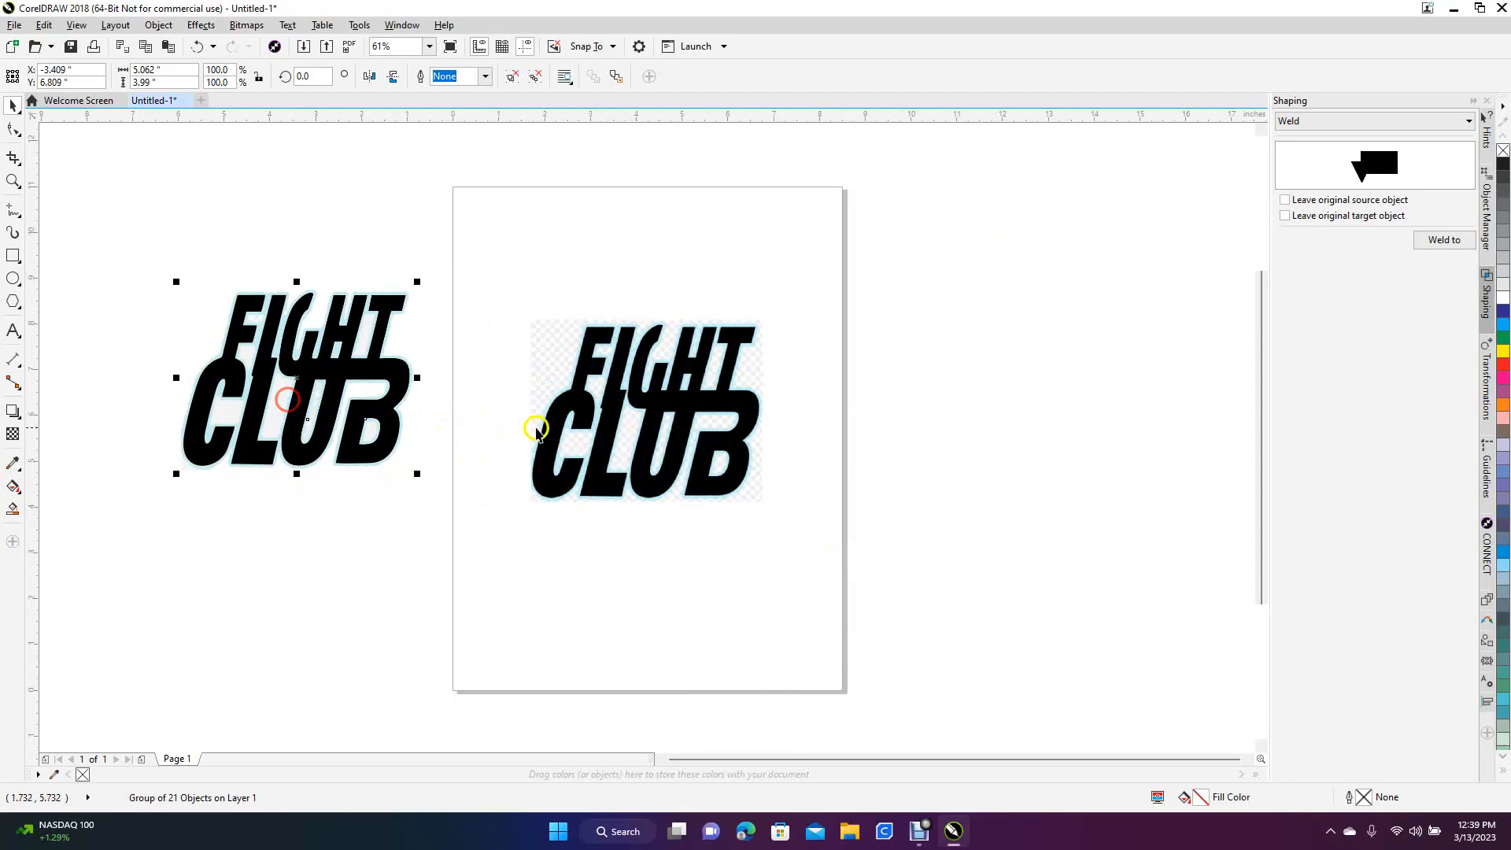
# Switch the document display mode to Wireframe so the logo's traced curves show as outlines
pyautogui.click(528, 432)
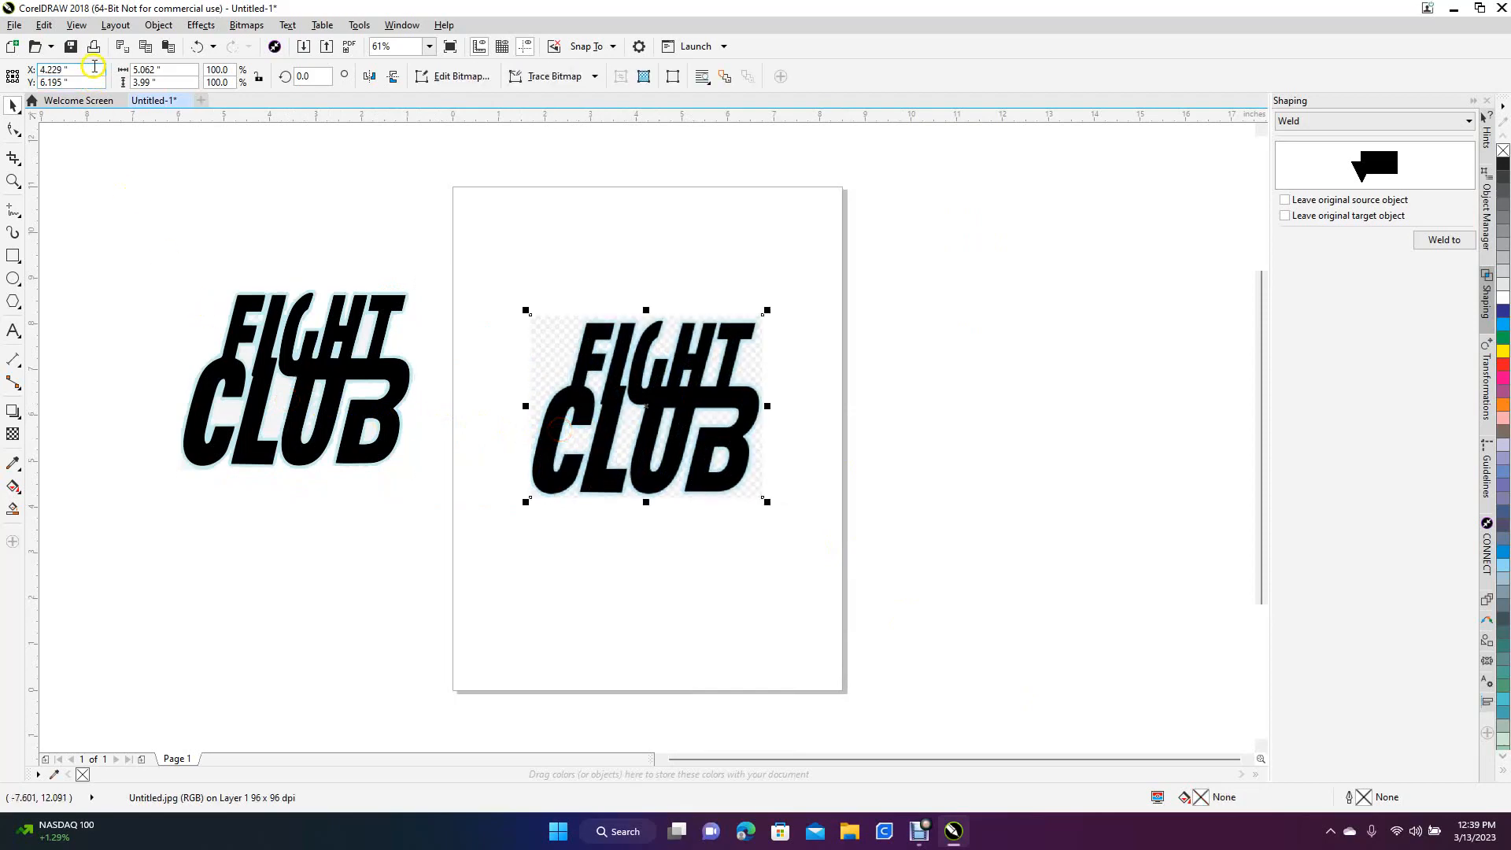
pyautogui.click(77, 25)
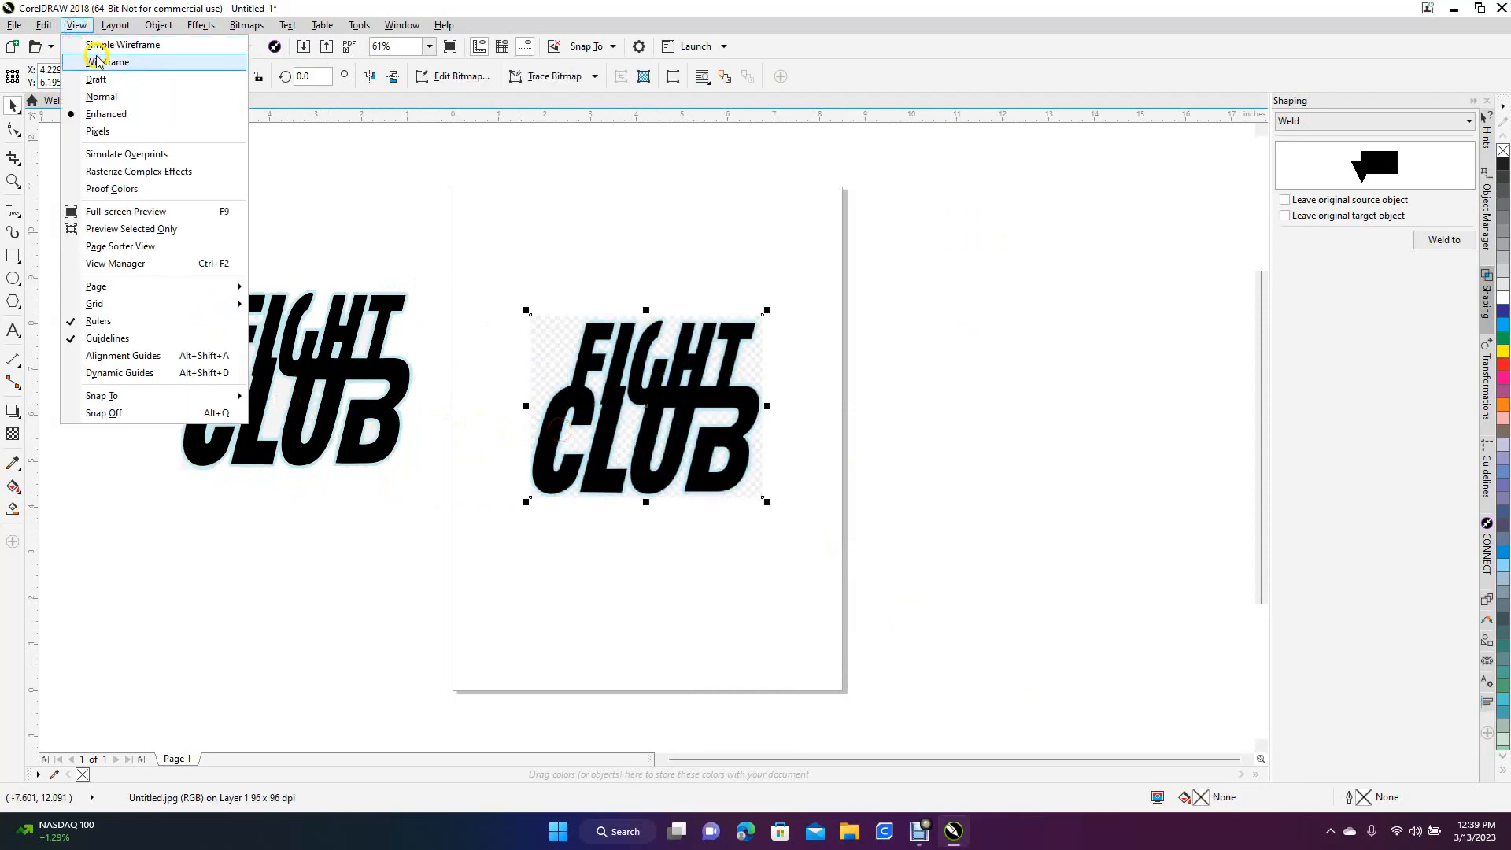
pyautogui.click(106, 62)
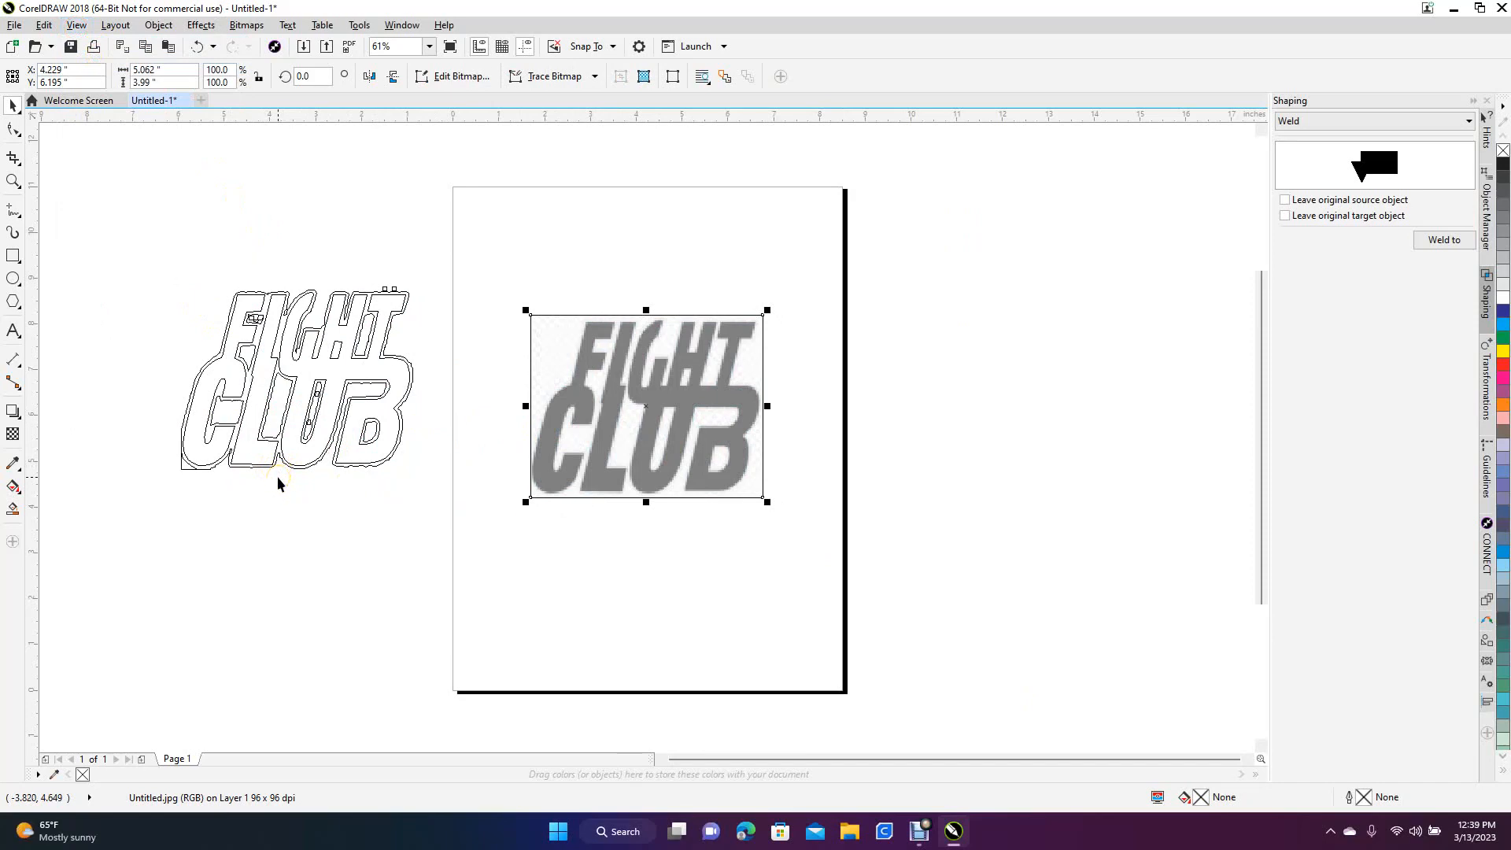
pyautogui.scroll(3, 277, 476)
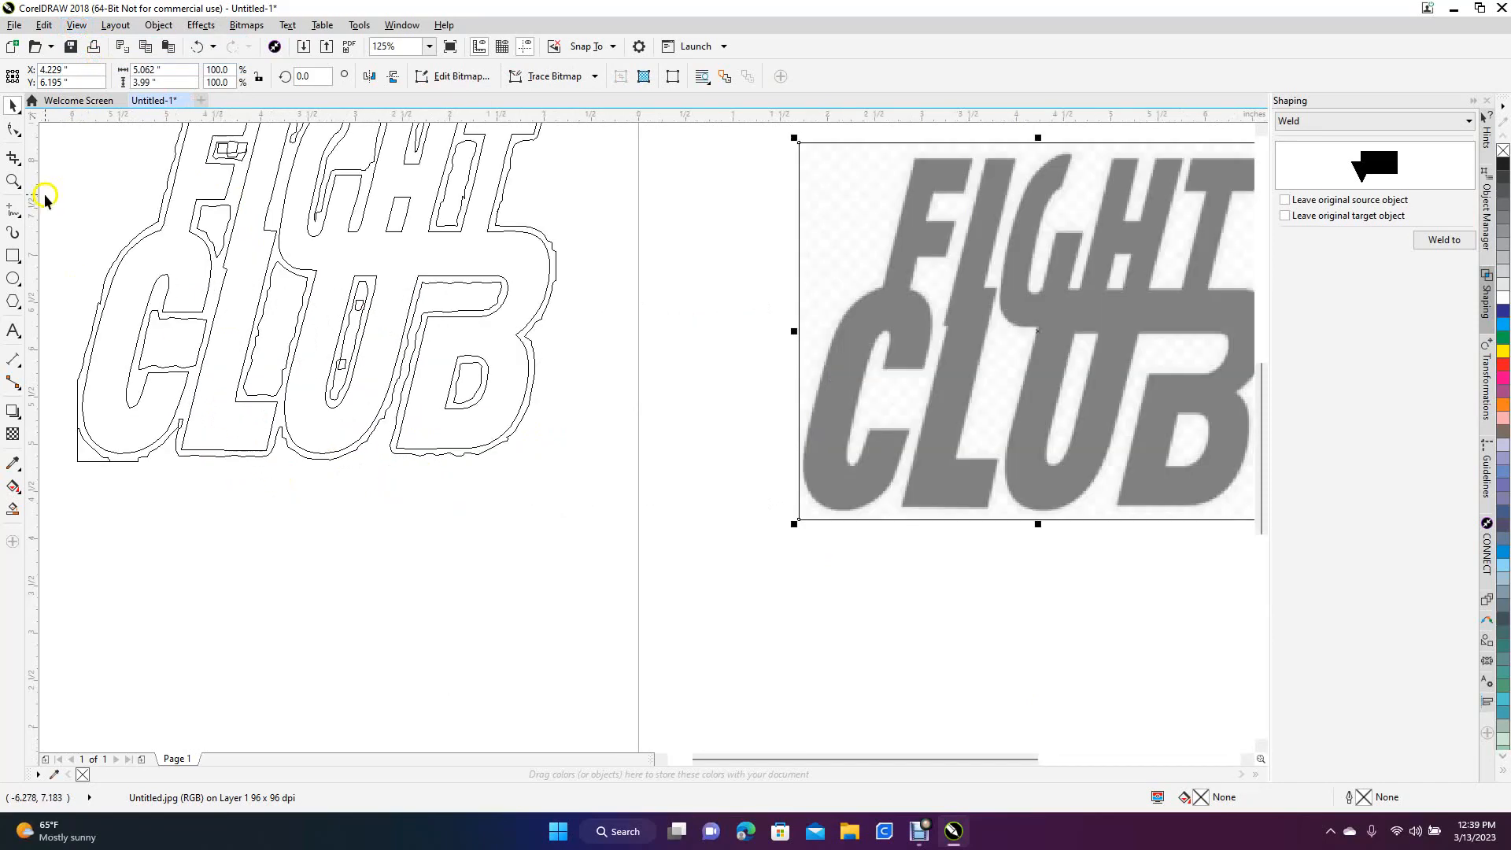
# Reposition the traced group slightly lower toward the page edge and delete the original logo bitmap
pyautogui.click(11, 104)
pyautogui.moveTo(192, 297)
pyautogui.mouseDown()
pyautogui.moveTo(240, 394)
pyautogui.moveTo(273, 425)
pyautogui.mouseUp()
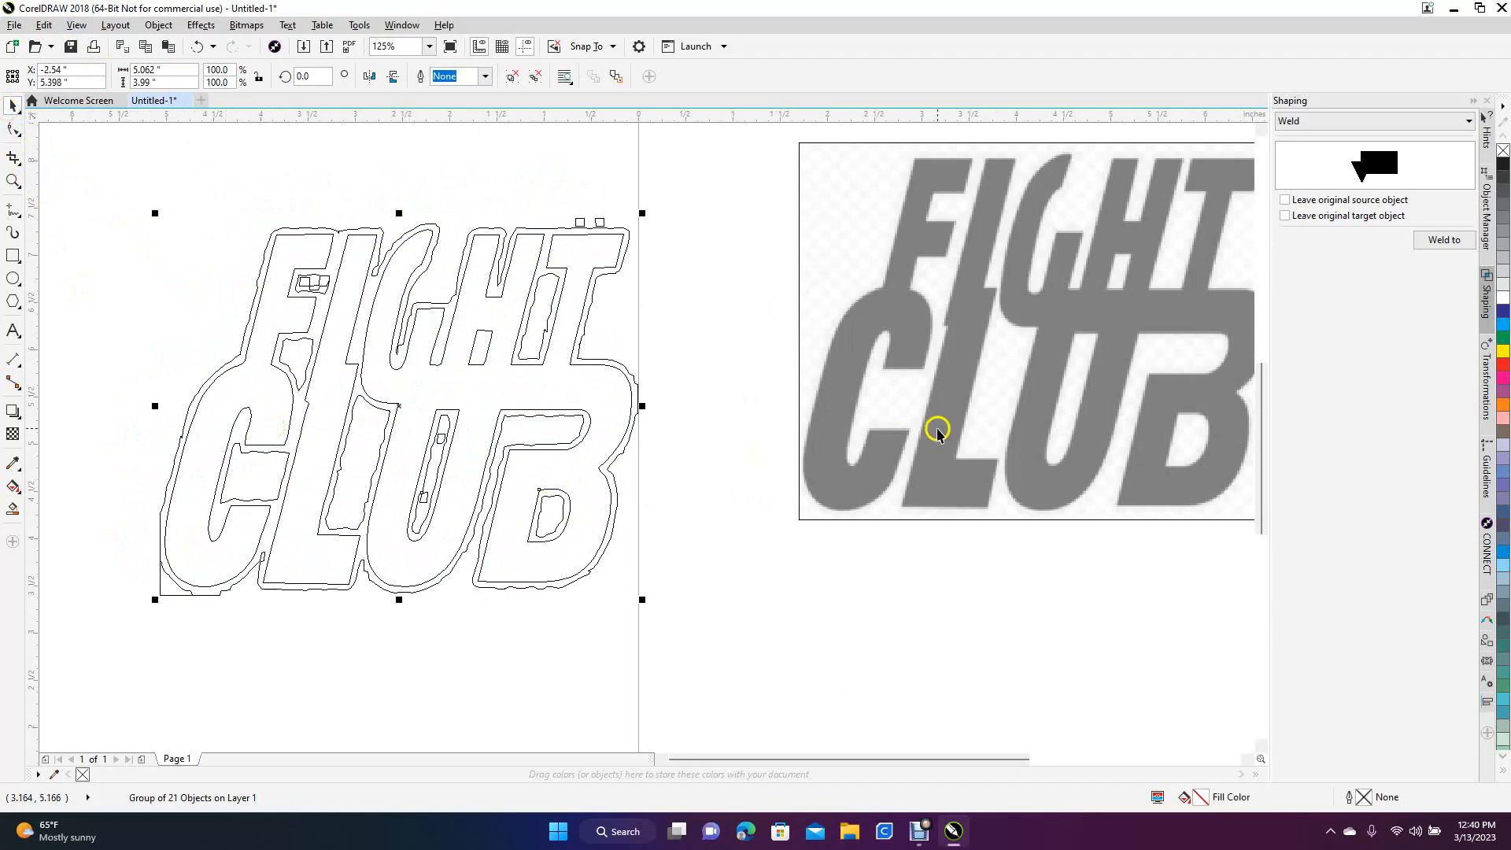
pyautogui.click(905, 413)
pyautogui.press('Delete')
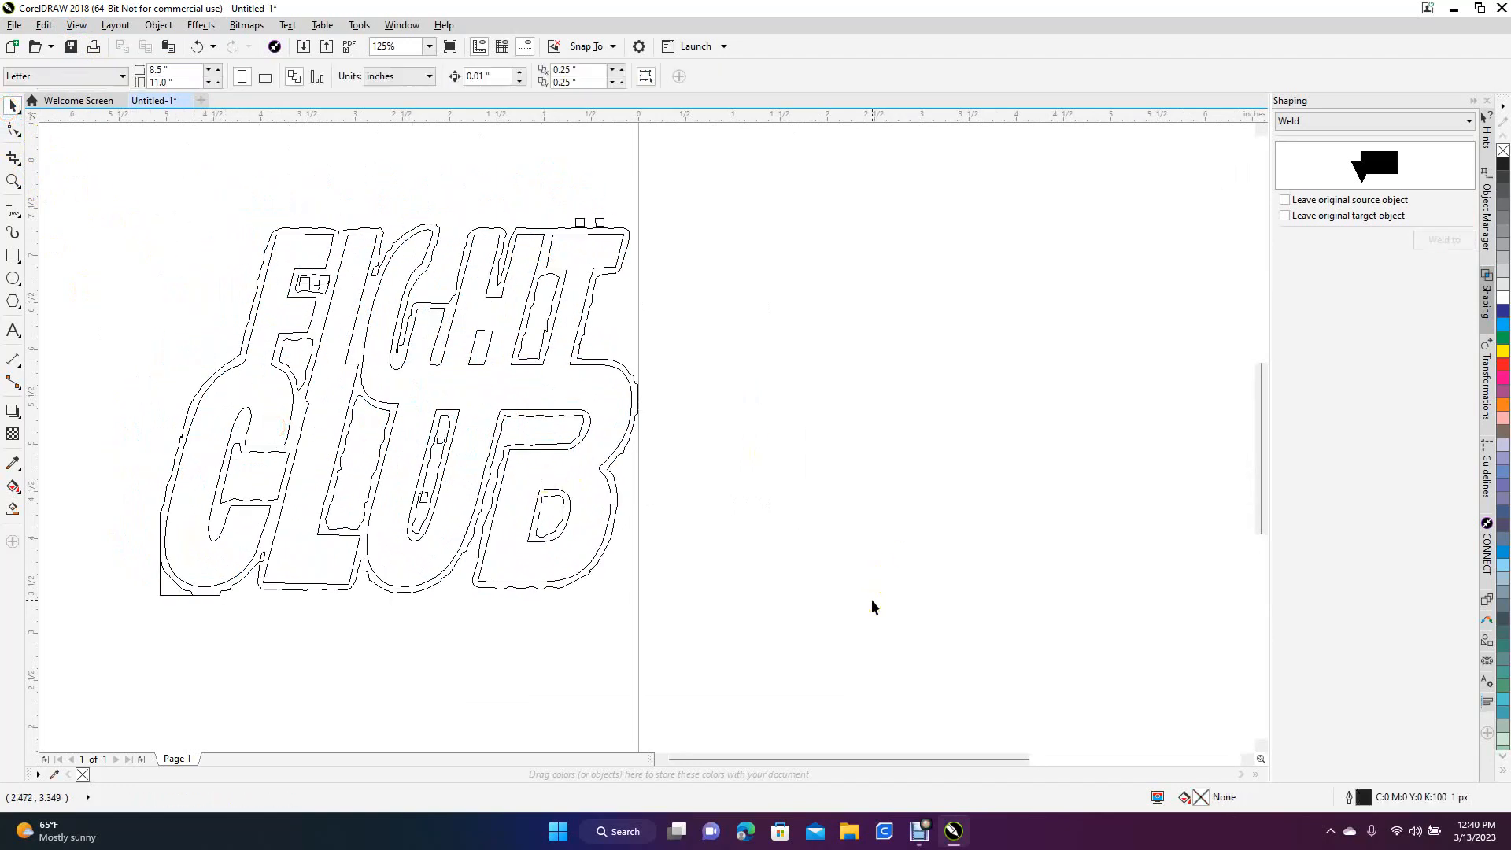
# Ungroup all objects in the traced logo and deselect them
pyautogui.click(425, 455)
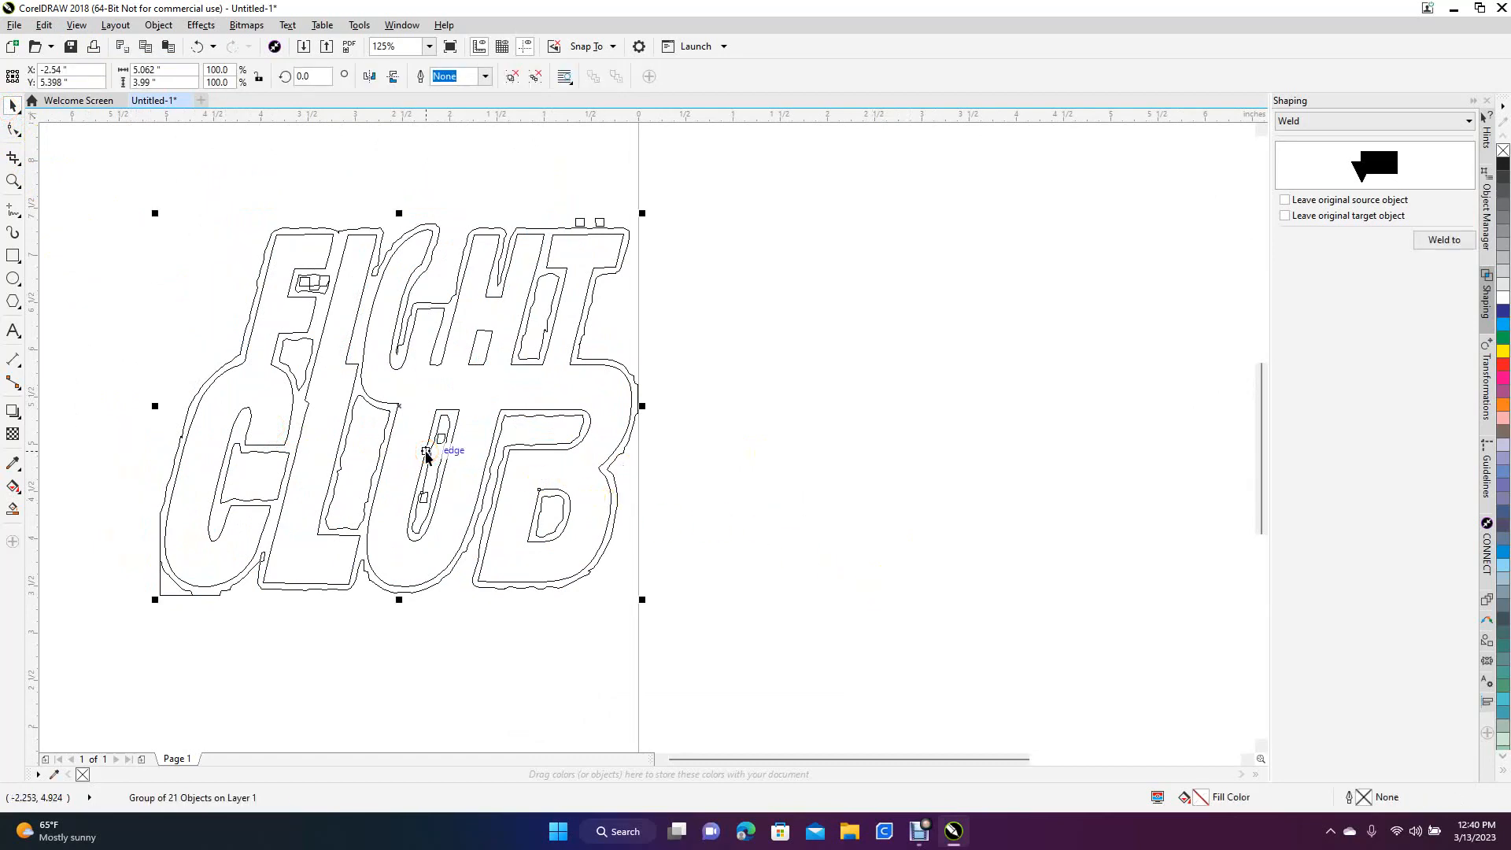
pyautogui.click(147, 26)
pyautogui.moveTo(240, 272)
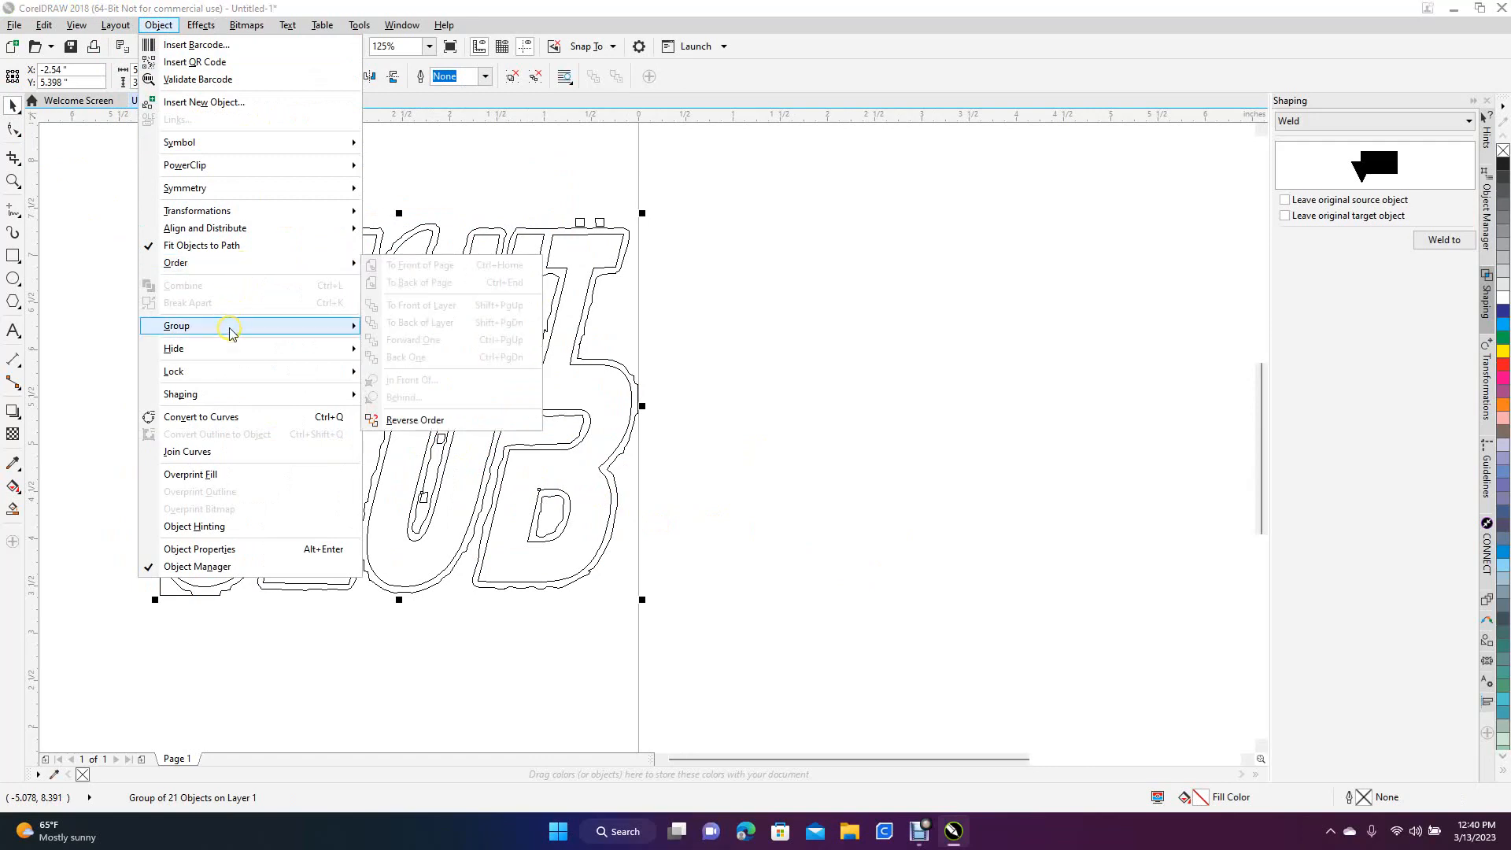
pyautogui.moveTo(222, 351)
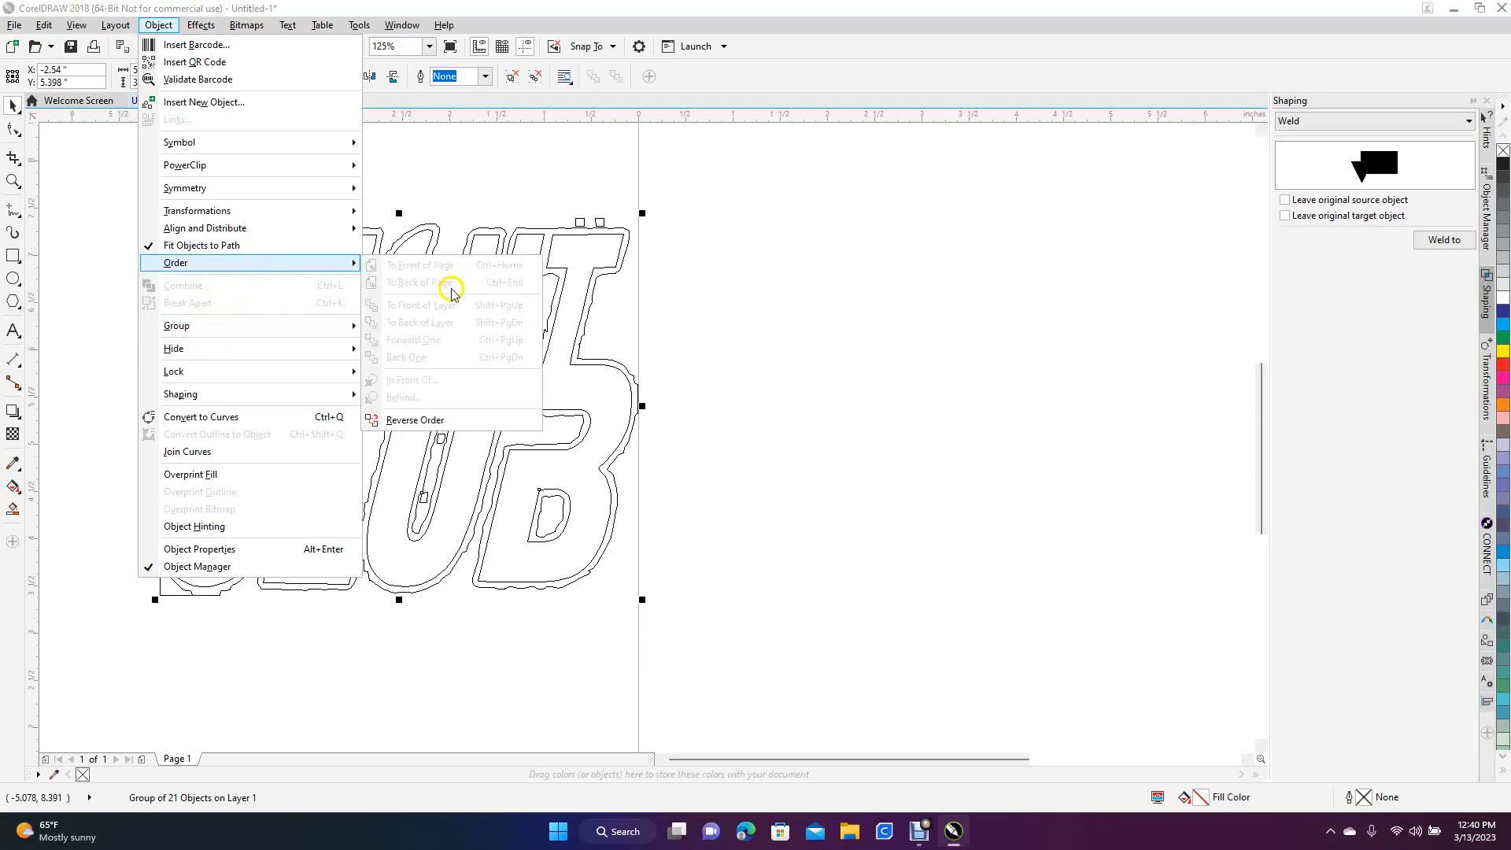
pyautogui.click(850, 392)
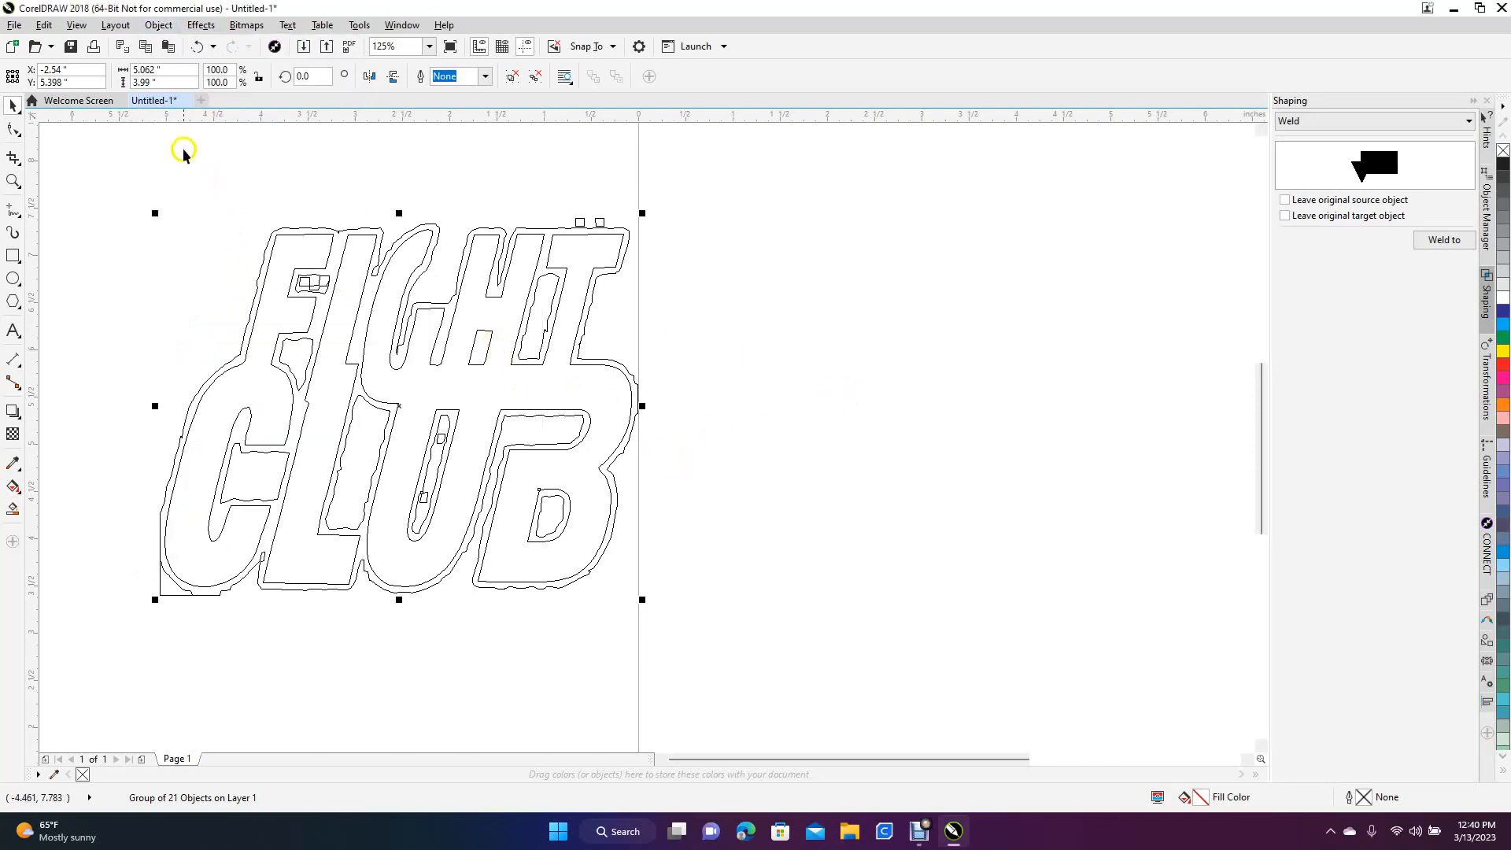
pyautogui.click(160, 25)
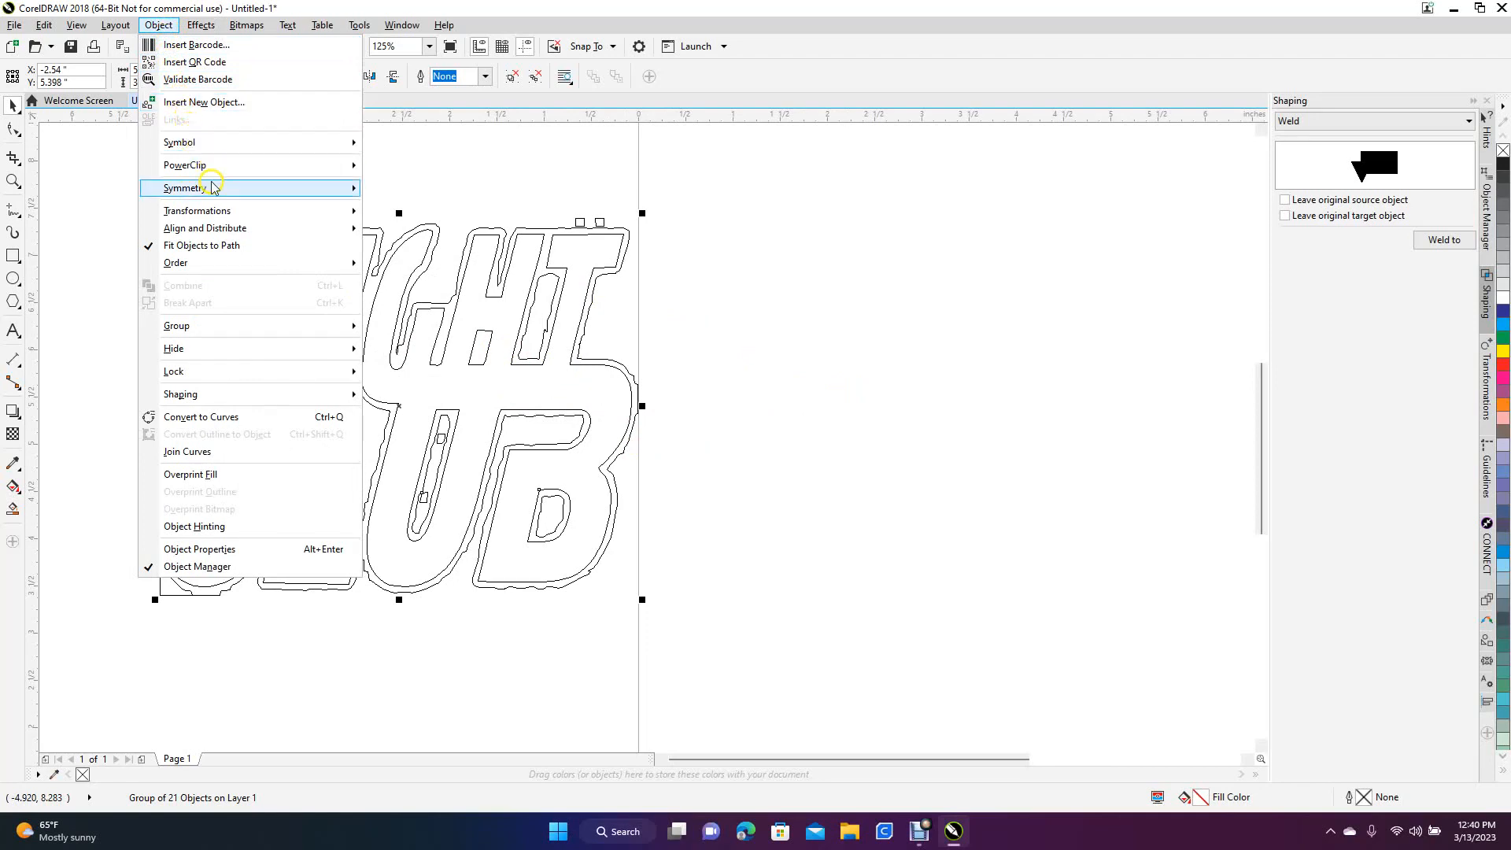
pyautogui.moveTo(225, 337)
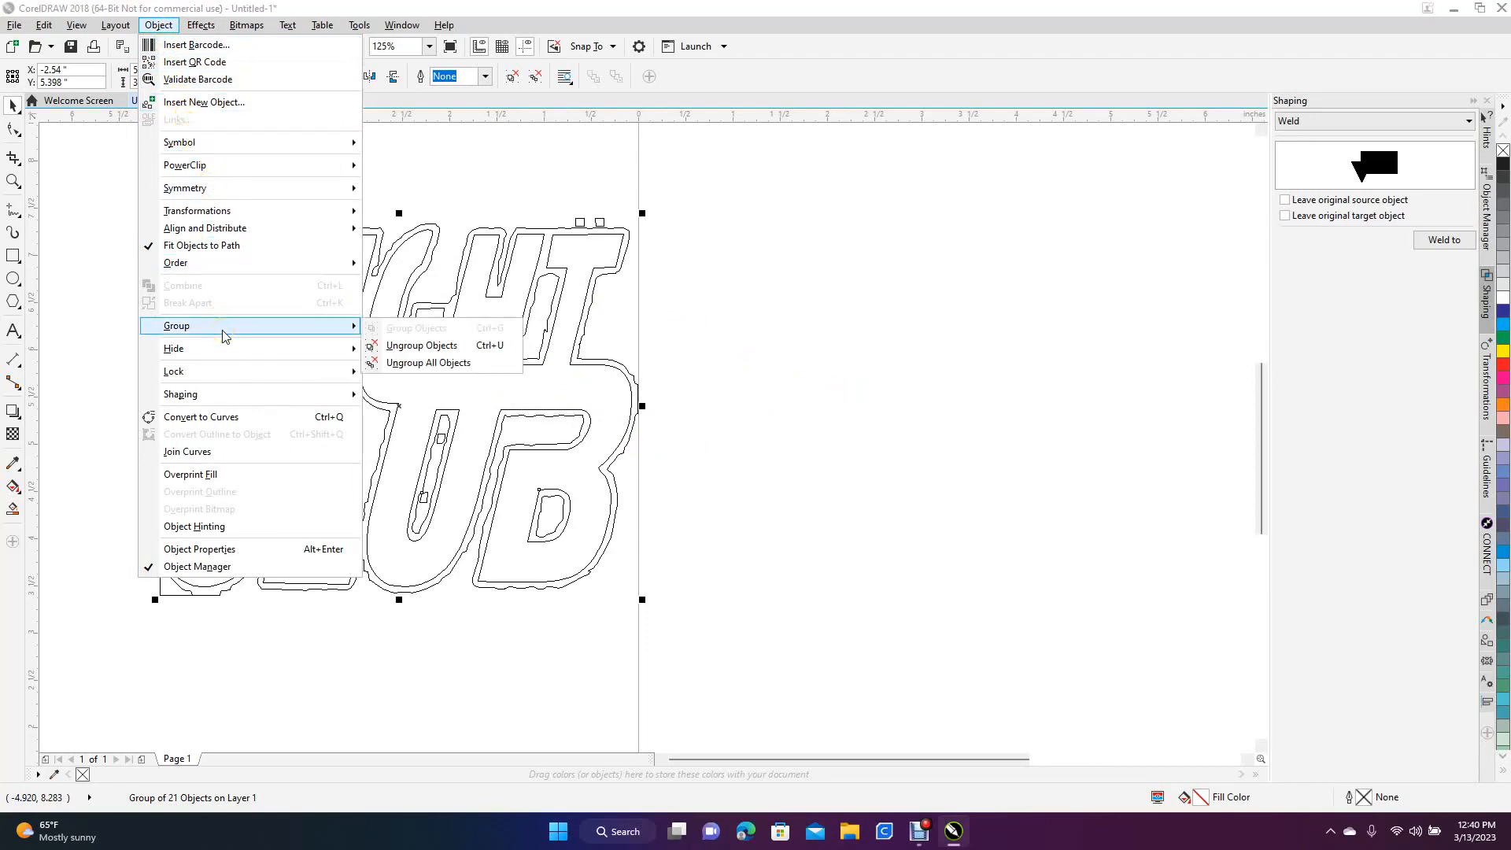
pyautogui.click(413, 363)
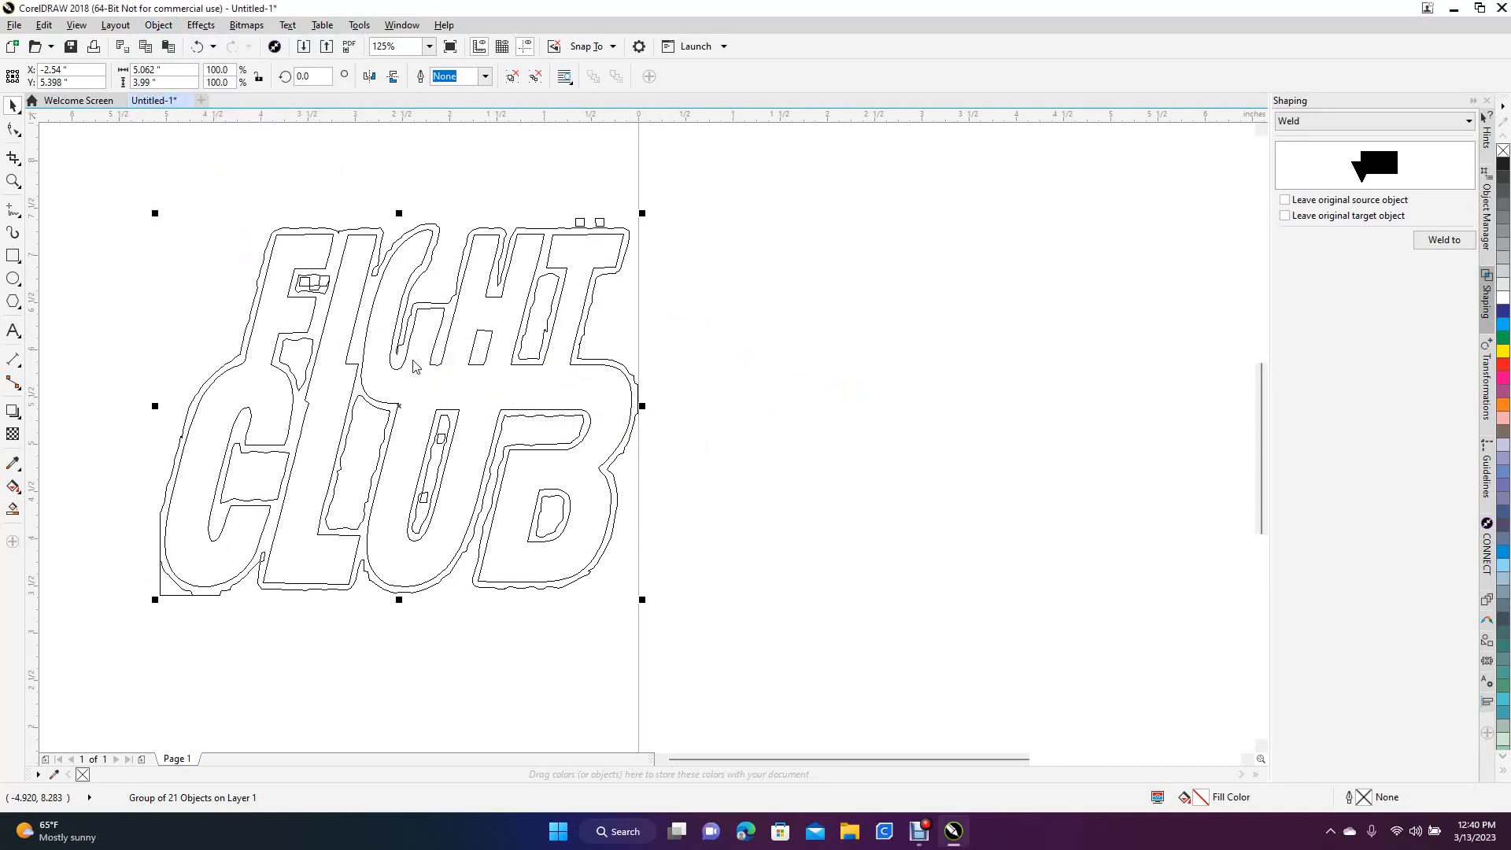
pyautogui.click(773, 469)
# Pull the rough outer border curve away from the lettering and delete it
pyautogui.click(546, 278)
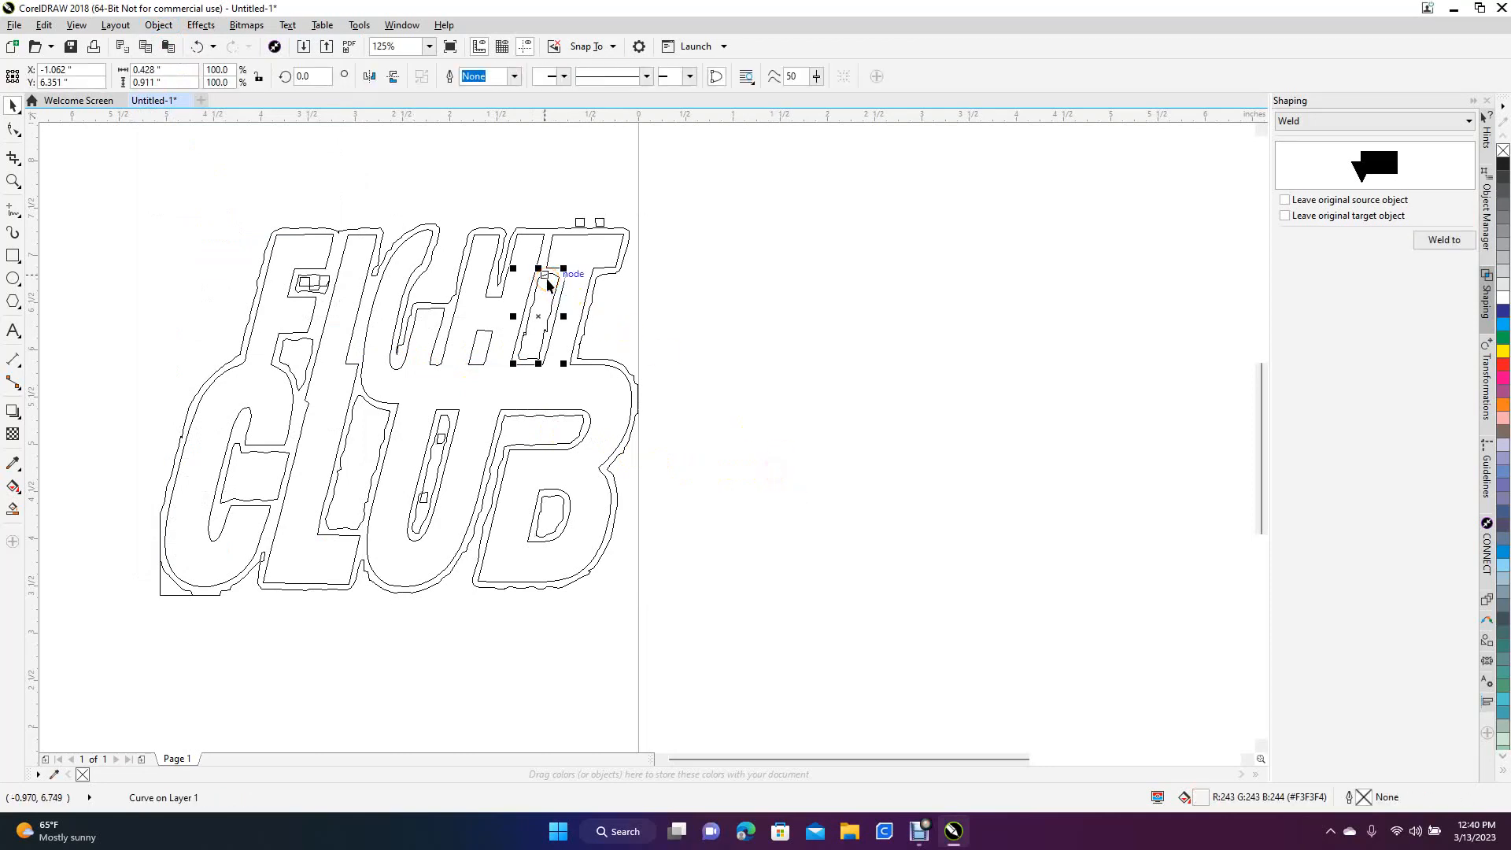
pyautogui.press('Escape')
pyautogui.click(543, 287)
pyautogui.click(535, 298)
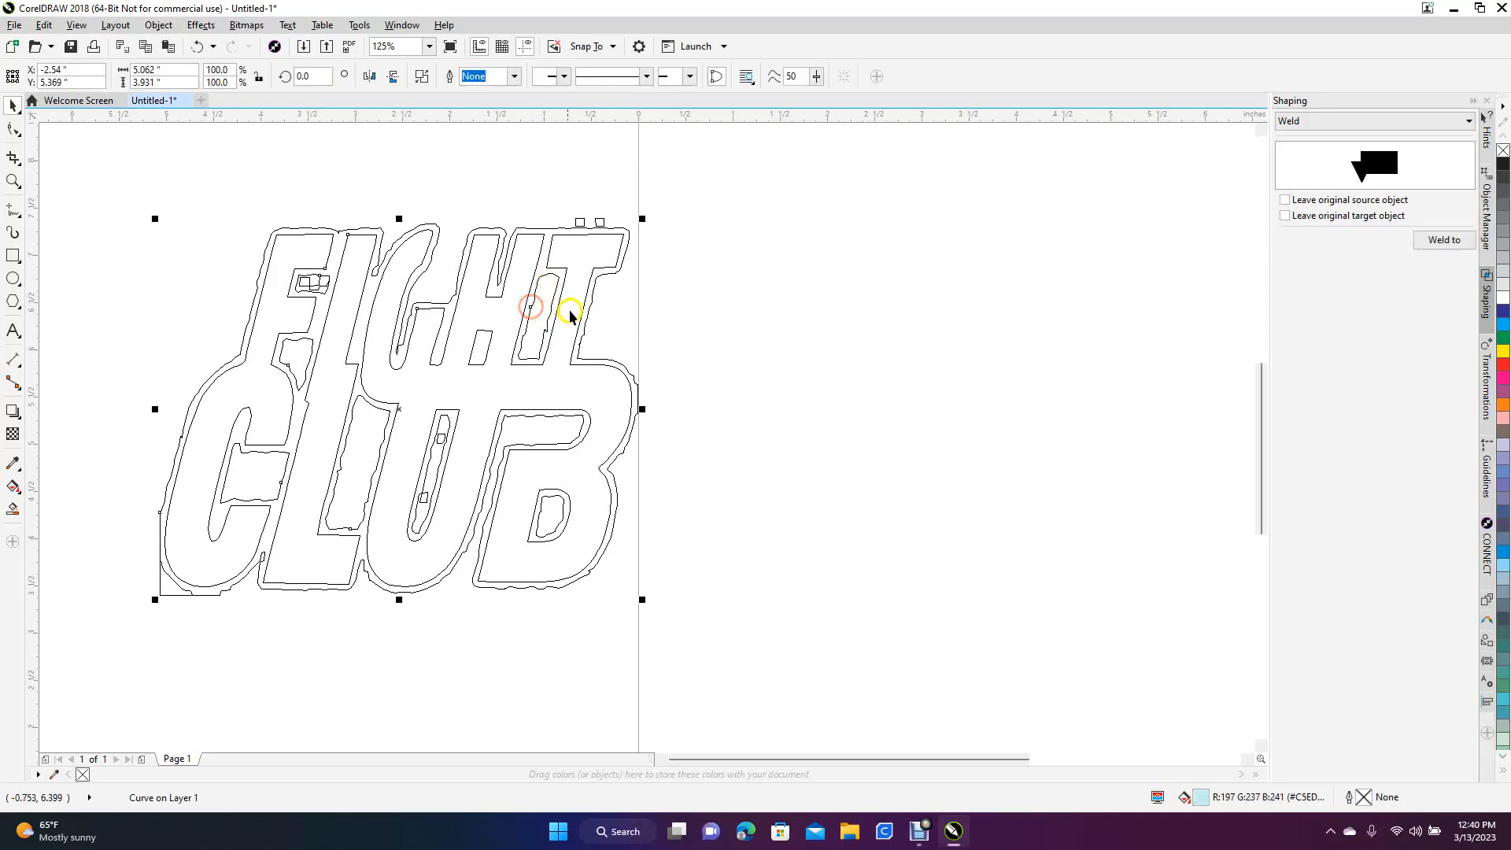
pyautogui.moveTo(596, 357); pyautogui.dragTo(1063, 356)
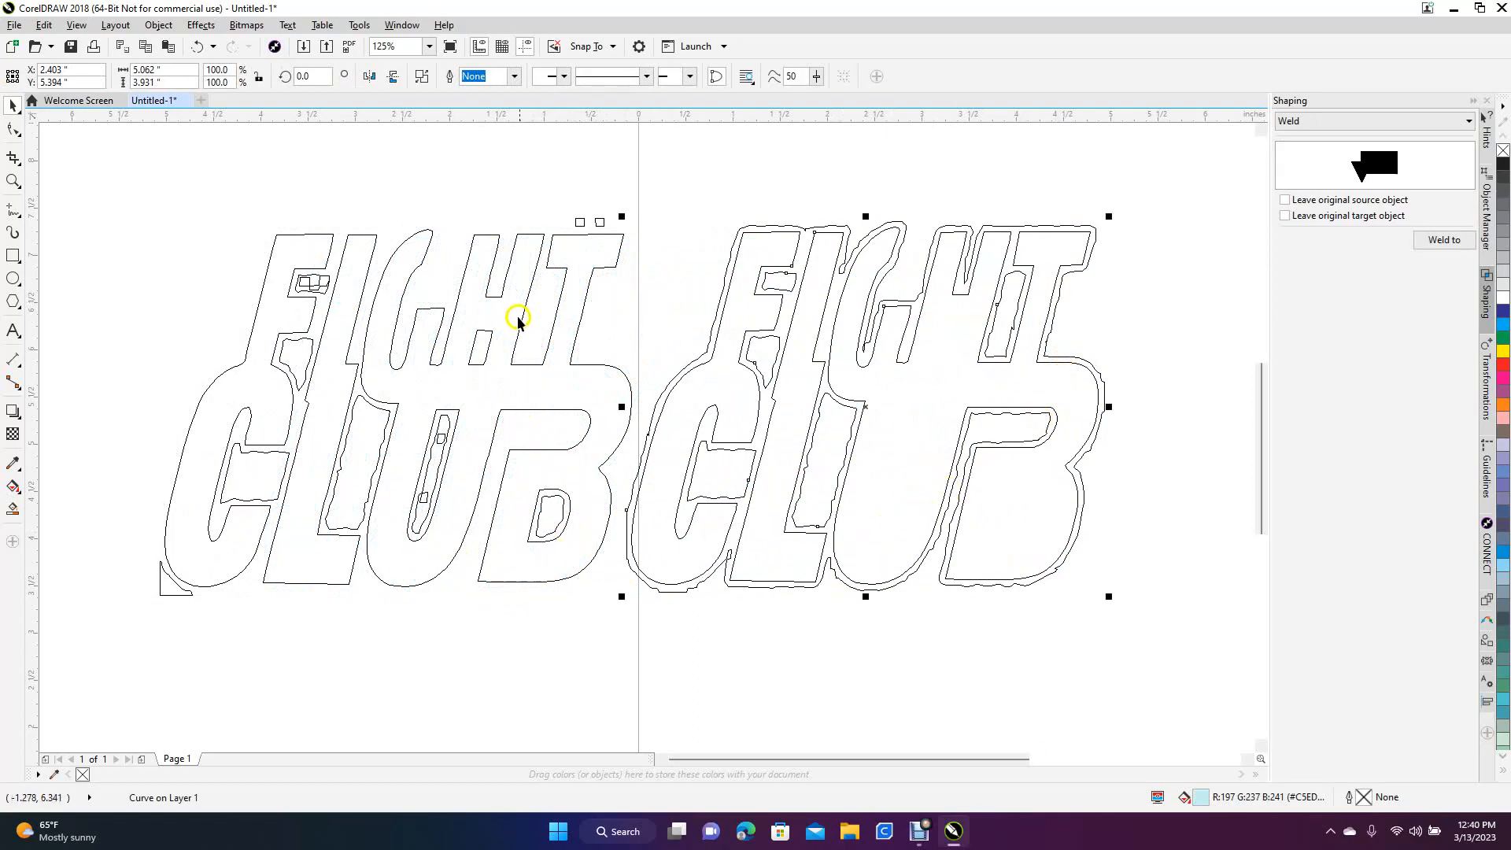
pyautogui.press('Delete')
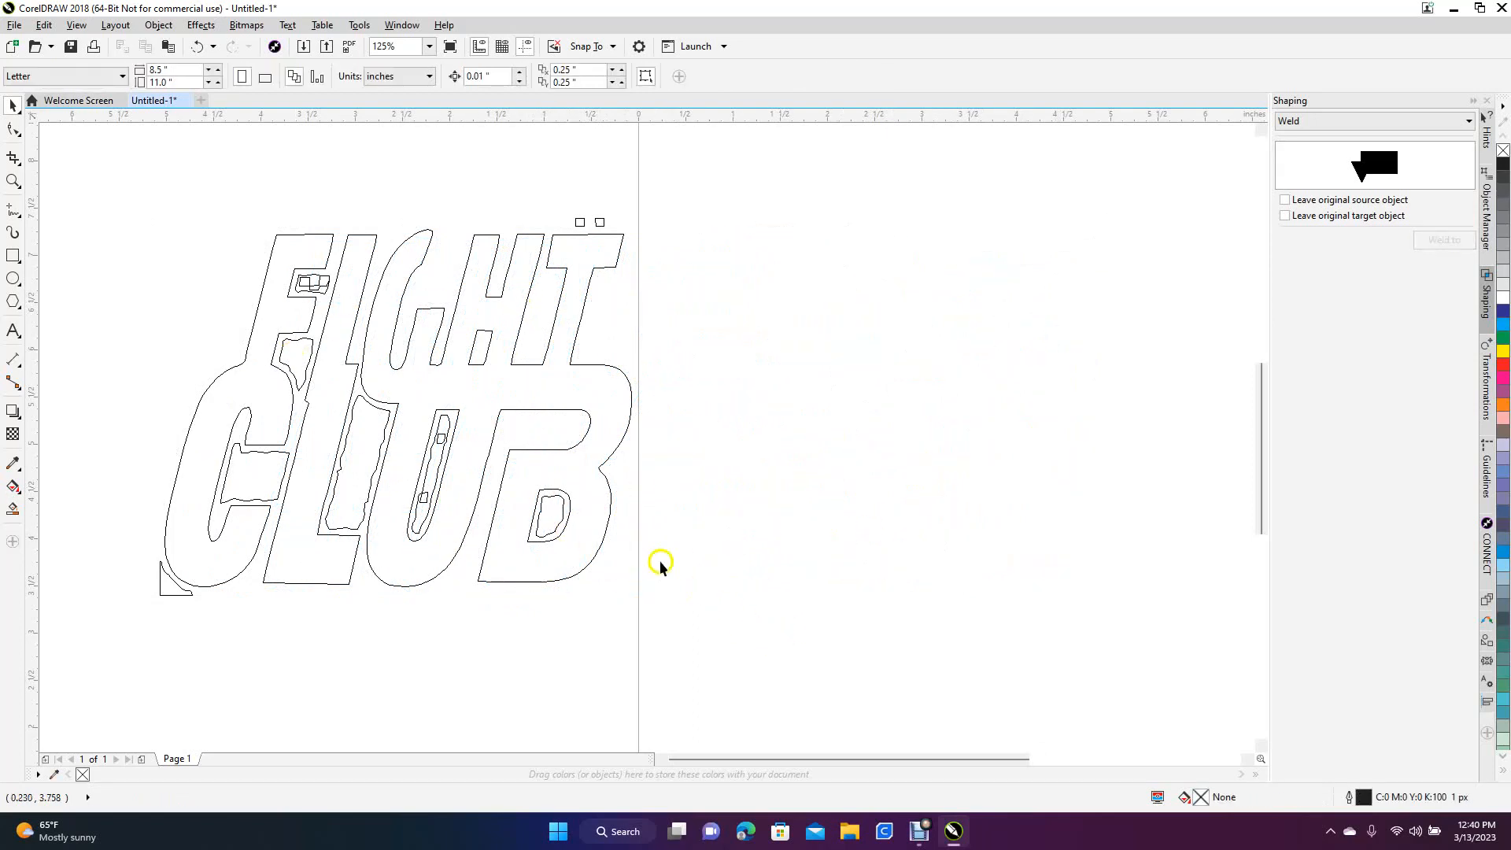
# Delete the rough leftover curves inside the B's lower opening, between the L and U, and beneath the F
pyautogui.click(538, 529)
pyautogui.press('Escape')
pyautogui.moveTo(543, 533); pyautogui.dragTo(700, 507)
pyautogui.press('Delete')
pyautogui.click(343, 461)
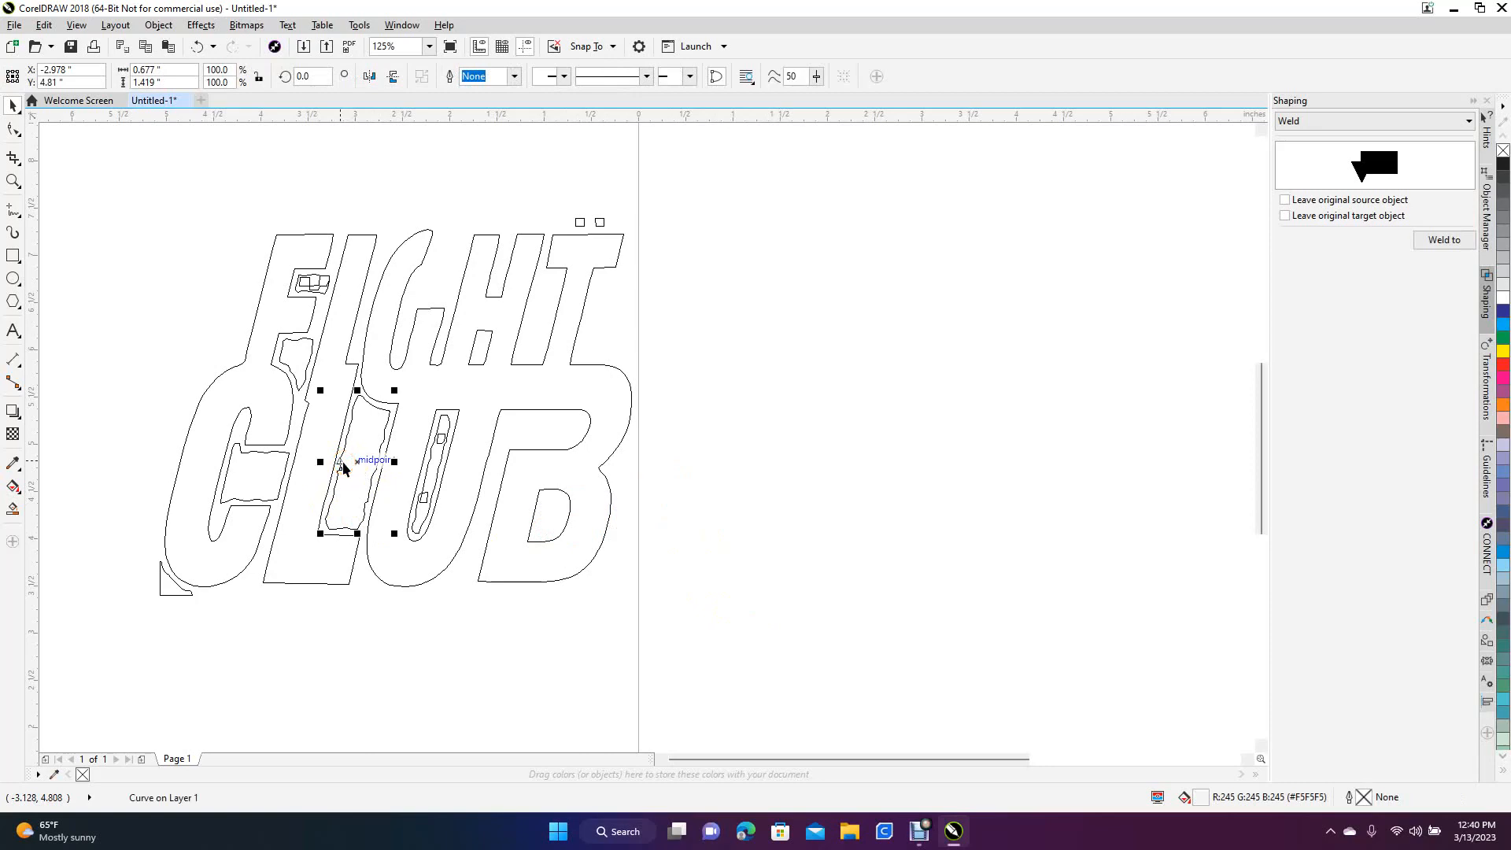
pyautogui.press('Delete')
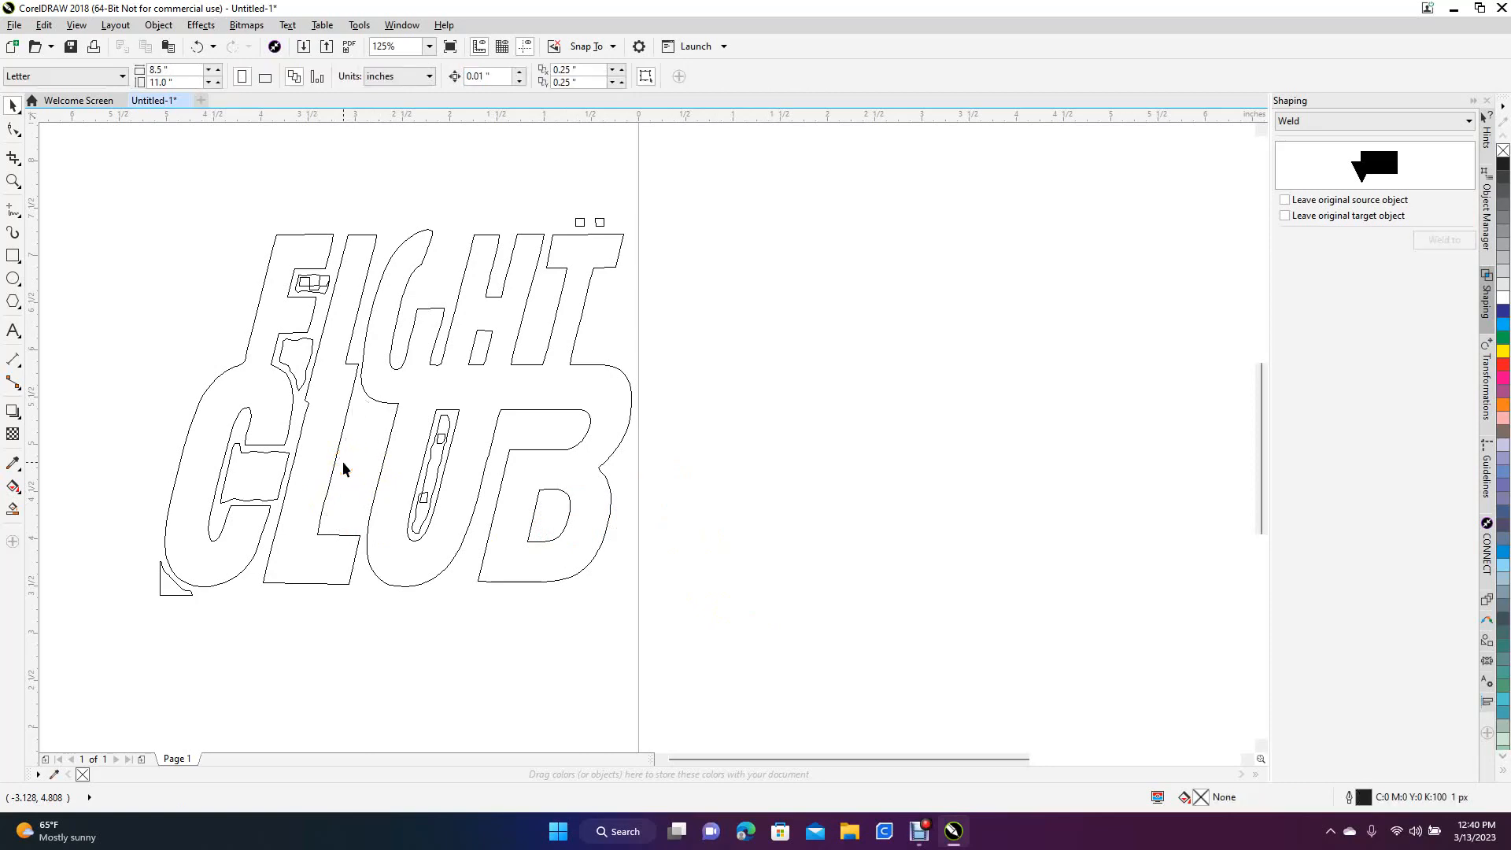
pyautogui.click(296, 349)
pyautogui.press('Delete')
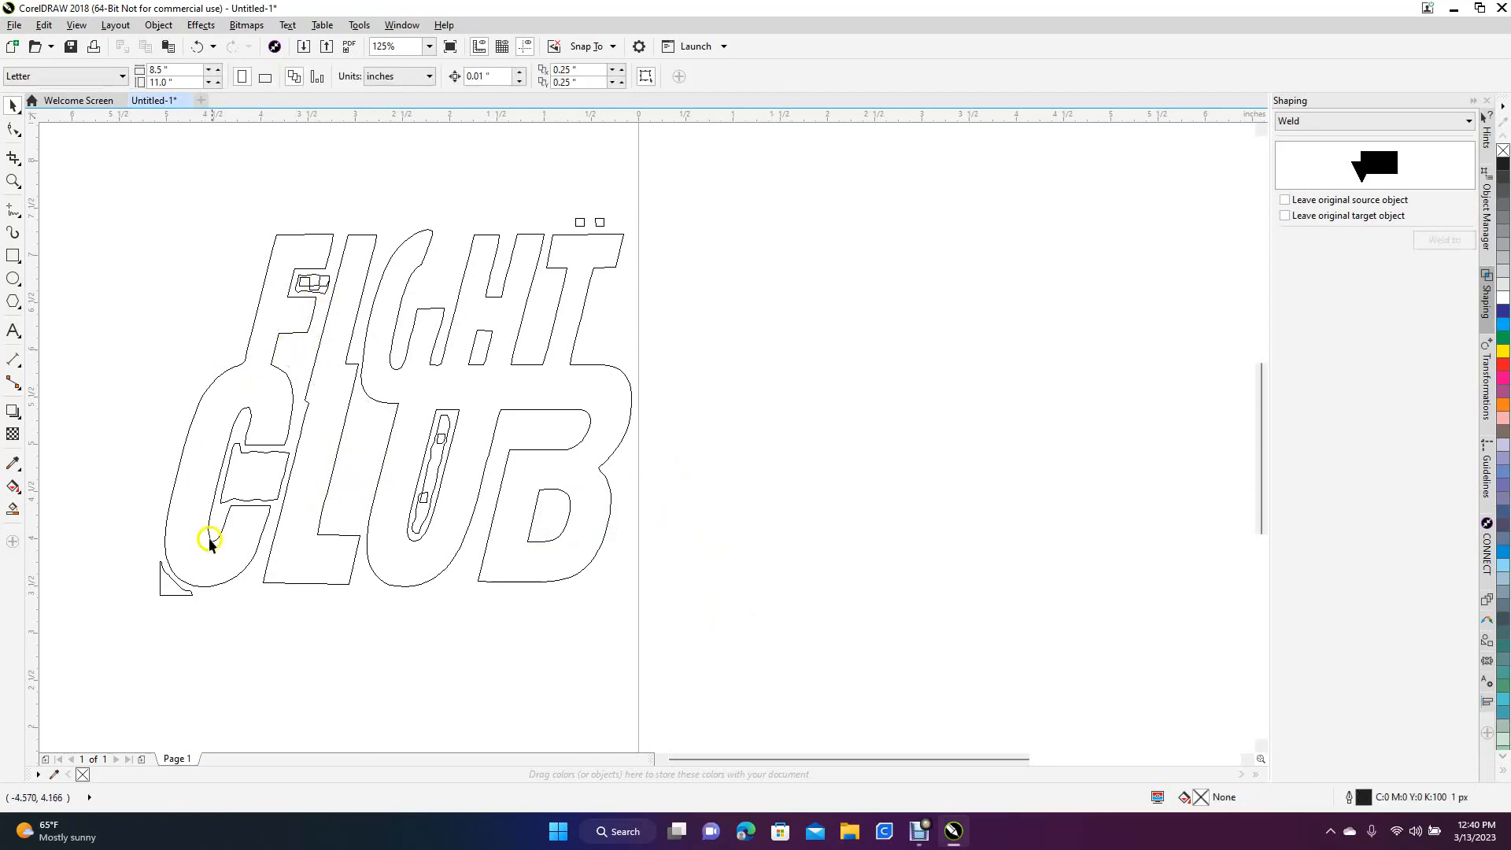
# Delete the two small squares above the T and the corner fragment at the lower edge of the C
pyautogui.moveTo(555, 176); pyautogui.dragTo(630, 231)
pyautogui.press('Delete')
pyautogui.click(178, 592)
pyautogui.press('Delete')
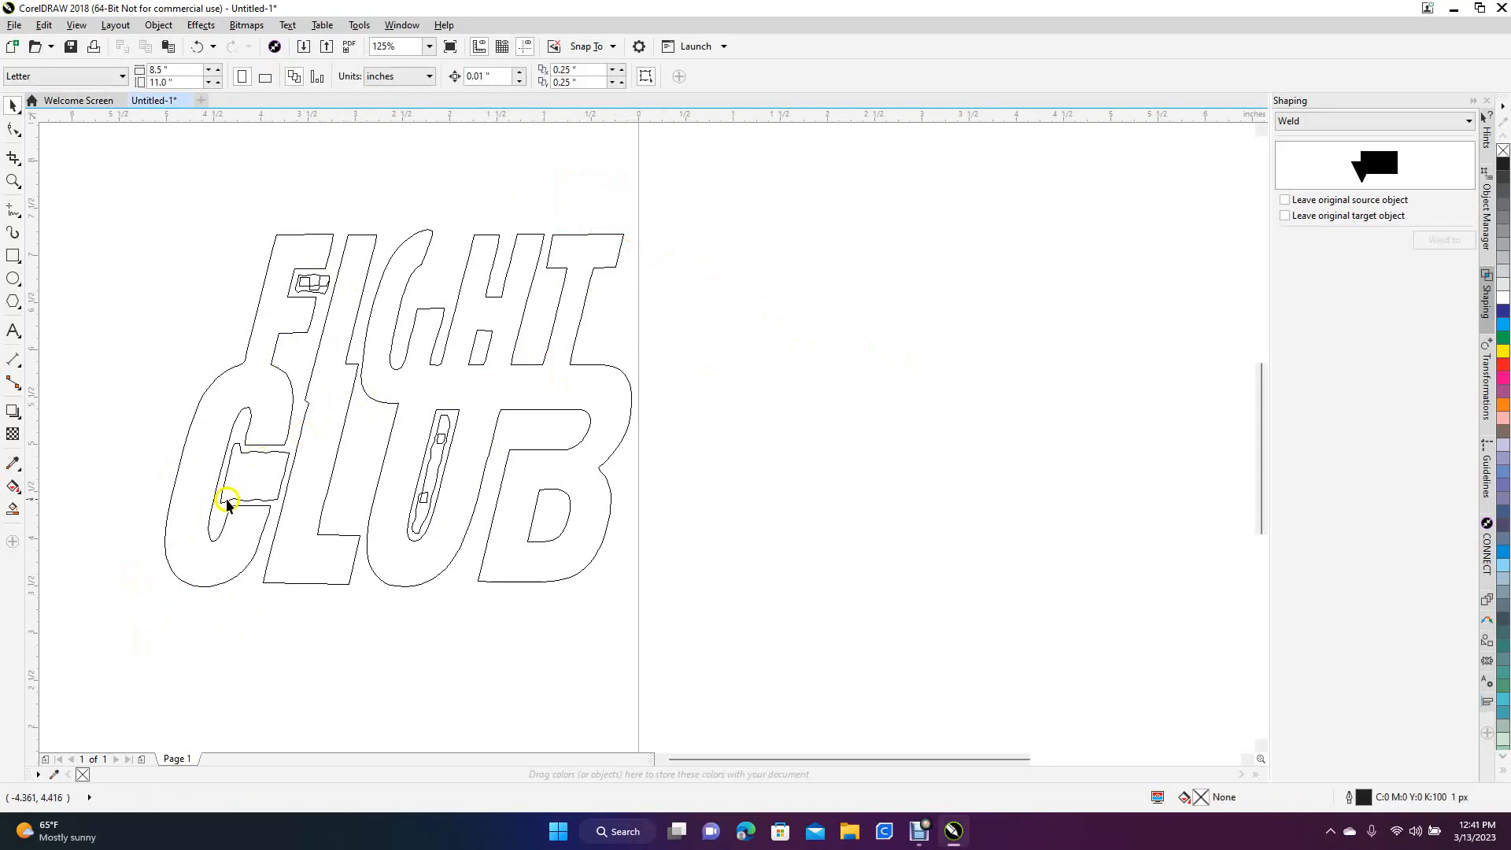
# Delete the rough leftover curve inside the opening of the C, undoing any accidental move of the lettering
pyautogui.click(222, 496)
pyautogui.press('Delete')
pyautogui.moveTo(284, 501); pyautogui.dragTo(596, 526)
pyautogui.hotkey('ctrl', 'z')
pyautogui.click(786, 485)
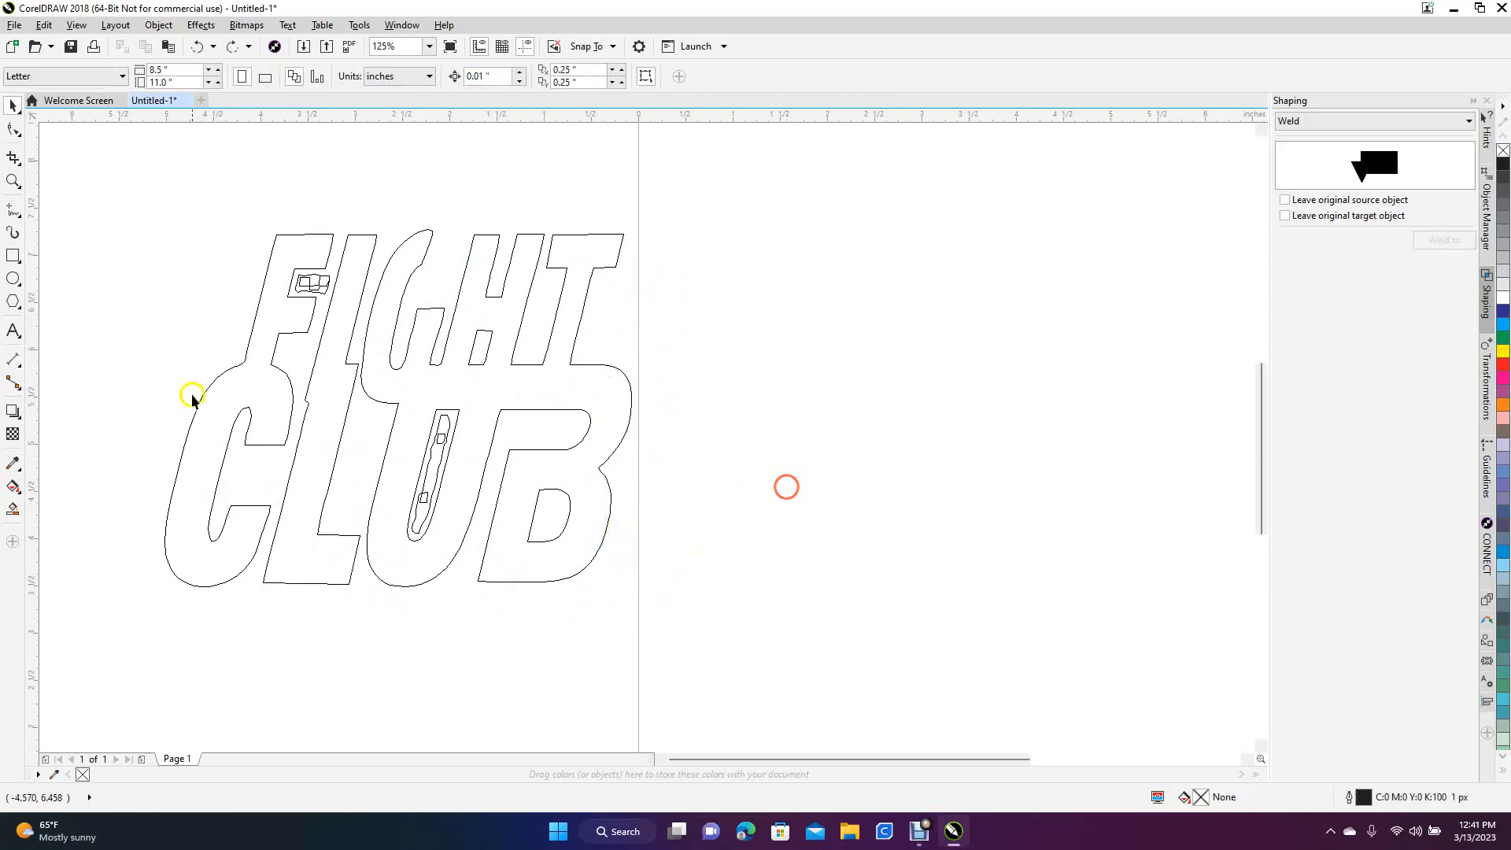
# Delete the rough leftover curves and the two small squares inside the opening of the U
pyautogui.moveTo(314, 281); pyautogui.dragTo(318, 291)
pyautogui.click(444, 439)
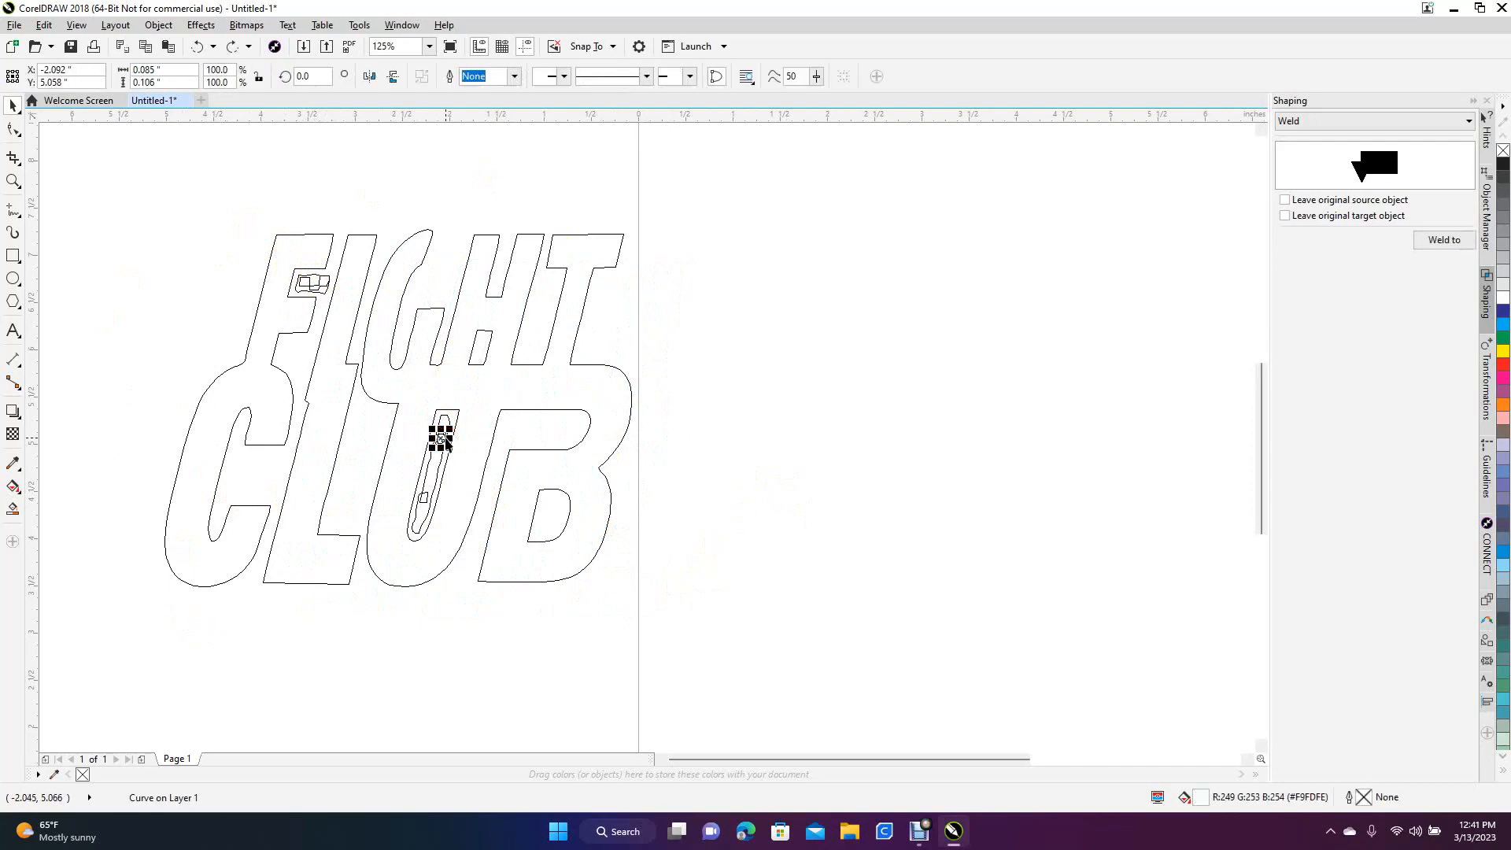
pyautogui.press('Delete')
pyautogui.click(439, 456)
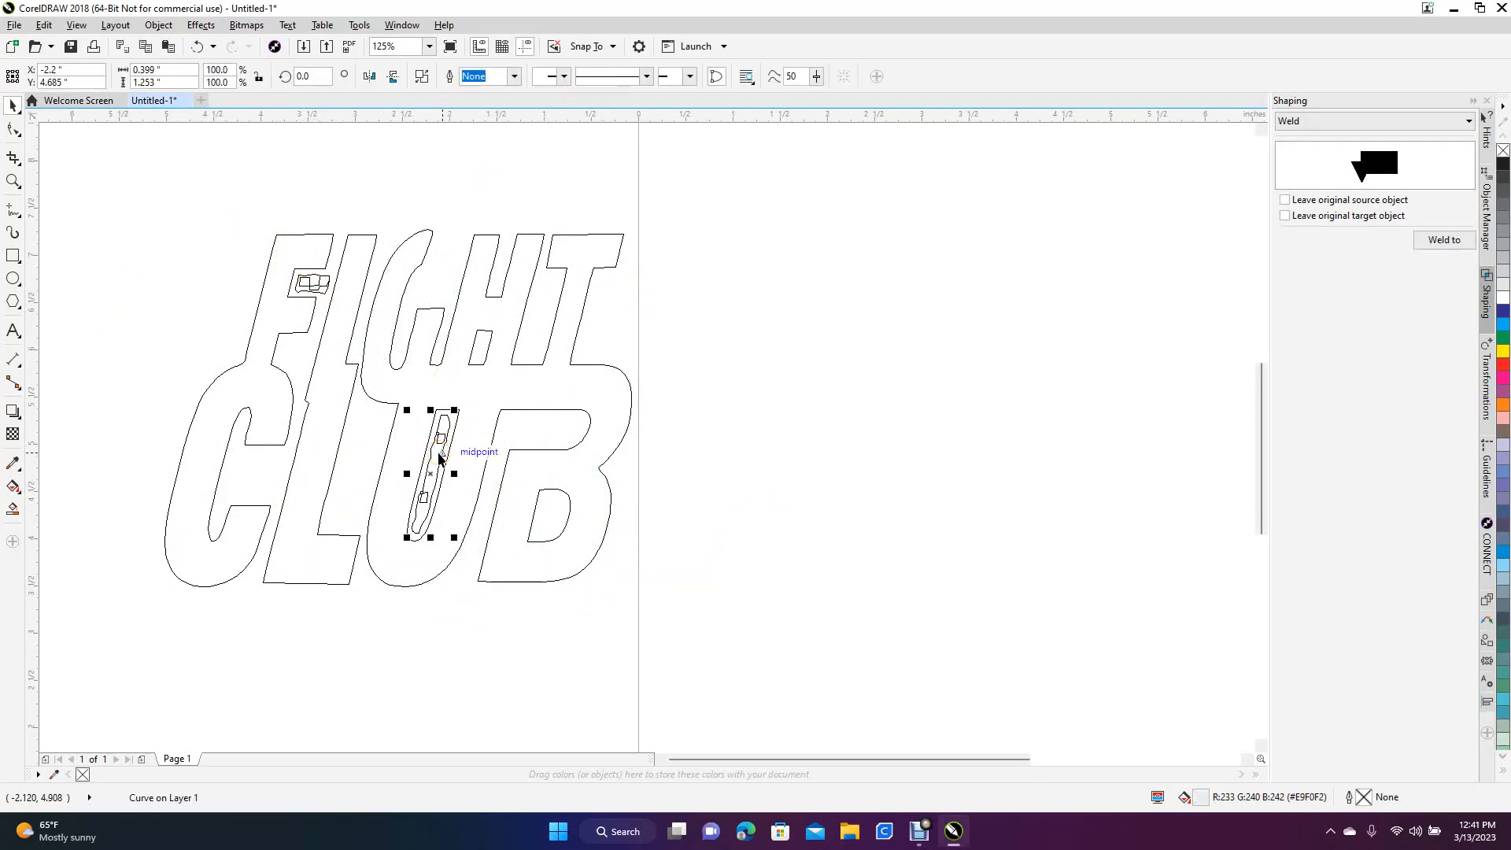
pyautogui.press('Delete')
pyautogui.moveTo(438, 460); pyautogui.dragTo(765, 482)
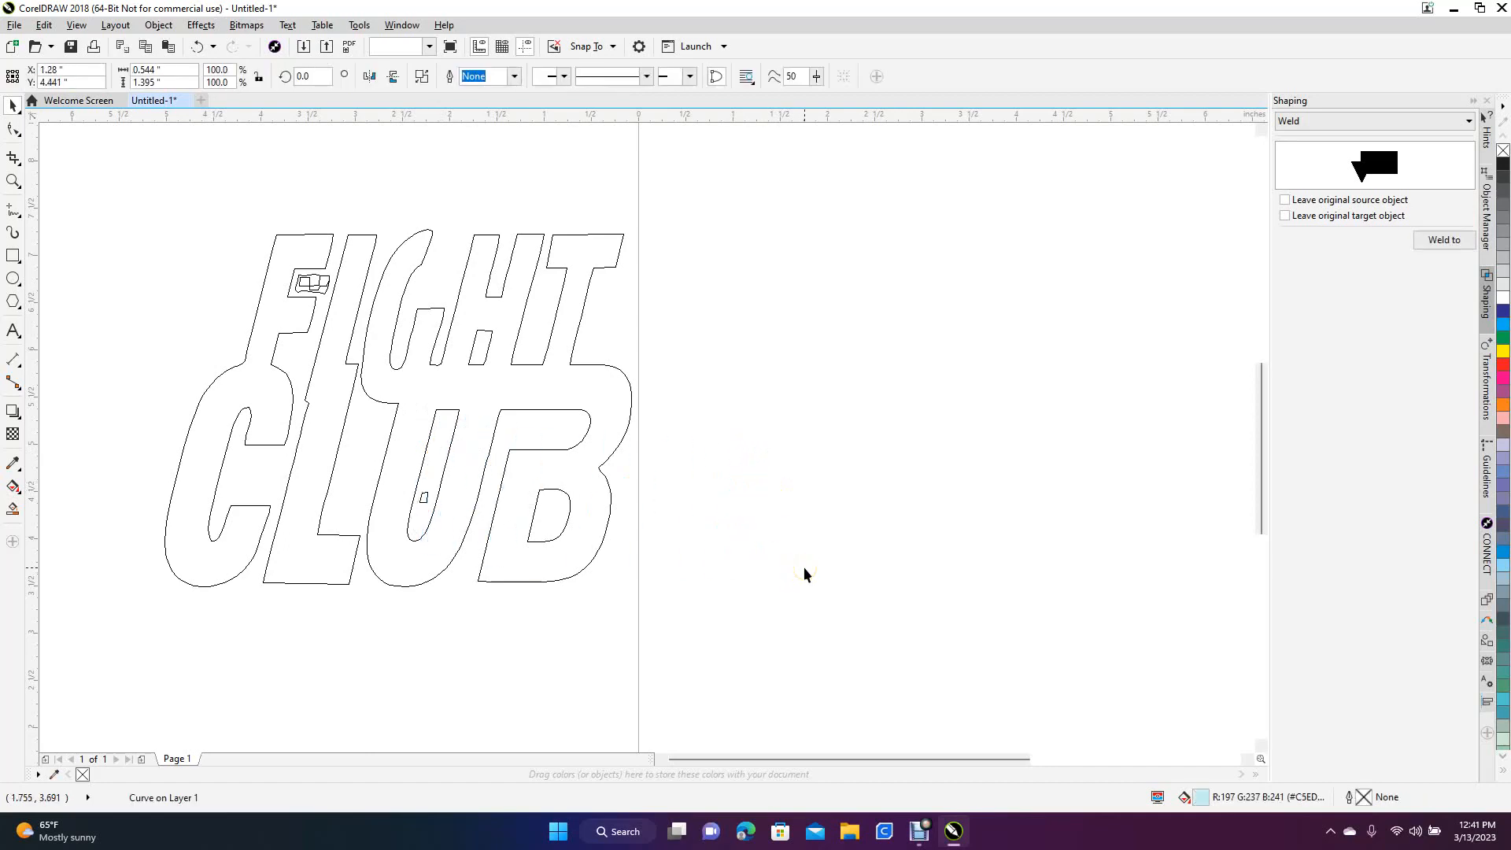
pyautogui.click(485, 621)
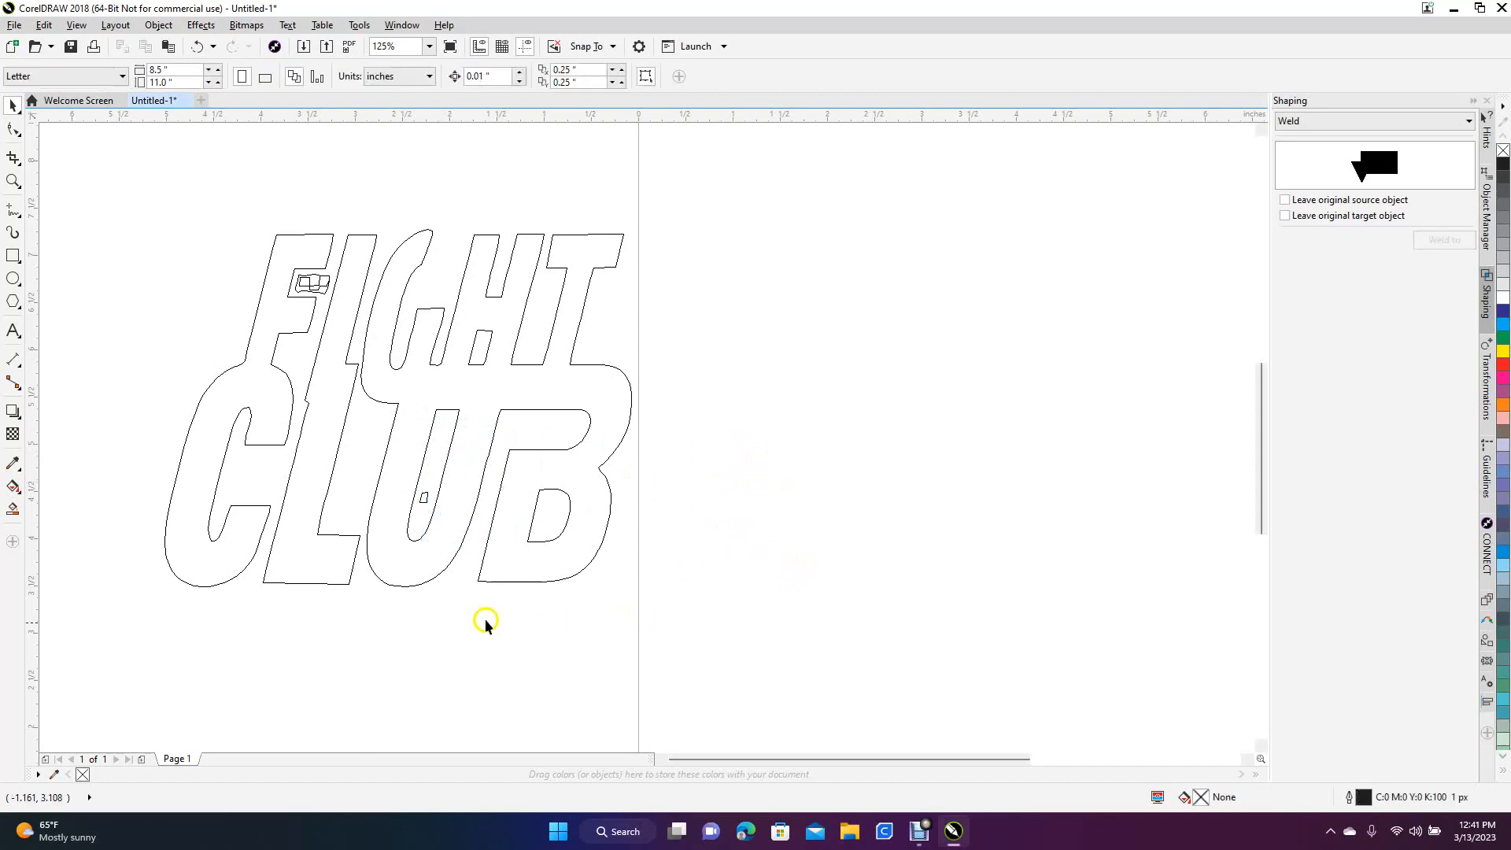
pyautogui.click(423, 498)
pyautogui.press('Delete')
# Delete the leftover curves inside the upper opening of the F and display the drawing in Normal view
pyautogui.moveTo(248, 277); pyautogui.dragTo(334, 297)
pyautogui.press('Delete')
pyautogui.click(77, 25)
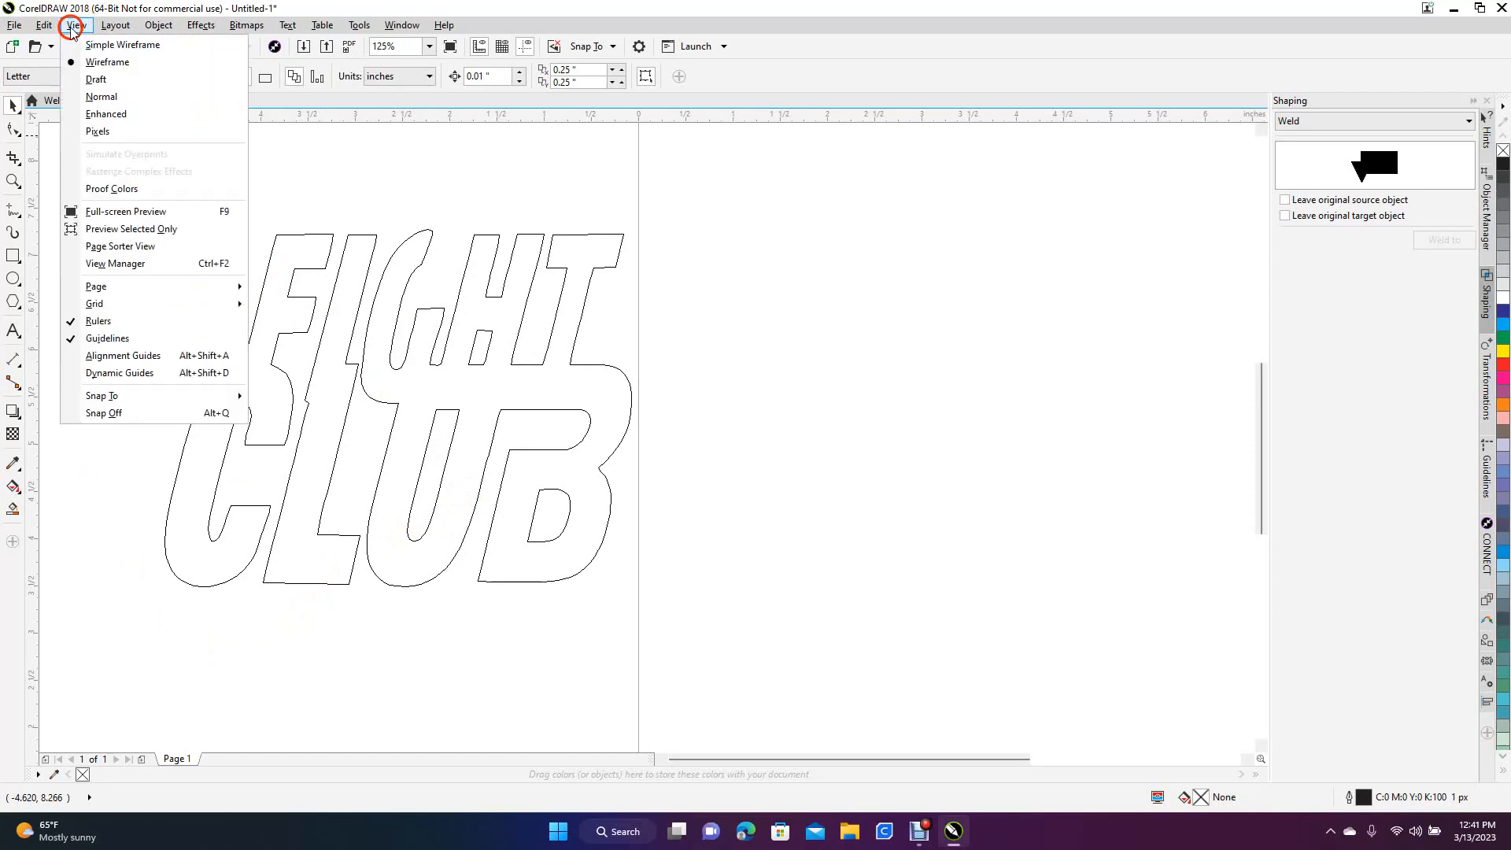
pyautogui.click(93, 96)
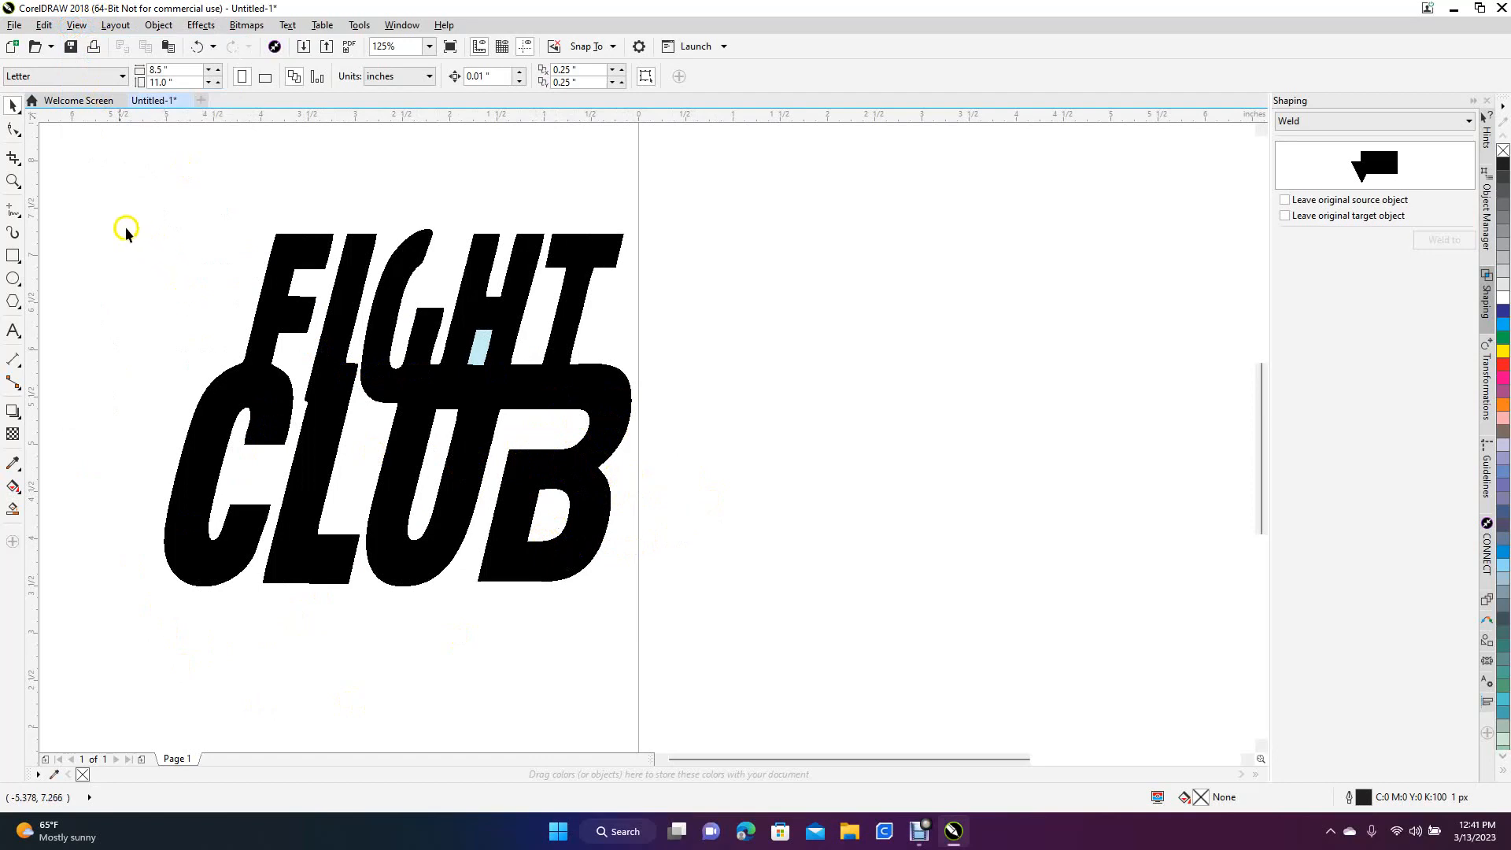
# Group all the traced lettering objects and move the group onto the page
pyautogui.moveTo(105, 197); pyautogui.dragTo(729, 647)
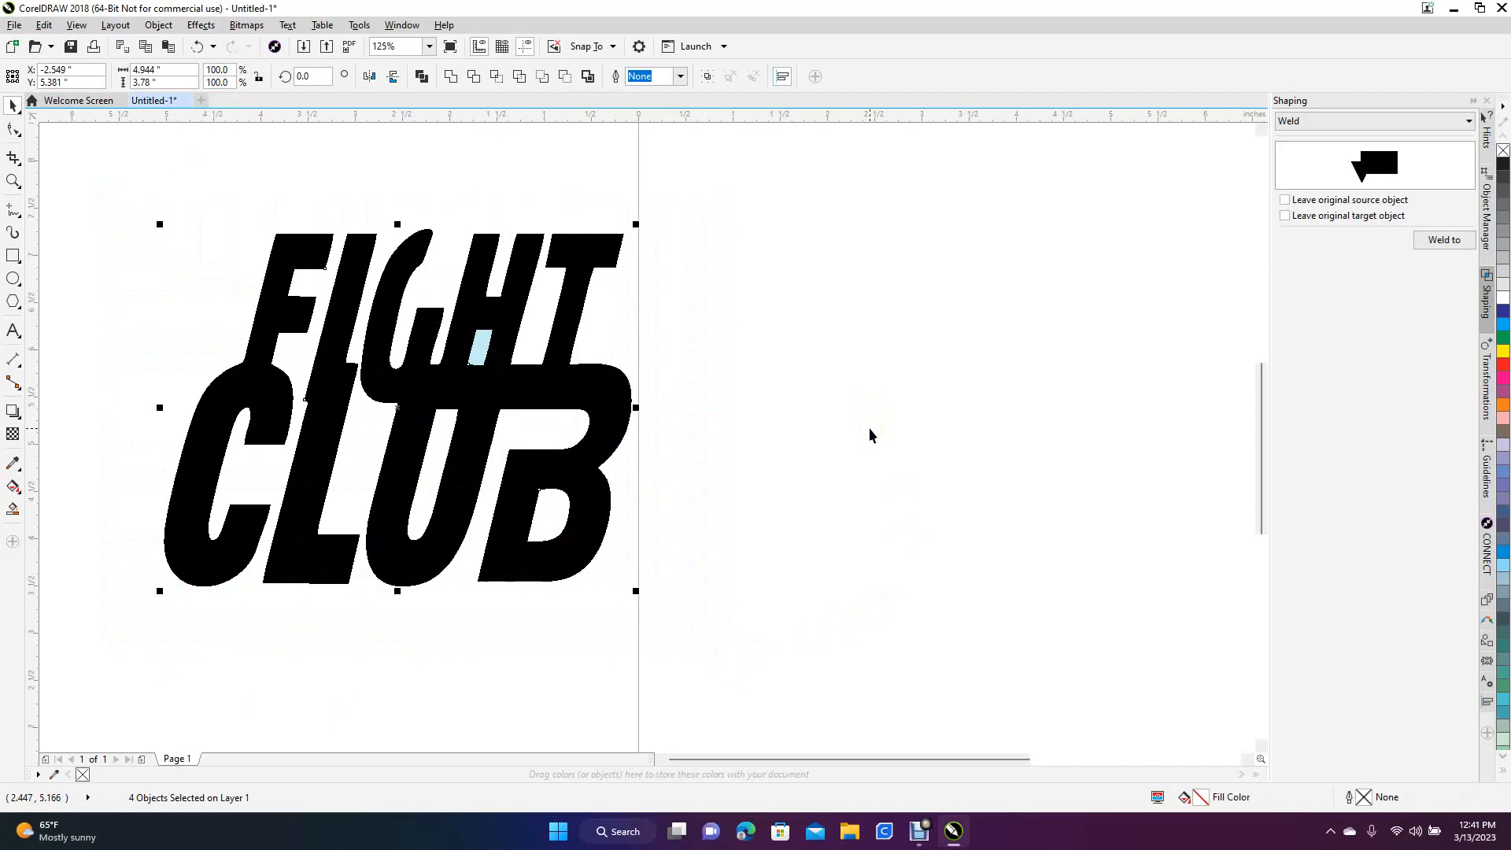
pyautogui.hotkey('ctrl', 'g')
pyautogui.moveTo(432, 388); pyautogui.dragTo(386, 381)
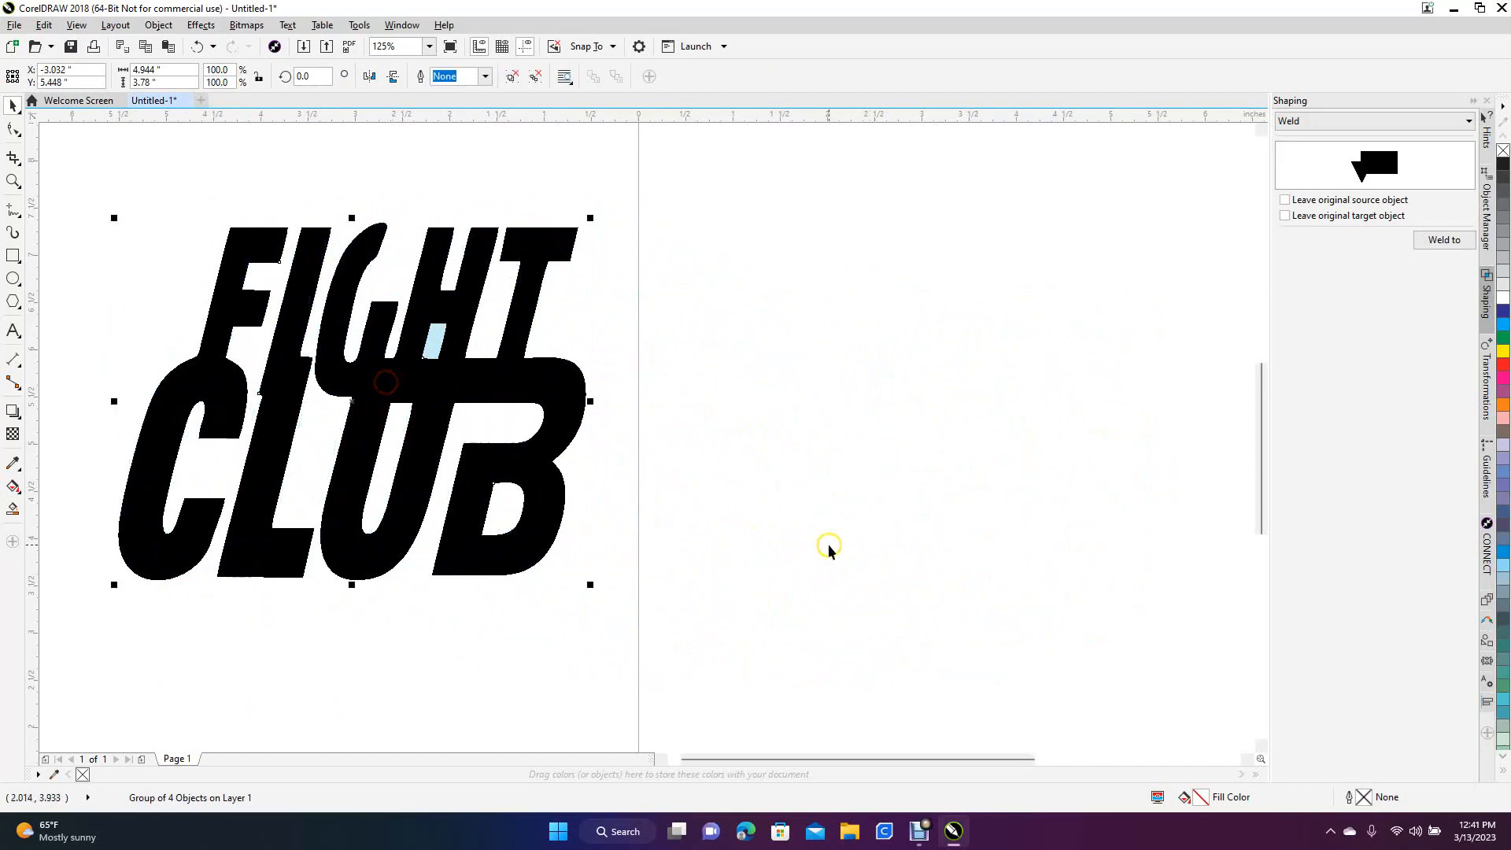
pyautogui.click(831, 544)
pyautogui.scroll(-2, 833, 544)
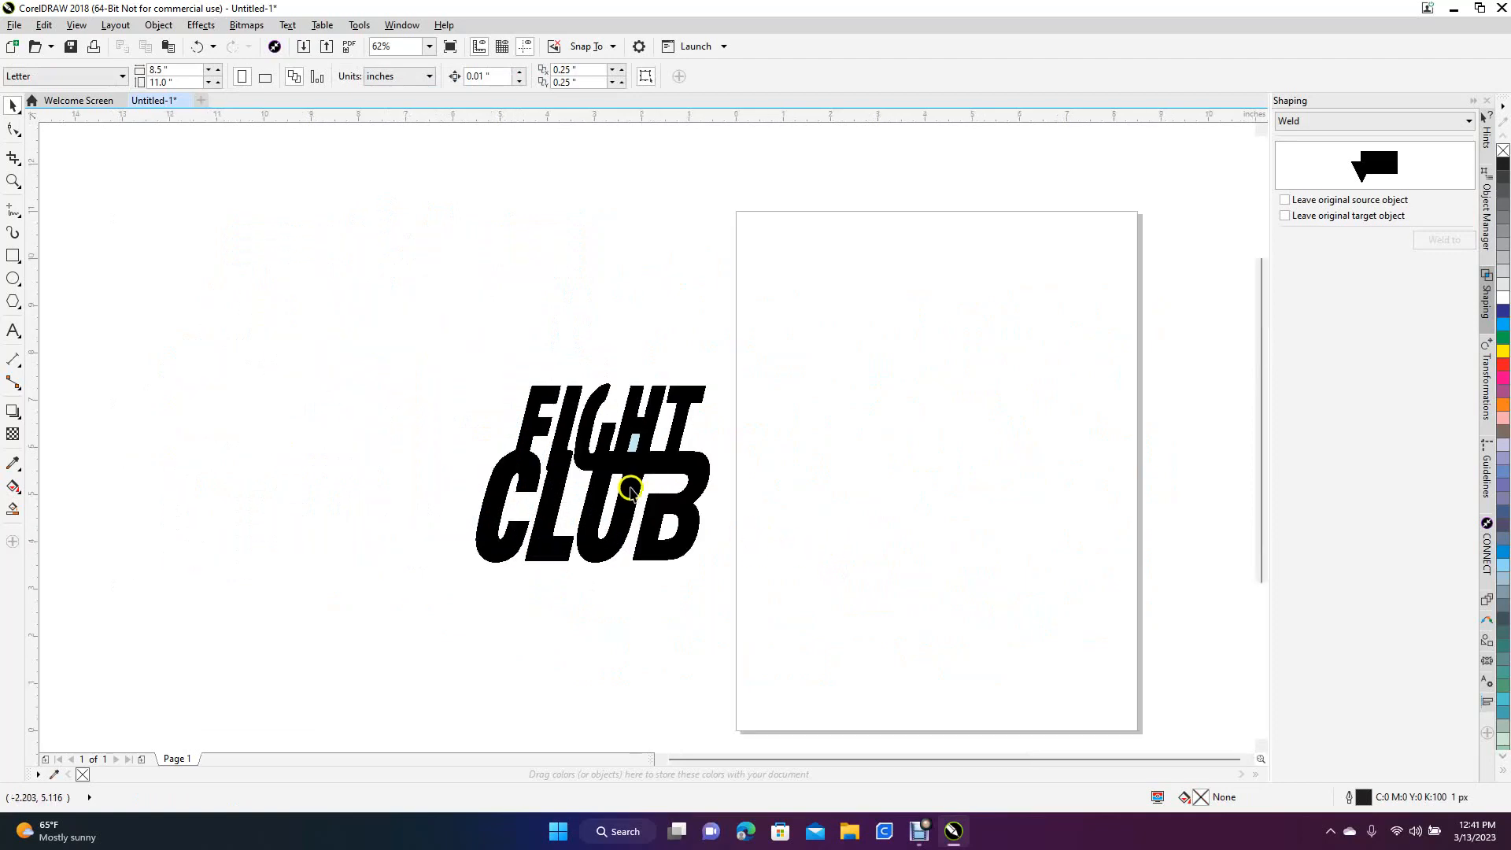
pyautogui.moveTo(629, 492); pyautogui.dragTo(944, 439)
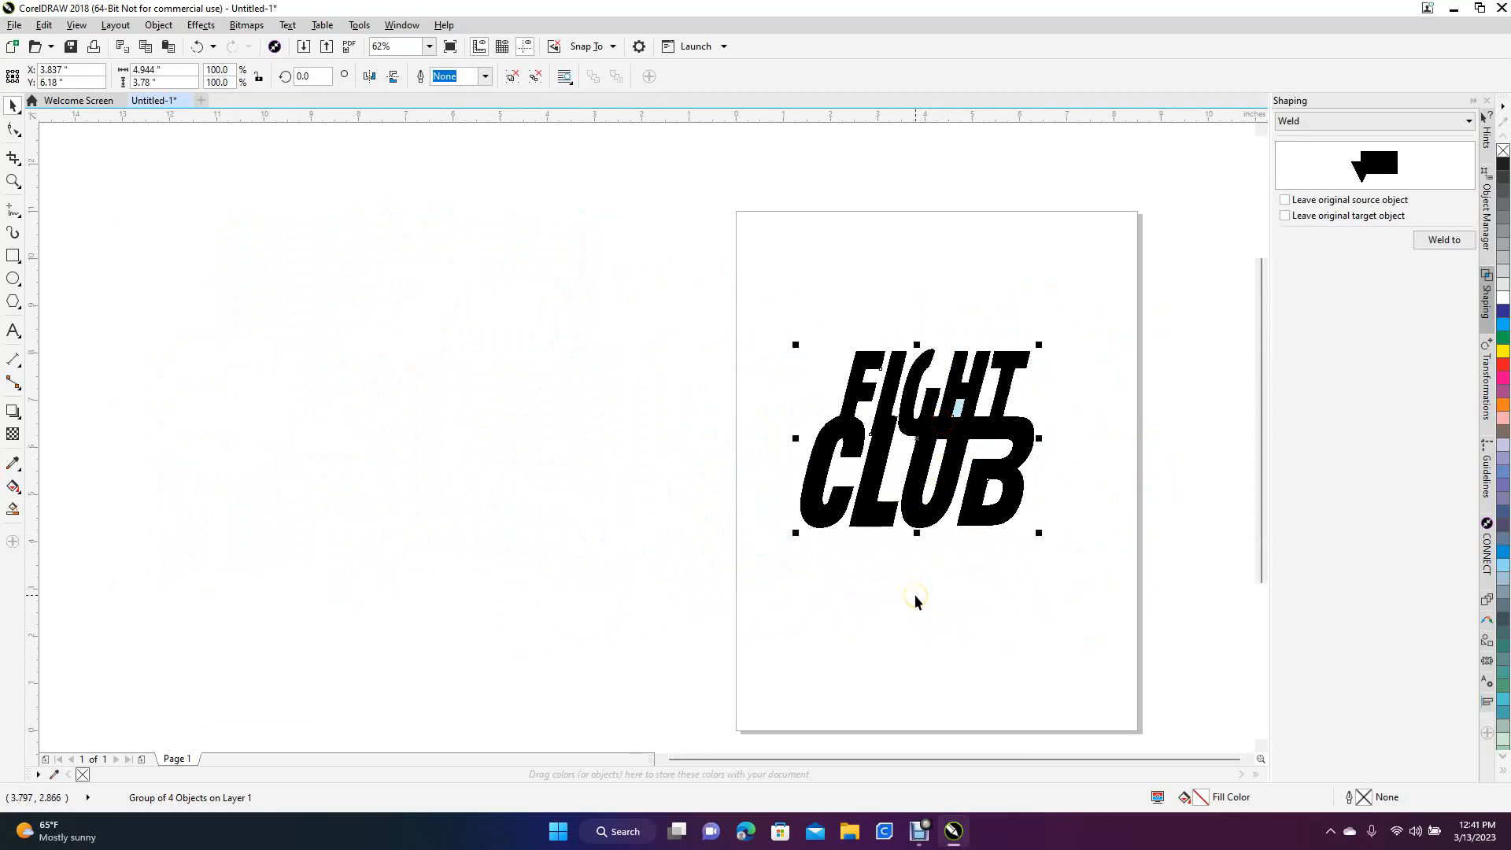
# Ungroup the lettering and delete the light blue shape inside the lower opening of the H
pyautogui.scroll(2, 914, 594)
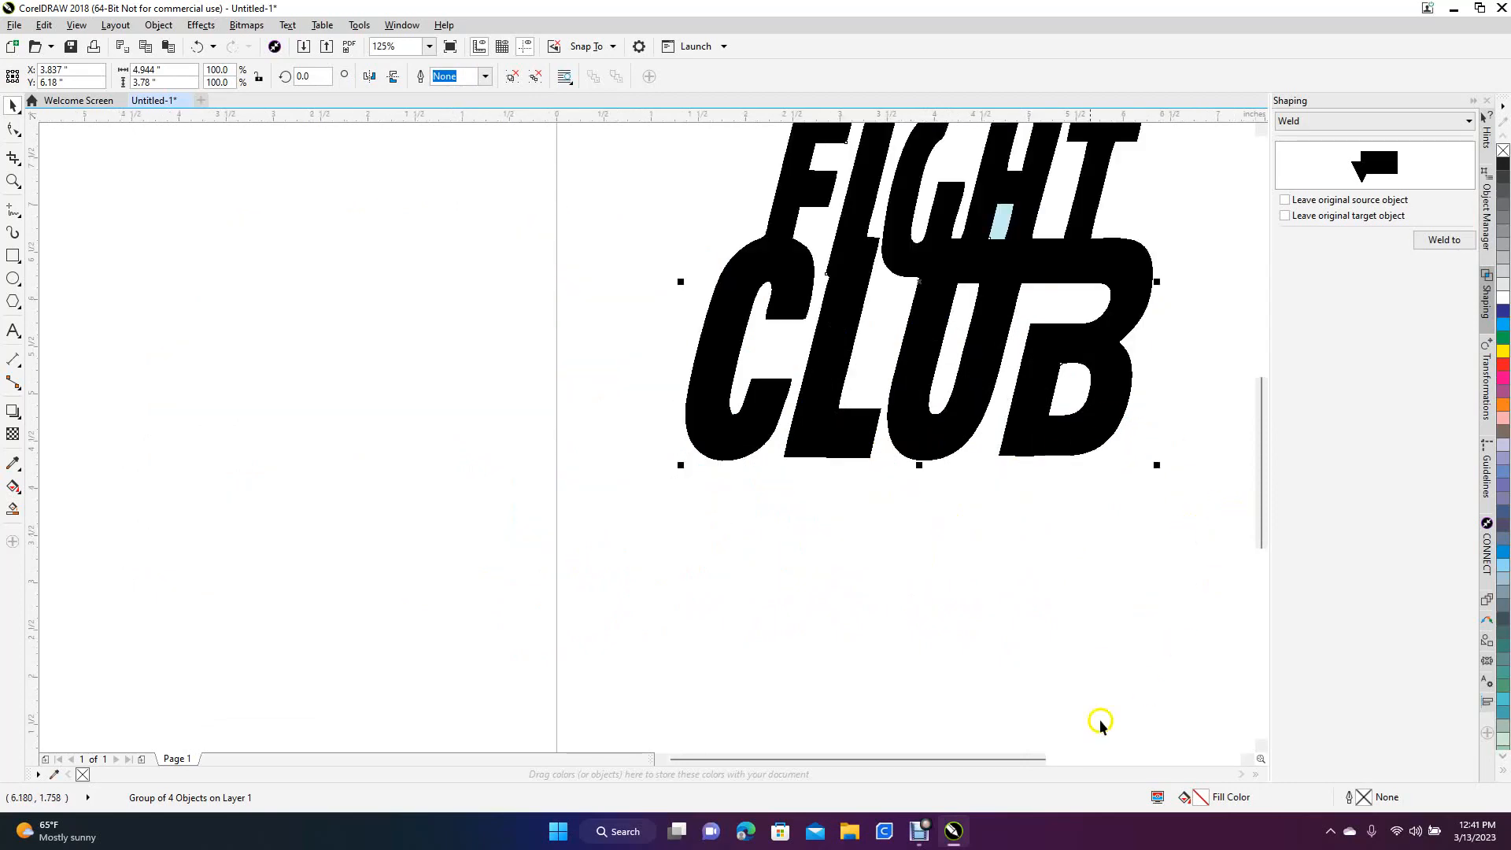
pyautogui.moveTo(998, 758); pyautogui.dragTo(1083, 755)
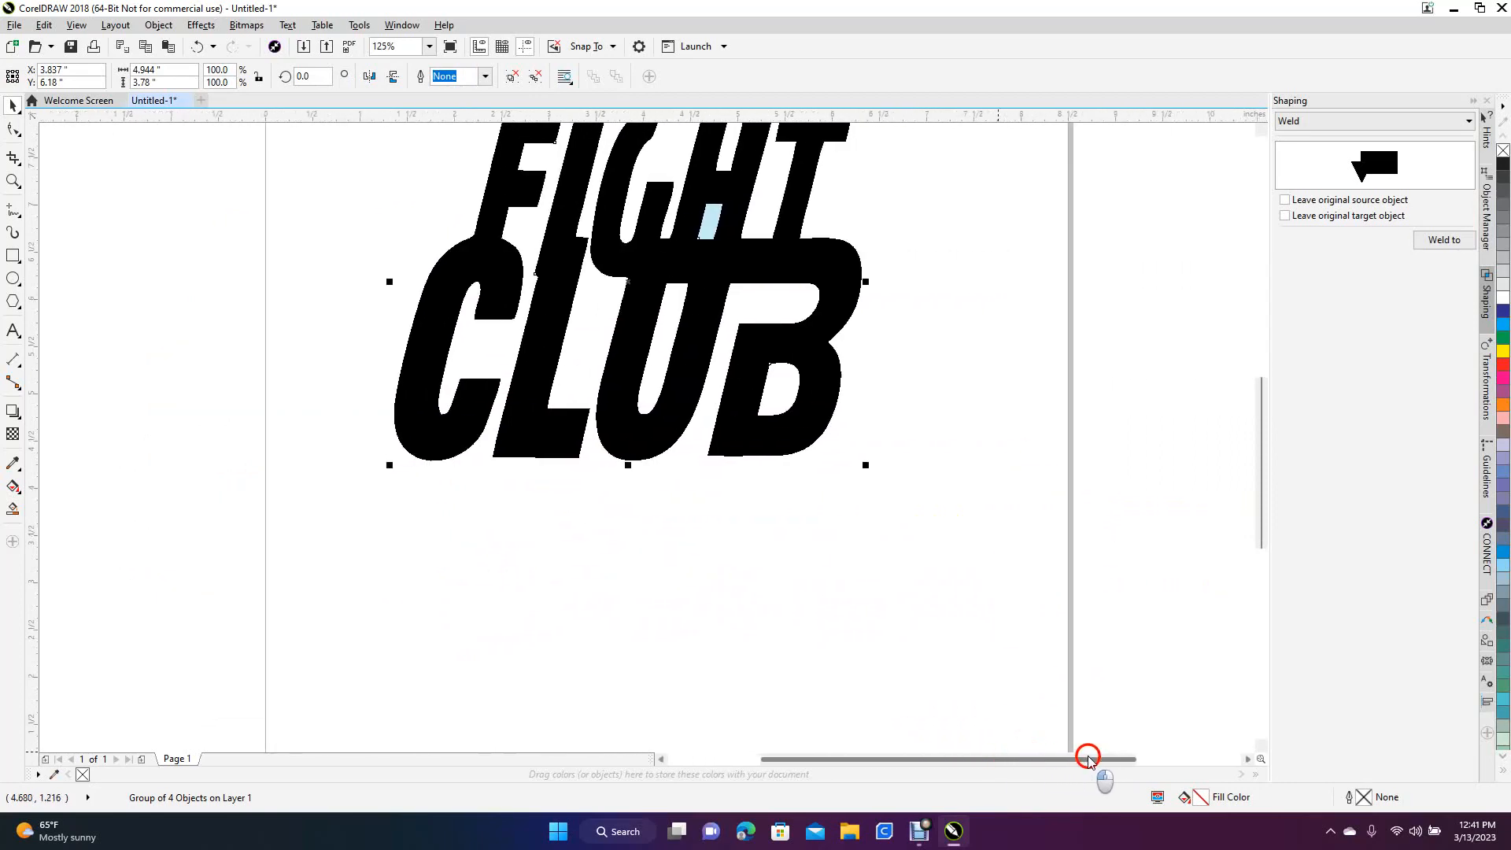
pyautogui.scroll(2, 1260, 425)
pyautogui.scroll(1, 1260, 425)
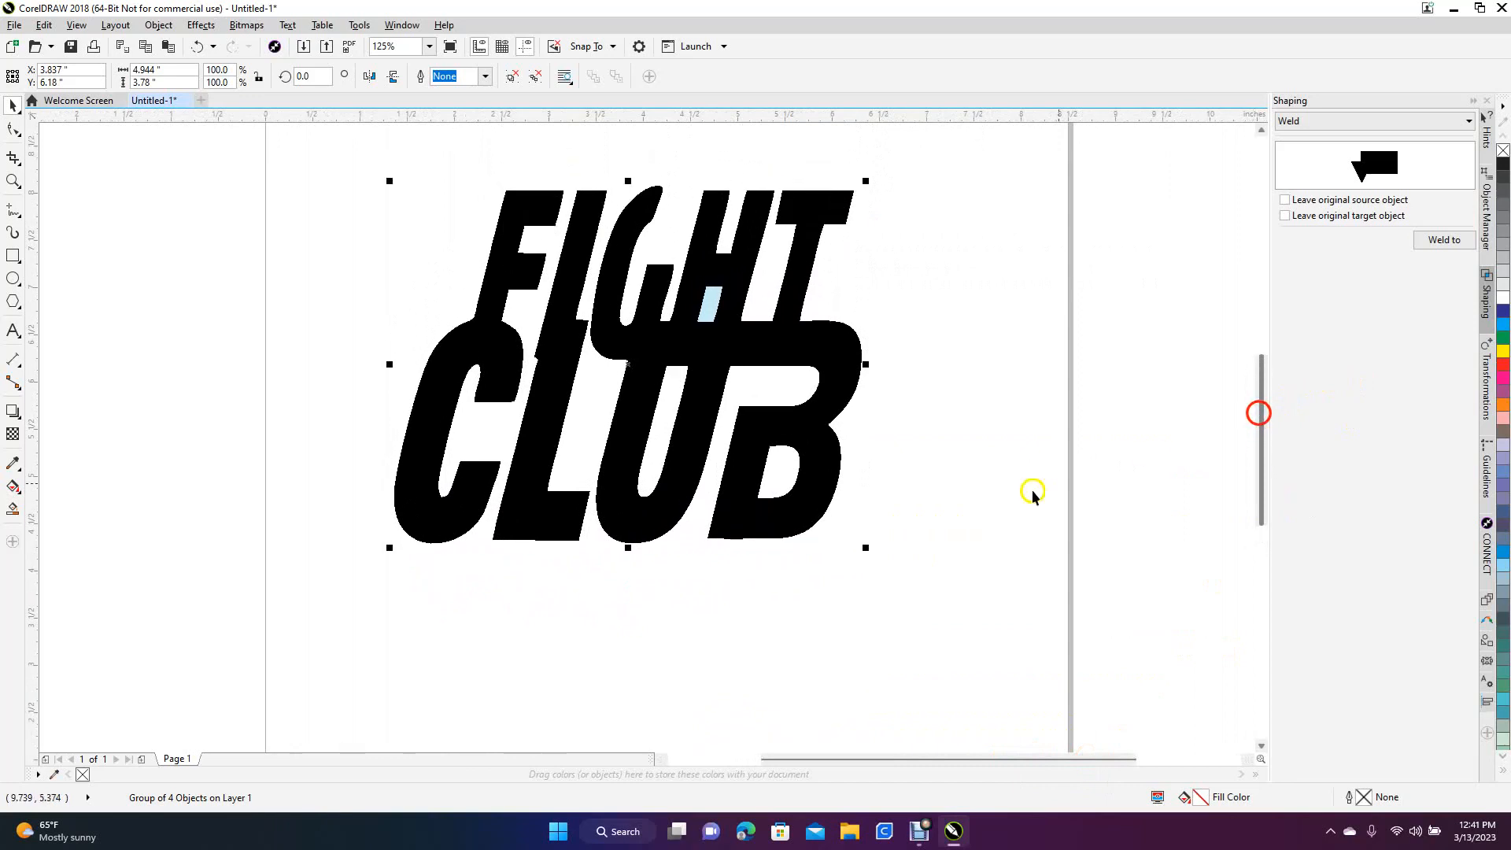
pyautogui.click(904, 502)
pyautogui.click(707, 315)
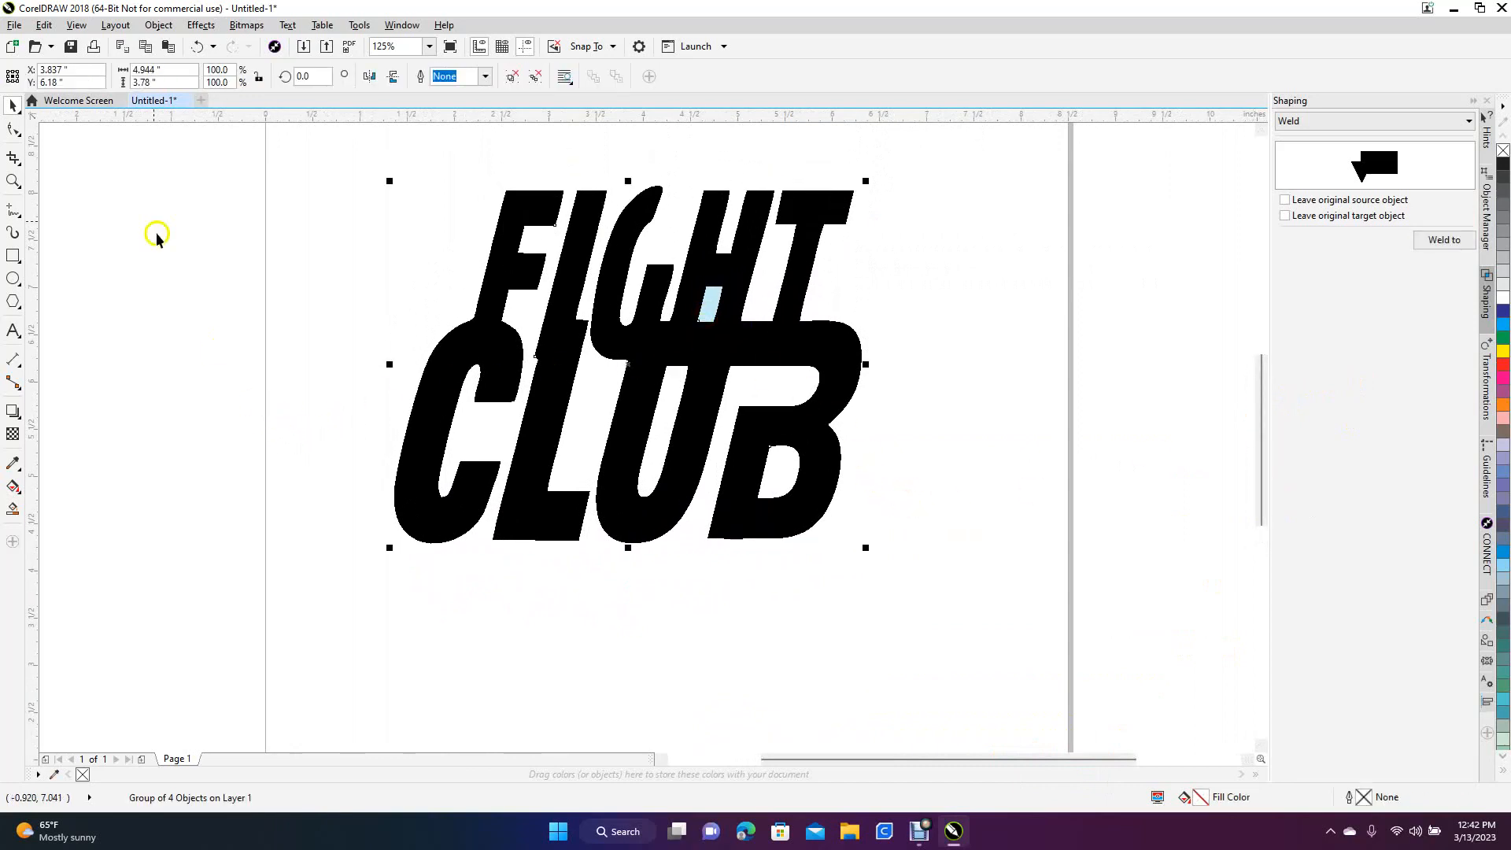
pyautogui.click(155, 27)
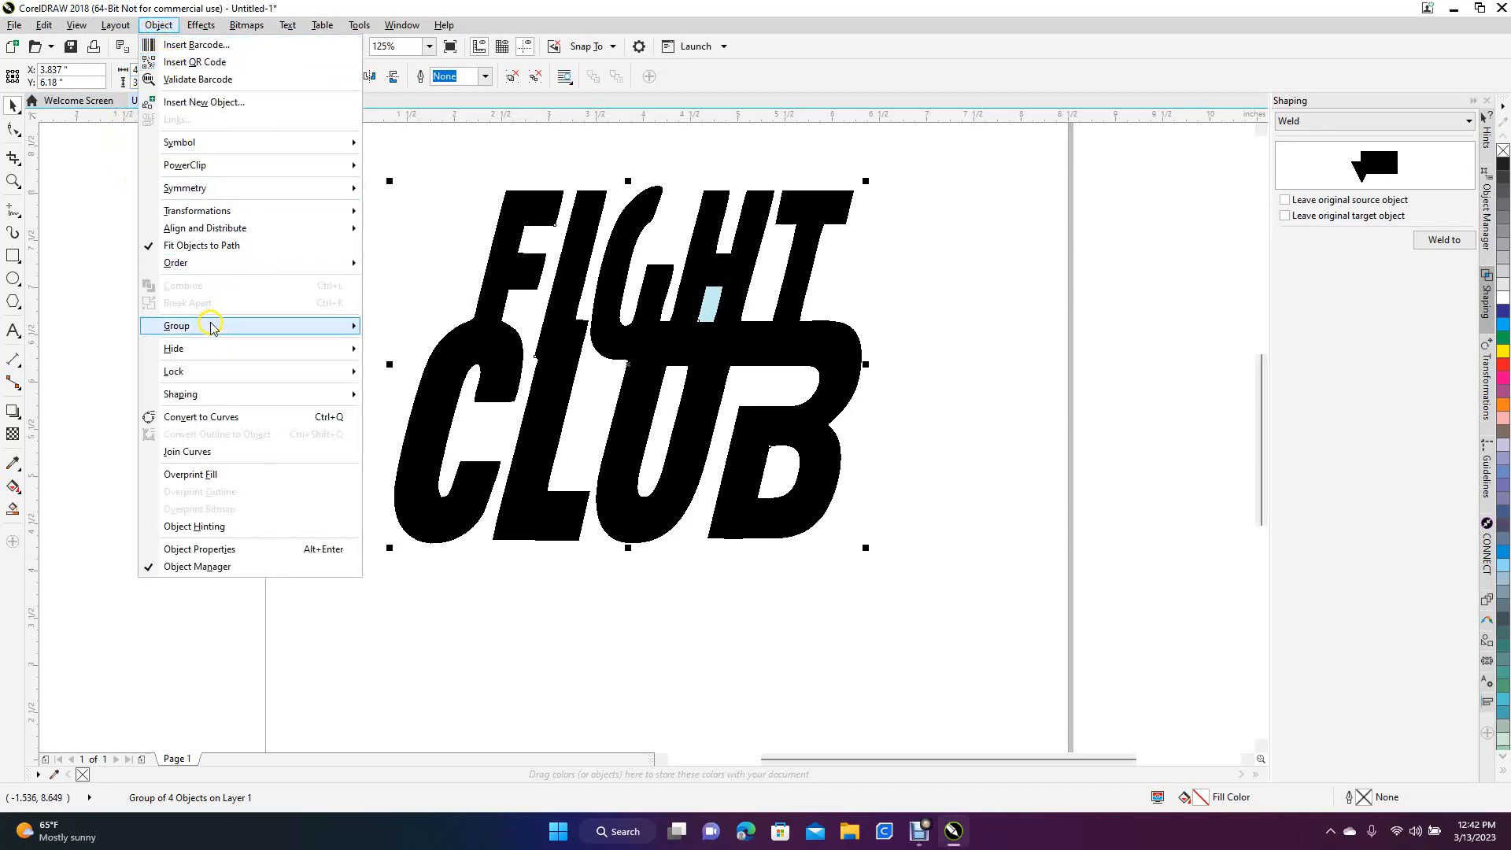
pyautogui.moveTo(262, 329)
pyautogui.click(414, 346)
pyautogui.click(285, 367)
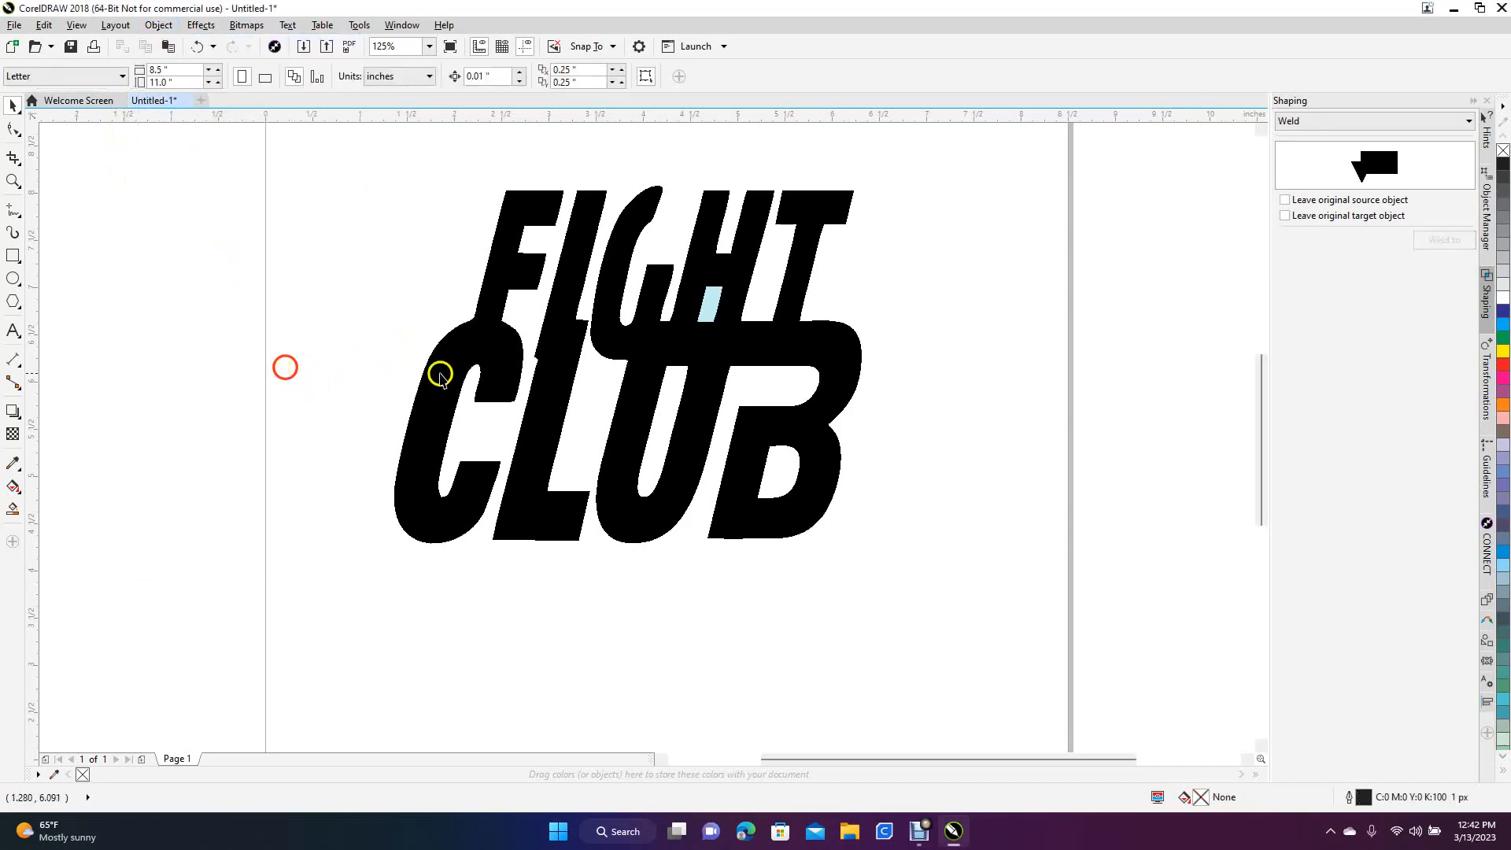
pyautogui.click(710, 307)
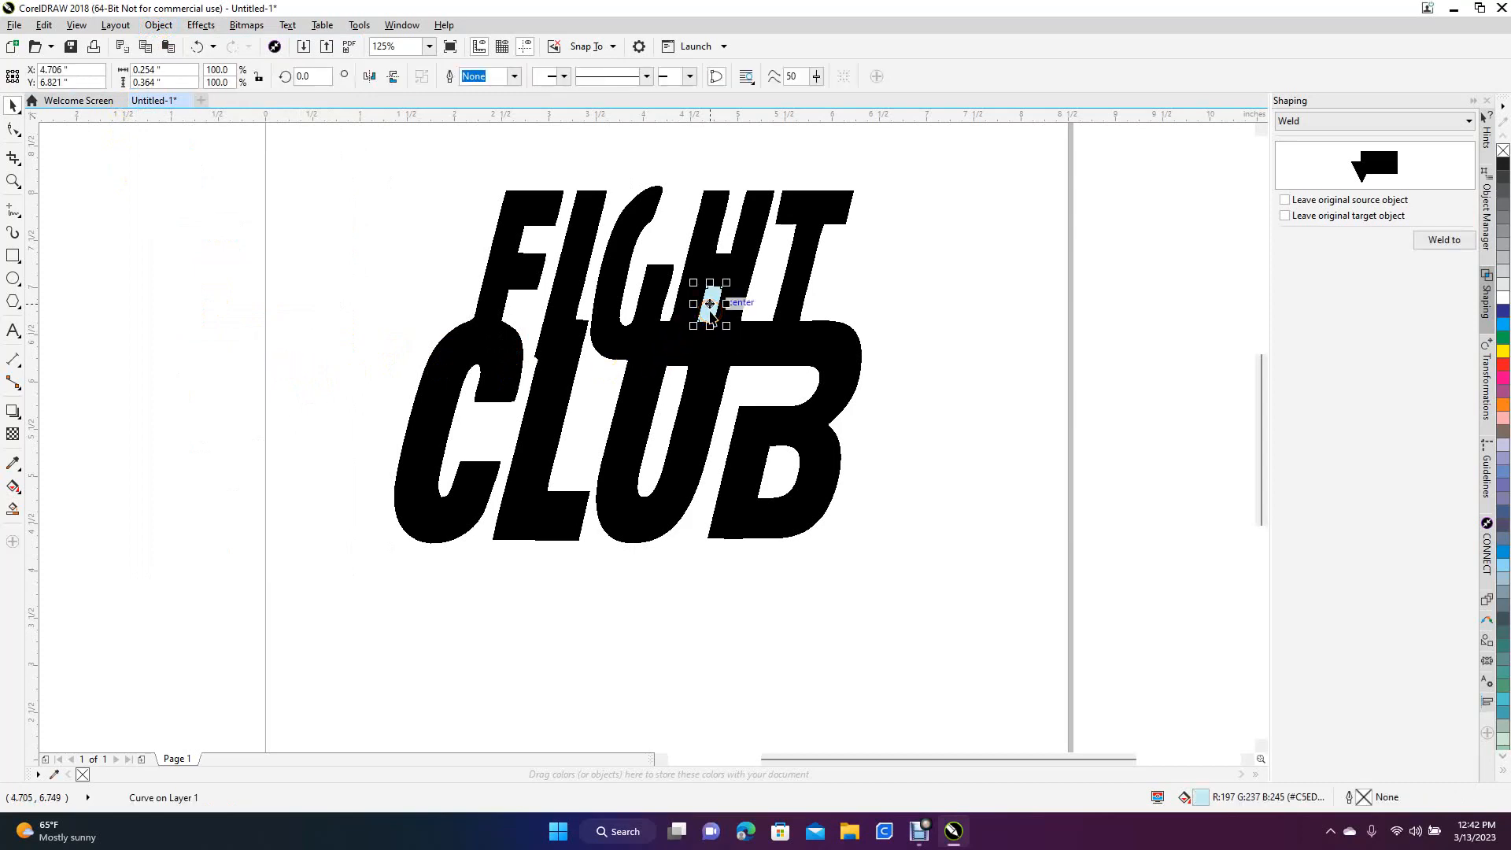
pyautogui.press('Delete')
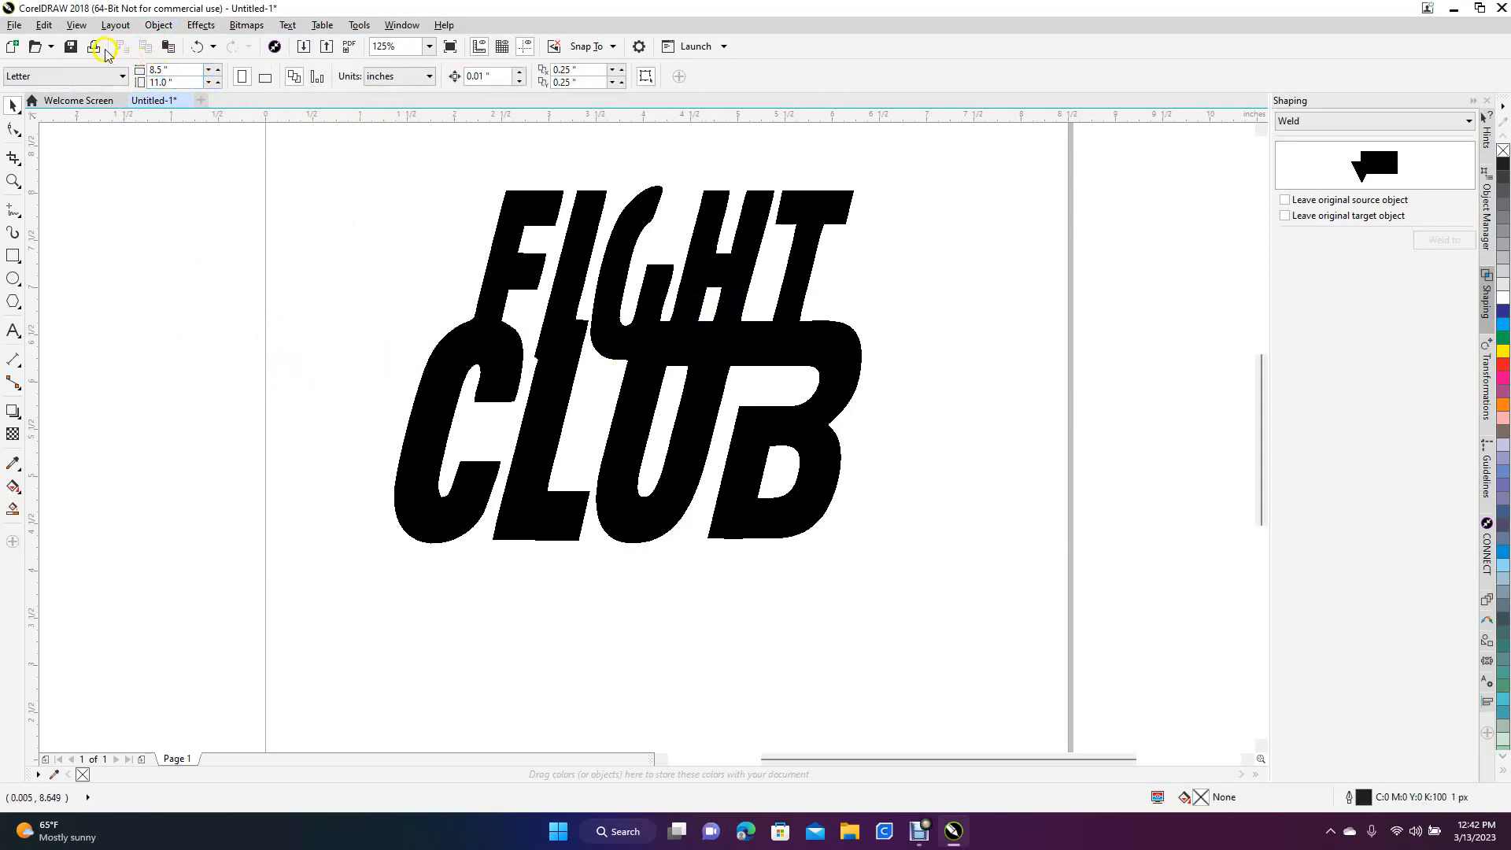
# Display the drawing in Wireframe view and group the remaining lettering curves
pyautogui.click(76, 24)
pyautogui.click(106, 63)
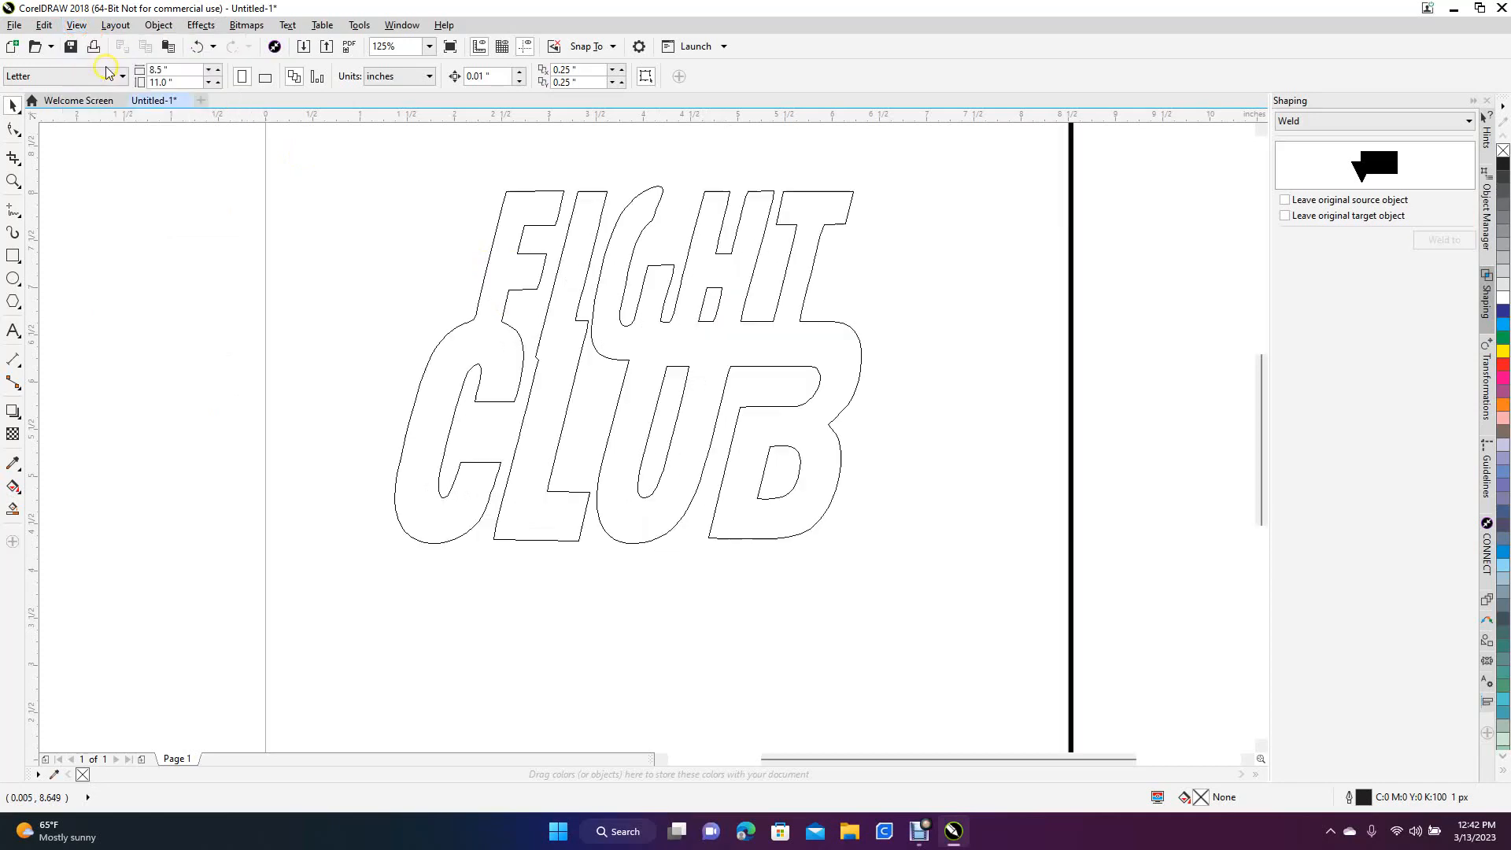
pyautogui.click(496, 346)
pyautogui.hotkey('ctrl', 'z')
pyautogui.click(721, 547)
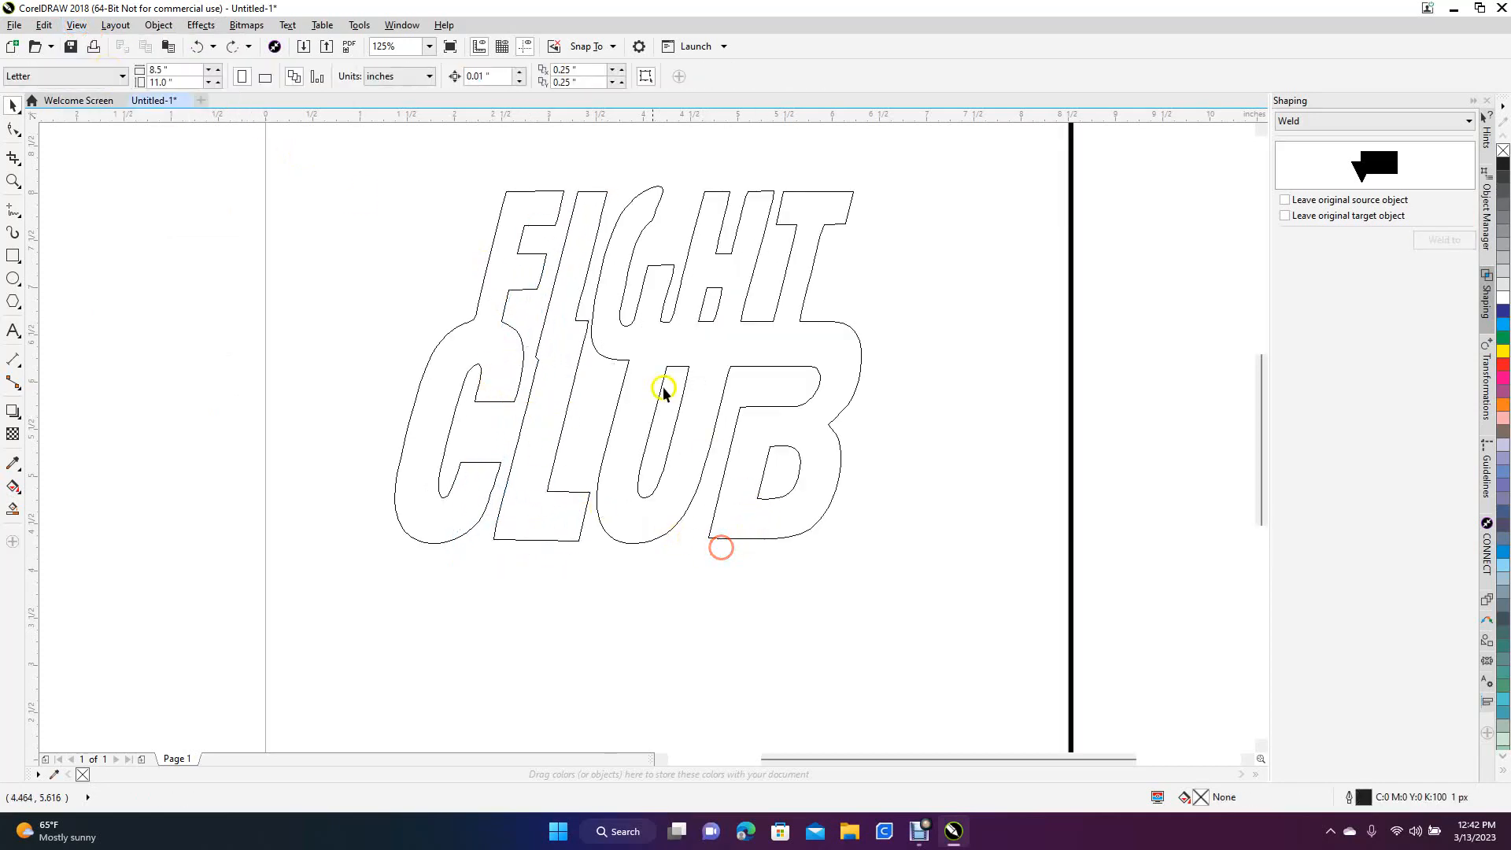
pyautogui.moveTo(352, 161); pyautogui.dragTo(946, 642)
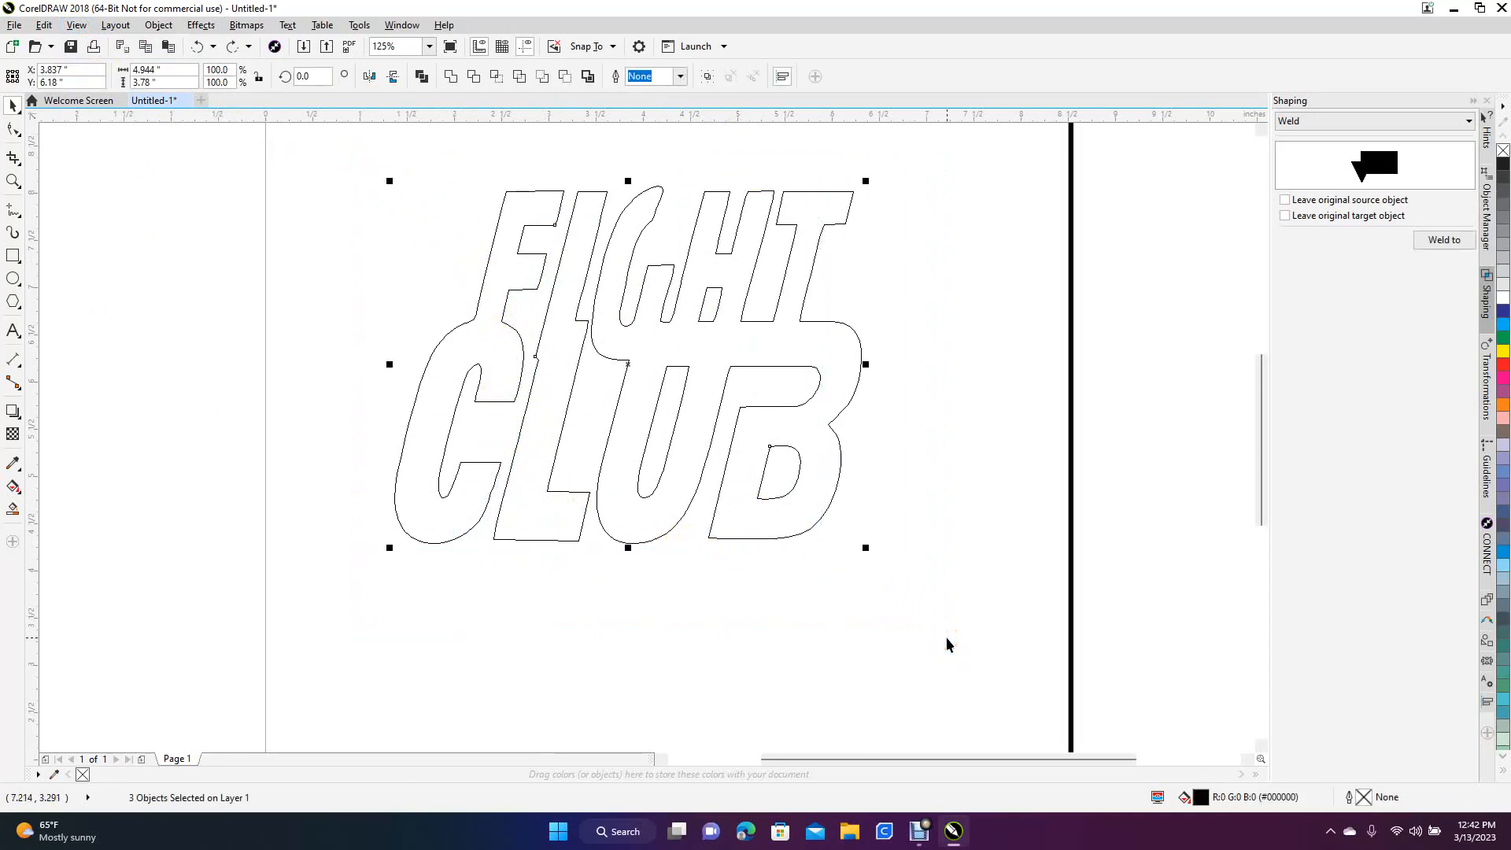
pyautogui.hotkey('ctrl', 'g')
pyautogui.click(958, 559)
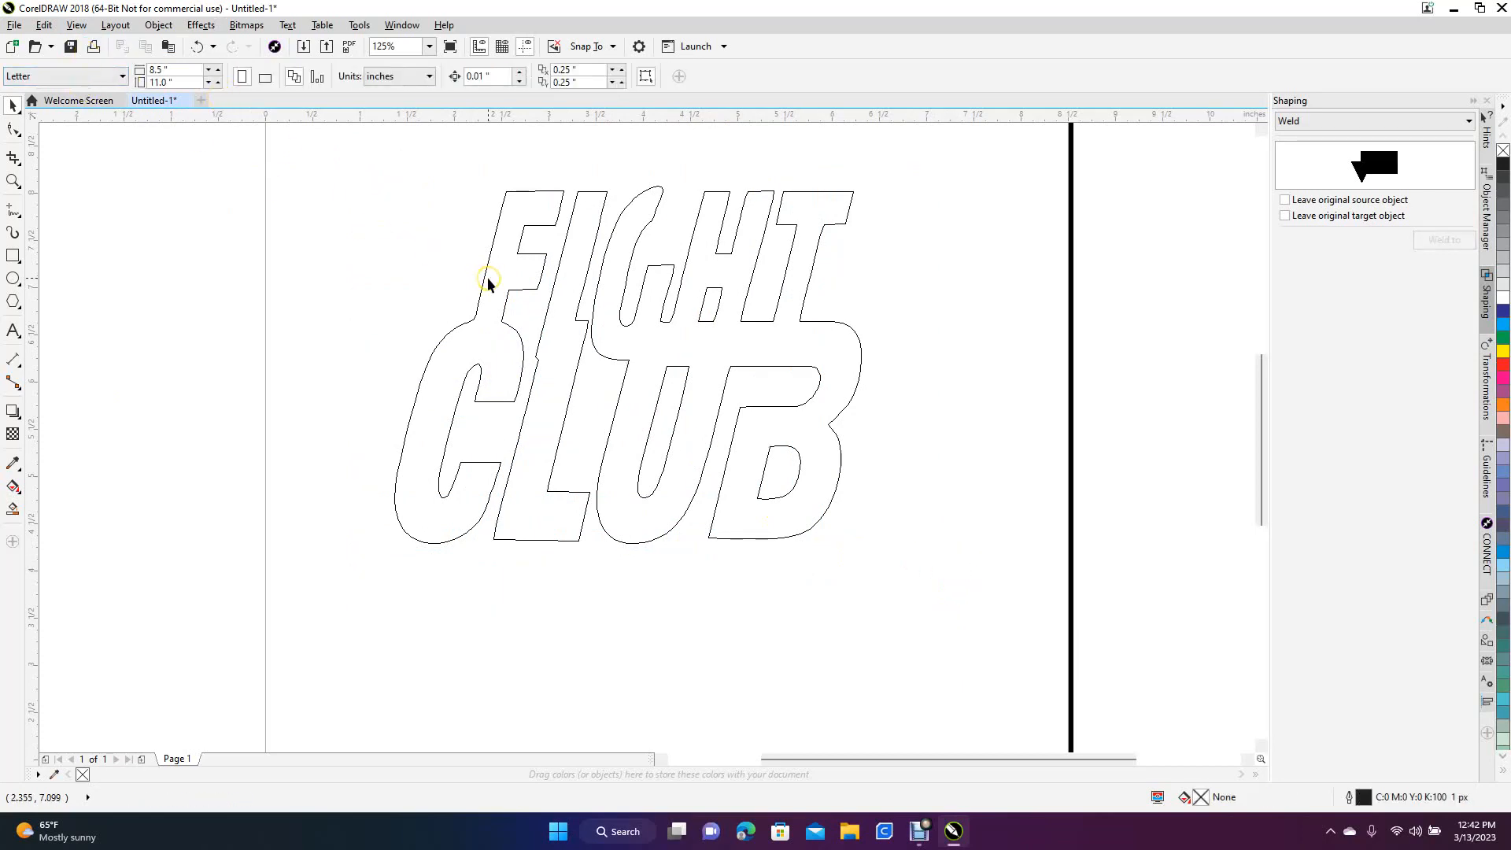
# Draw a rectangle around the lettering and set its size to 4 inches wide by 2.5 inches high
pyautogui.click(12, 255)
pyautogui.moveTo(331, 164); pyautogui.dragTo(973, 589)
pyautogui.click(146, 71)
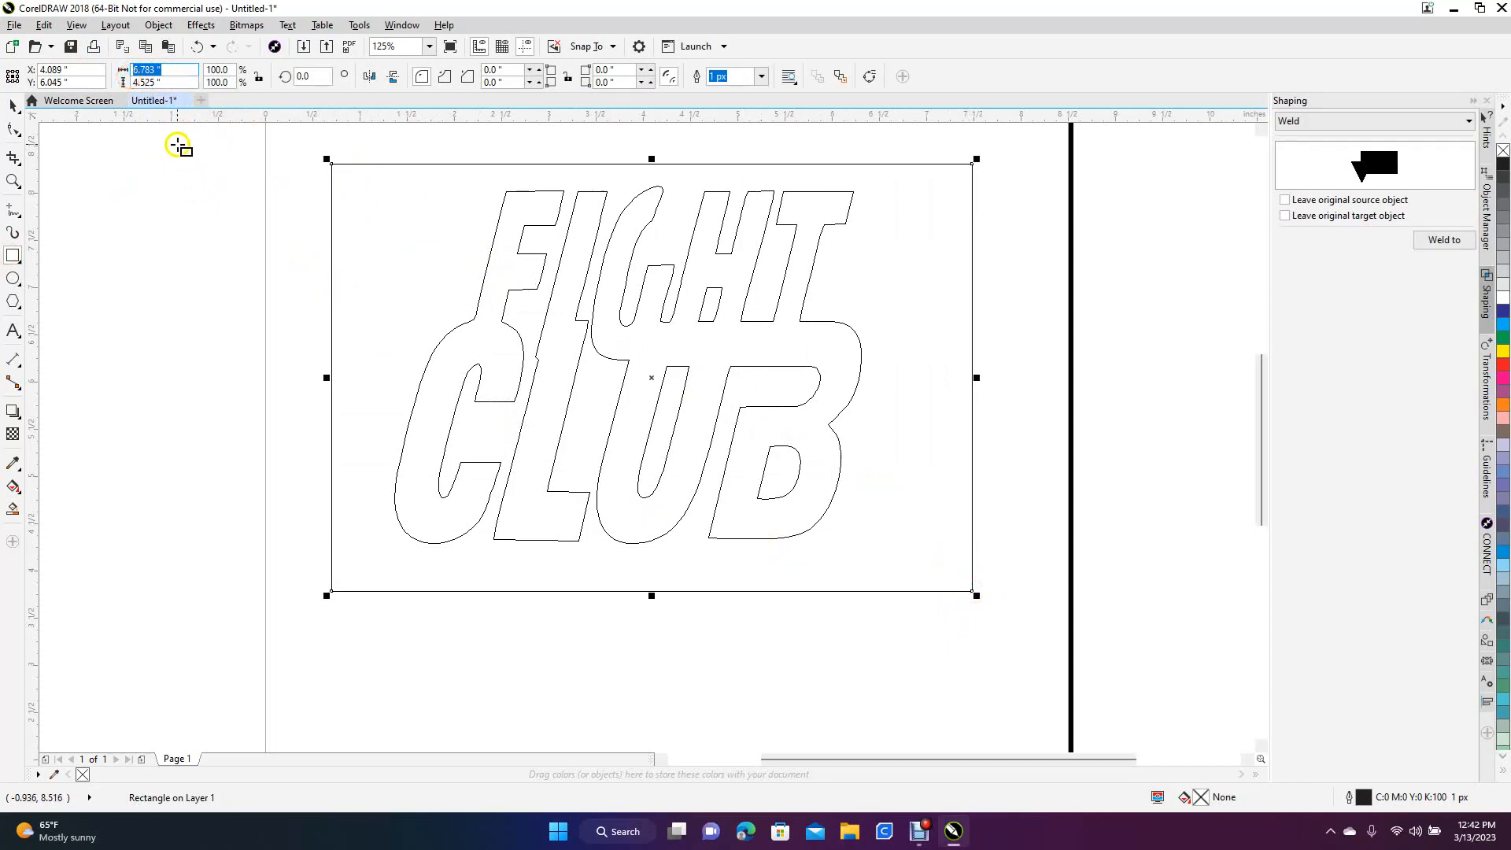
pyautogui.click(162, 82)
pyautogui.write('2.')
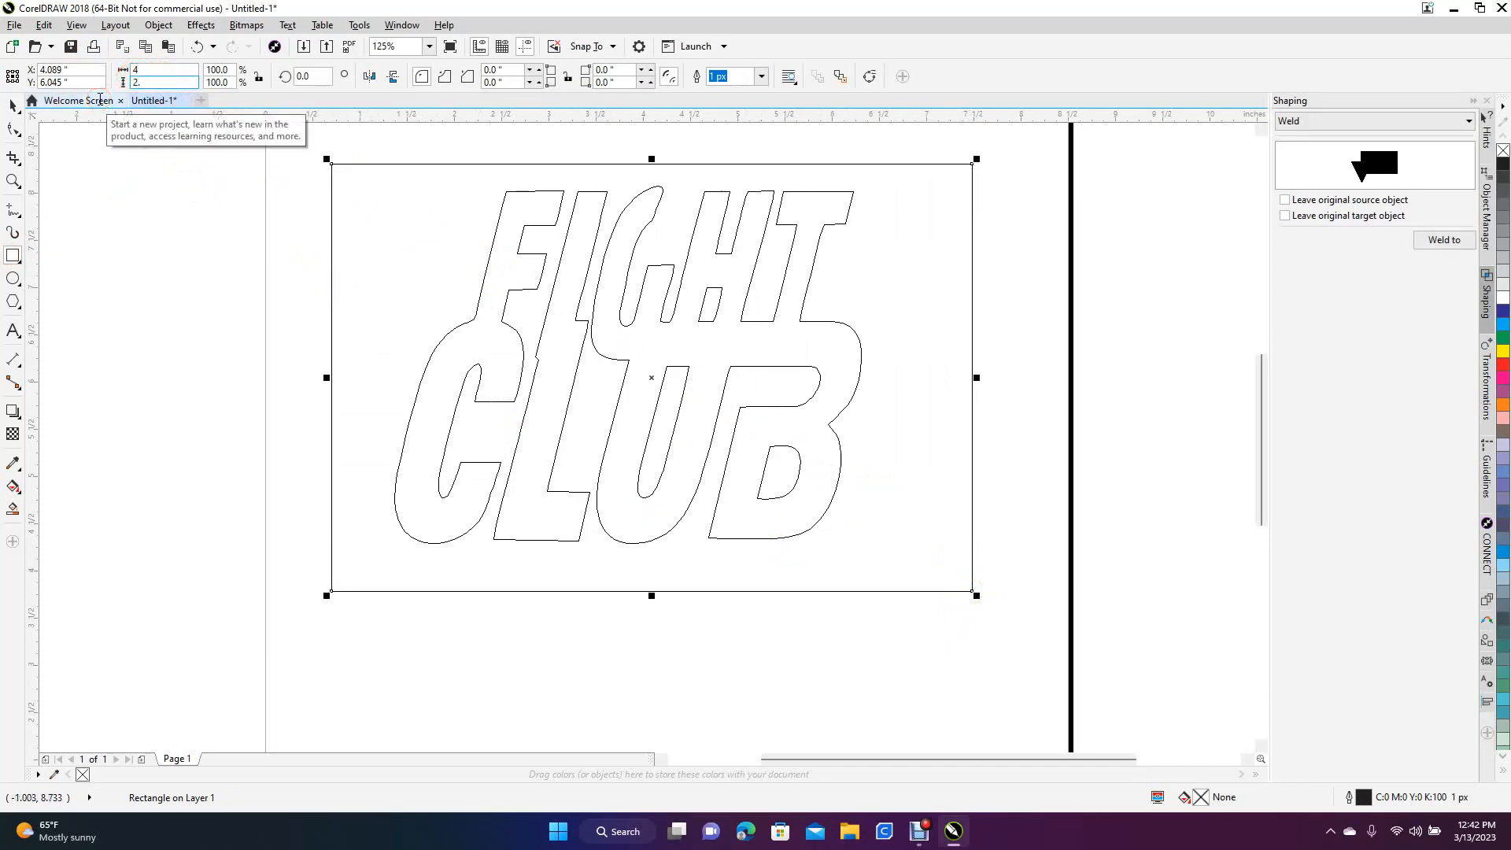
pyautogui.write('5')
pyautogui.press('Return')
pyautogui.click(125, 264)
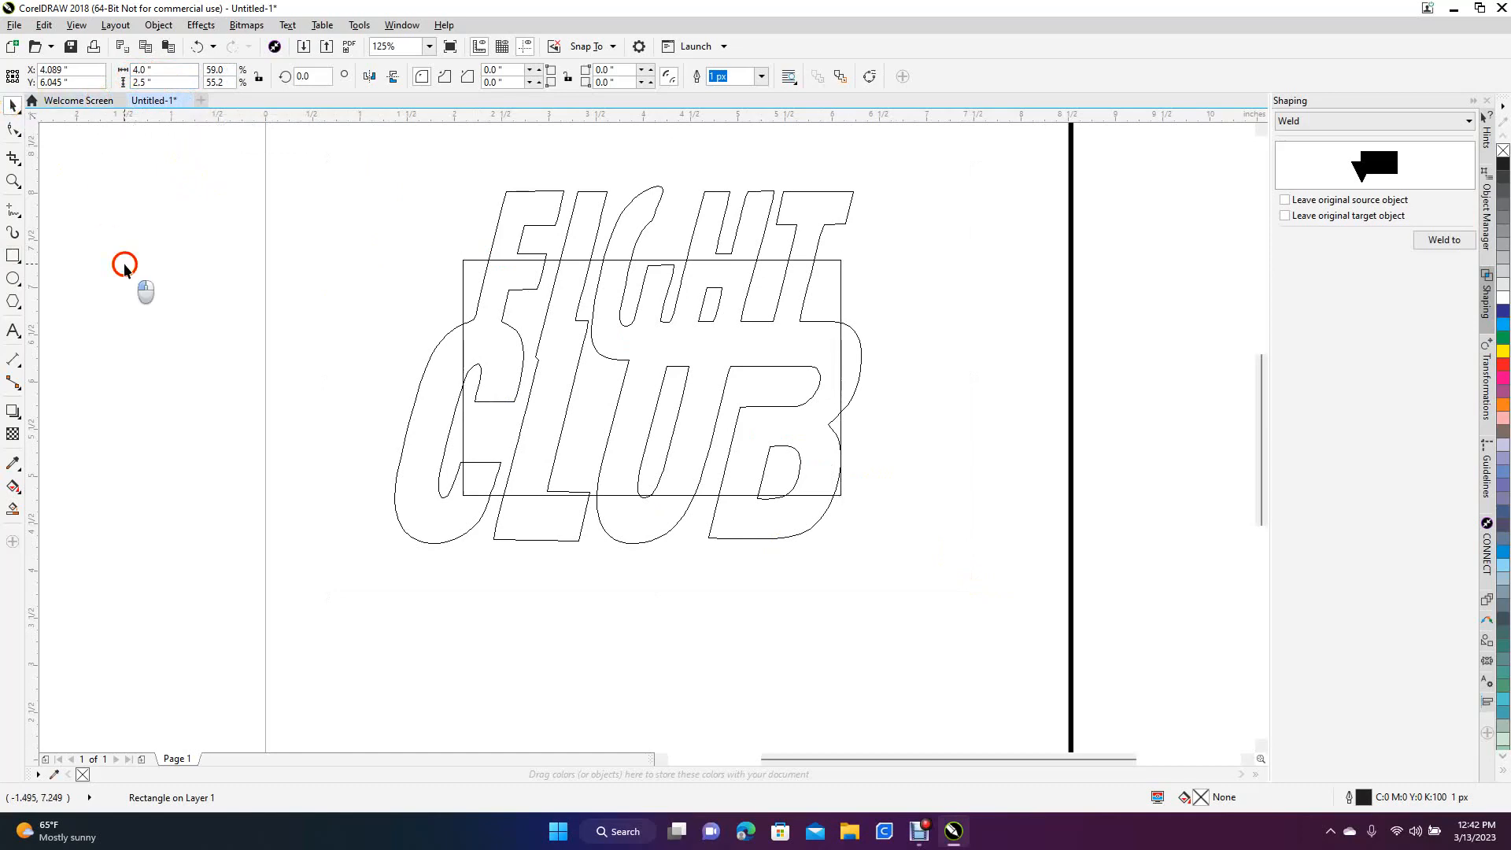
# Scale the lettering group down proportionally to about 2.68 by 2.05 inches and position it inside the rectangle
pyautogui.click(540, 232)
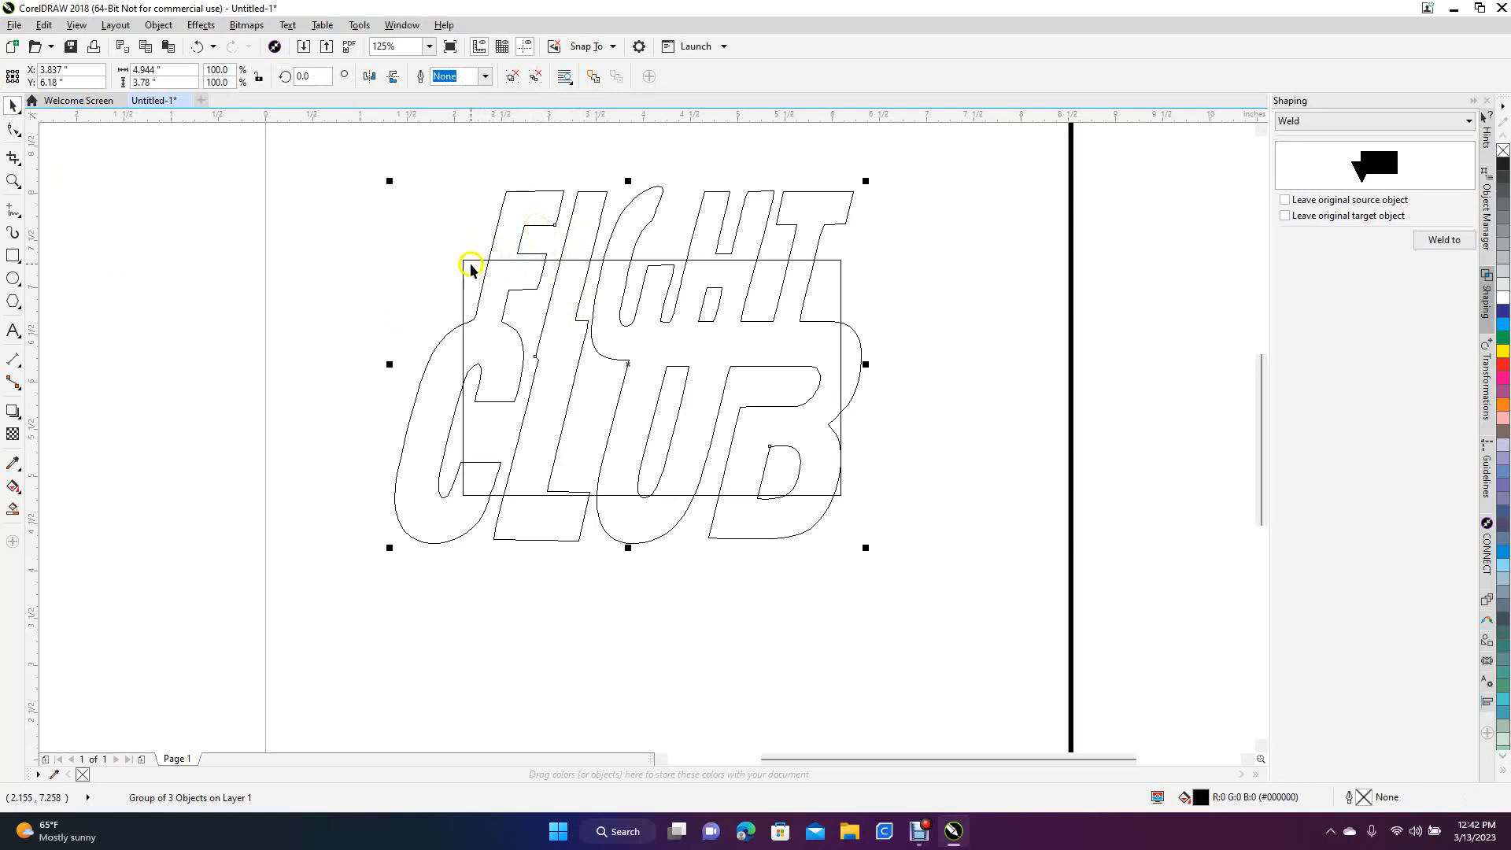
pyautogui.moveTo(866, 181); pyautogui.dragTo(694, 333)
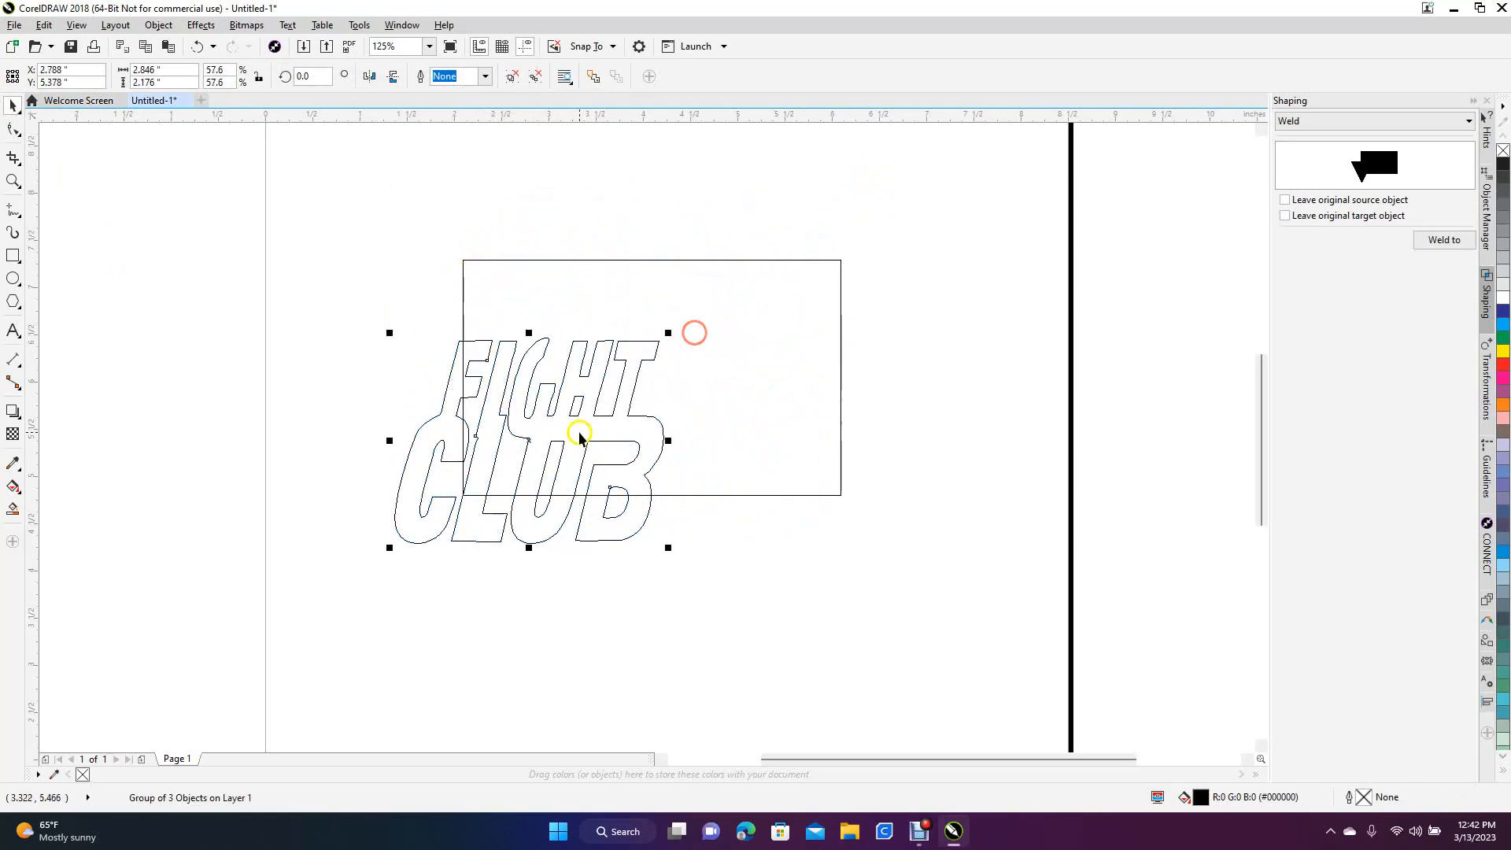
pyautogui.moveTo(579, 438); pyautogui.dragTo(657, 379)
pyautogui.moveTo(767, 268); pyautogui.dragTo(762, 276)
pyautogui.moveTo(624, 383); pyautogui.dragTo(627, 371)
pyautogui.click(447, 269)
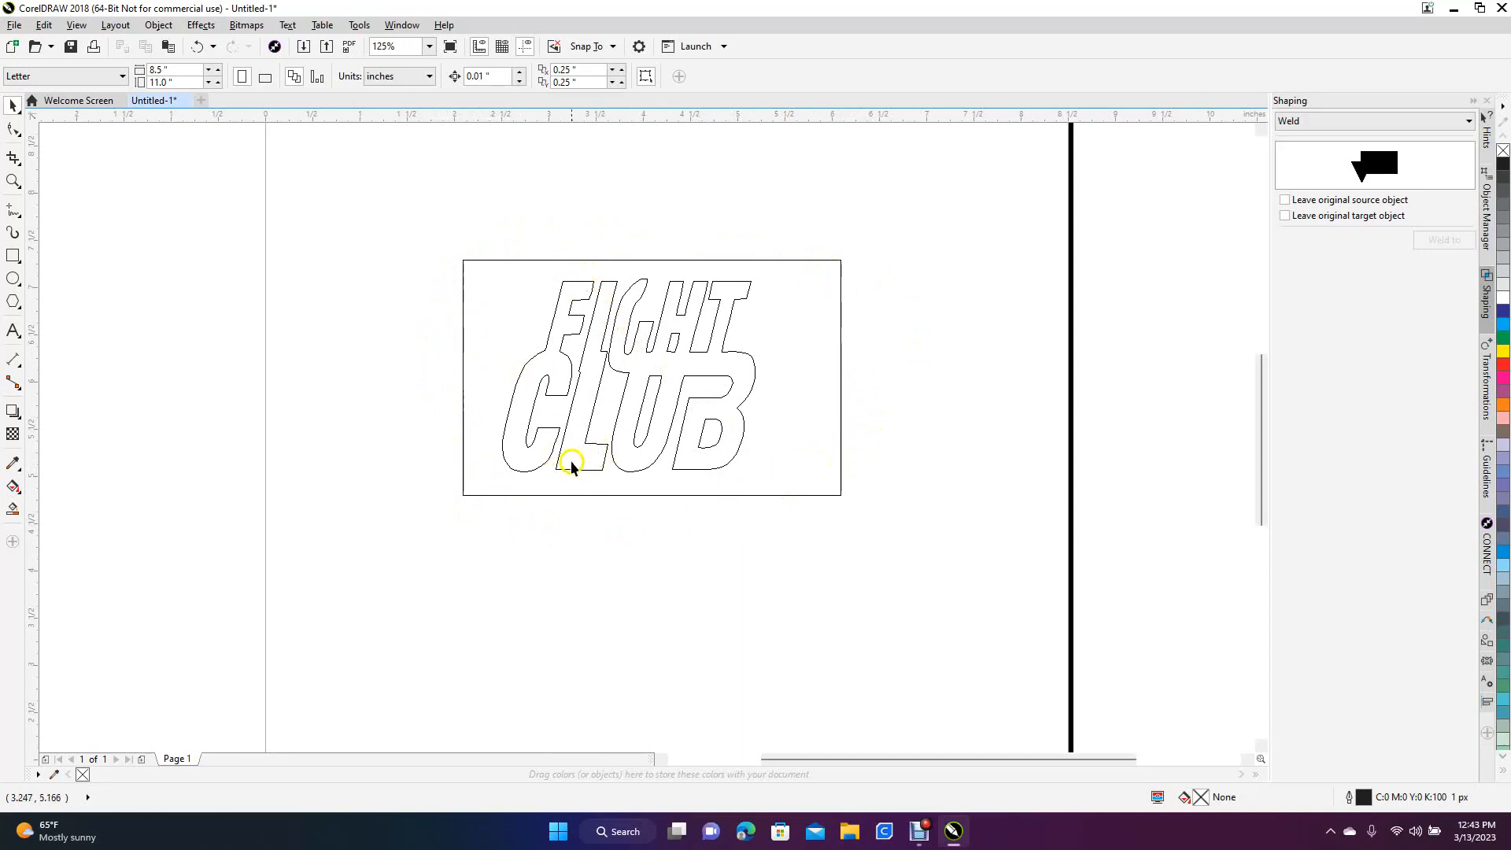
# Center the rectangle and the lettering group on the page so the lettering sits in the middle of the rectangle
pyautogui.moveTo(570, 470); pyautogui.dragTo(925, 476)
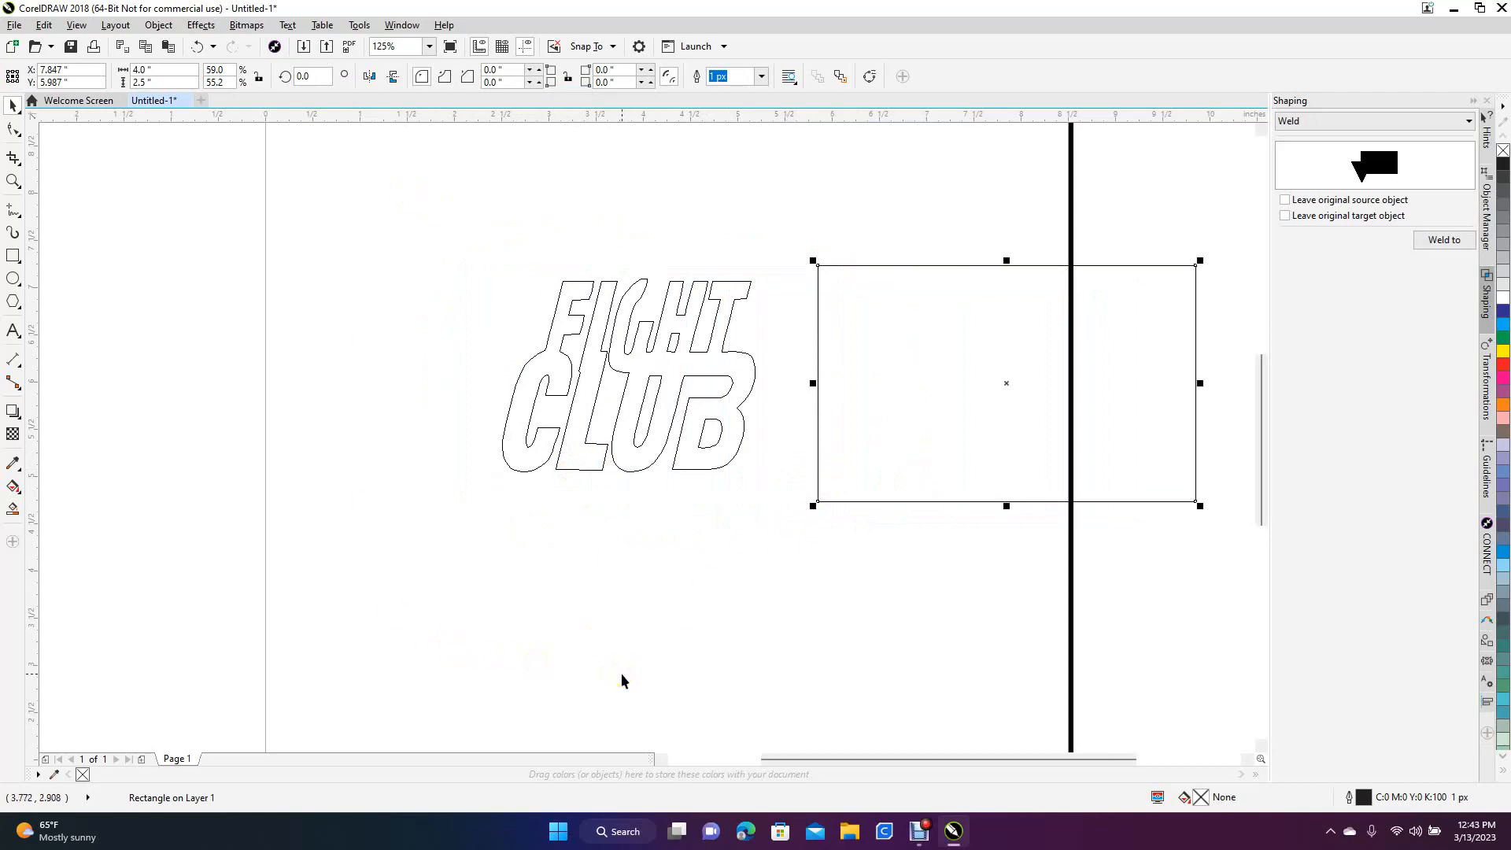
pyautogui.press('p')
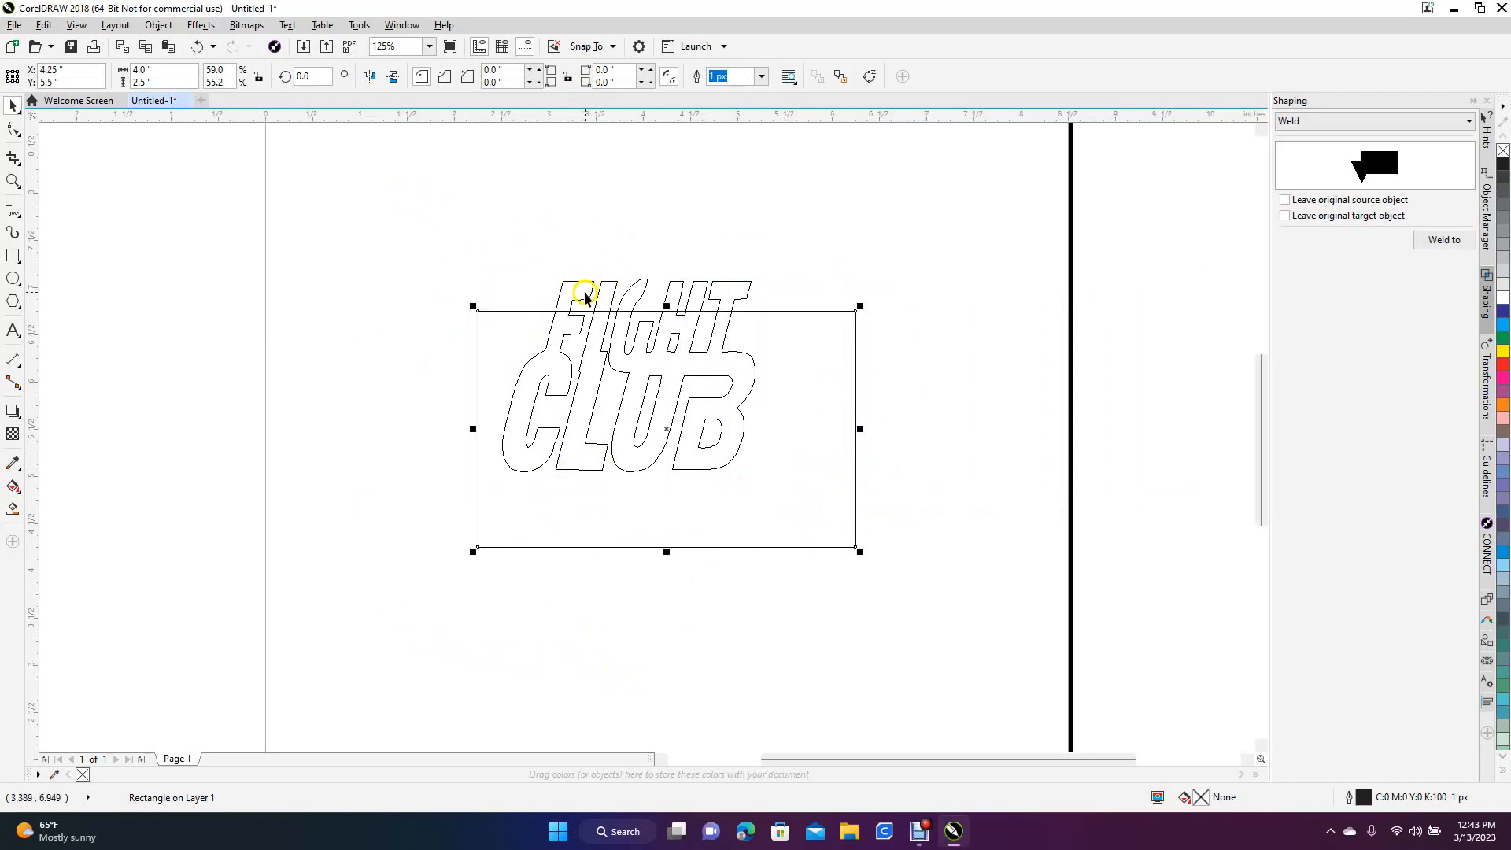
pyautogui.click(586, 295)
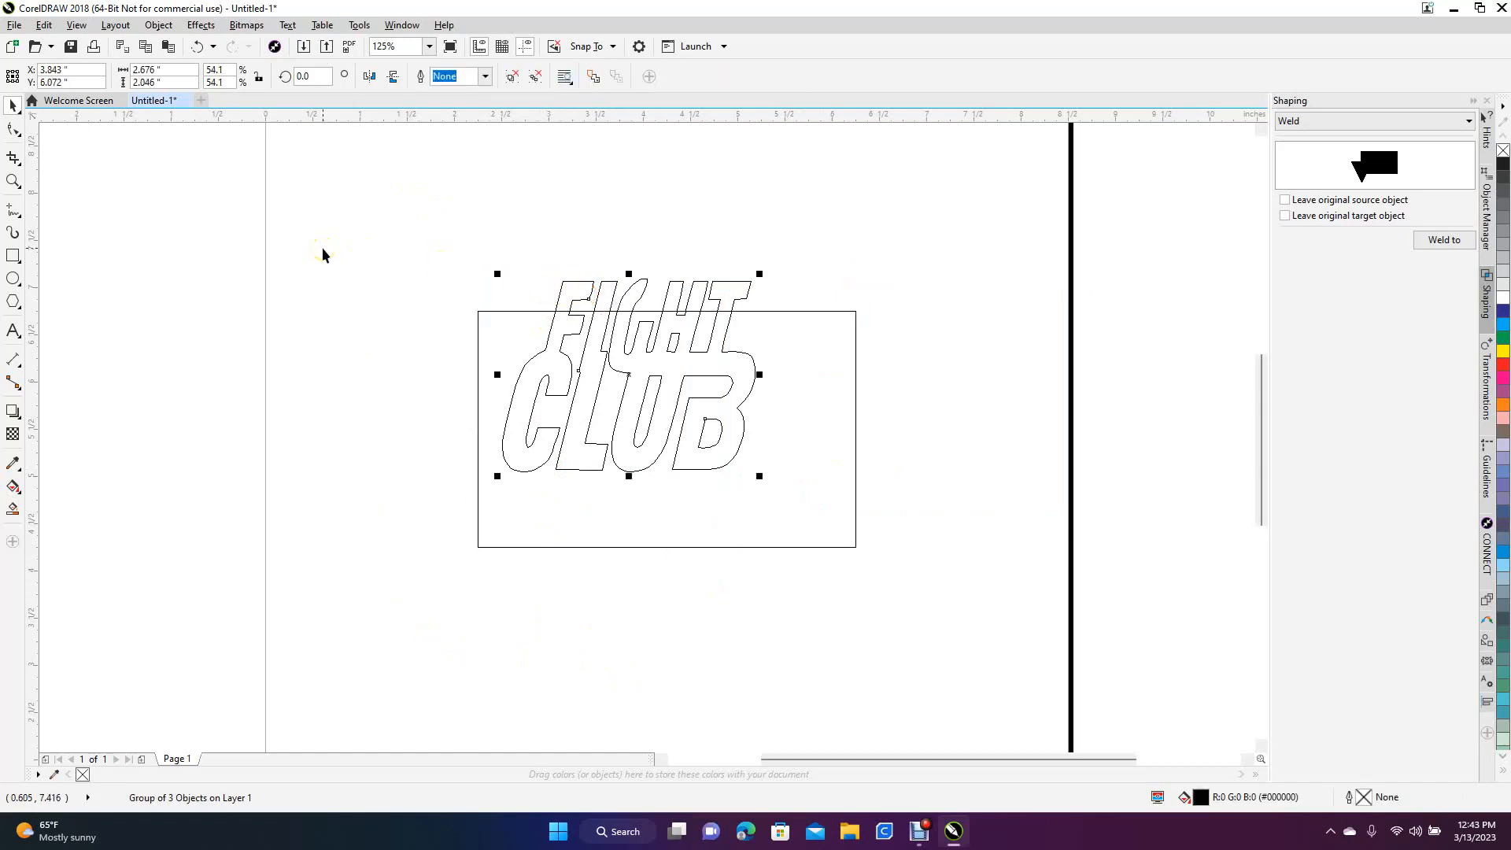
pyautogui.press('p')
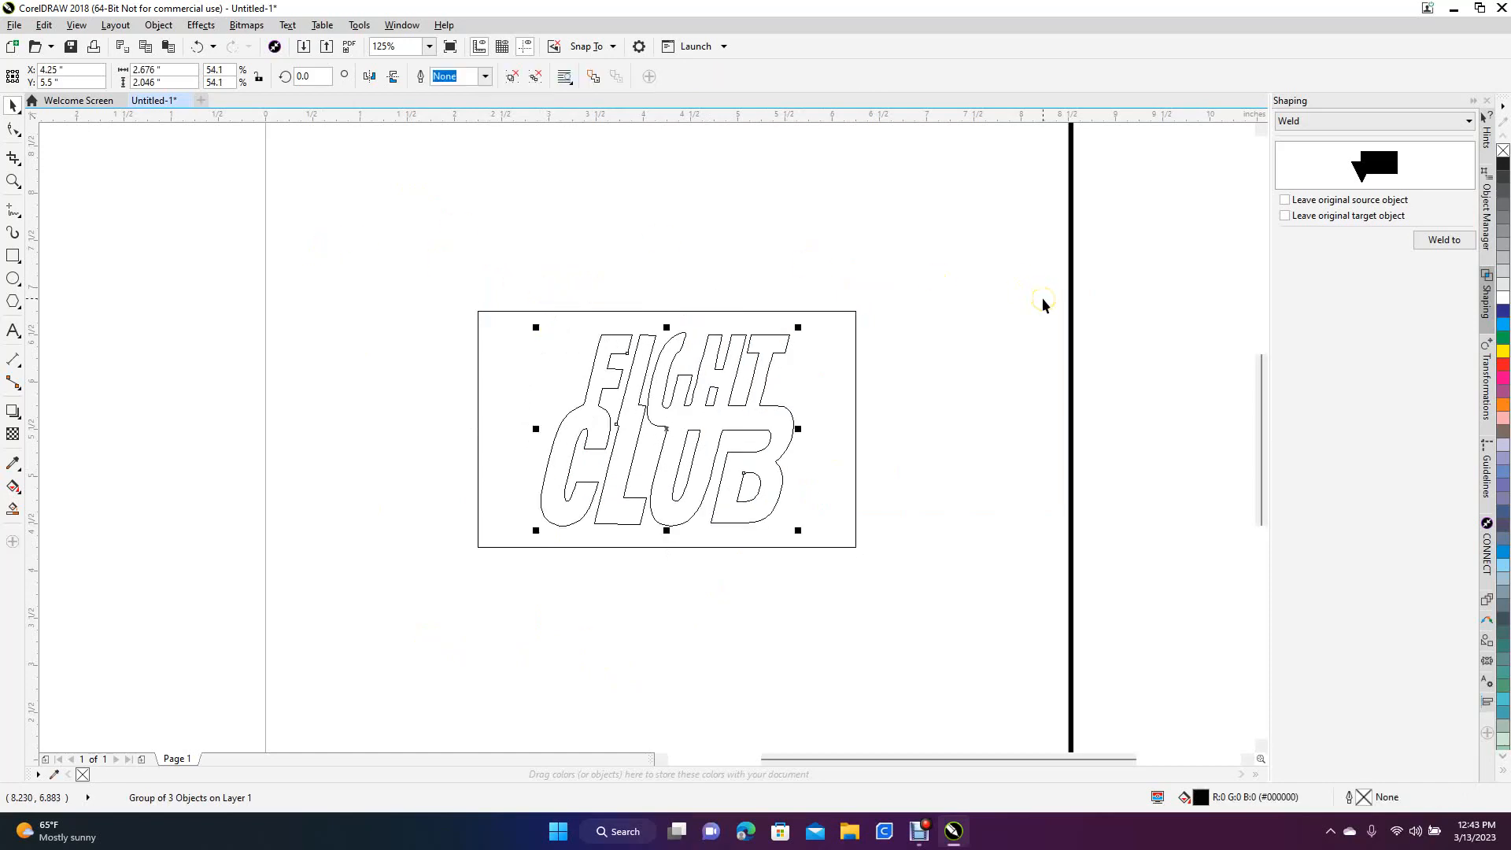
pyautogui.click(1042, 303)
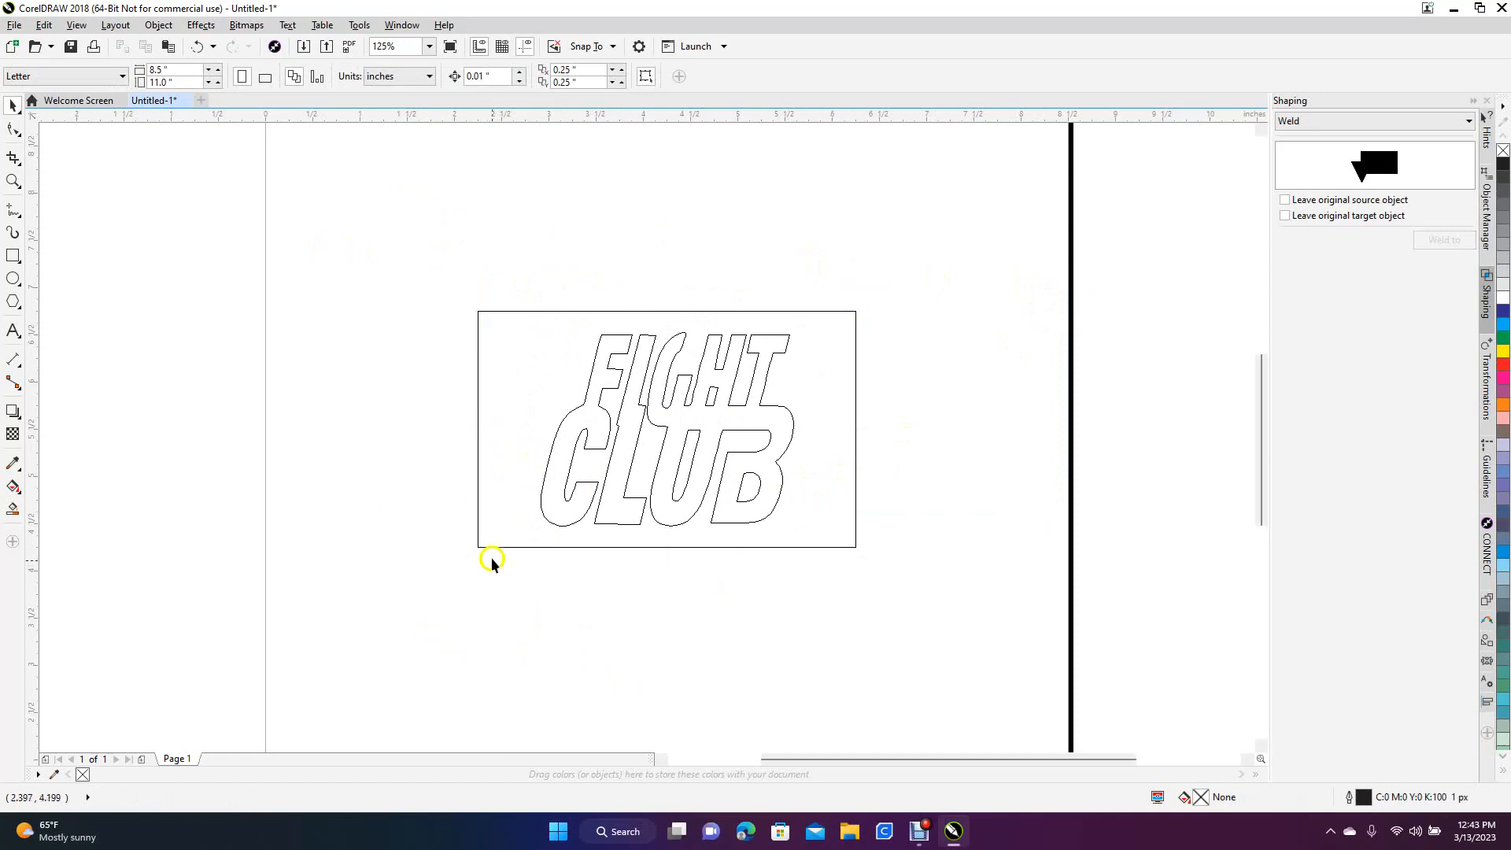
# Nudge the lettering group left to X 4.21 inches and delete the rectangle surrounding it
pyautogui.click(555, 458)
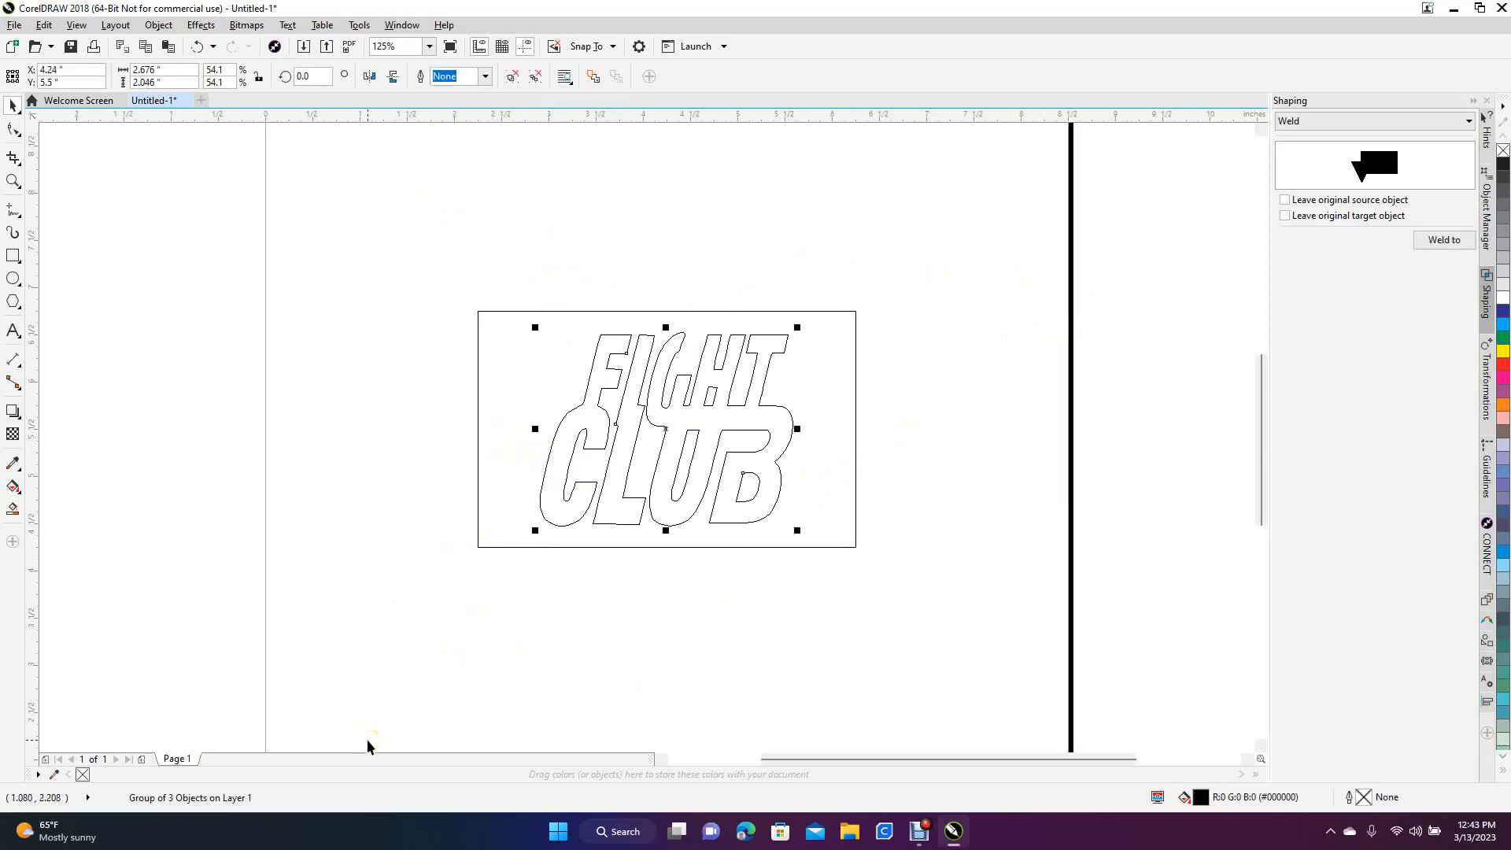
pyautogui.press('Left')
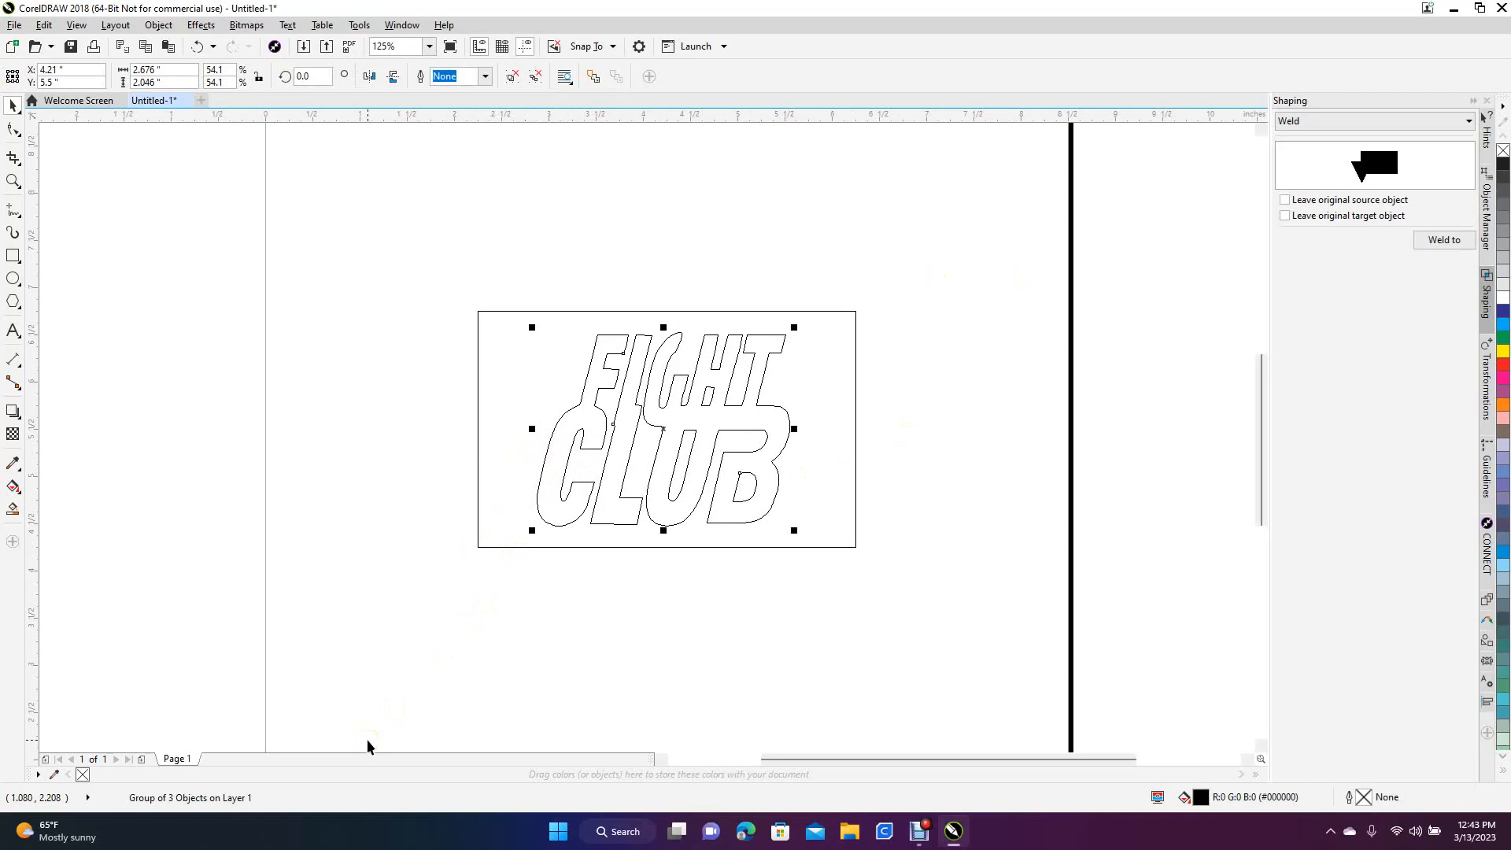
pyautogui.click(731, 725)
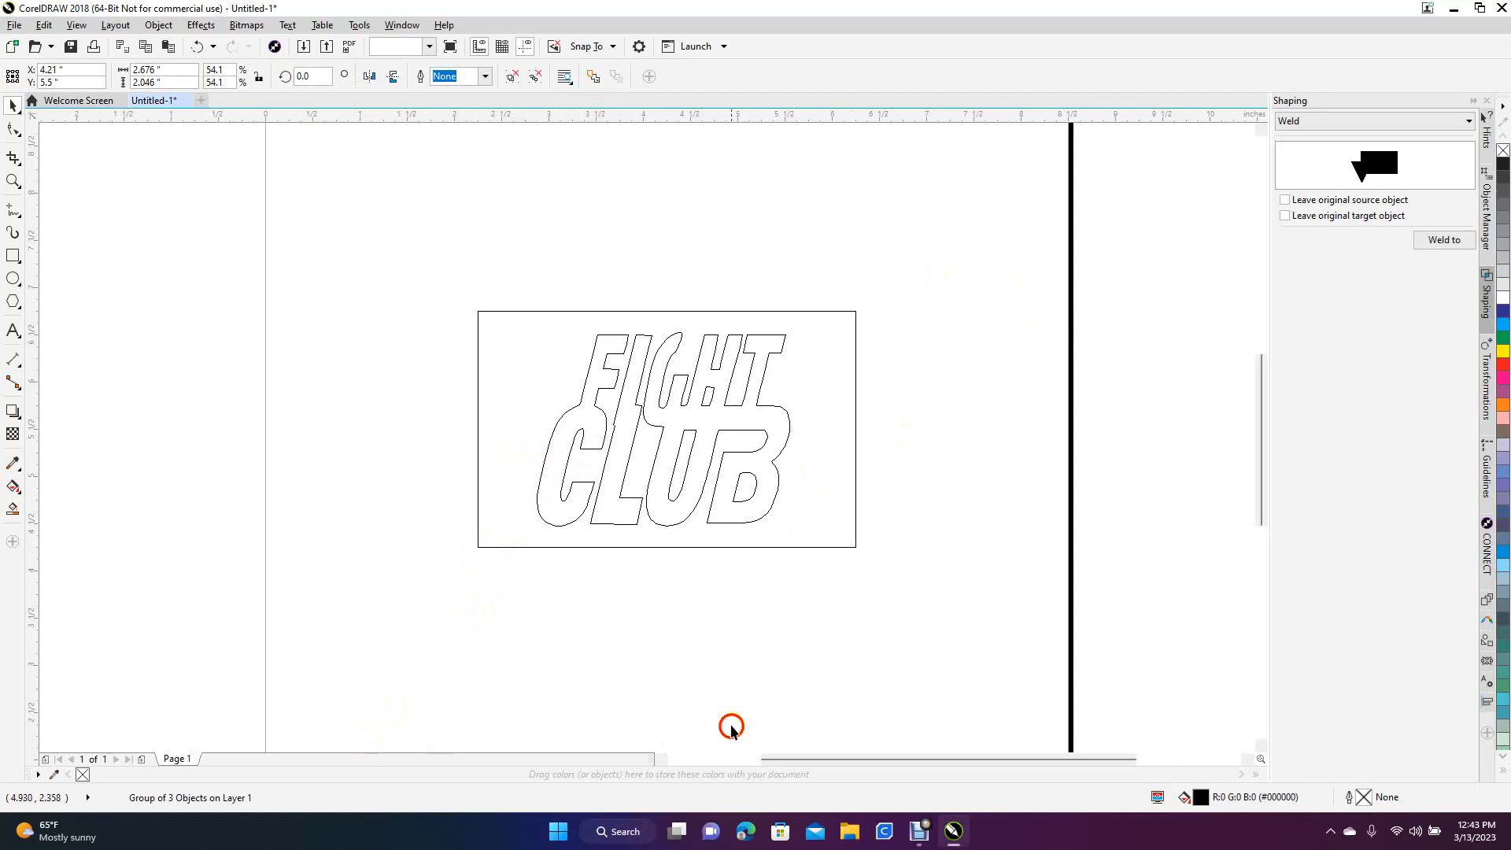
pyautogui.click(805, 546)
pyautogui.press('Delete')
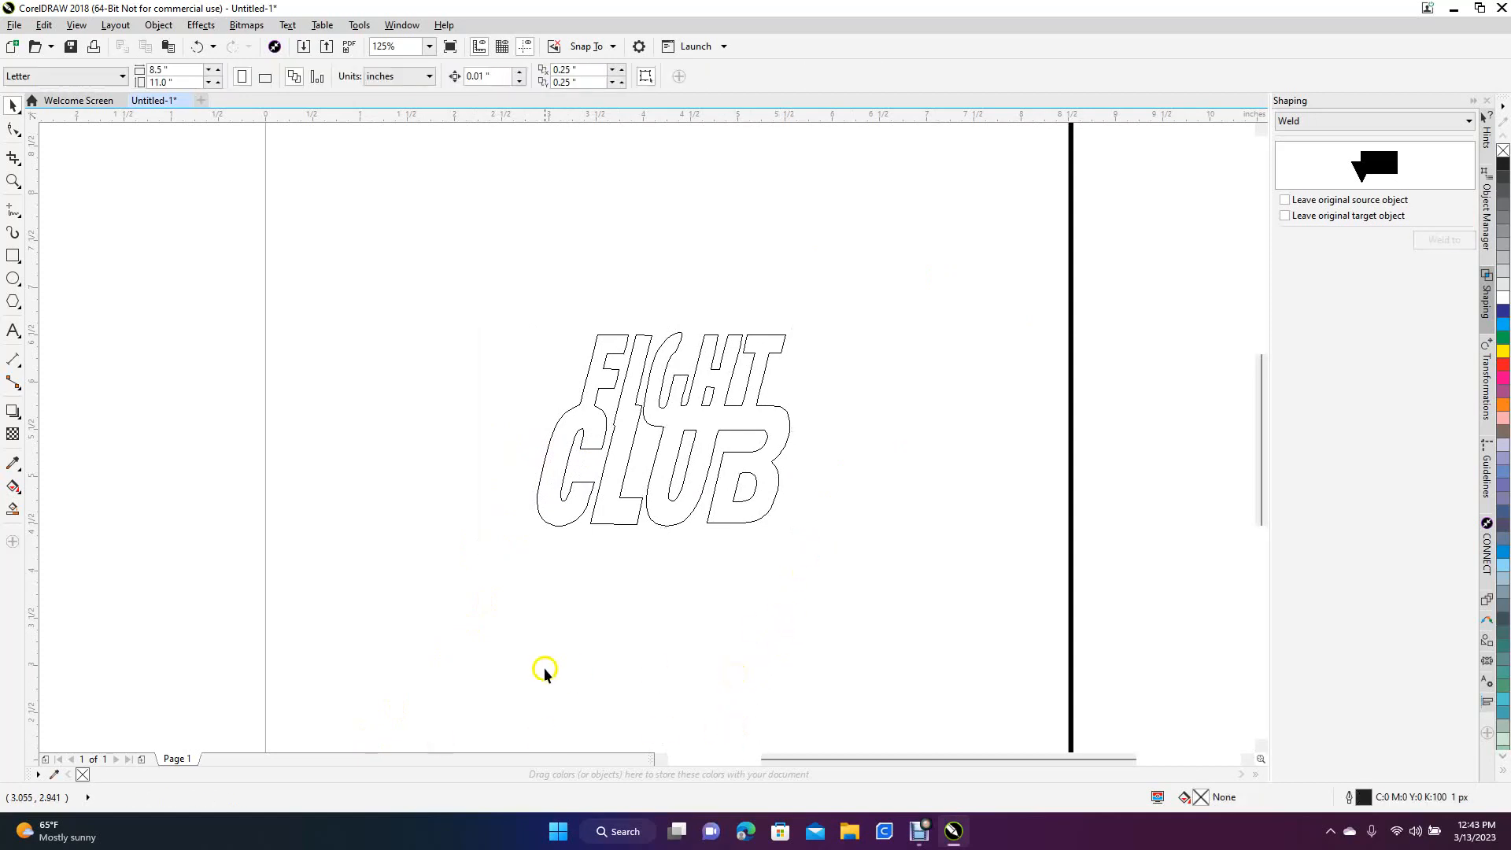
# Export only the selected lettering group to the Desktop as an SVG file named Text, with the default SVG settings
pyautogui.click(606, 519)
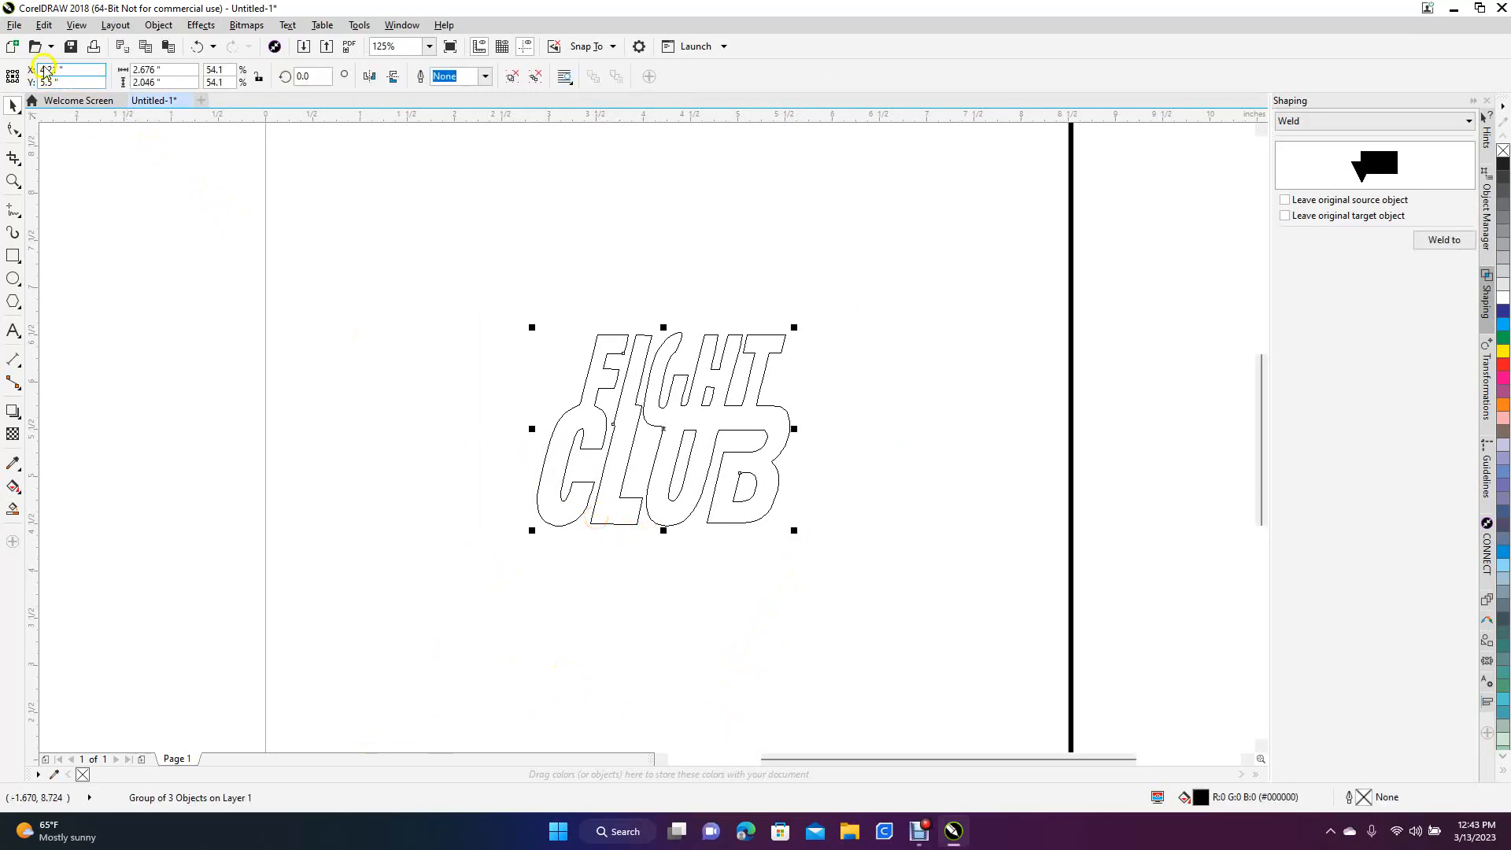
pyautogui.click(14, 25)
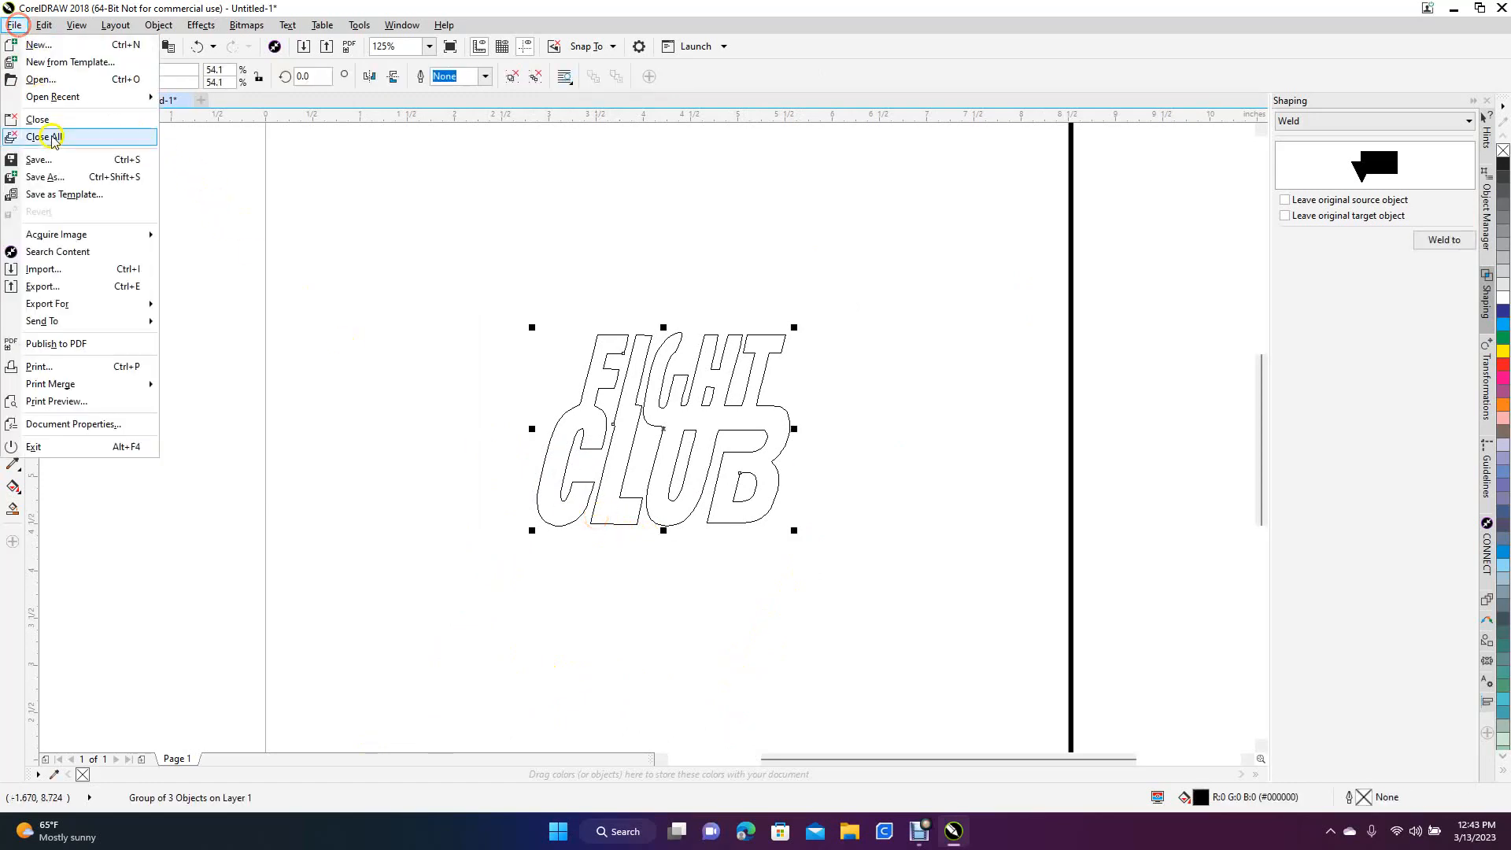
pyautogui.click(62, 289)
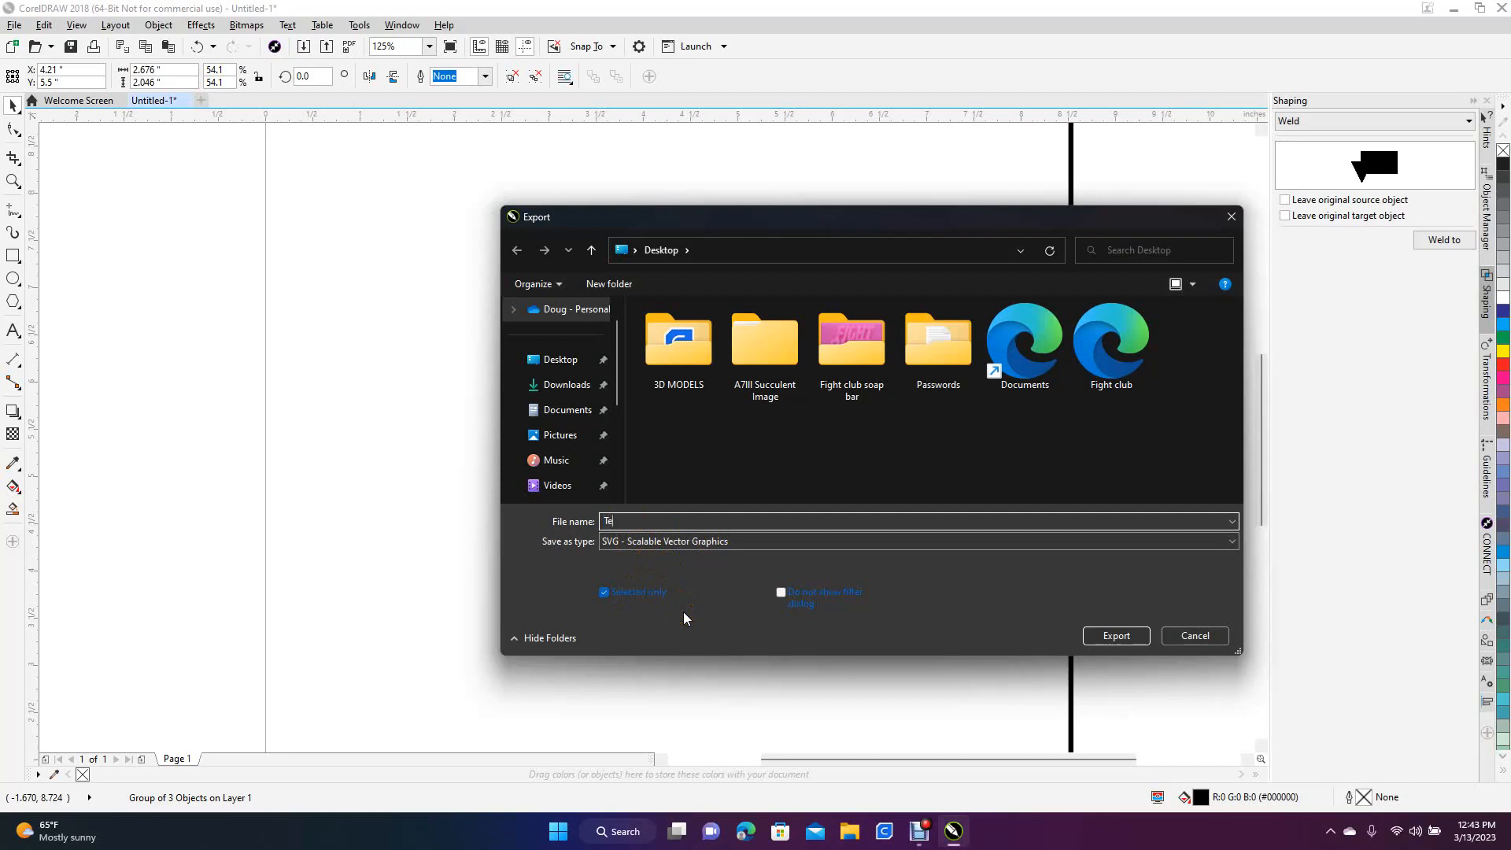
pyautogui.click(562, 356)
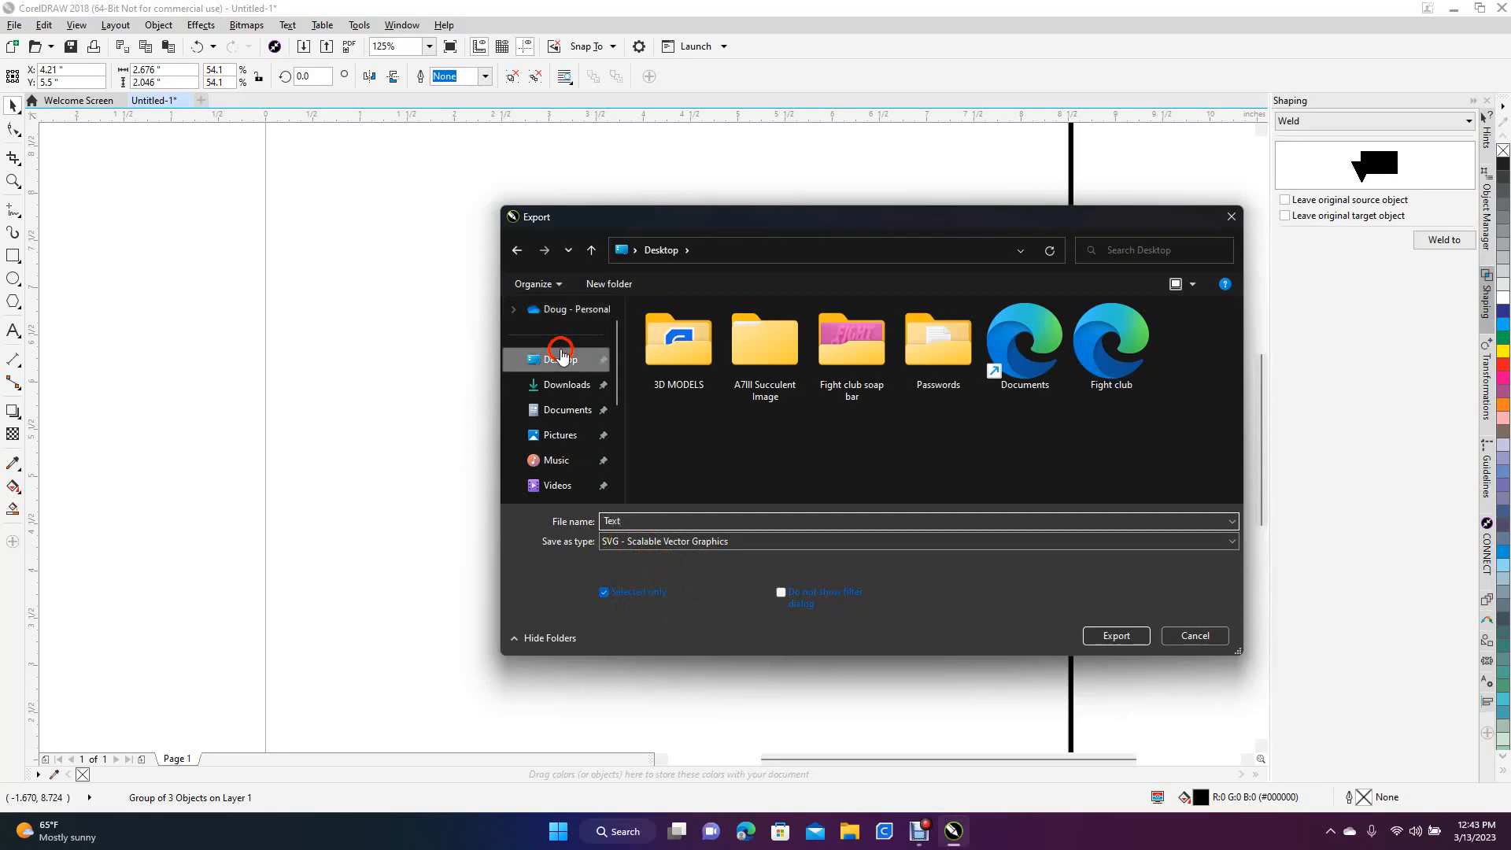
pyautogui.click(1116, 635)
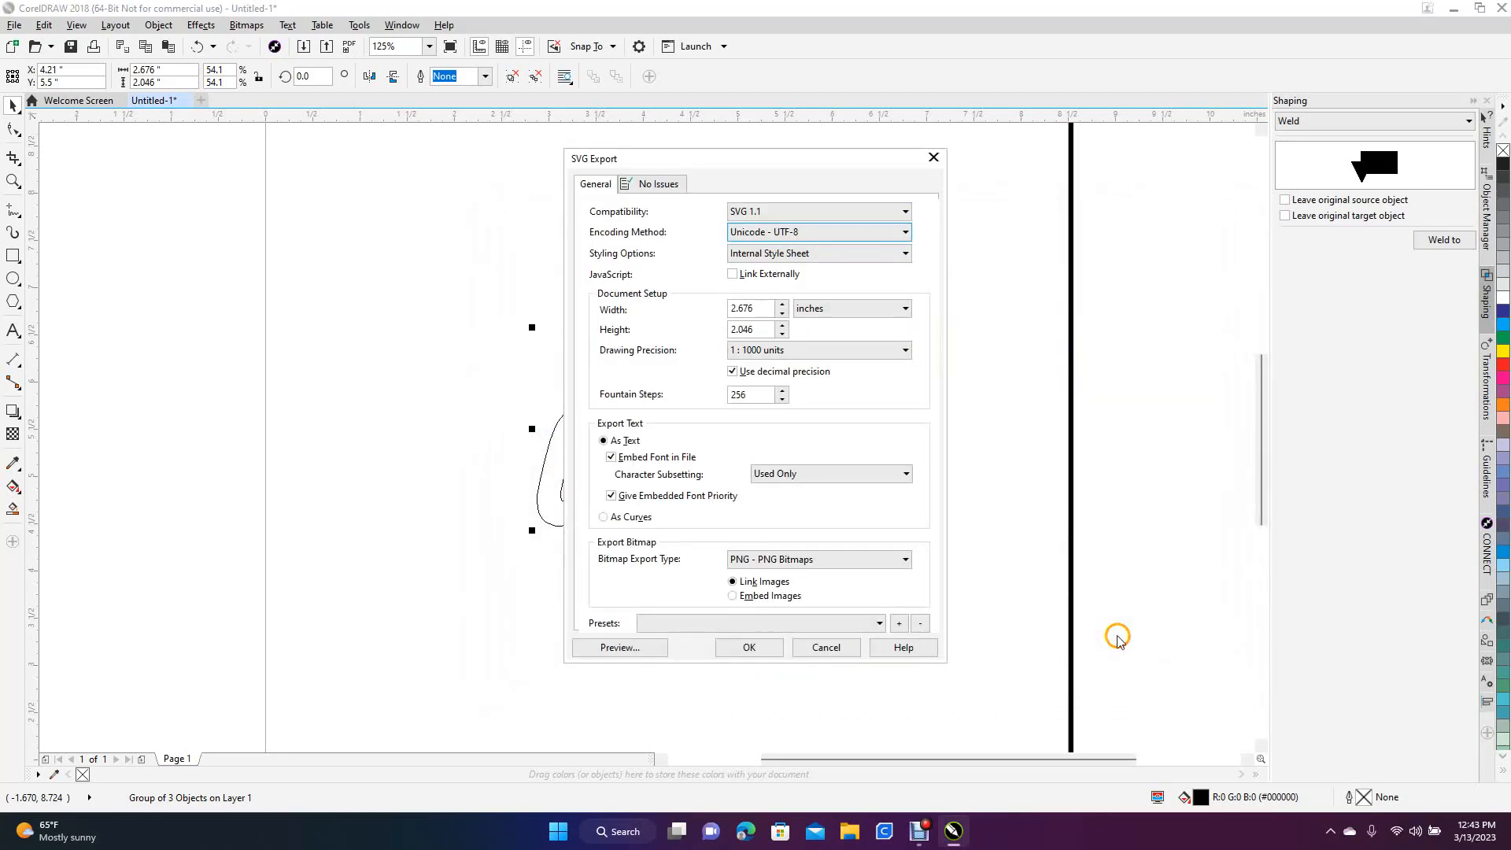
pyautogui.click(748, 646)
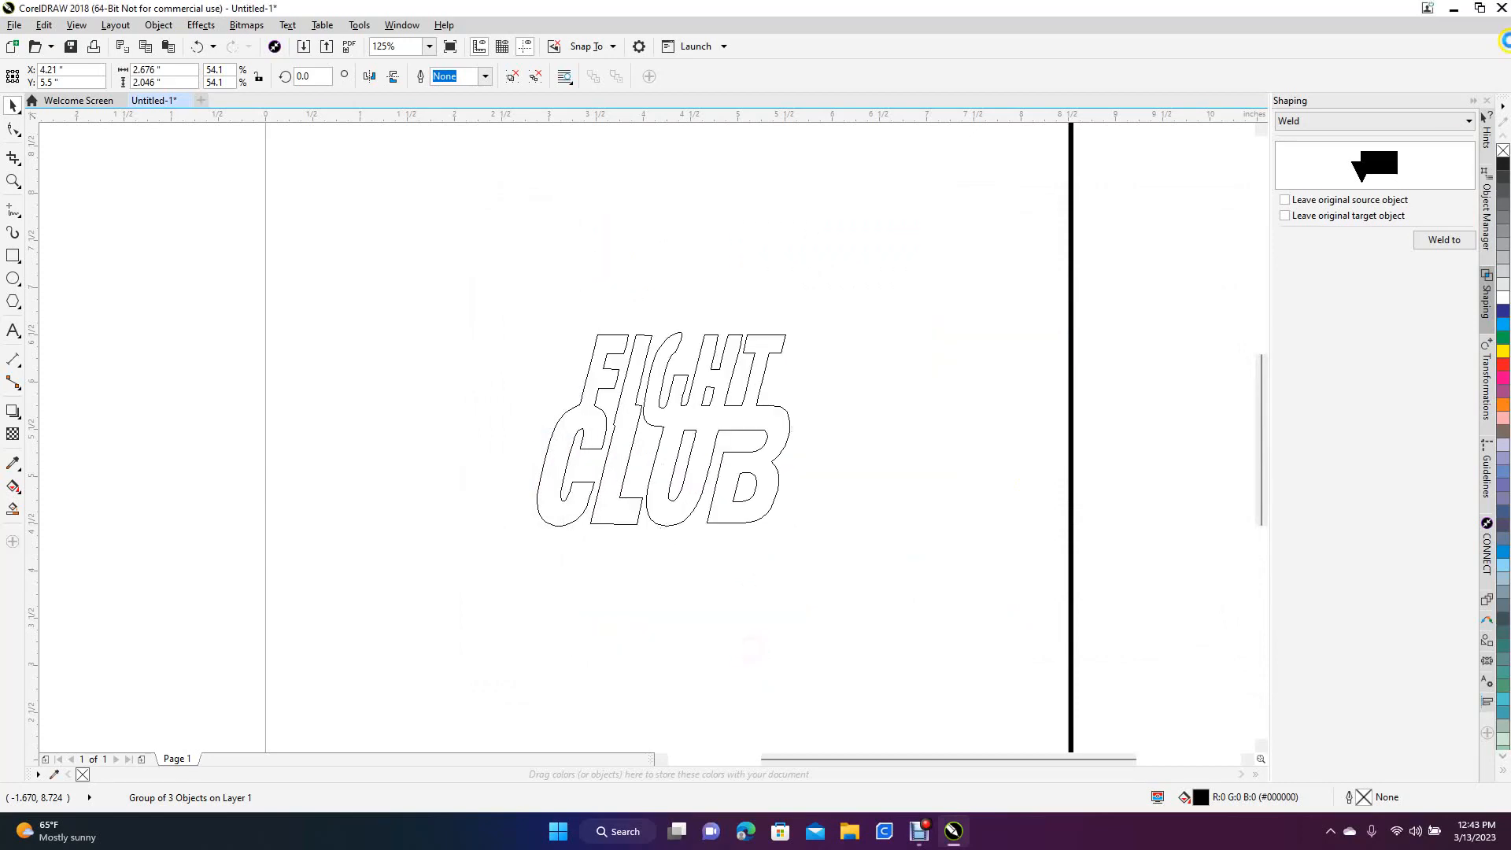
# Switch to FreeCAD 0.18 and create a new document, keeping the desktop files within reach
pyautogui.click(1454, 8)
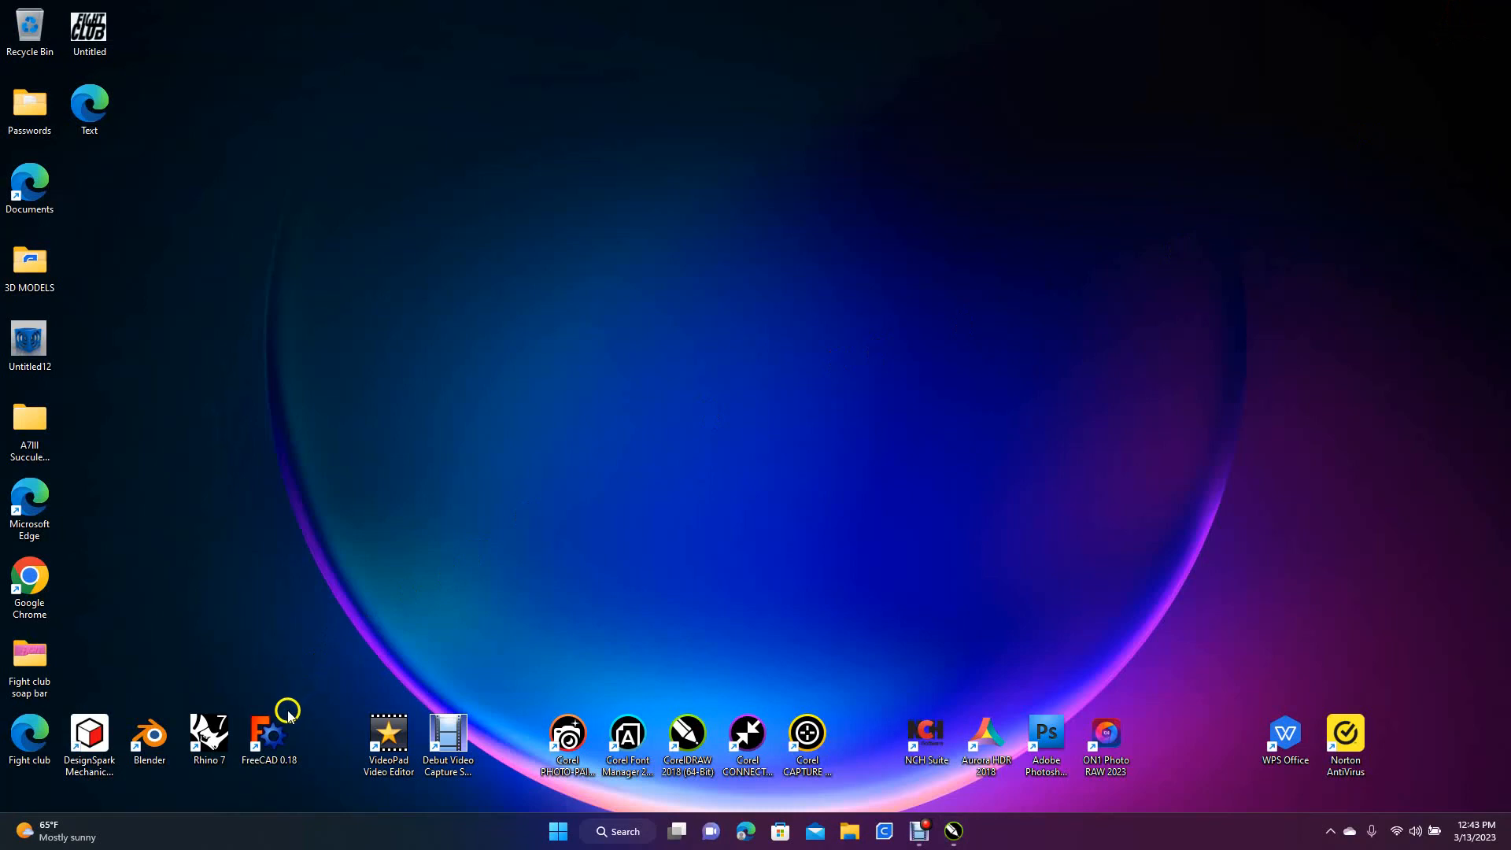
pyautogui.doubleClick(272, 731)
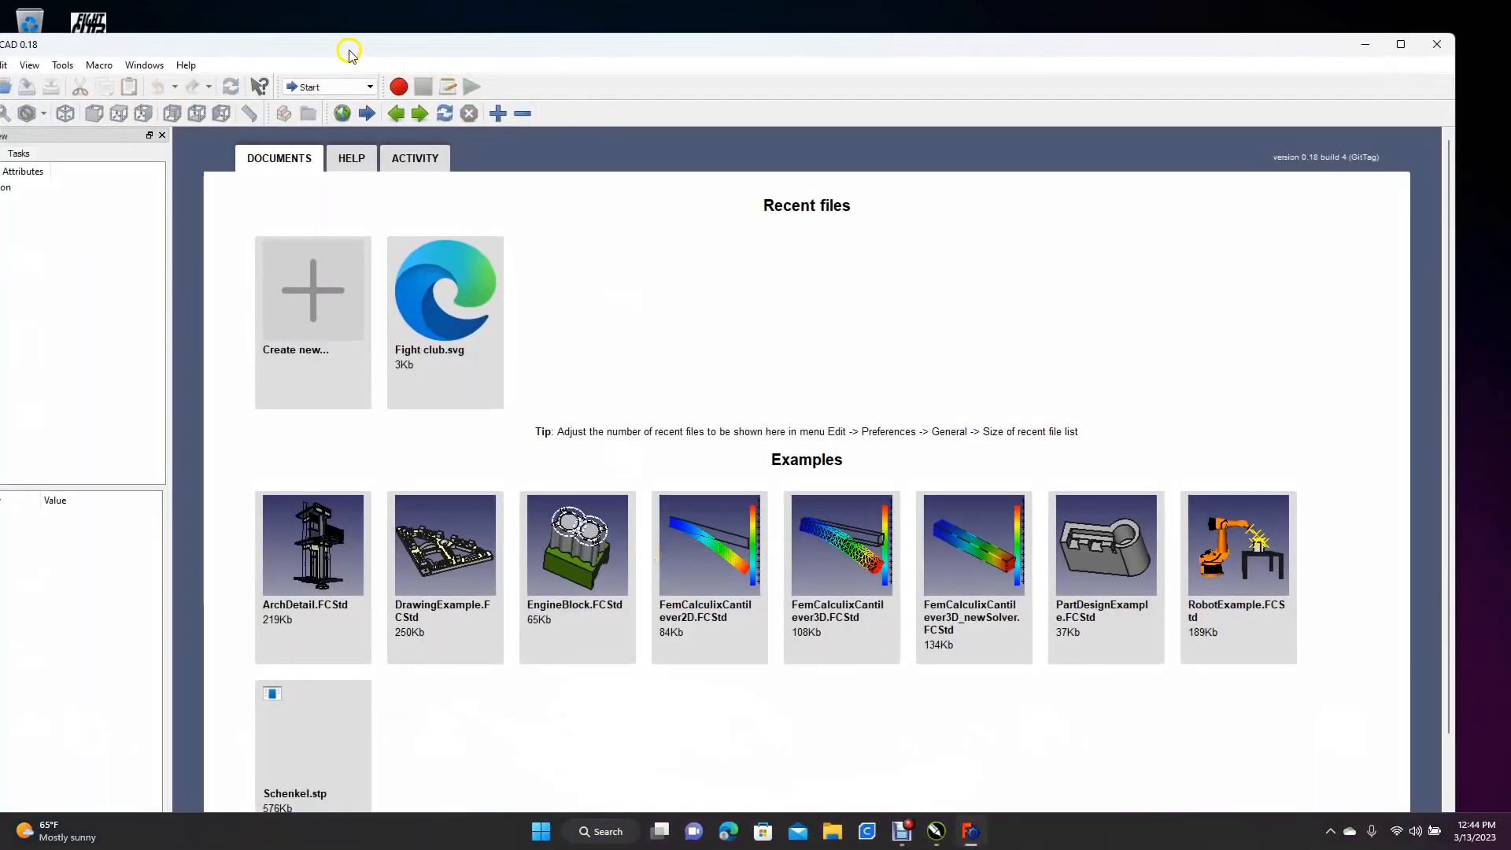
pyautogui.moveTo(349, 52); pyautogui.dragTo(557, 46)
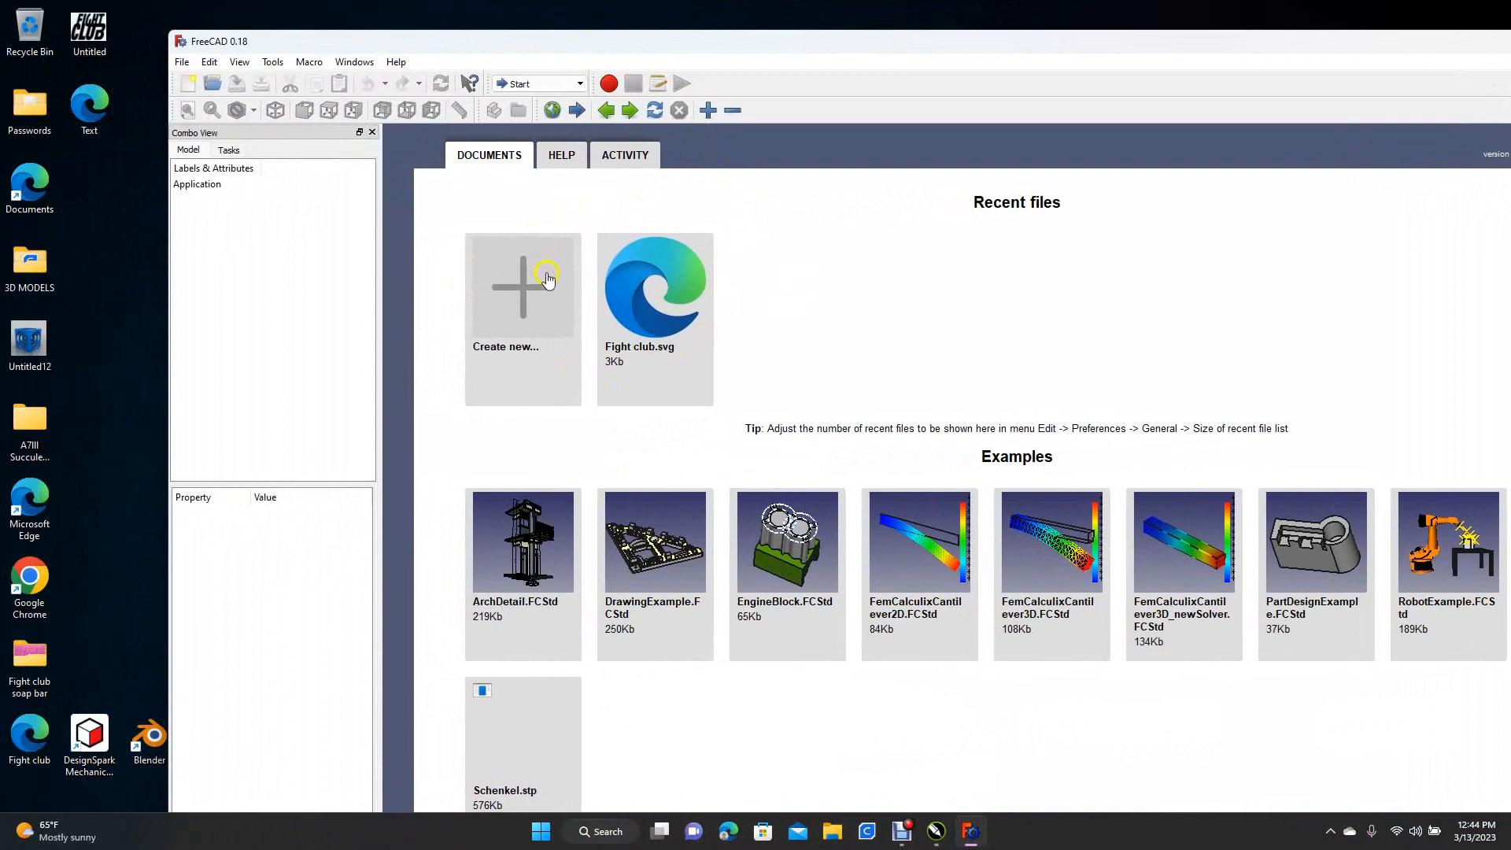
pyautogui.click(523, 305)
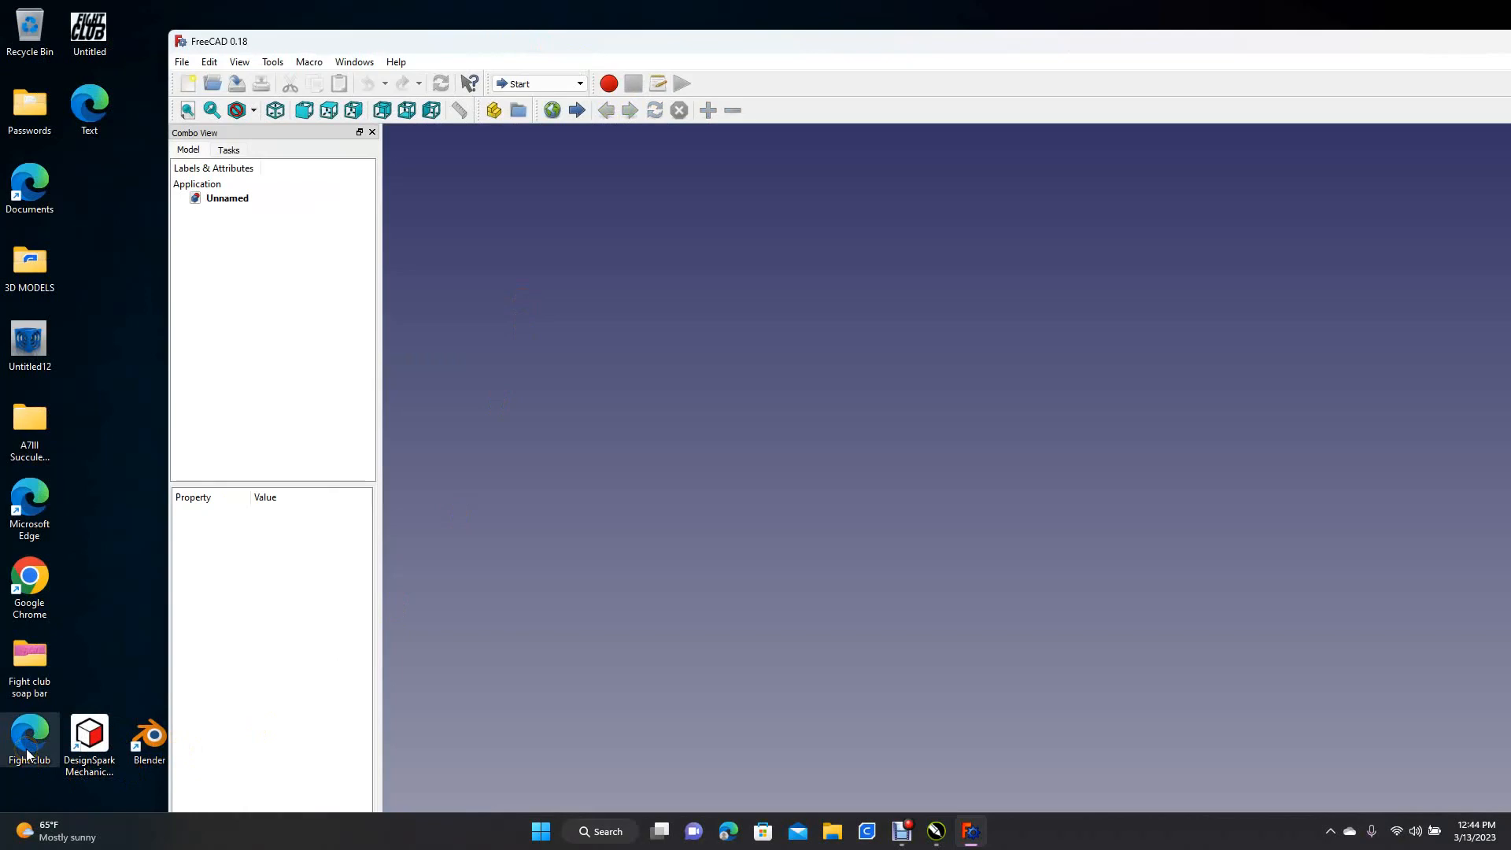
# Bring the Text SVG file from the desktop into the empty document as geometry (importSVG)
pyautogui.moveTo(90, 104); pyautogui.dragTo(779, 346)
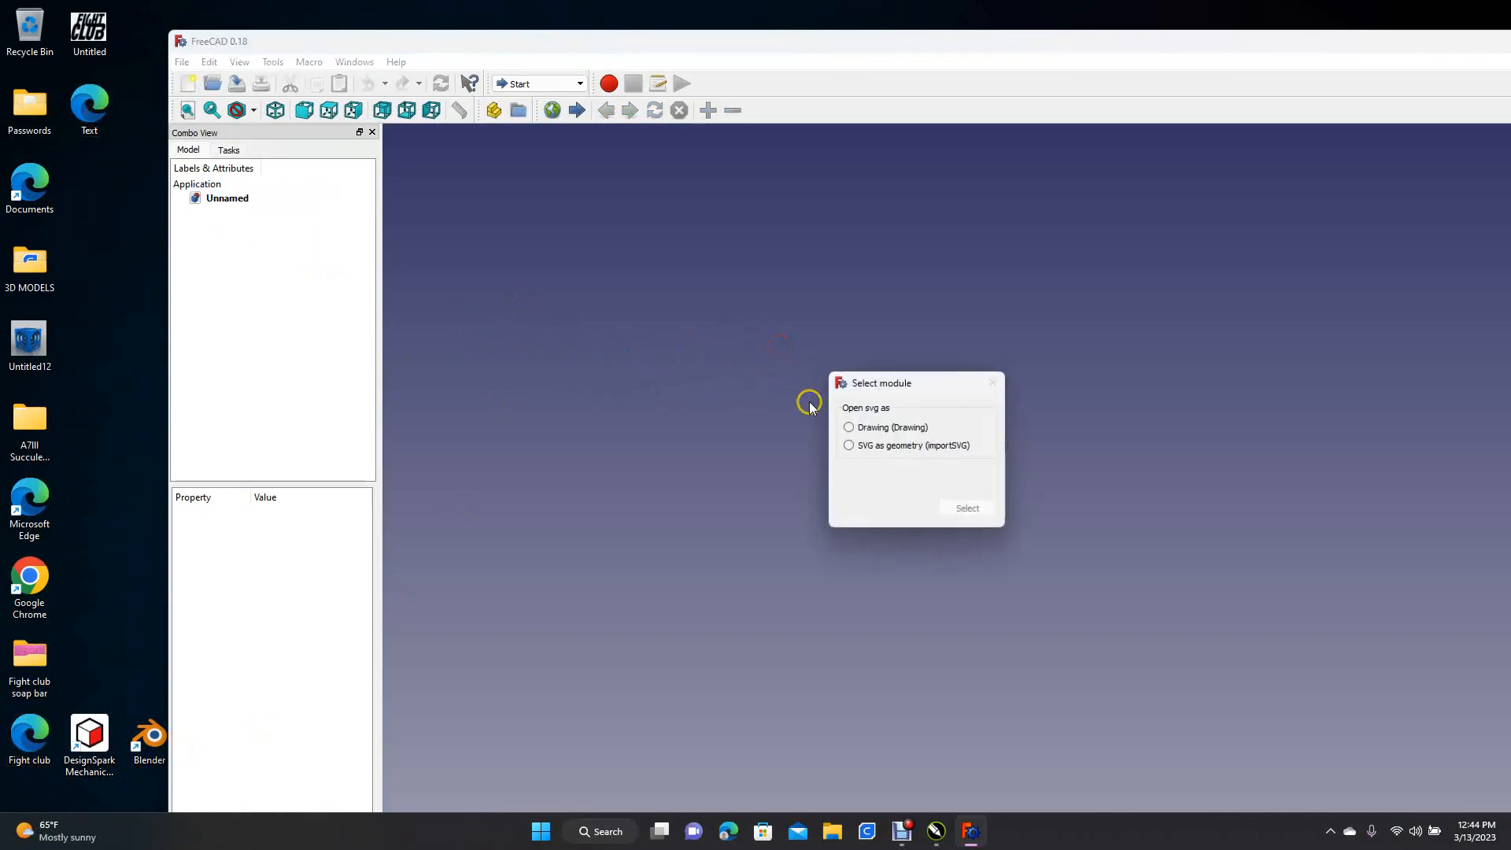
pyautogui.click(849, 447)
pyautogui.click(968, 507)
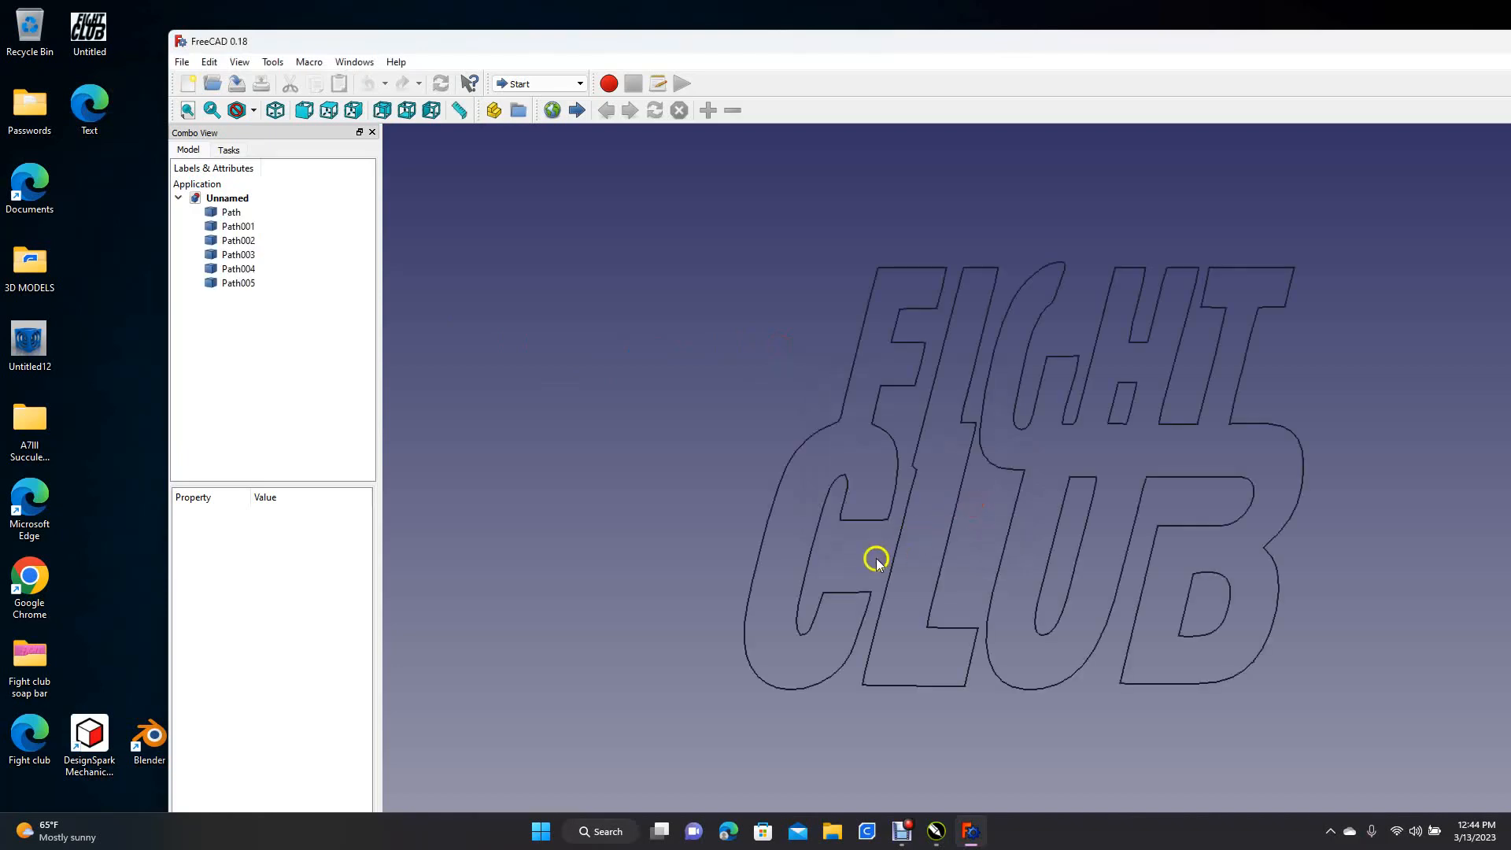
# Export all the imported lettering paths to the Desktop as a STEP with colors file named Fight text 1
pyautogui.hotkey('ctrl', 'a')
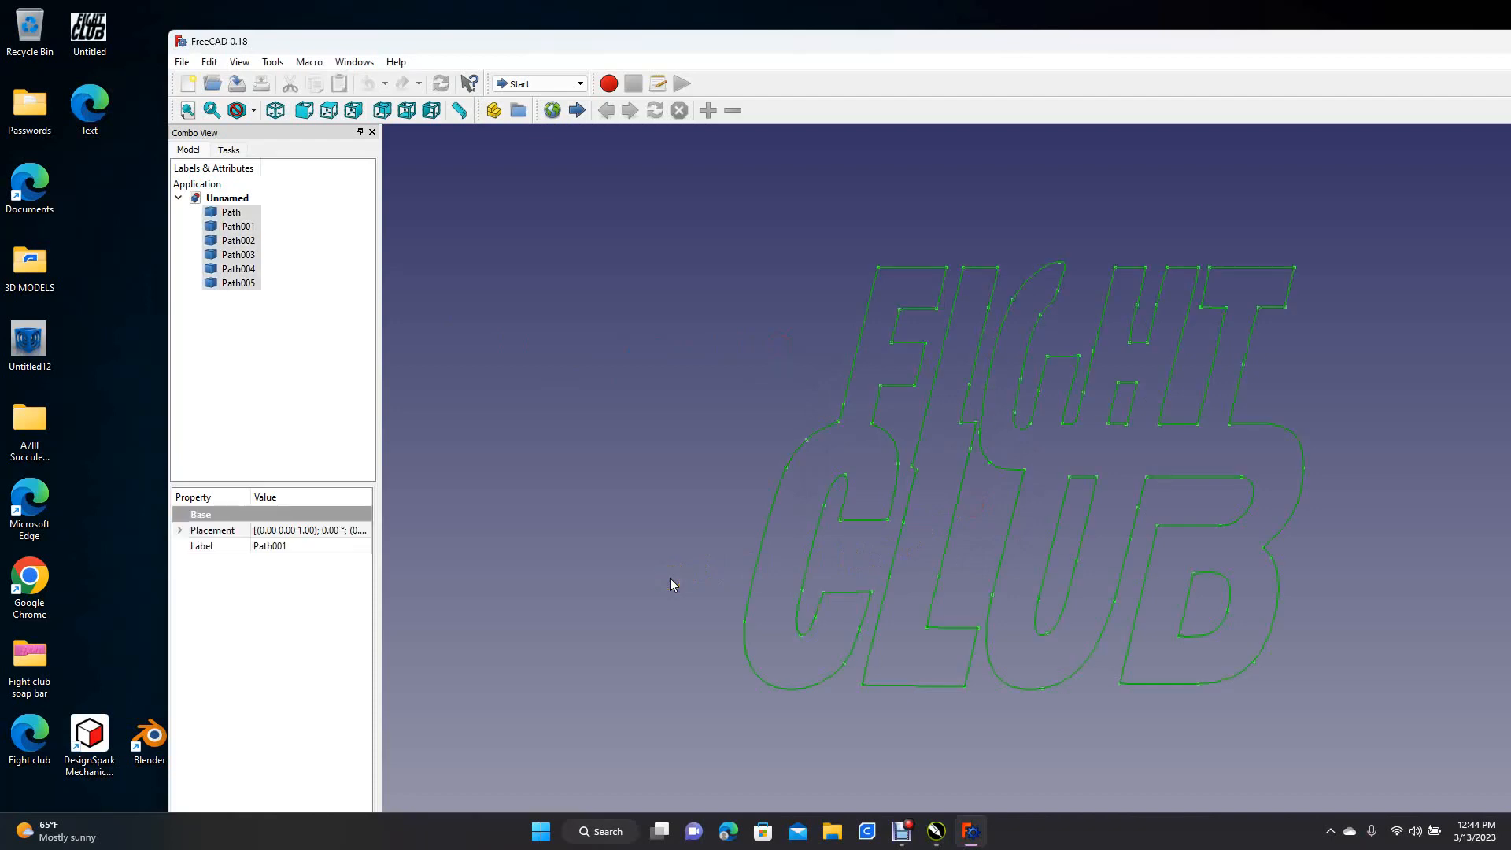
pyautogui.click(182, 61)
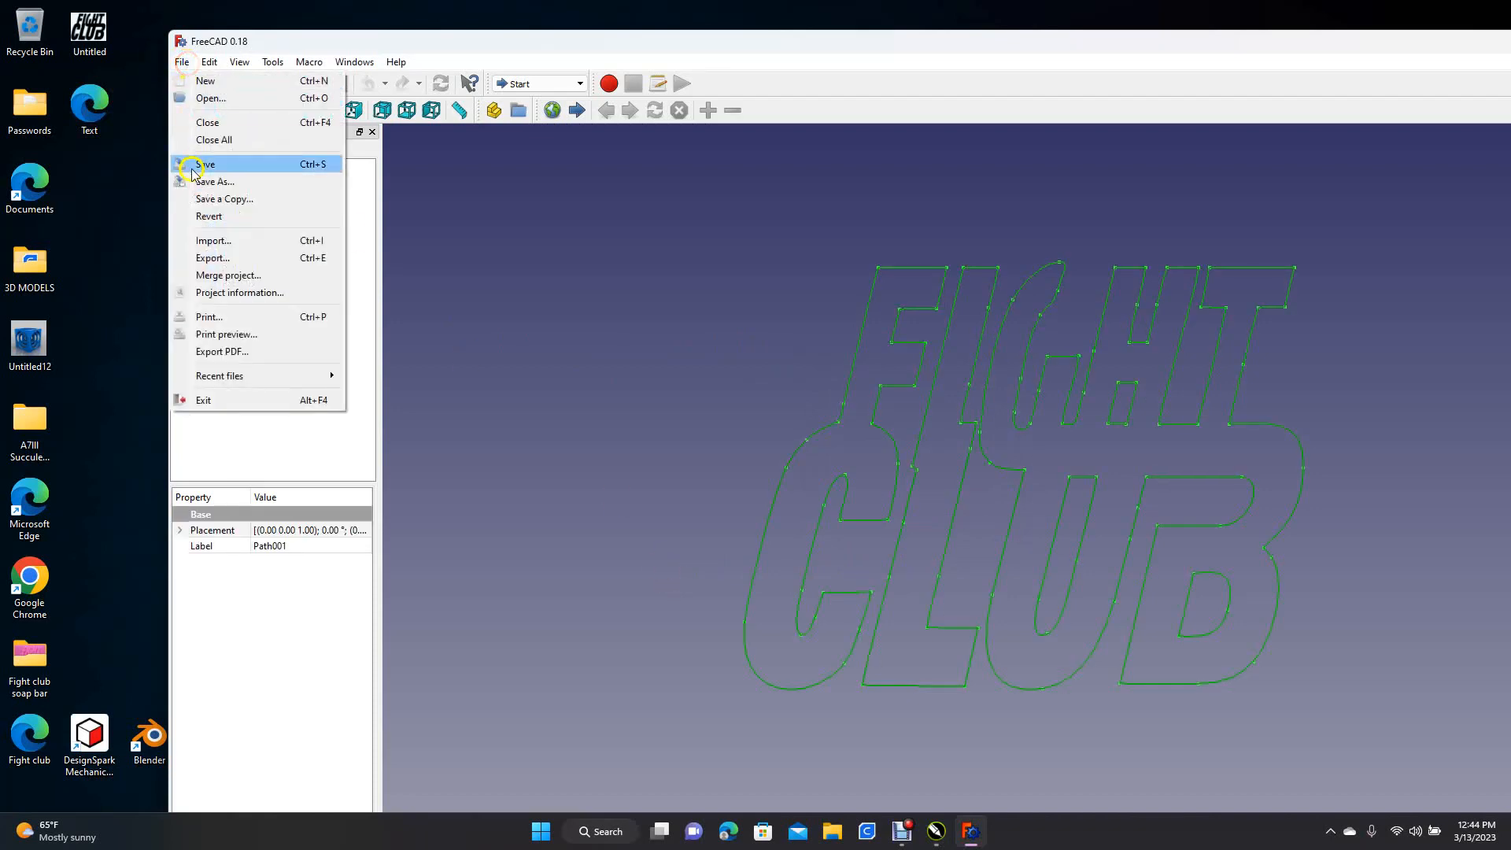
pyautogui.click(212, 257)
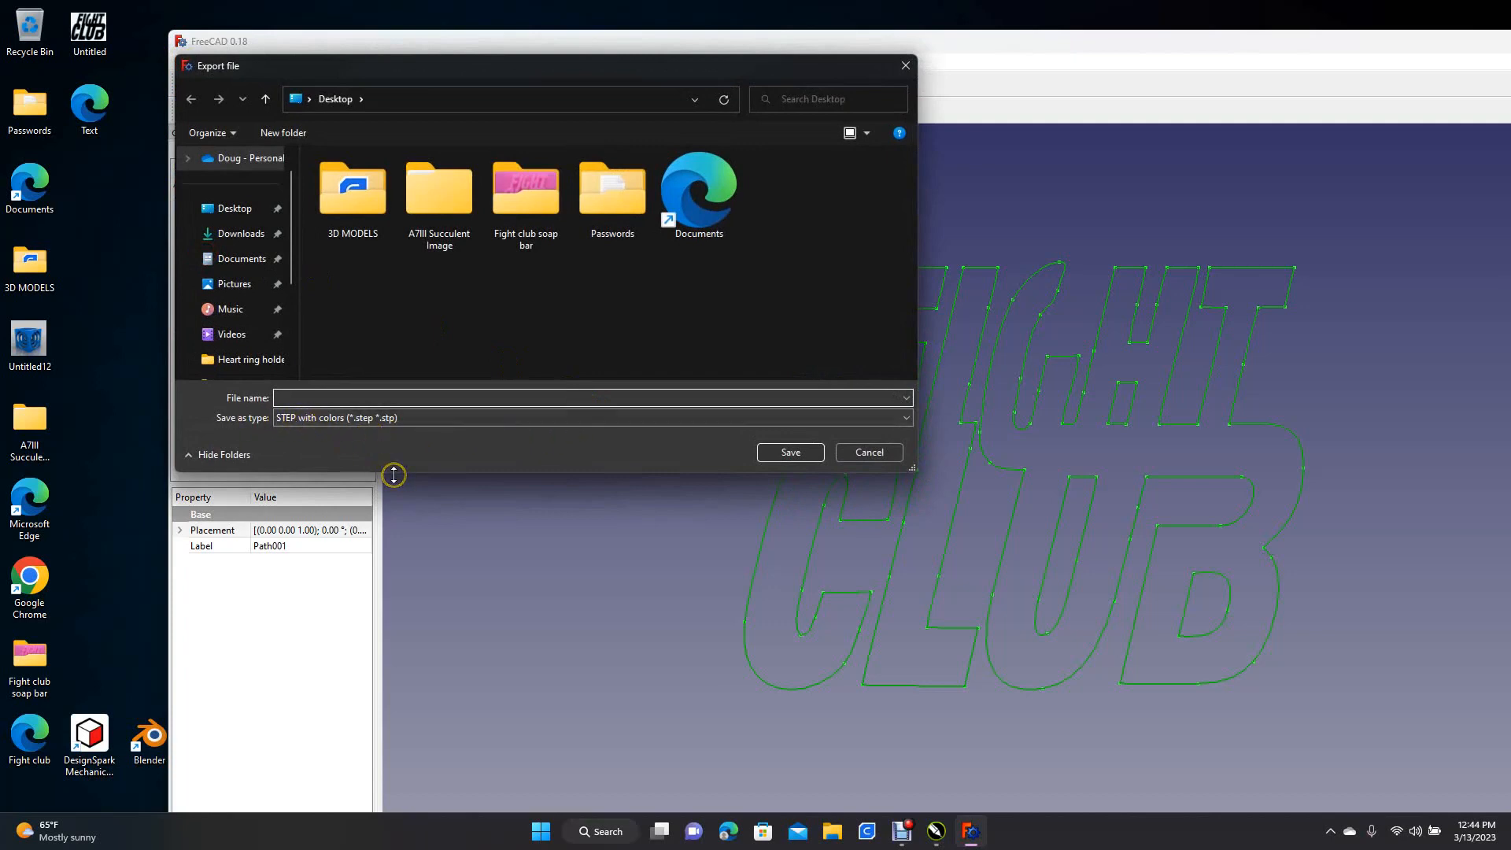
pyautogui.write('Fight text 1')
pyautogui.click(232, 208)
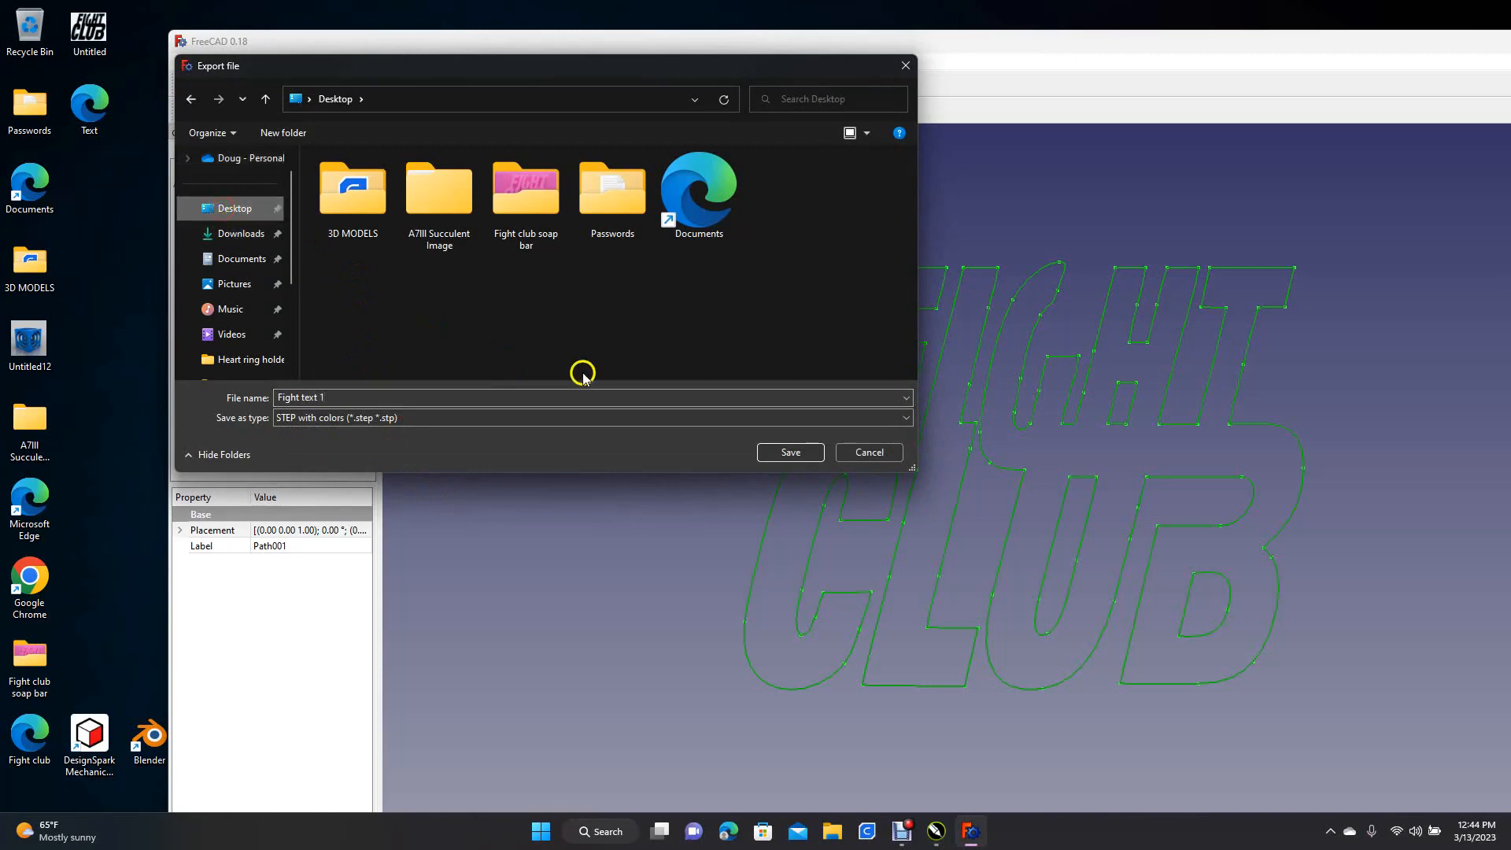
pyautogui.click(798, 450)
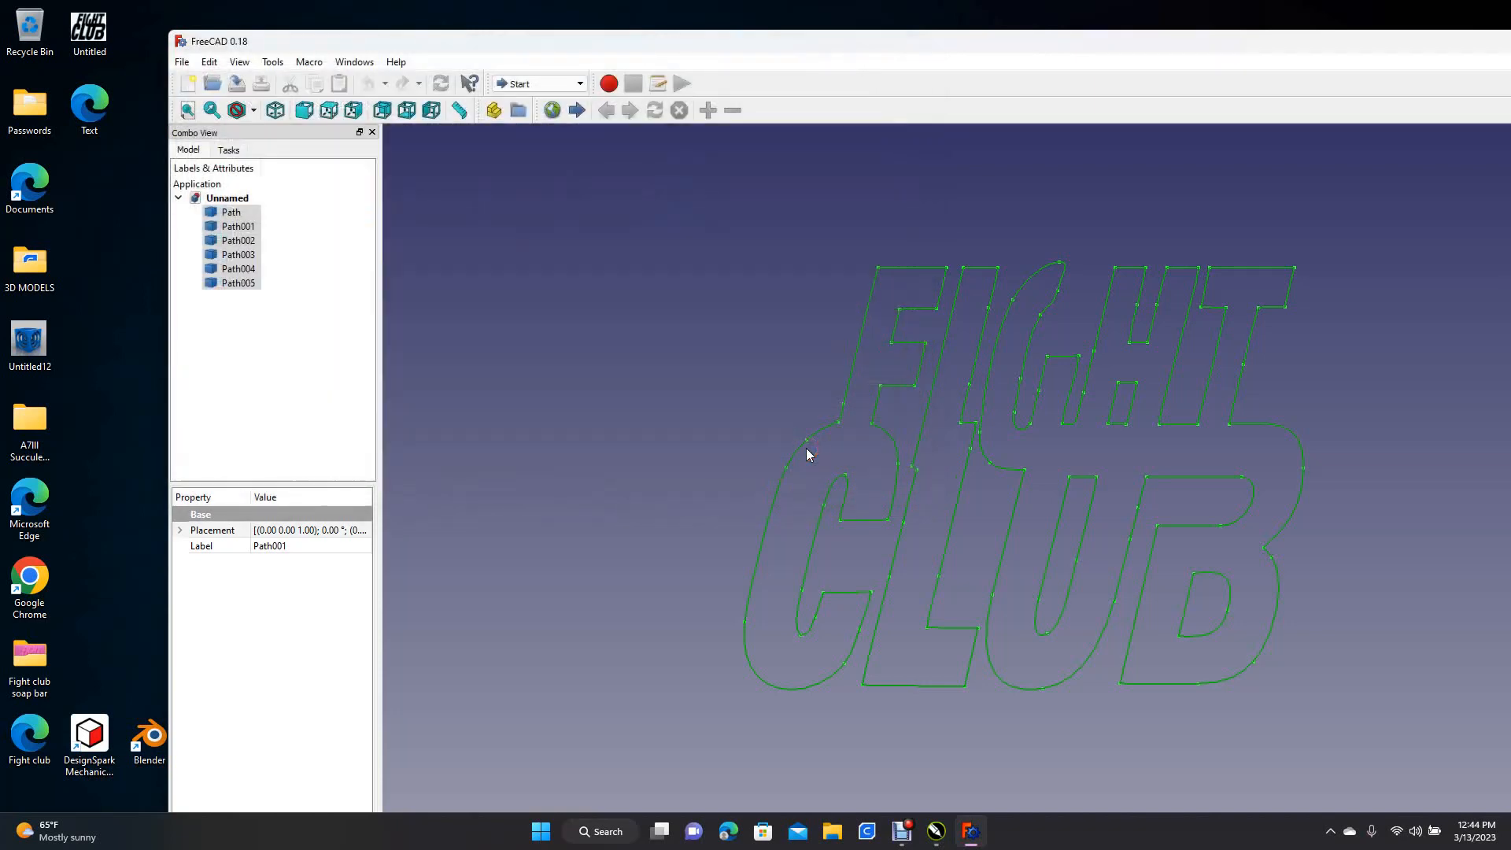
# Switch to DesignSpark Mechanical and create a new empty design document
pyautogui.moveTo(1156, 43); pyautogui.dragTo(932, 70)
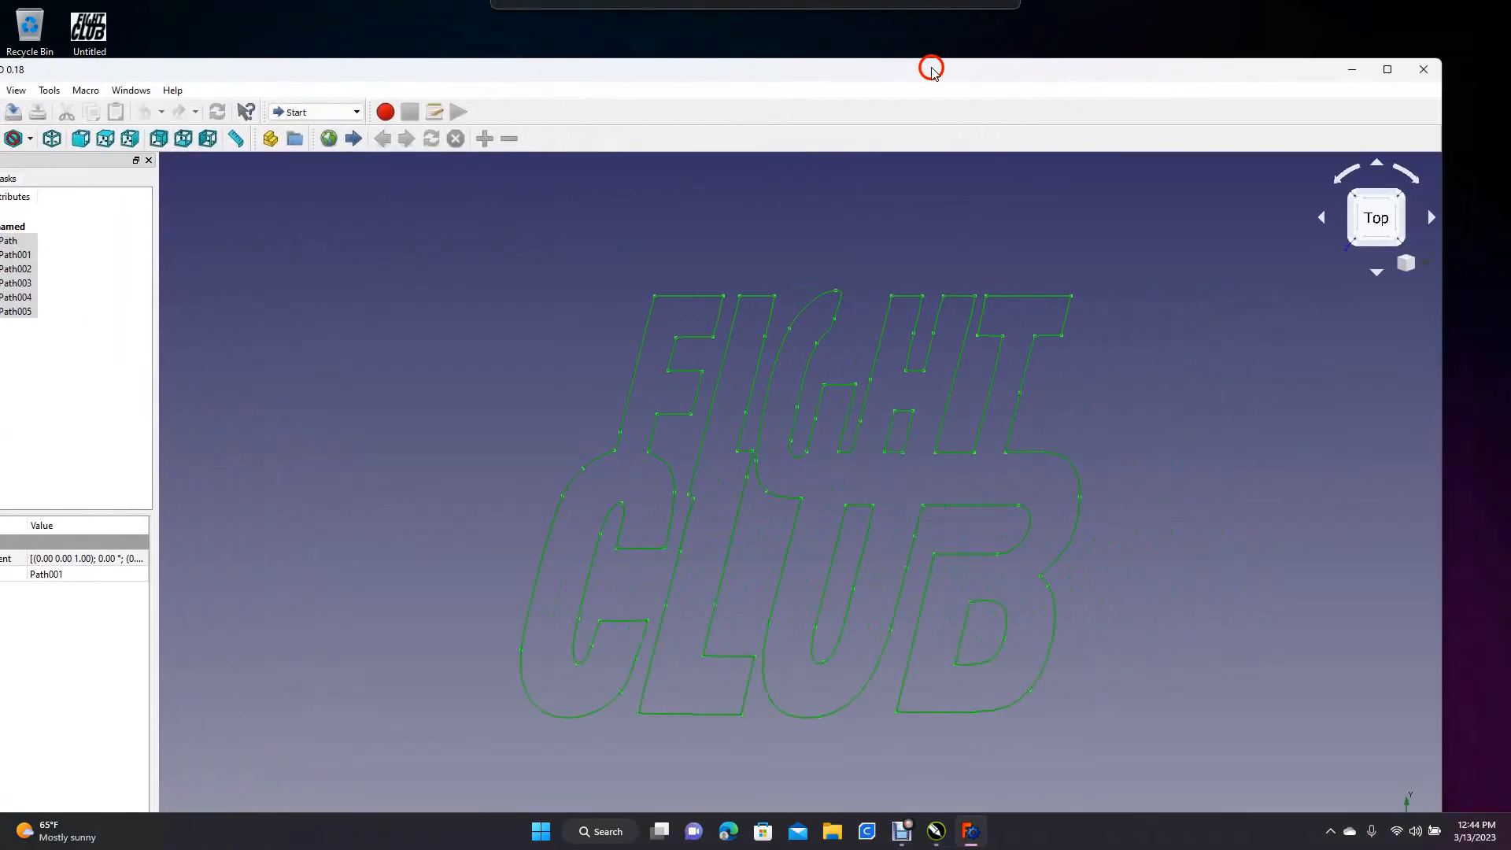
pyautogui.click(1346, 71)
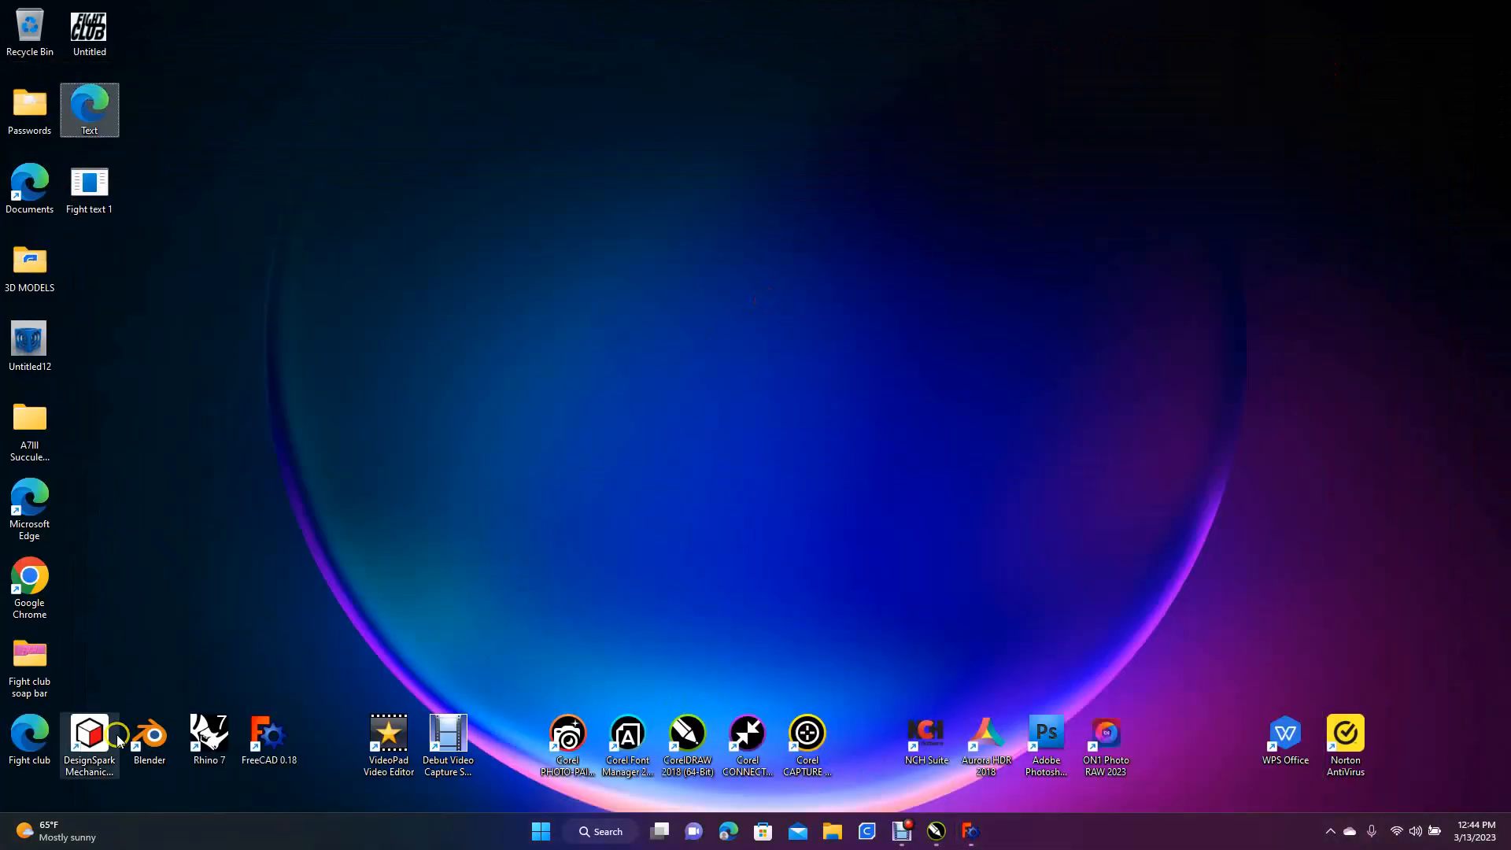
pyautogui.doubleClick(91, 737)
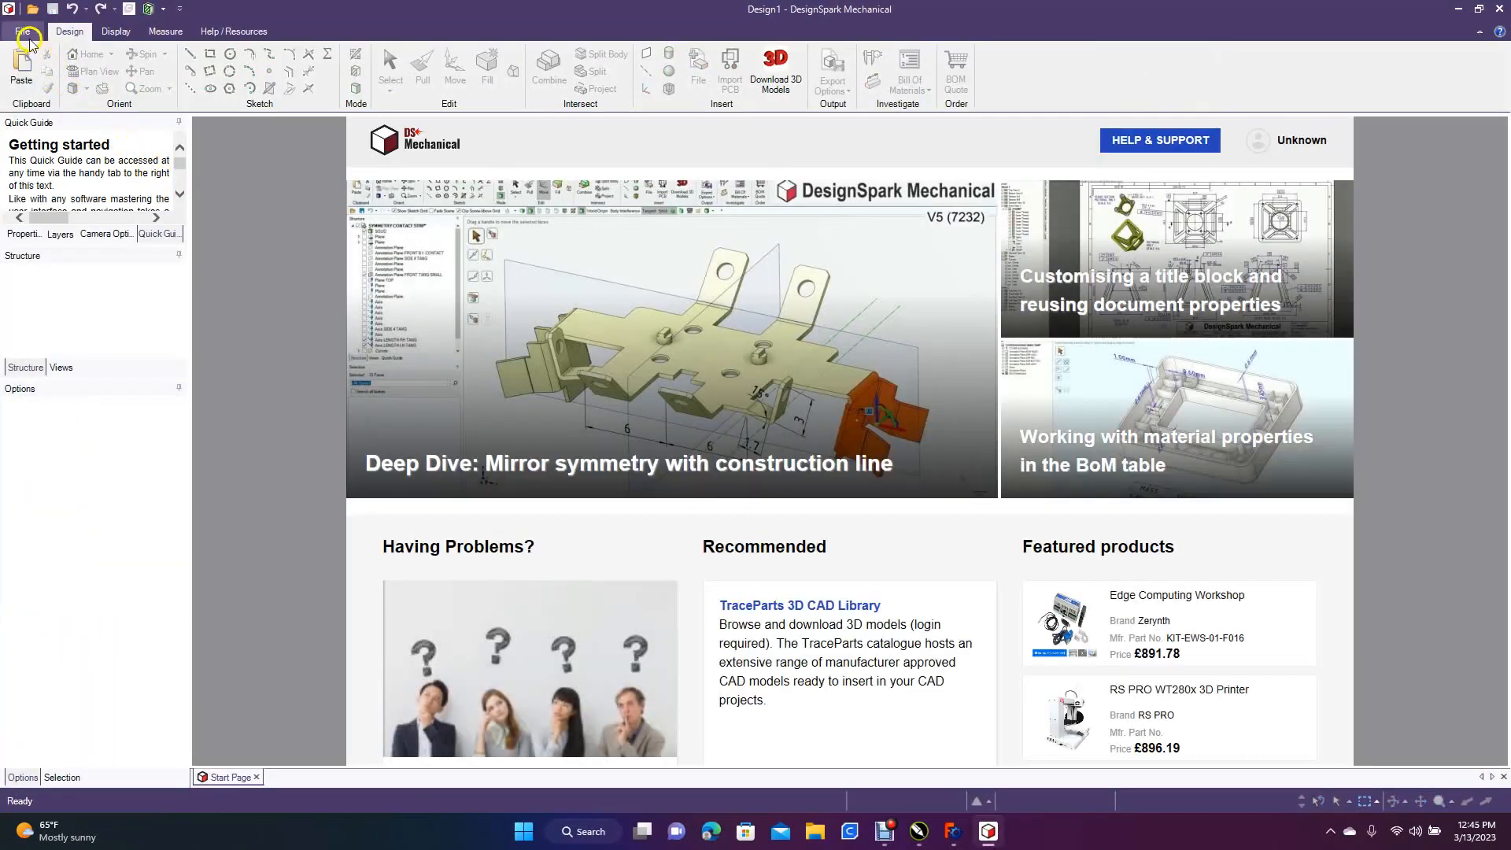
pyautogui.click(22, 31)
pyautogui.moveTo(36, 54)
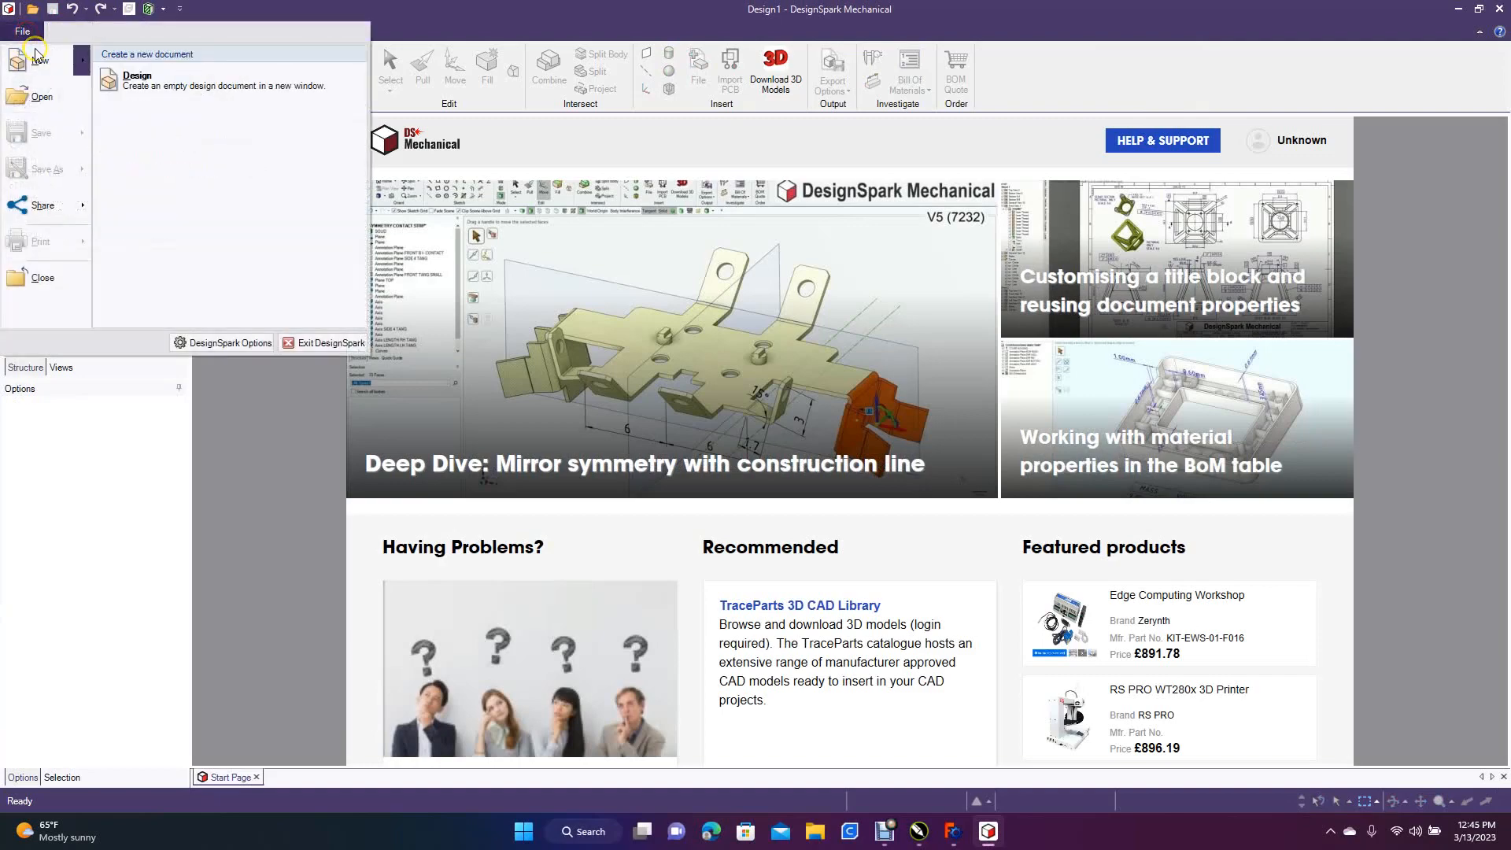
pyautogui.click(140, 81)
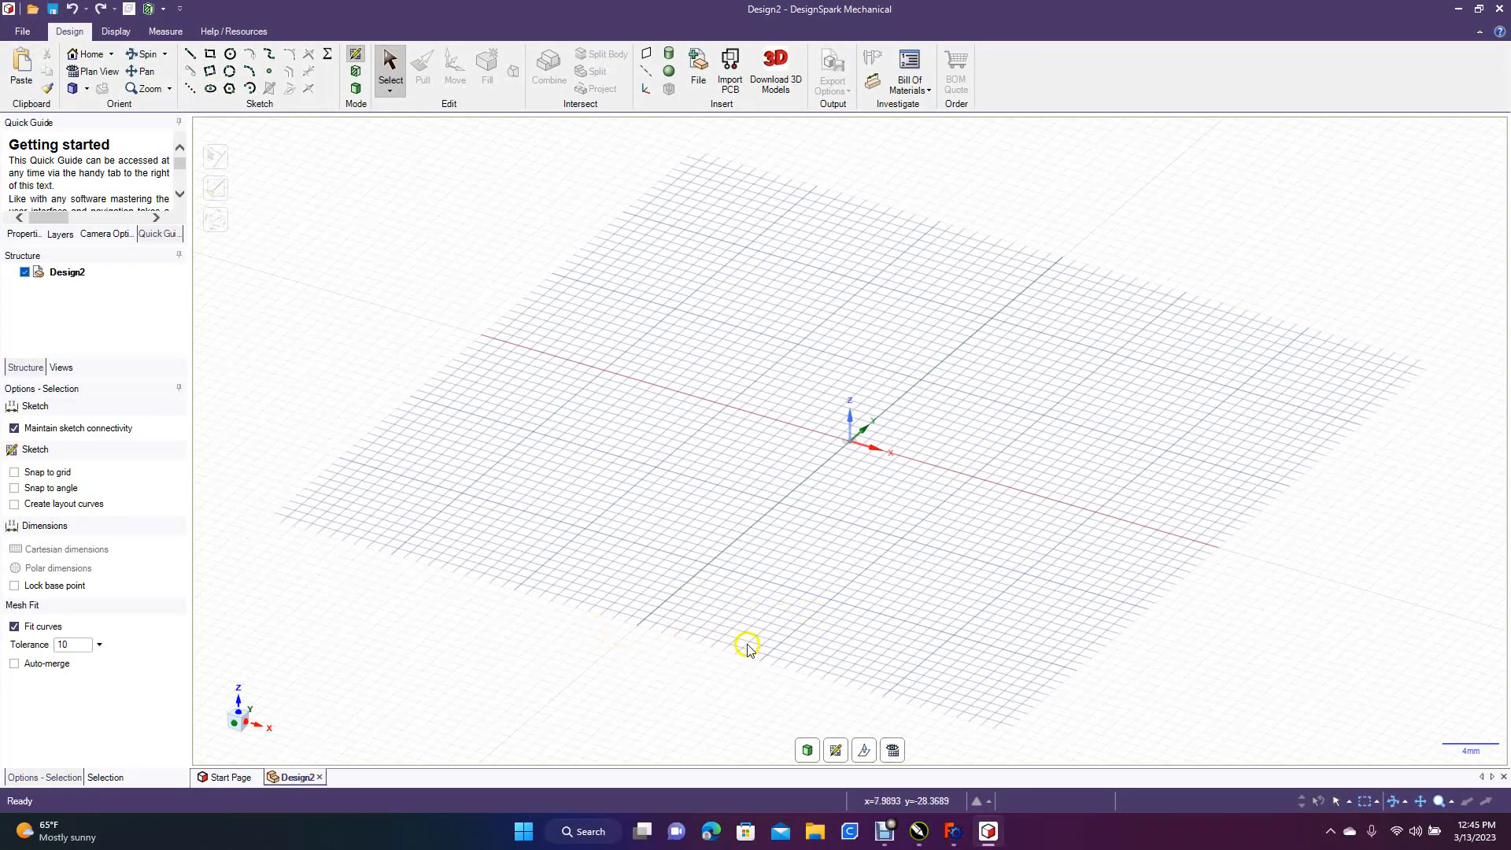
# In plan view, sketch a rectangle defined from its center at the origin, 4 in wide and 2.5 in high
pyautogui.click(894, 750)
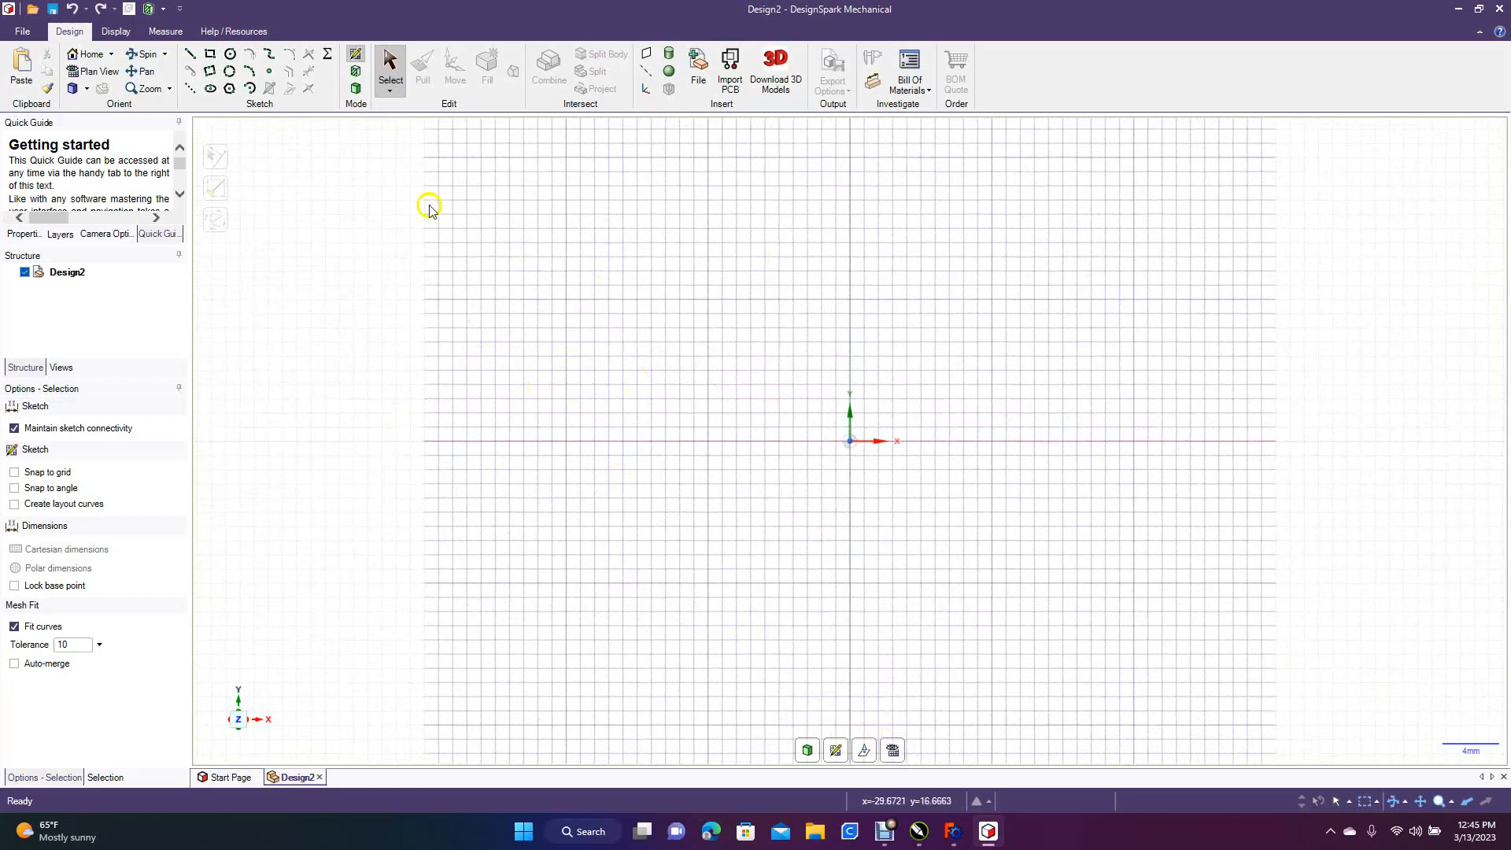
pyautogui.click(211, 55)
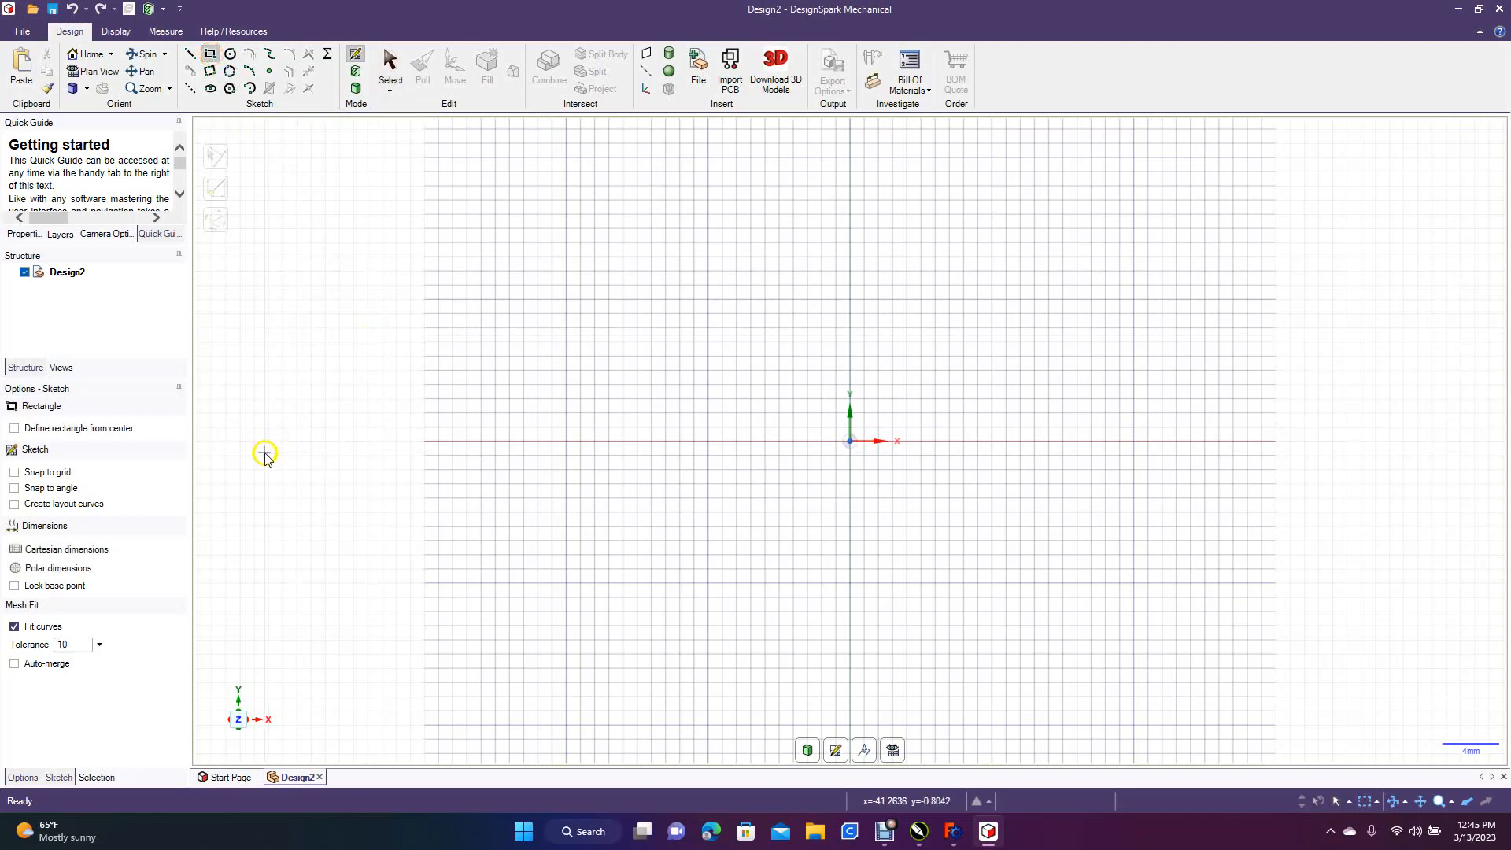
pyautogui.click(55, 428)
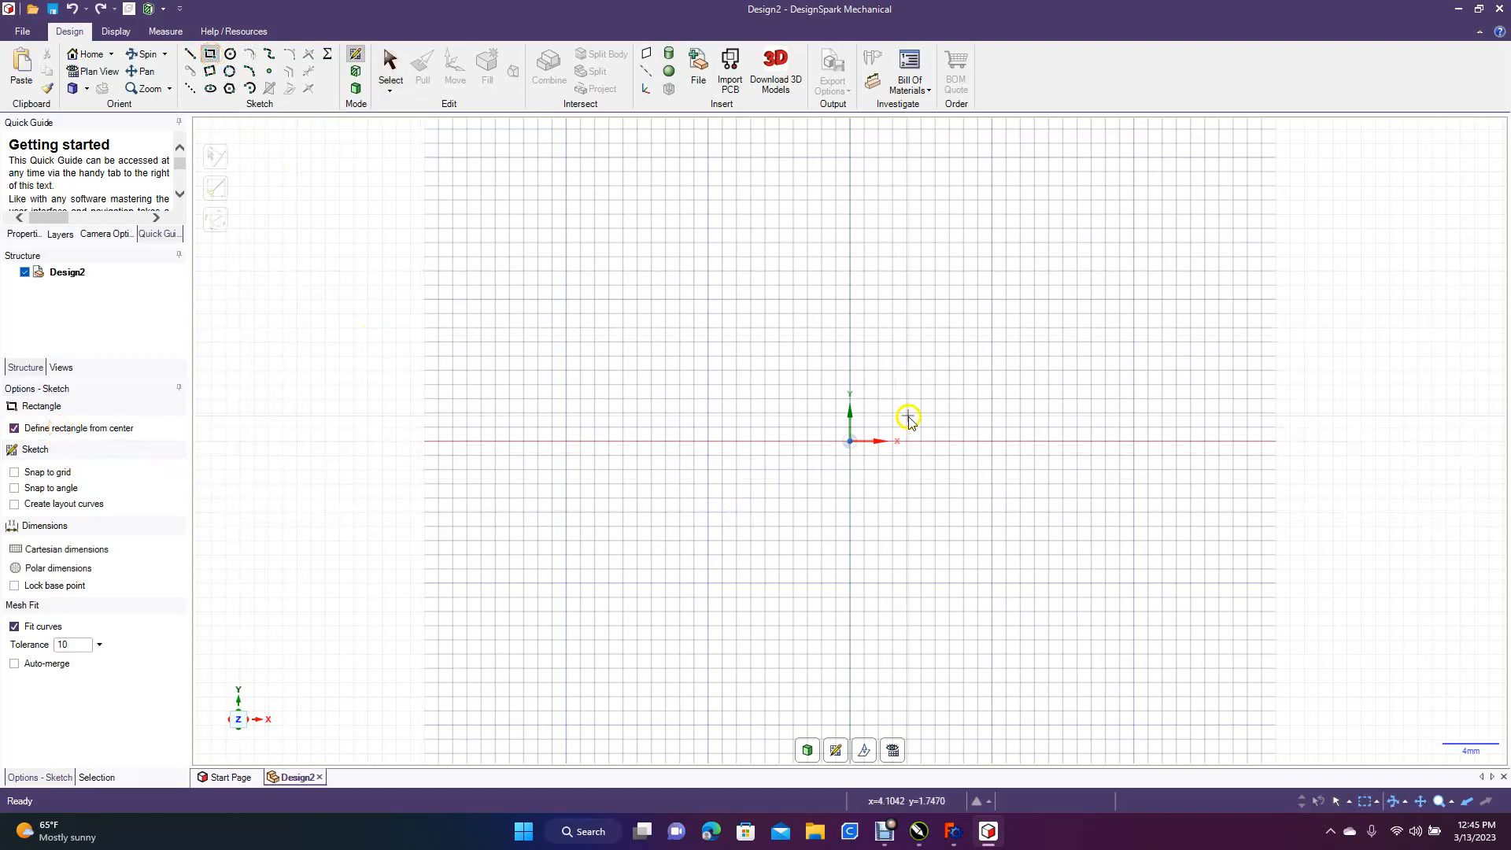
pyautogui.click(851, 441)
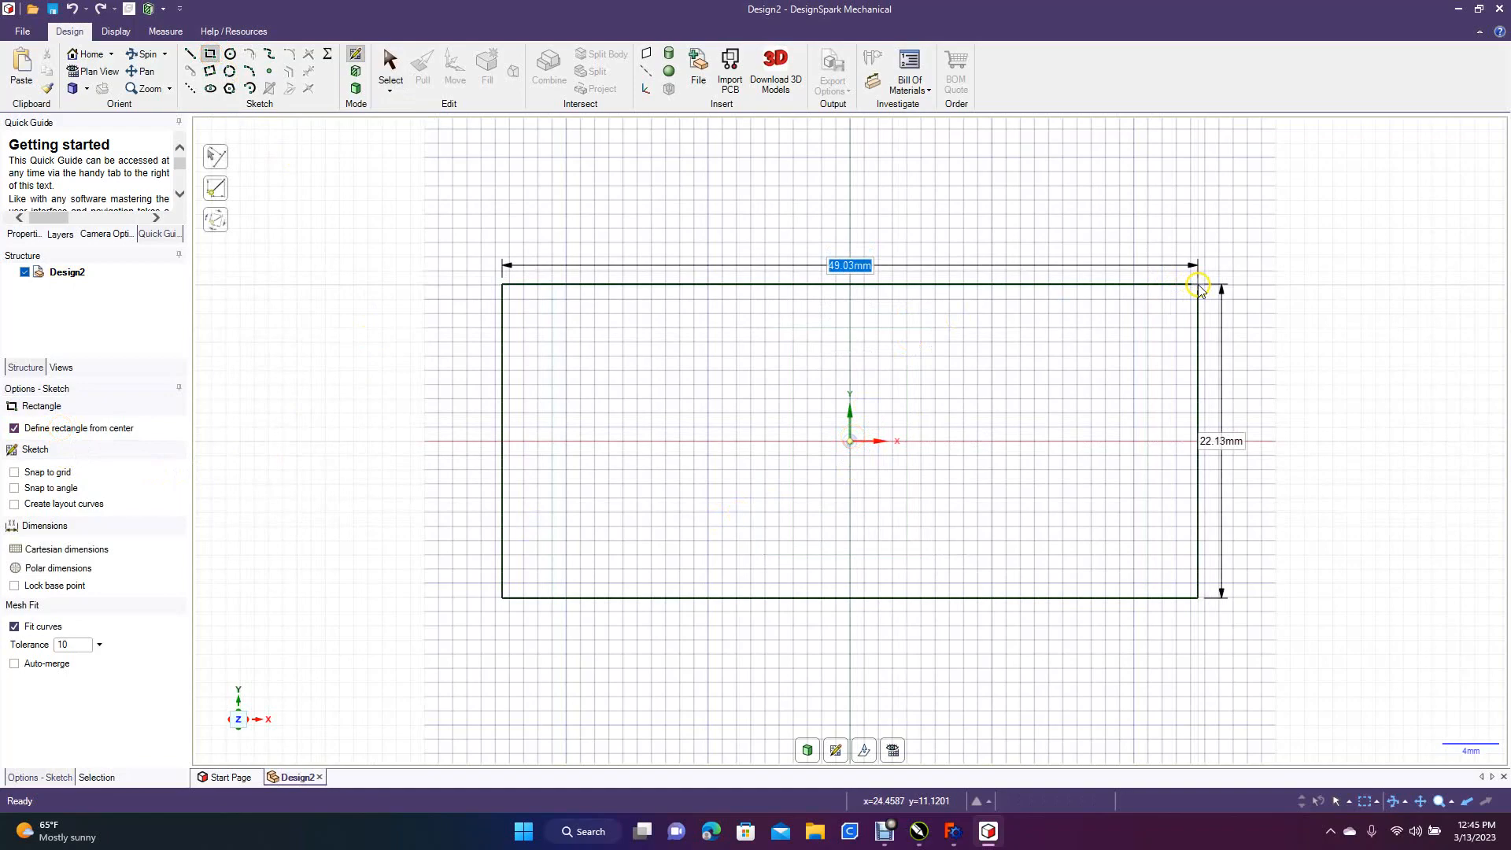
pyautogui.write('4')
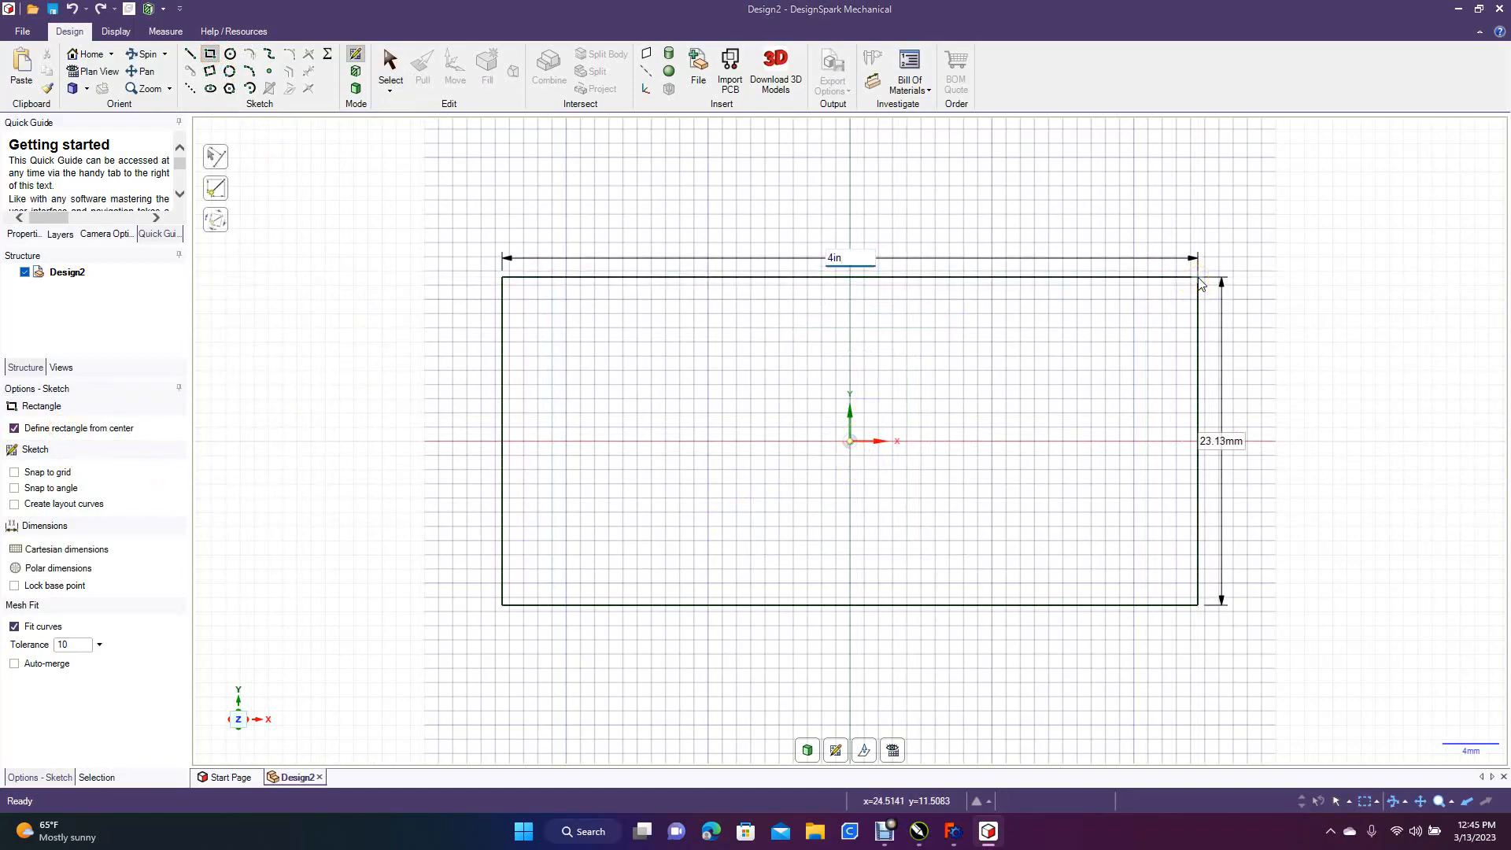
pyautogui.write('in')
pyautogui.press('Tab')
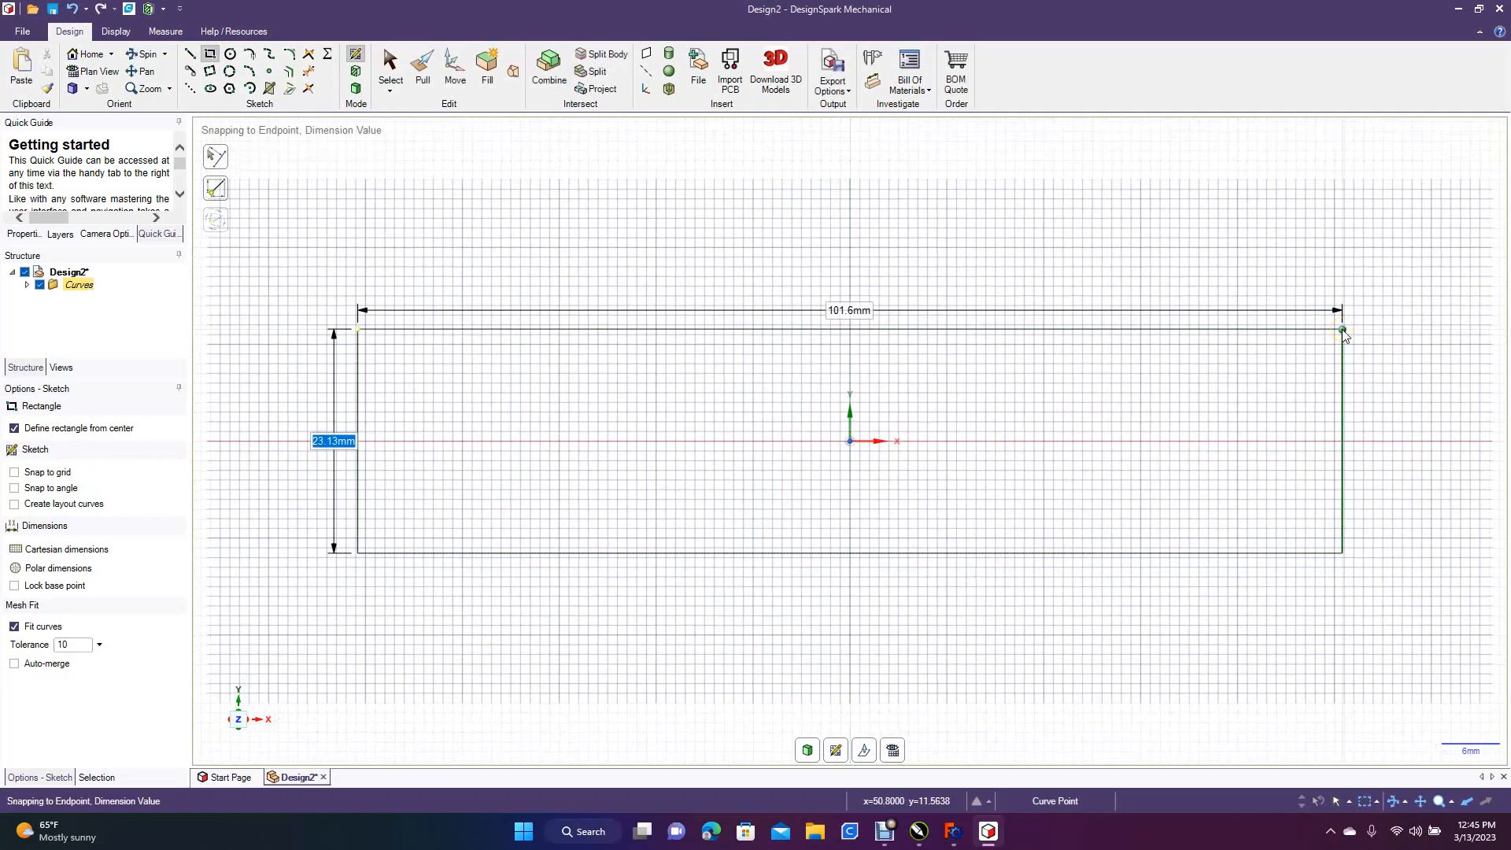
pyautogui.write('2.5in')
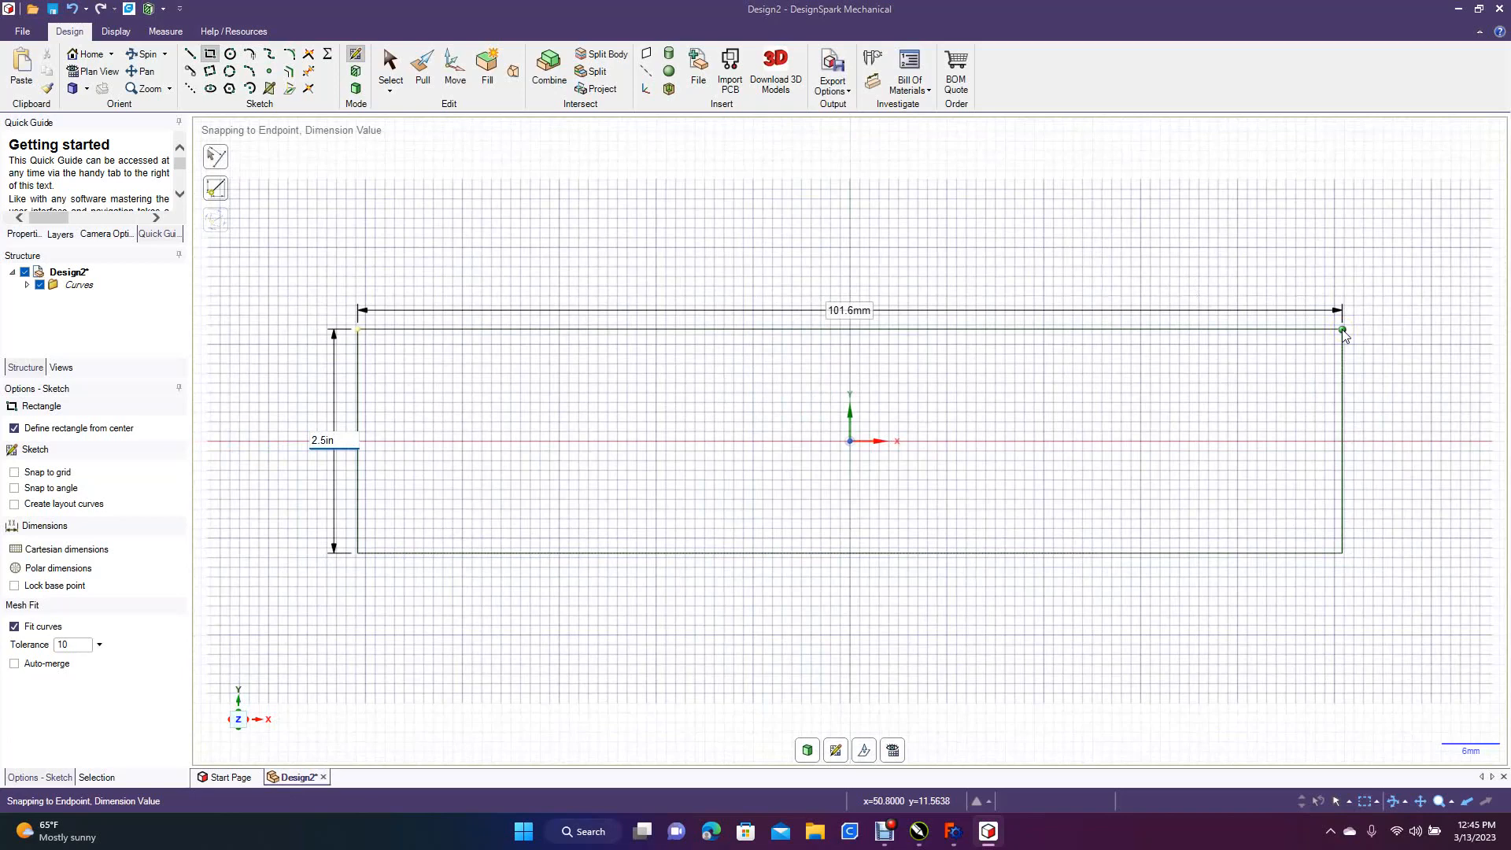
pyautogui.press('Return')
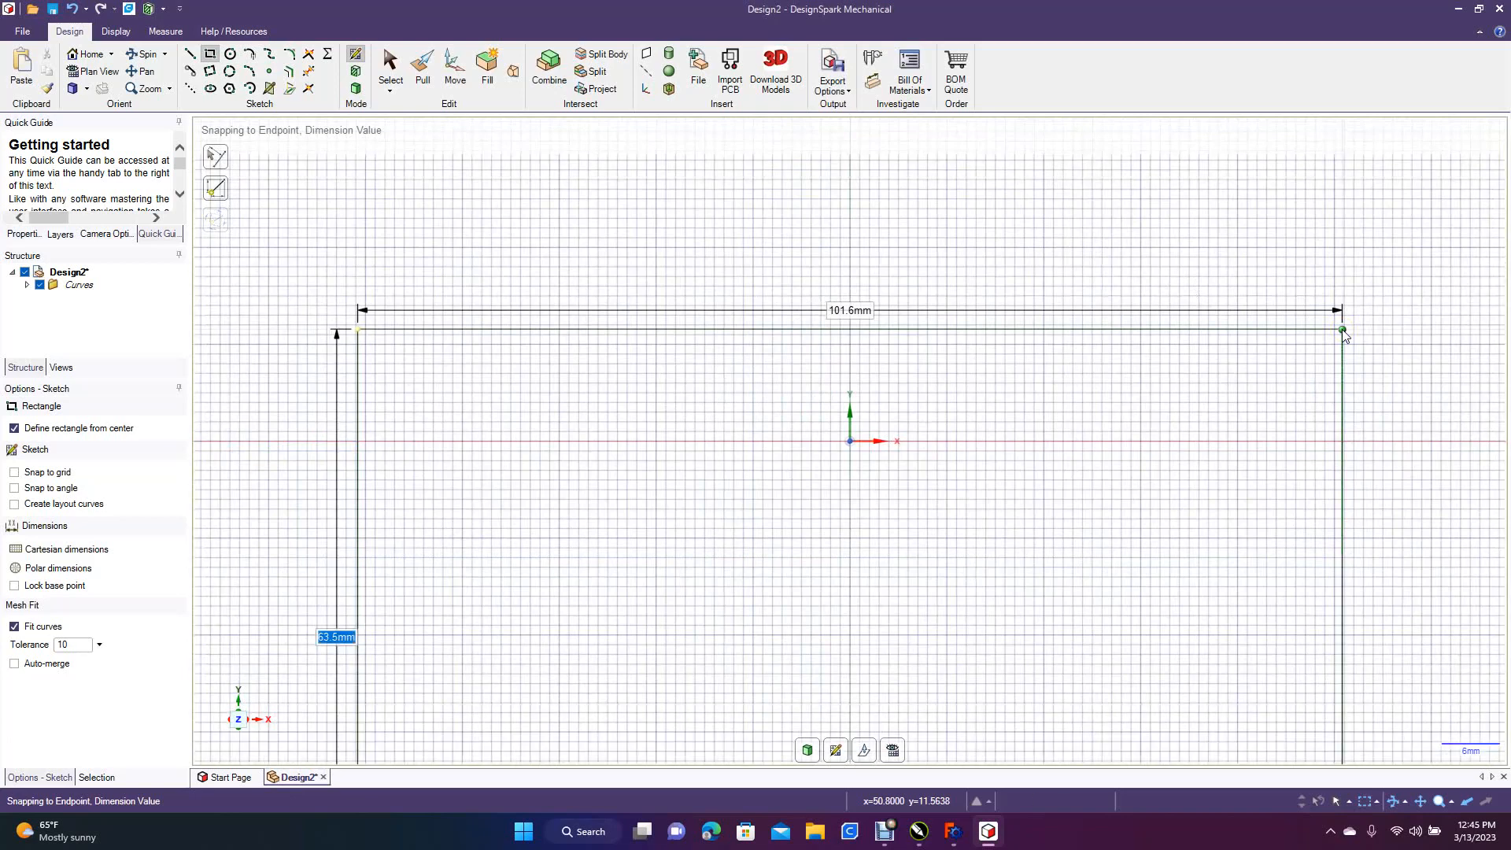
pyautogui.click(386, 71)
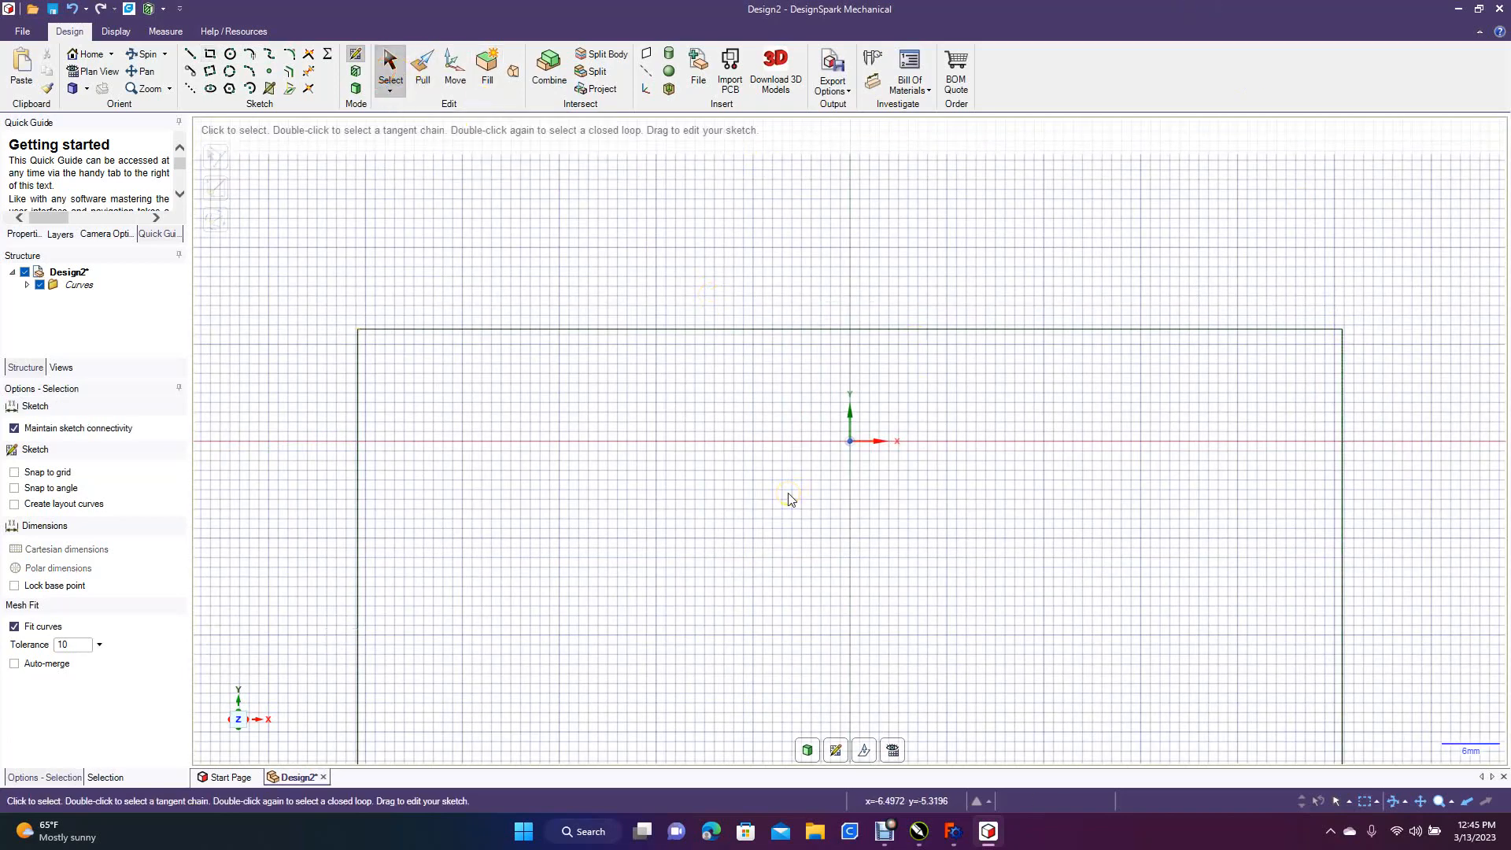
pyautogui.scroll(-4, 789, 497)
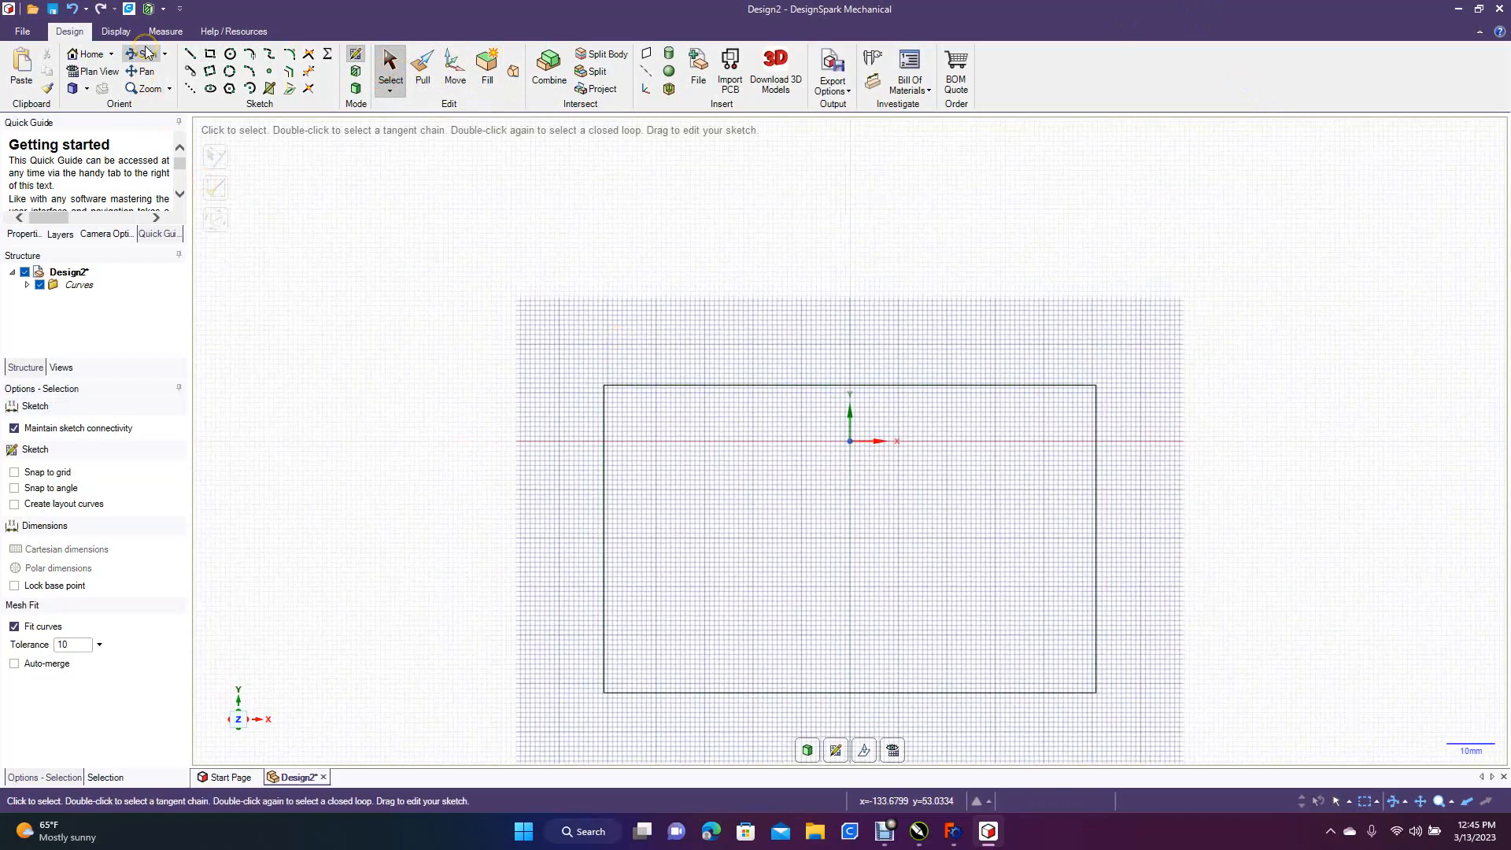
# Pull the 4 by 2.5 inch rectangle into a solid block 25 mm thick
pyautogui.click(144, 53)
pyautogui.moveTo(388, 337); pyautogui.dragTo(343, 342)
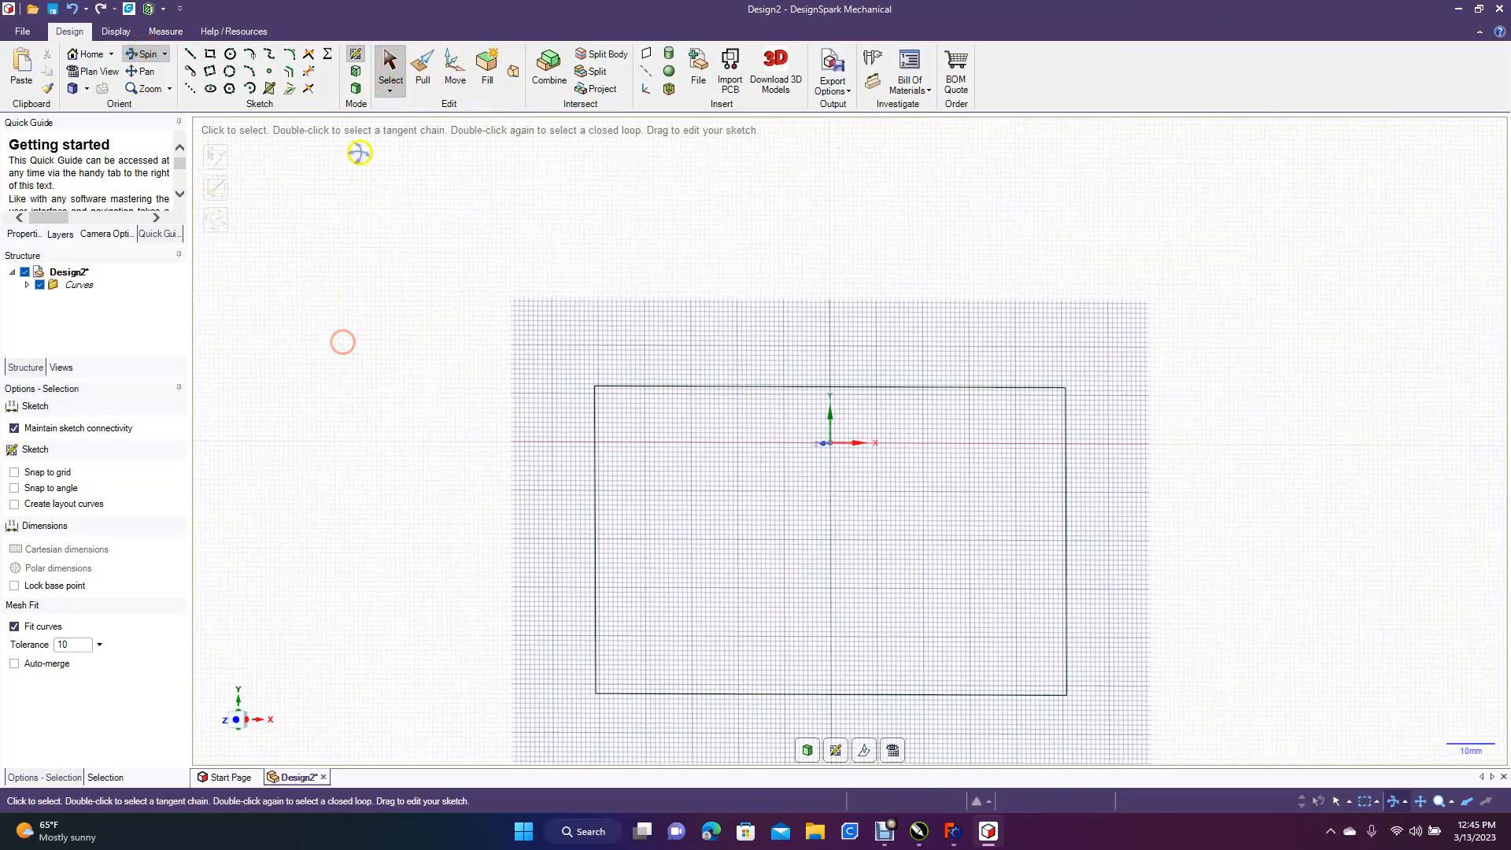
pyautogui.click(423, 73)
pyautogui.click(676, 460)
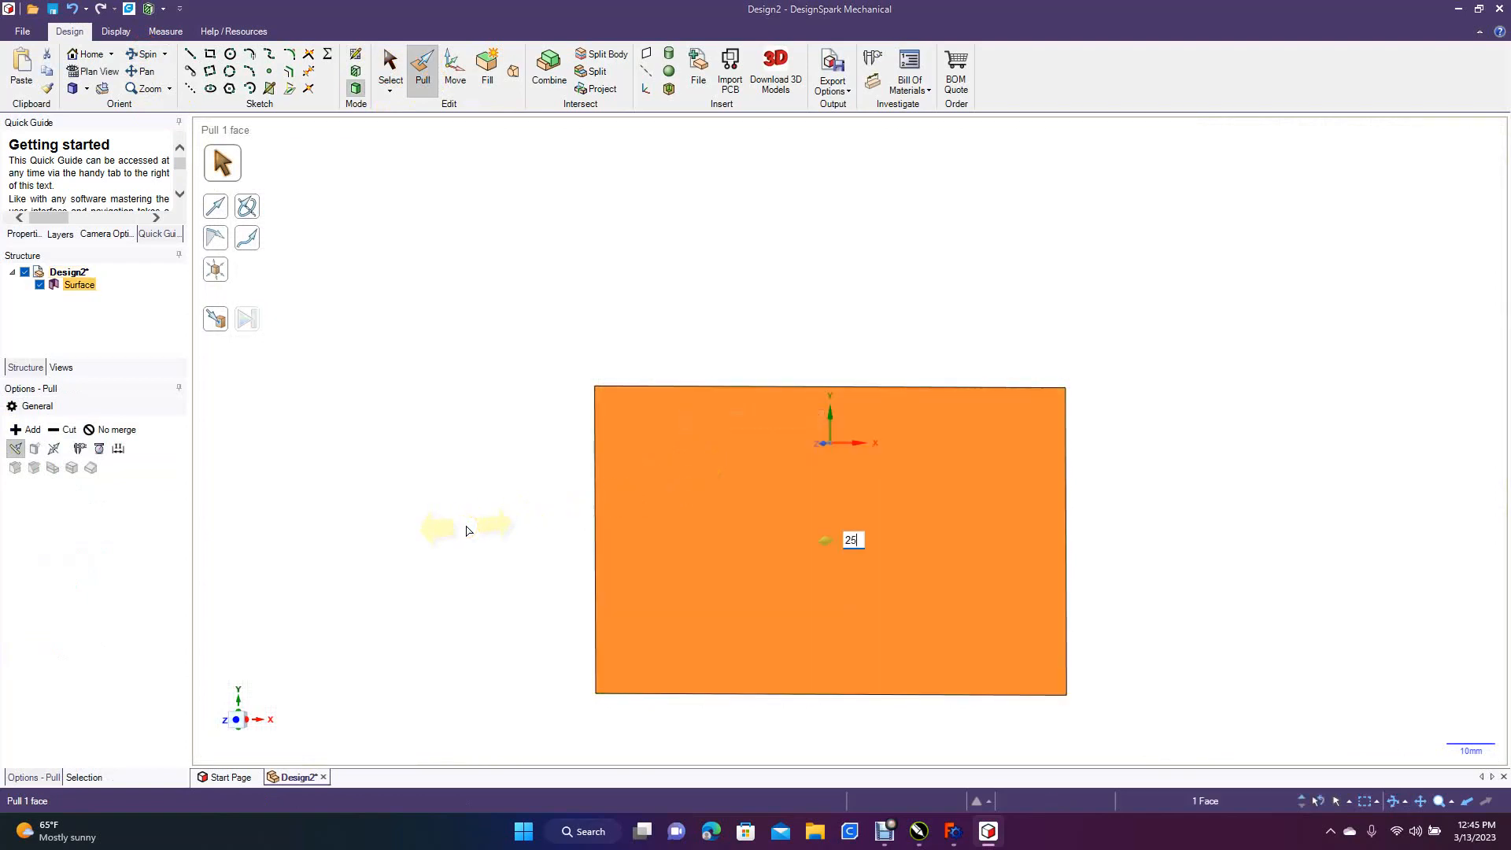
pyautogui.moveTo(466, 530); pyautogui.dragTo(742, 454)
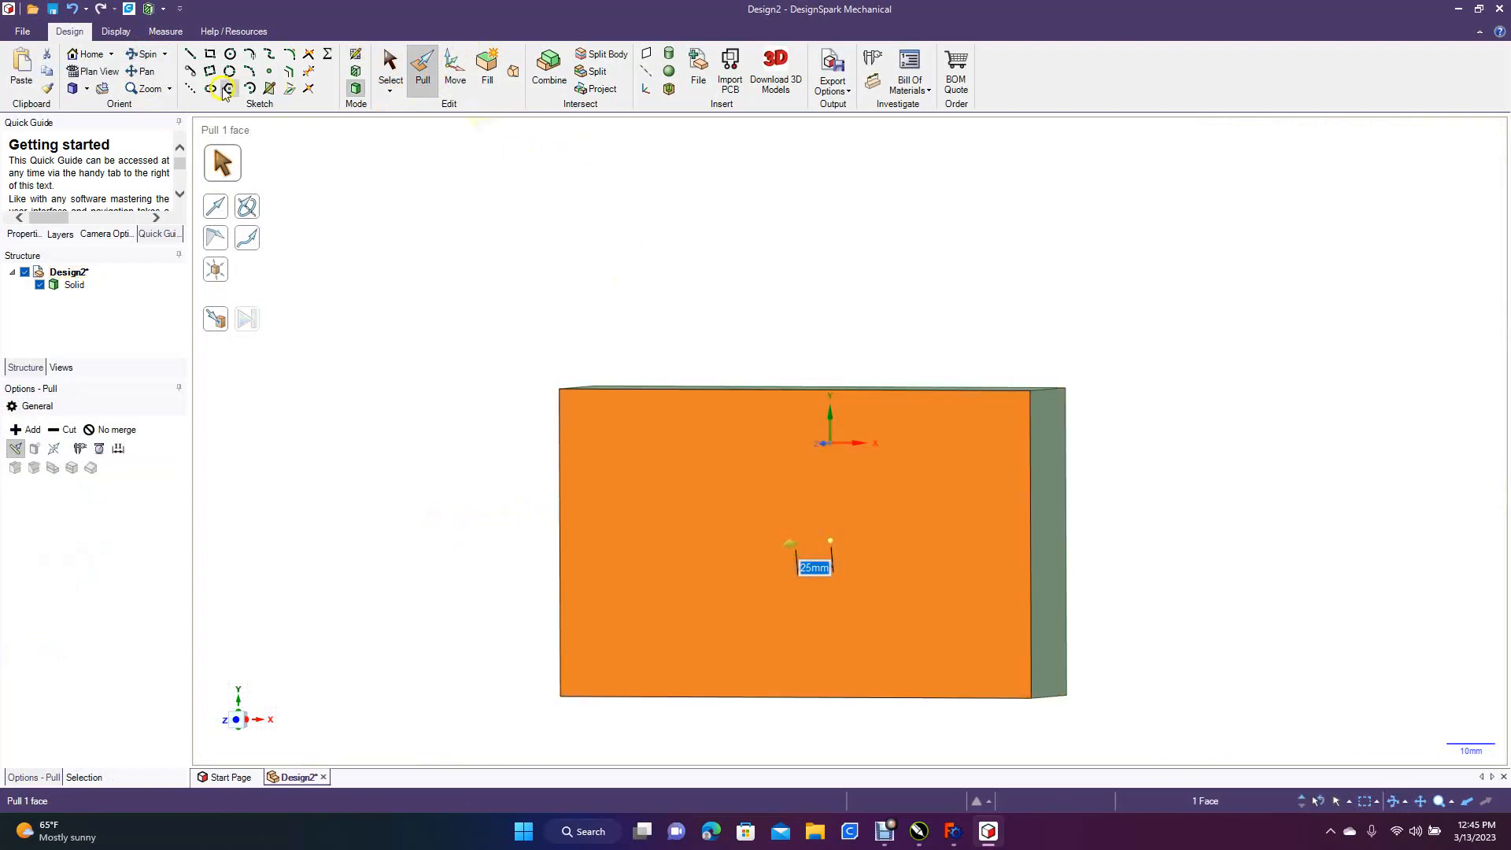
pyautogui.click(150, 55)
pyautogui.moveTo(378, 199); pyautogui.dragTo(354, 229)
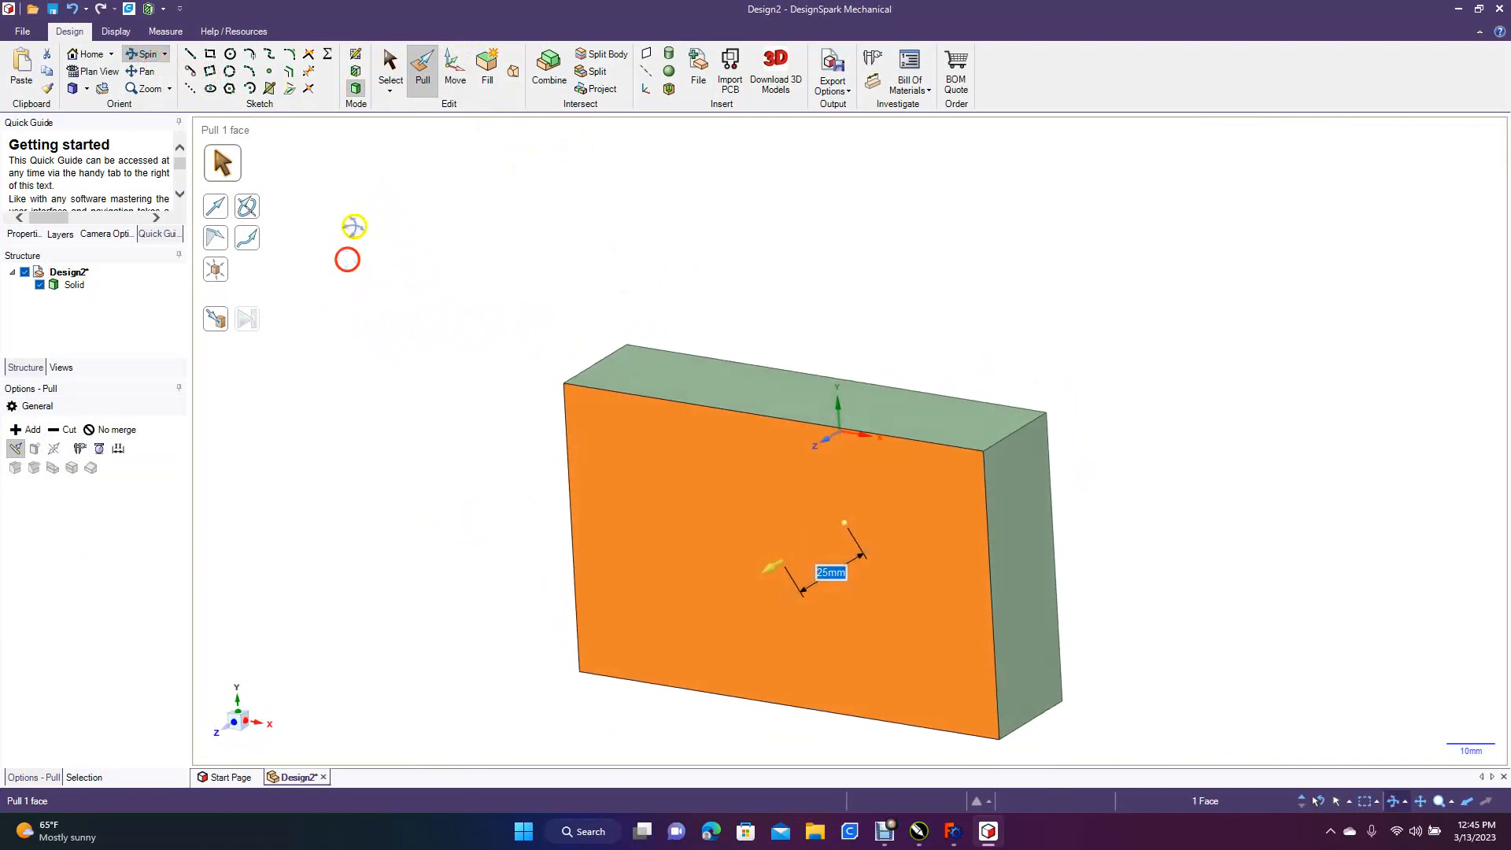
pyautogui.click(424, 81)
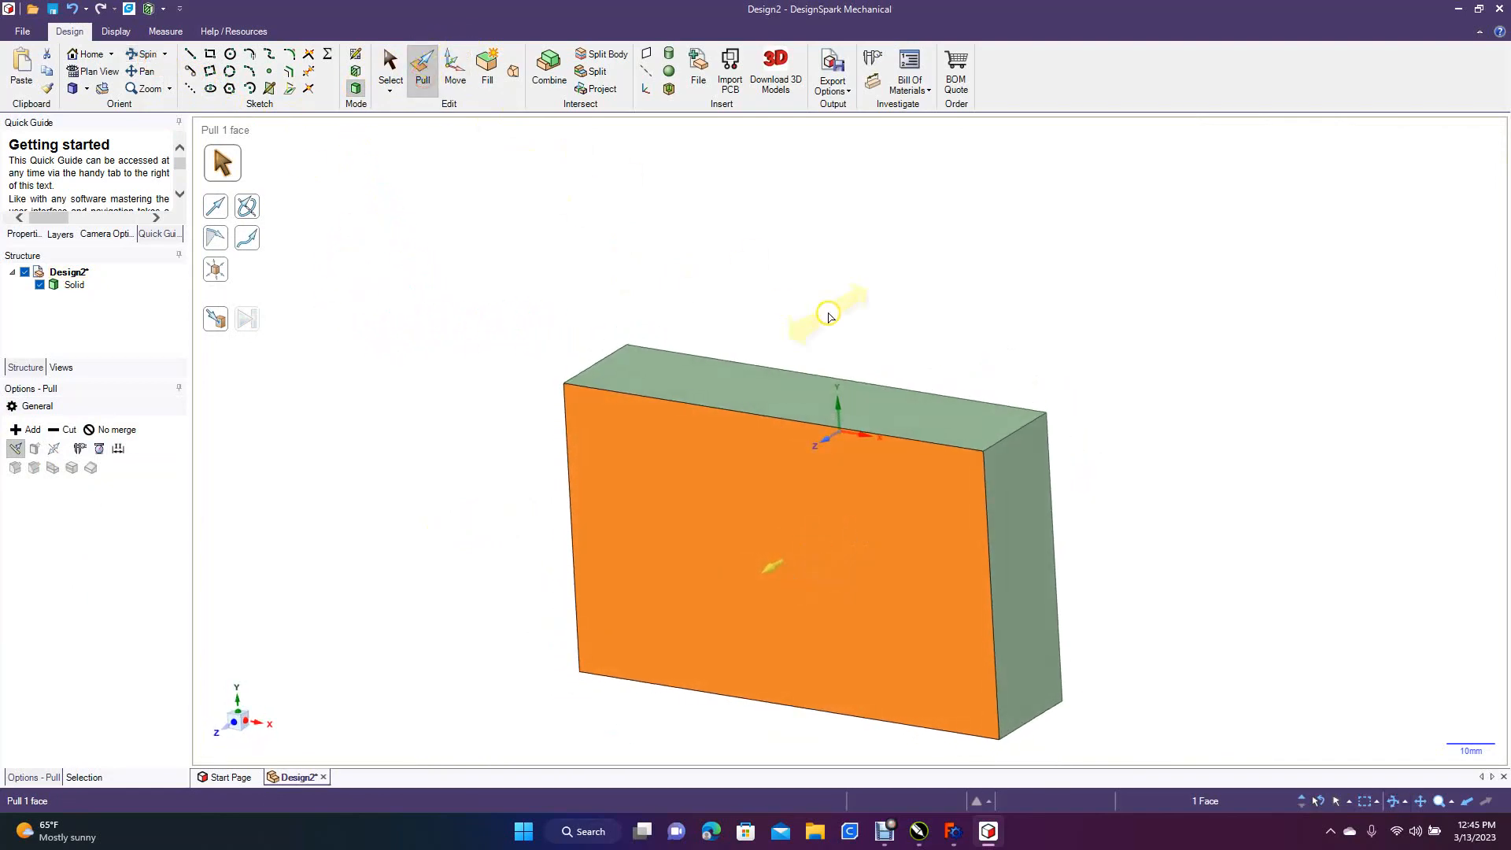
pyautogui.click(996, 448)
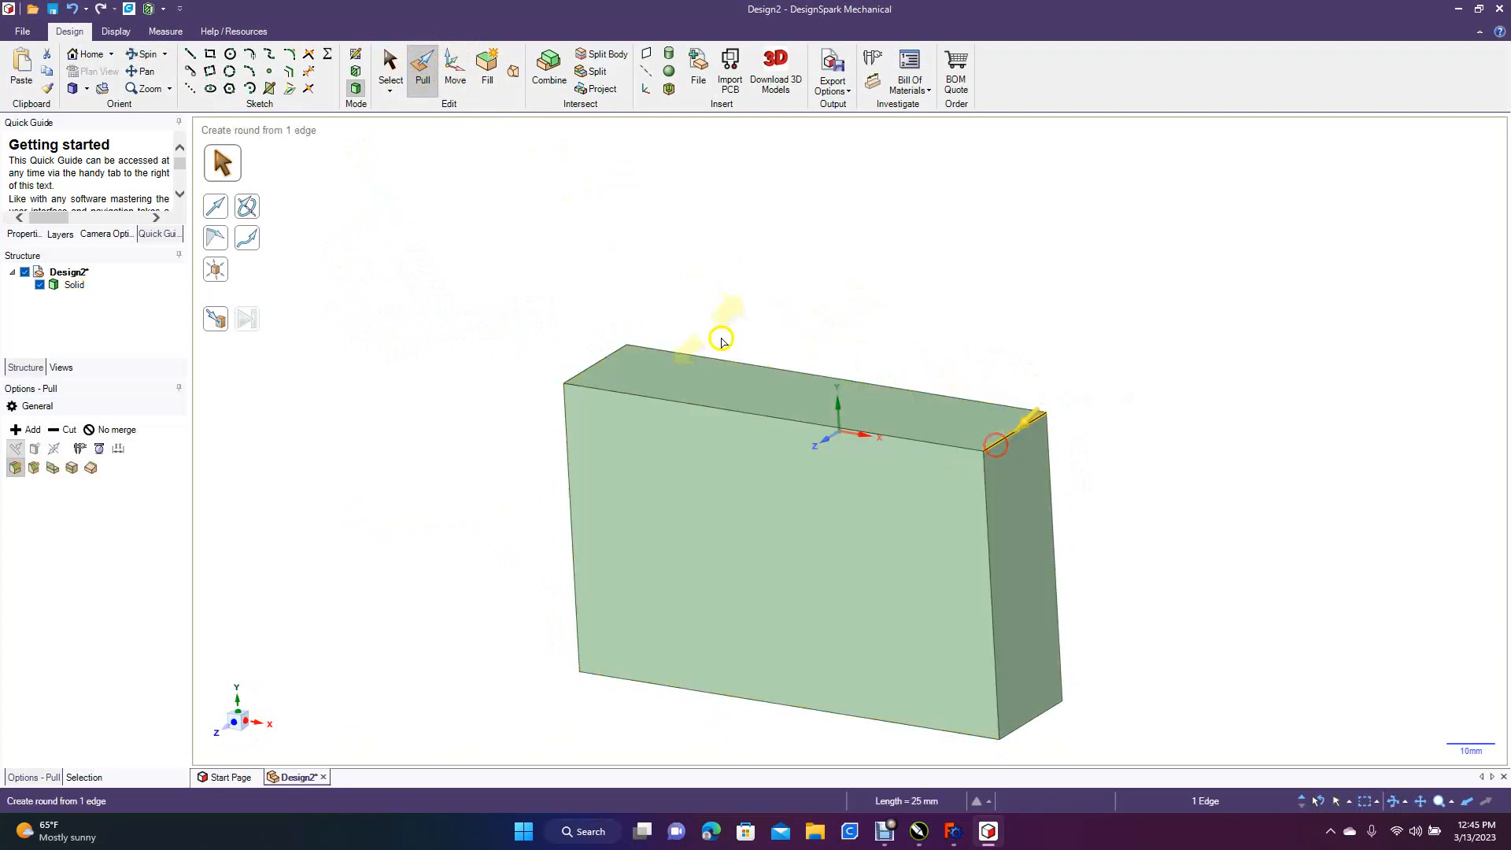
pyautogui.keyDown('ctrl'); pyautogui.click(613, 353); pyautogui.keyUp('ctrl')
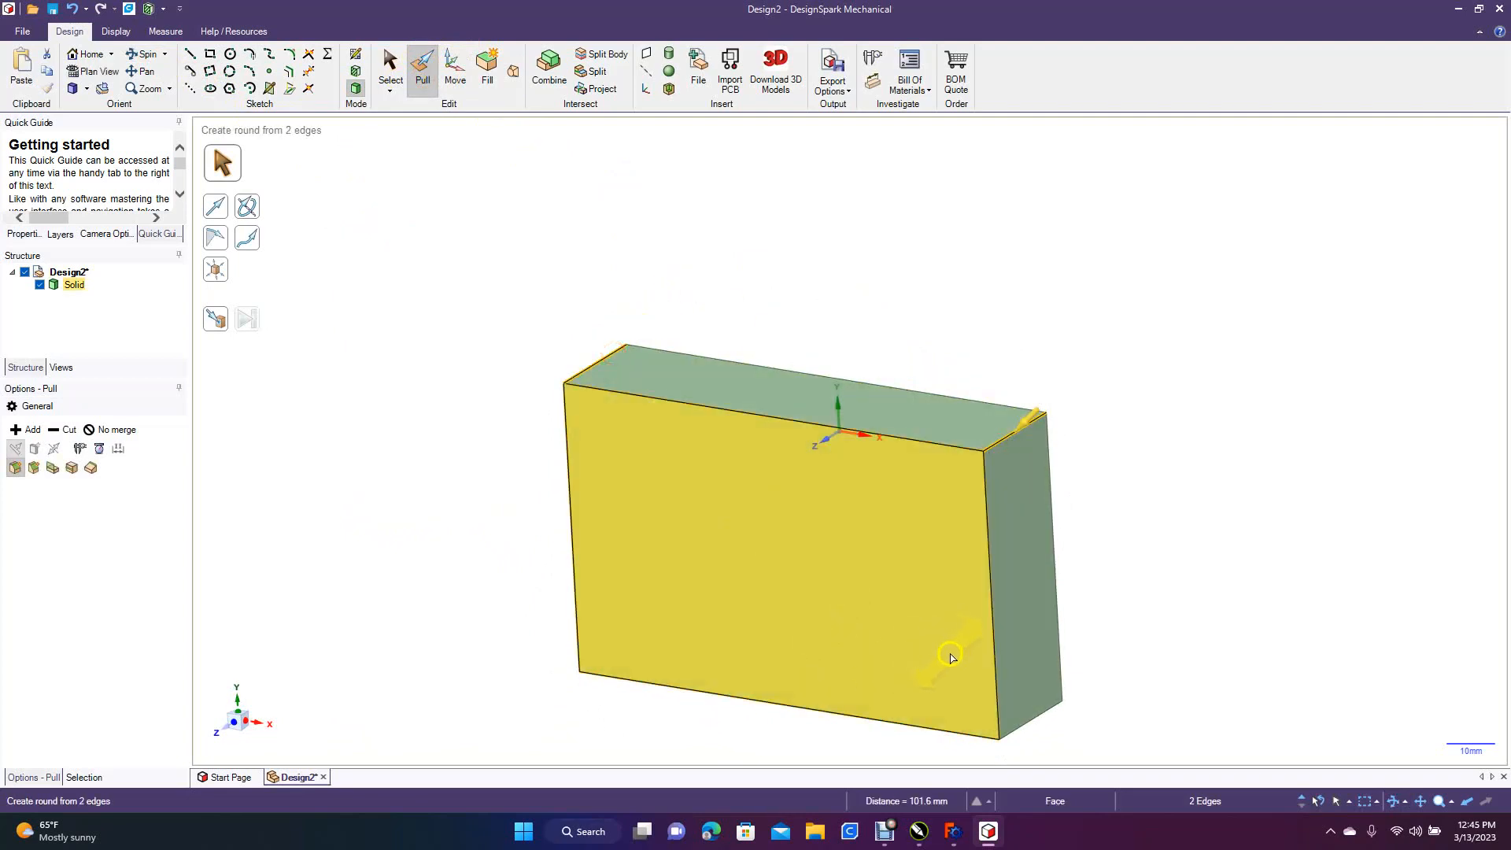
pyautogui.keyDown('ctrl'); pyautogui.click(1036, 720); pyautogui.keyUp('ctrl')
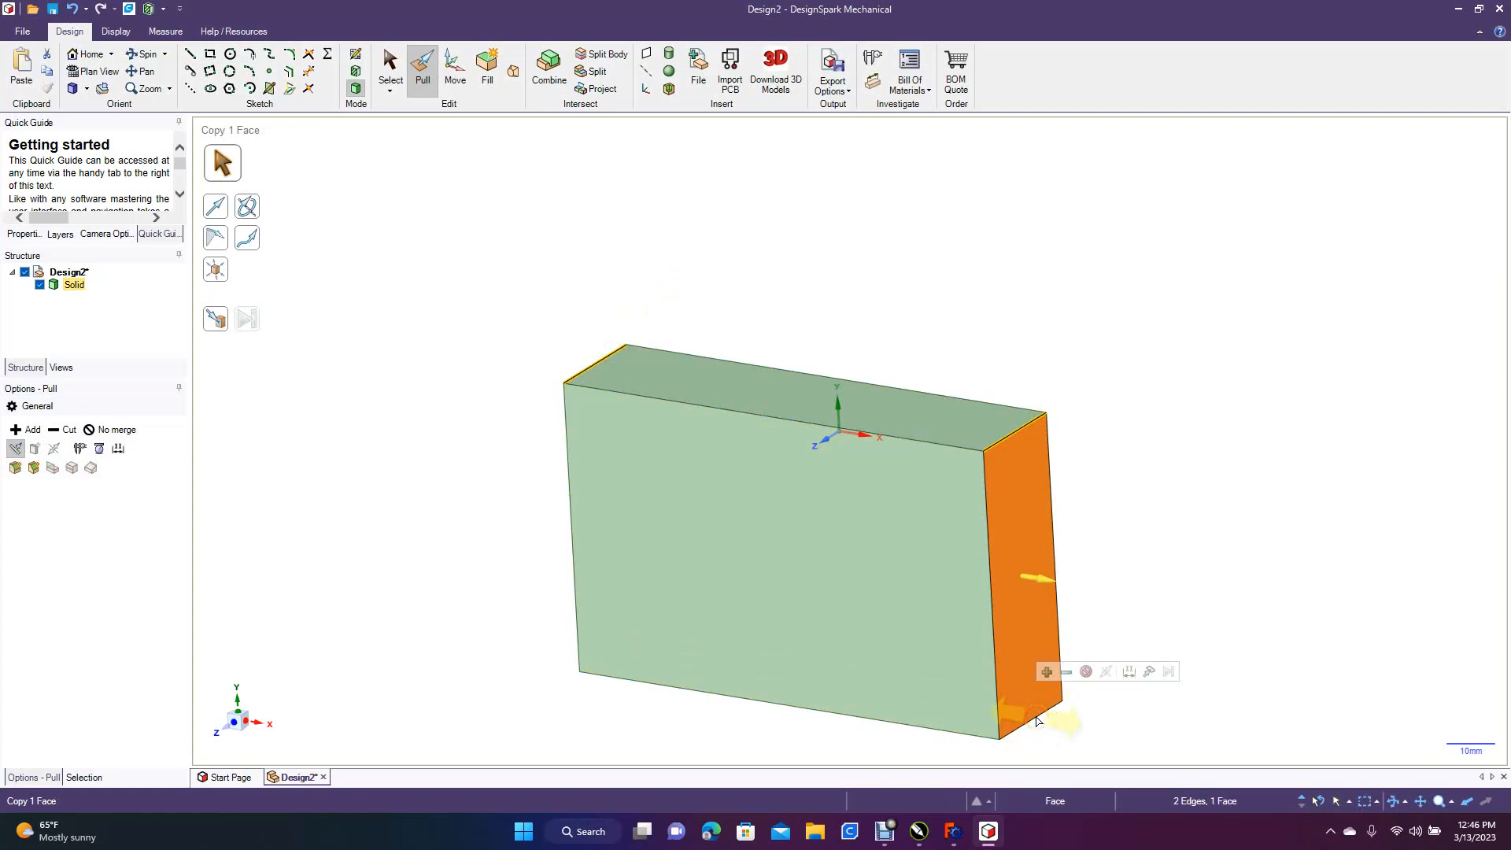
pyautogui.keyDown('ctrl'); pyautogui.moveTo(1027, 578); pyautogui.dragTo(1040, 584); pyautogui.keyUp('ctrl')
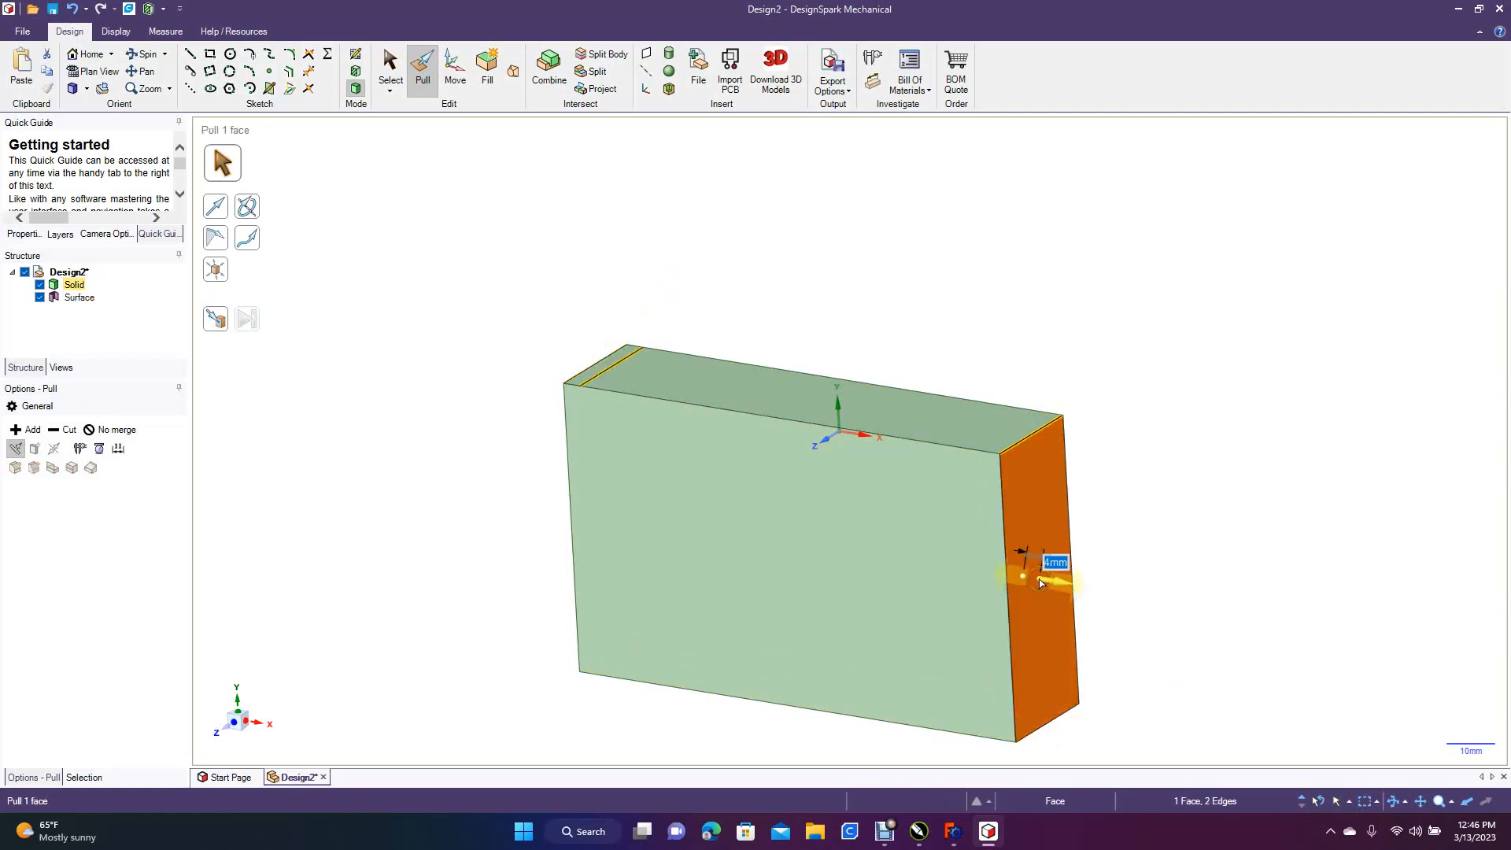
pyautogui.hotkey('ctrl', 'z')
pyautogui.click(1322, 321)
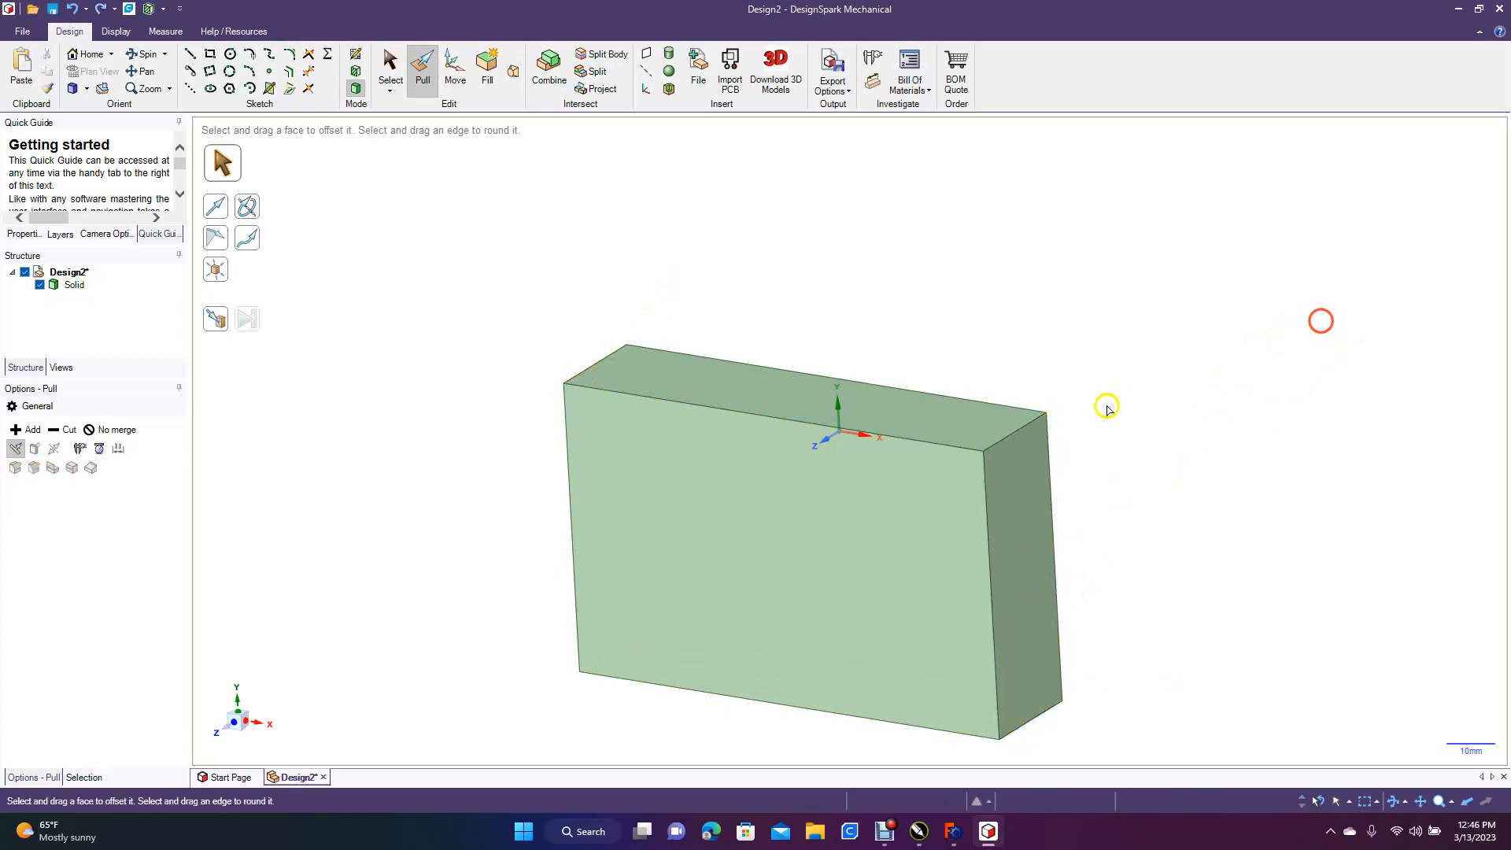
# Round the upper and lower corner edges at the block's right end (+X) with a 4 mm radius
pyautogui.click(1005, 438)
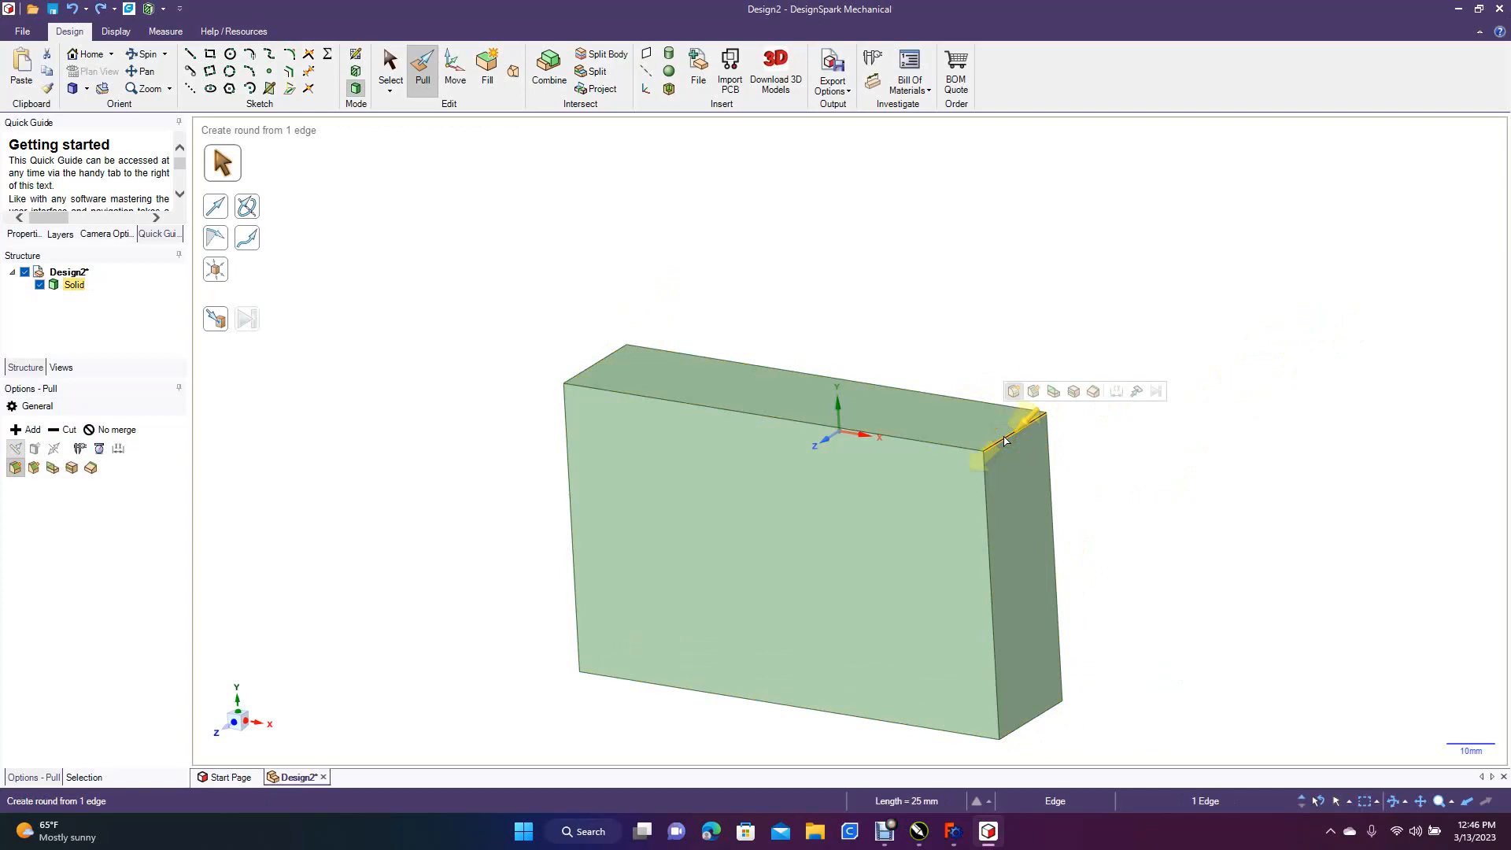
pyautogui.moveTo(1004, 440); pyautogui.dragTo(1008, 450)
pyautogui.click(1178, 466)
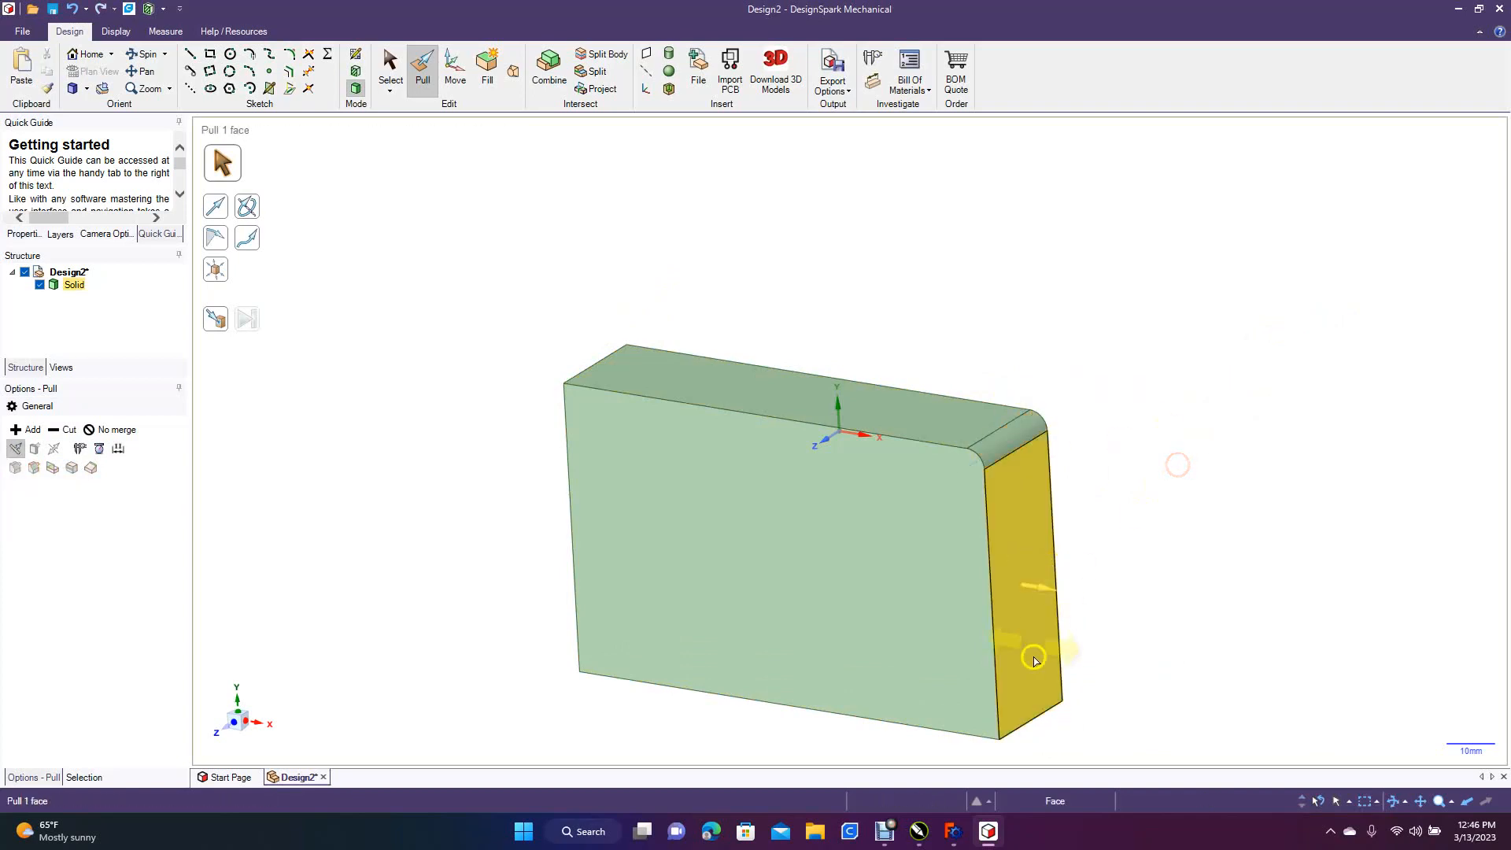
pyautogui.click(1022, 732)
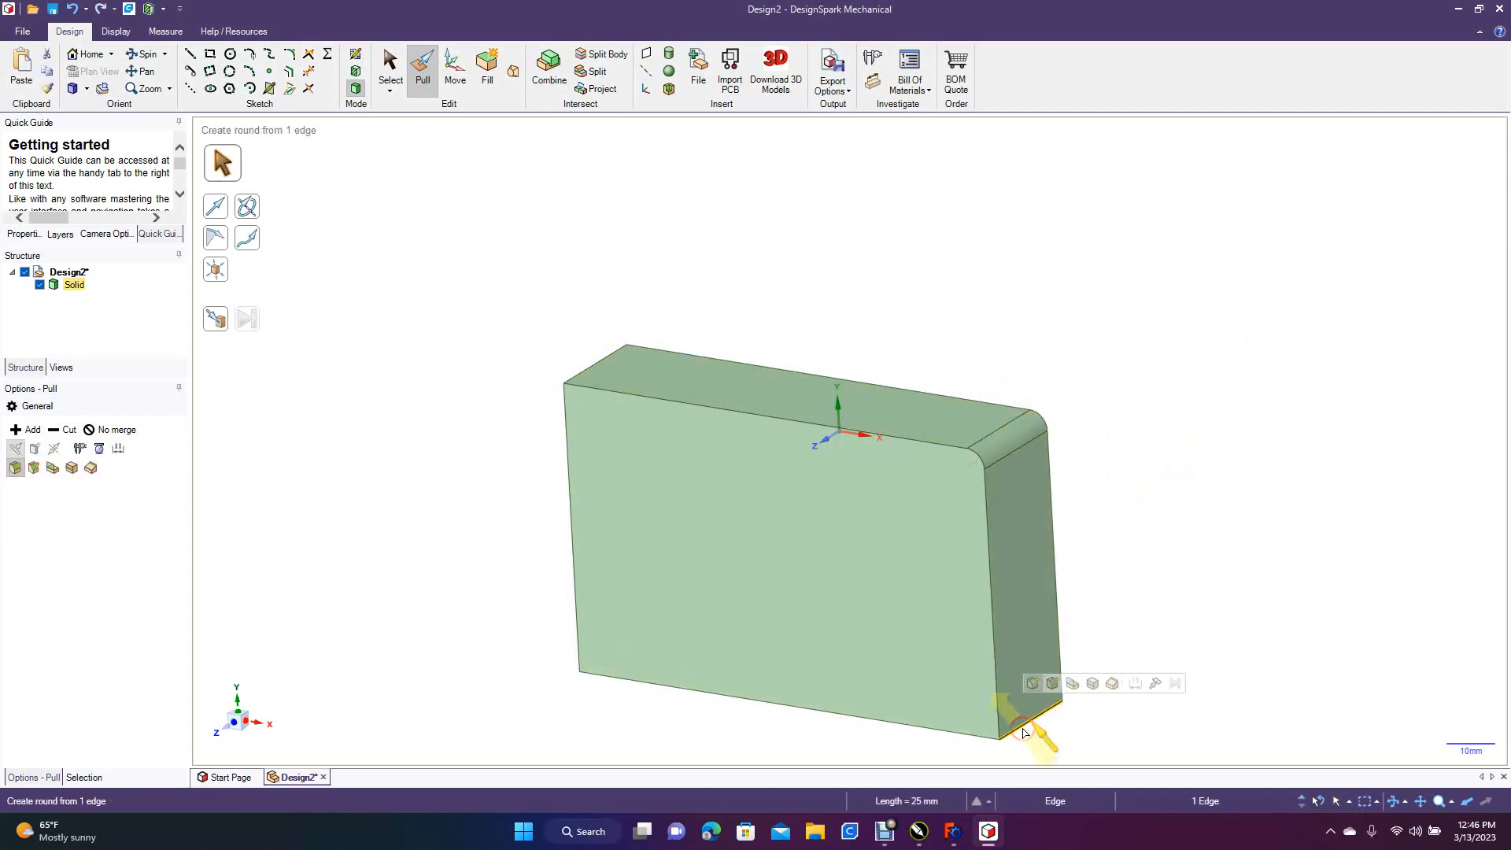
pyautogui.moveTo(1023, 732); pyautogui.dragTo(1018, 727)
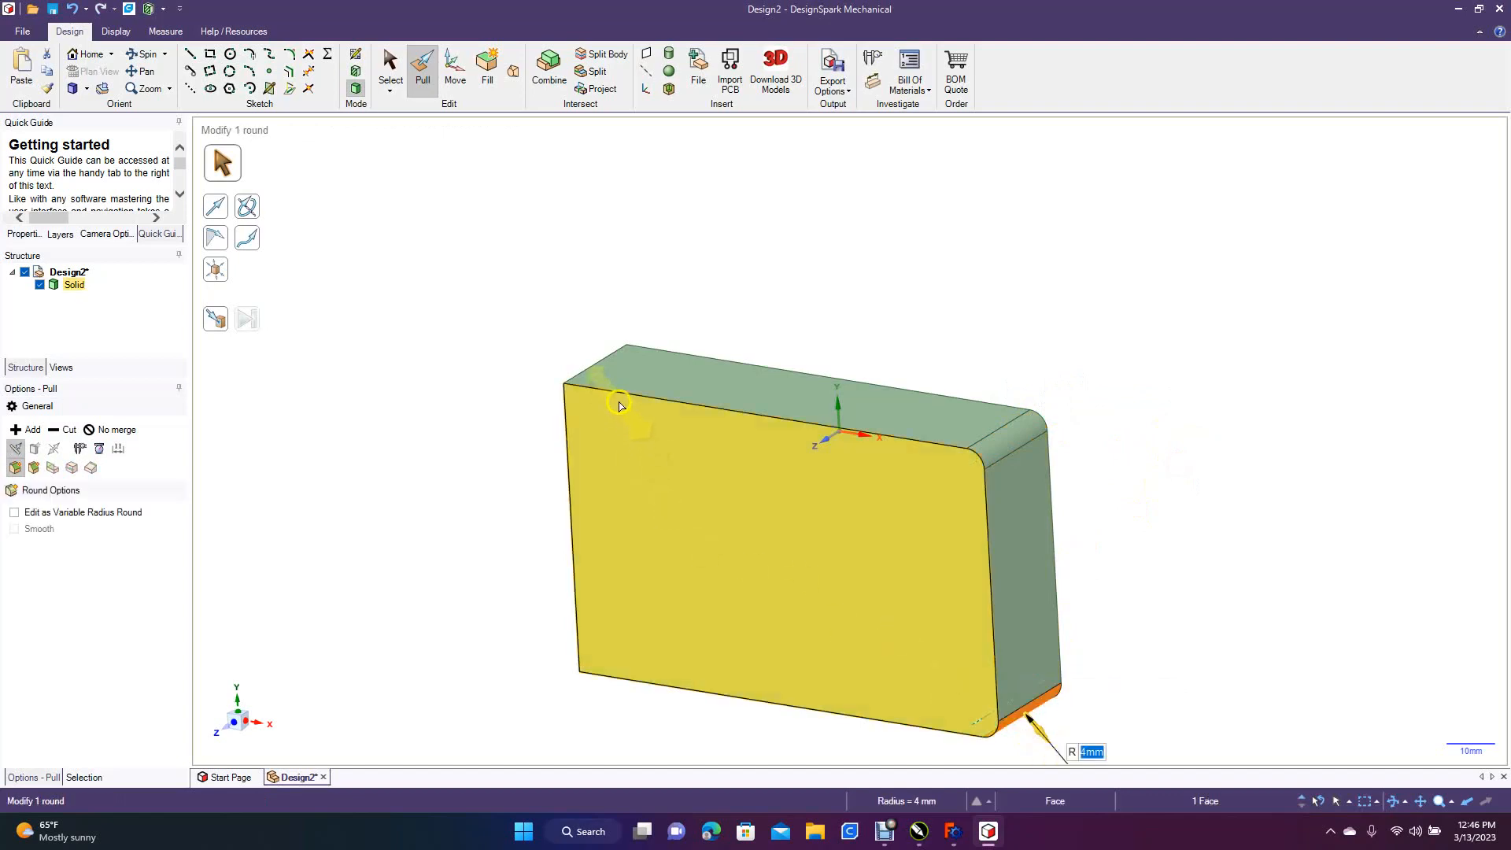
# Round the upper and lower corner edges at the block's left end (-X) with a 4 mm radius
pyautogui.click(592, 369)
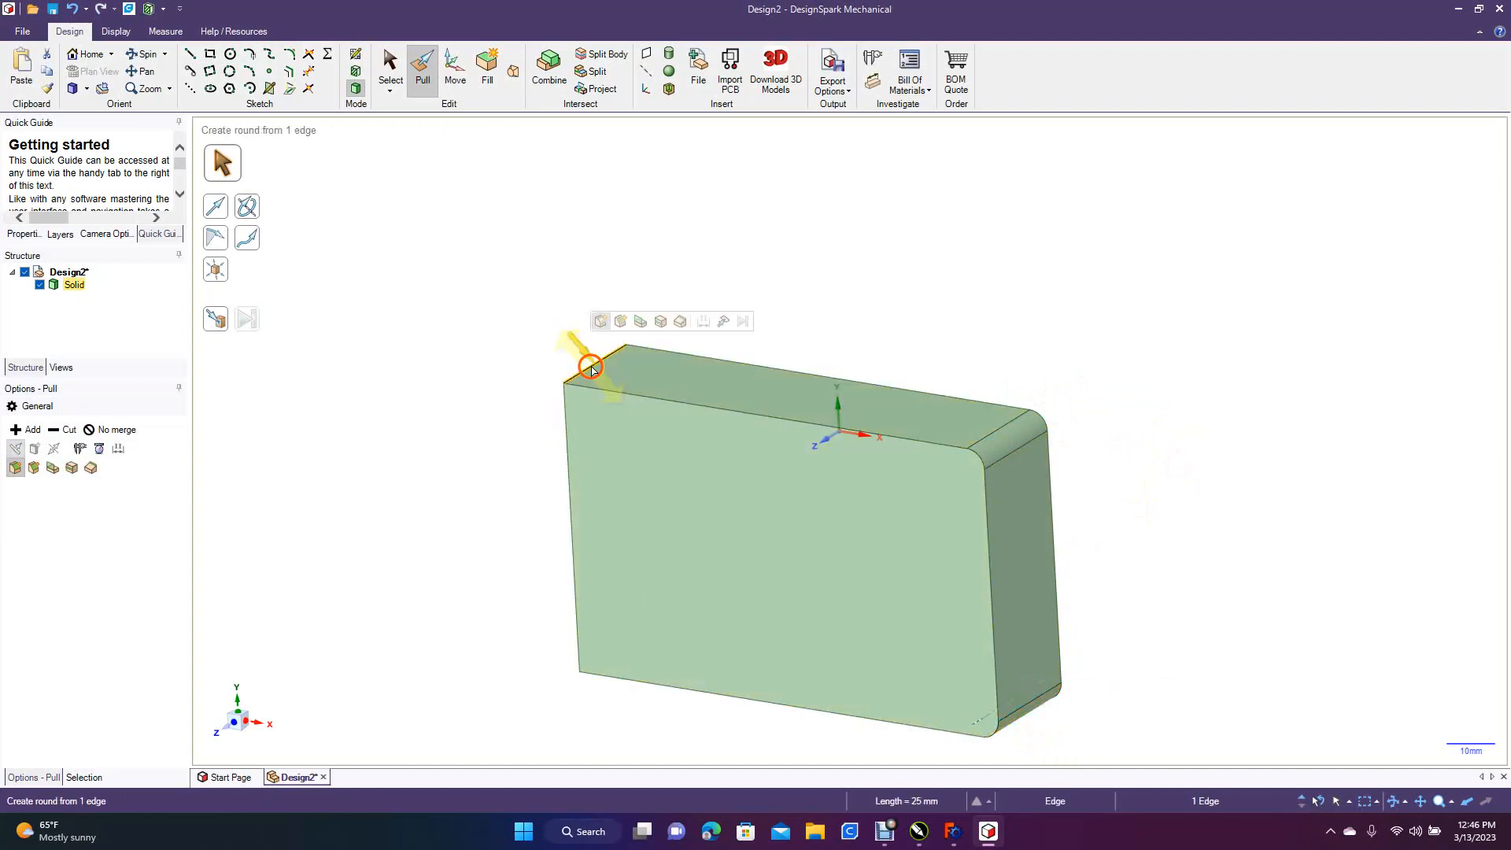
pyautogui.moveTo(592, 369); pyautogui.dragTo(474, 398)
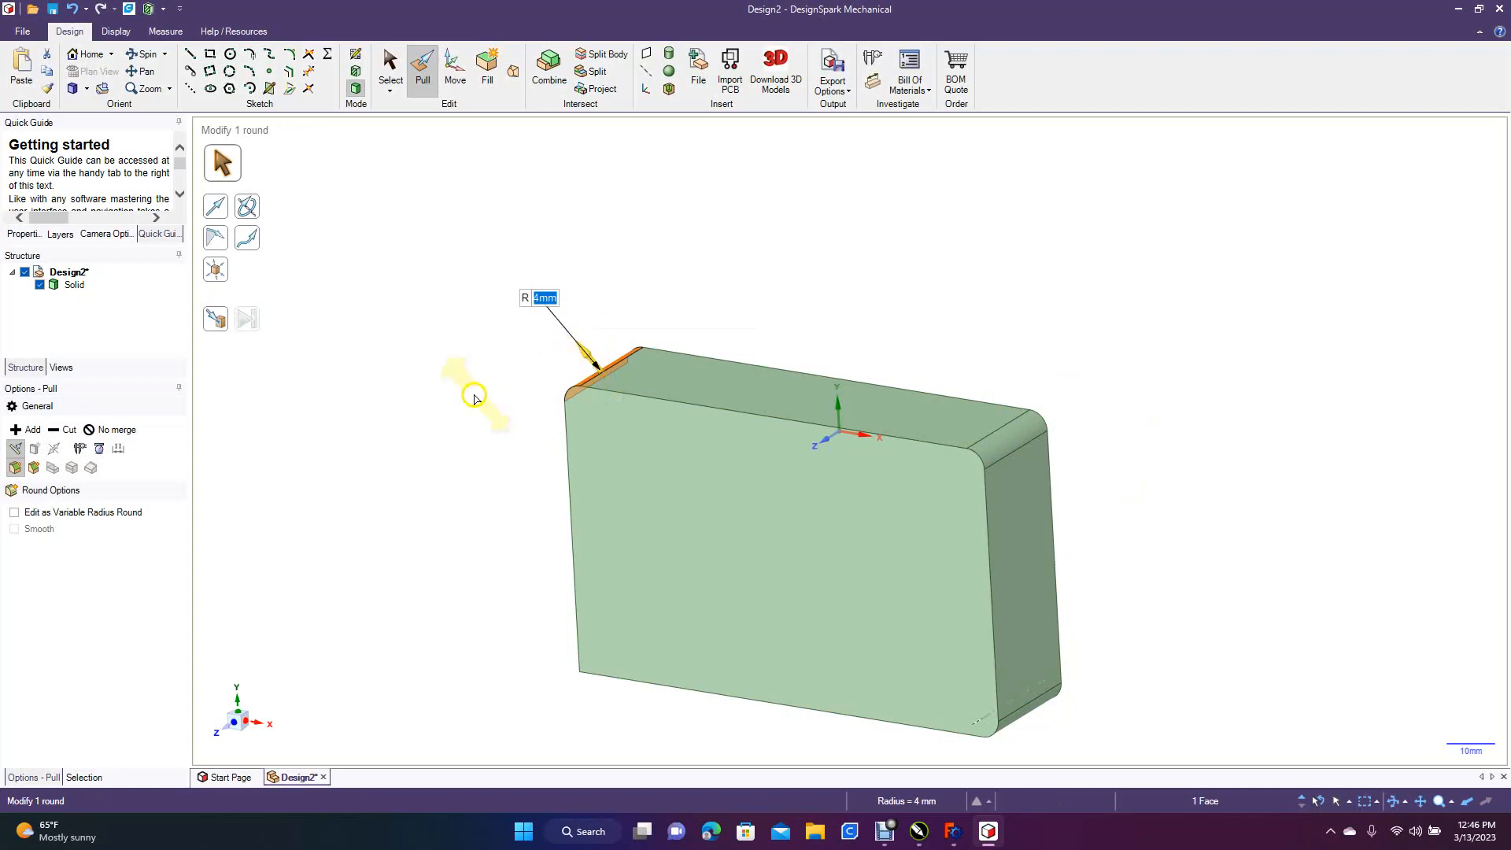
pyautogui.click(398, 334)
pyautogui.click(146, 53)
pyautogui.moveTo(382, 391); pyautogui.dragTo(532, 347)
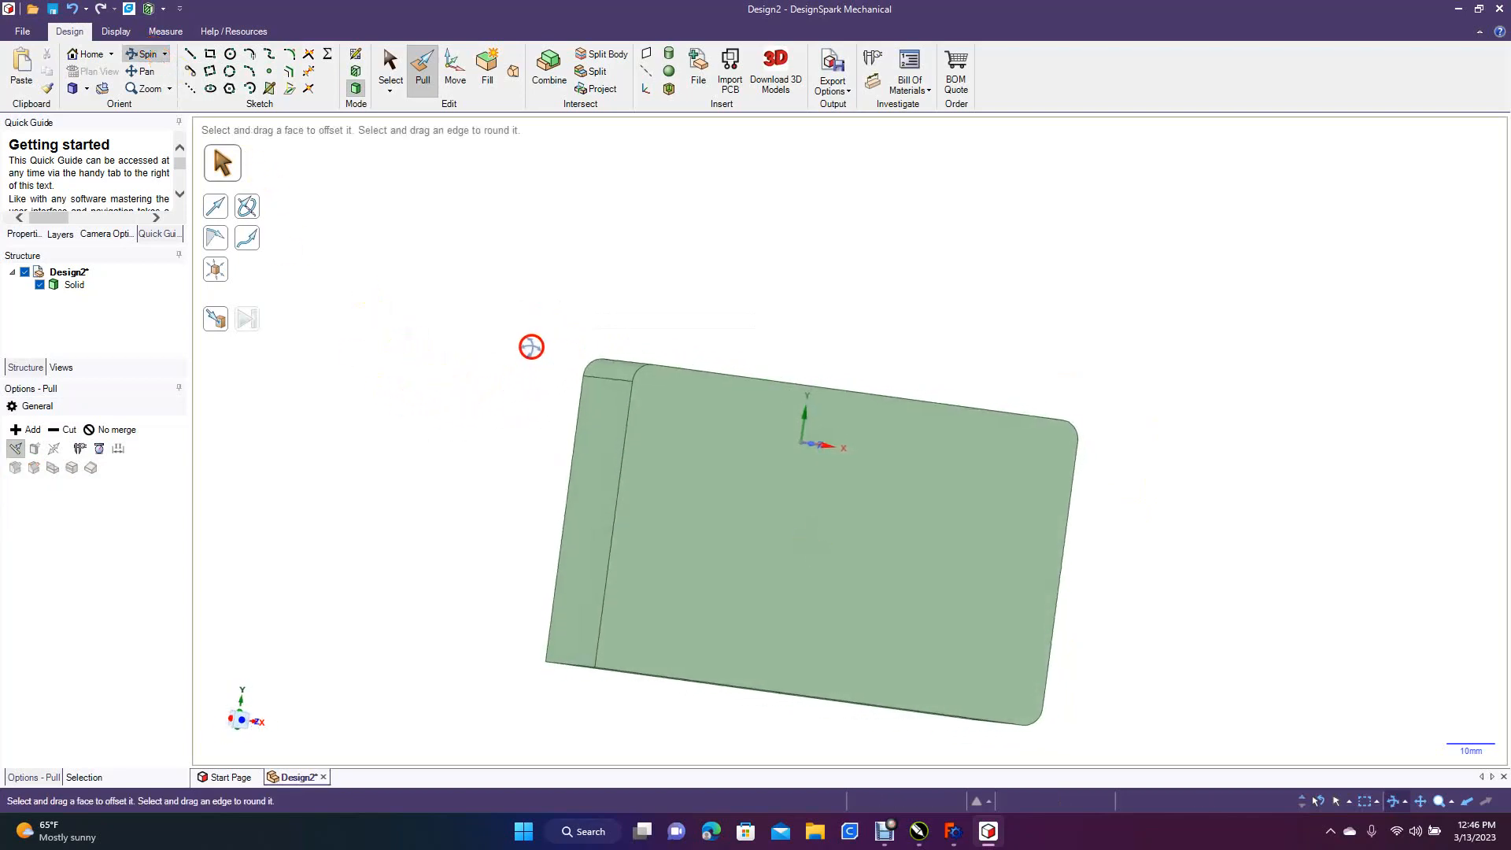
pyautogui.click(423, 59)
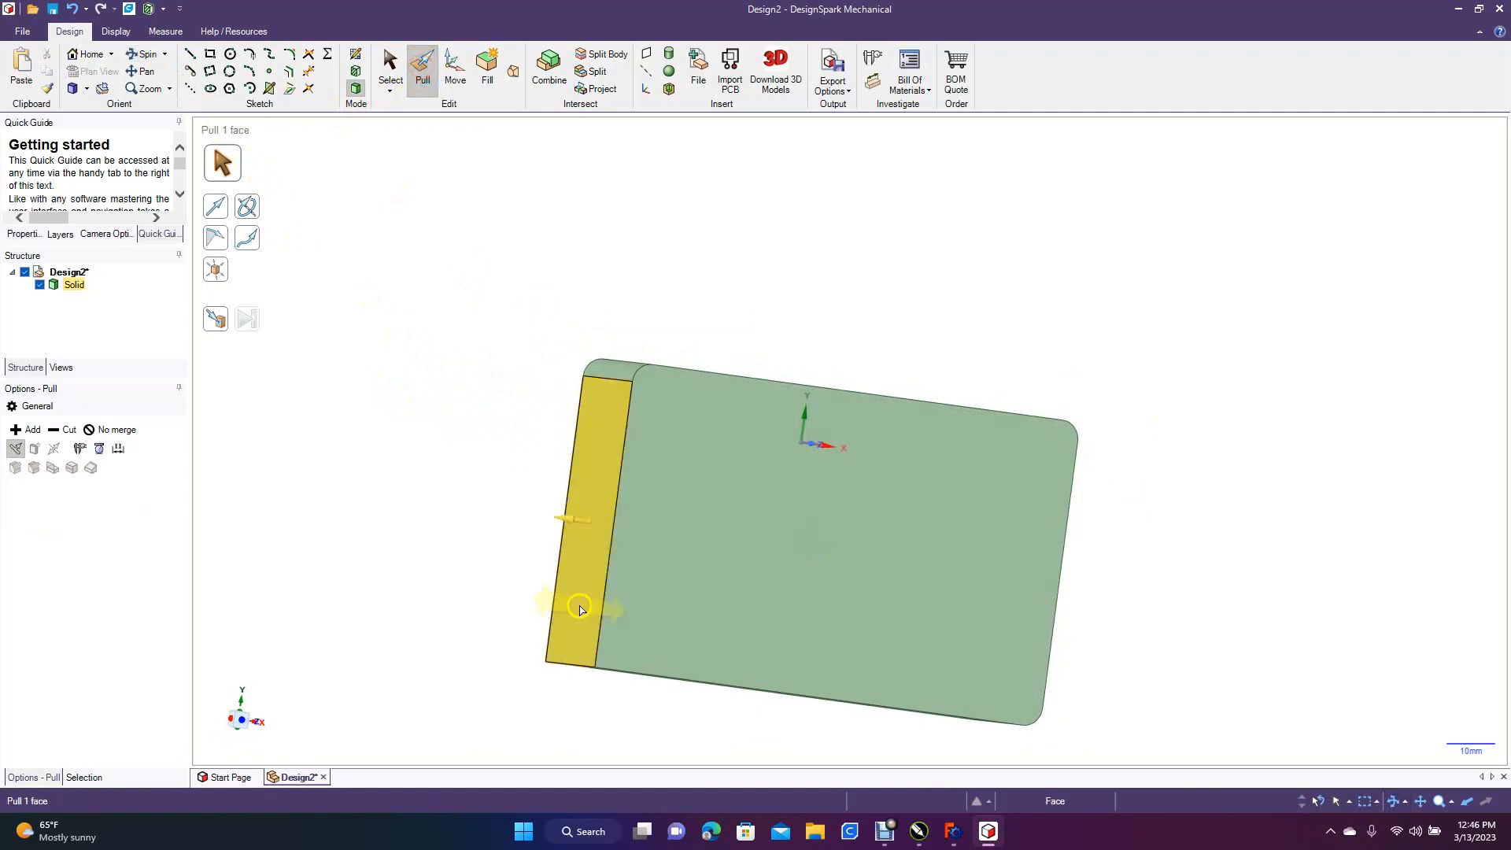
pyautogui.click(577, 668)
pyautogui.click(577, 669)
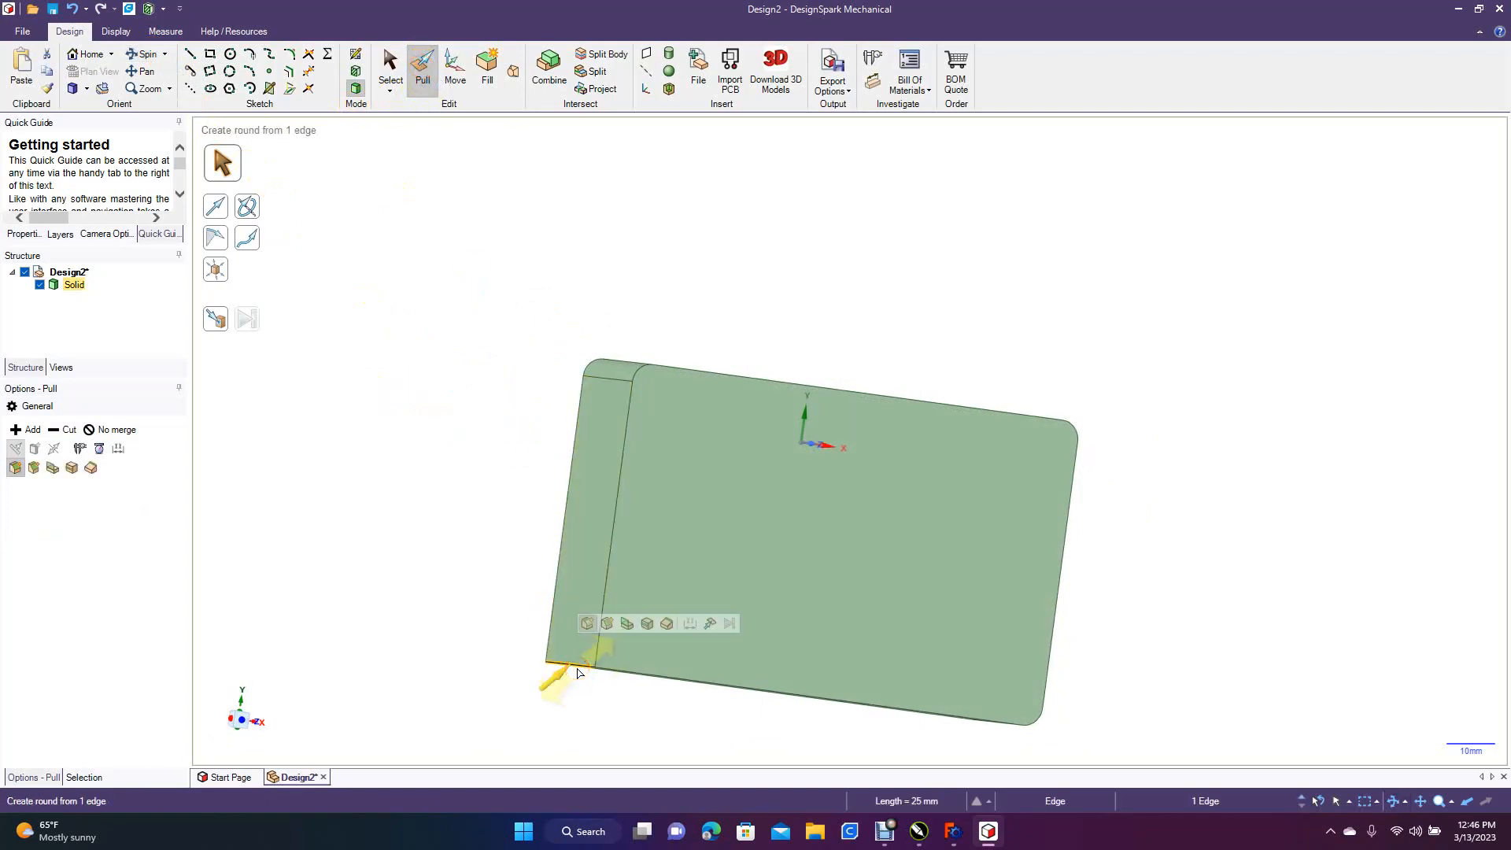
pyautogui.moveTo(550, 671); pyautogui.dragTo(573, 658)
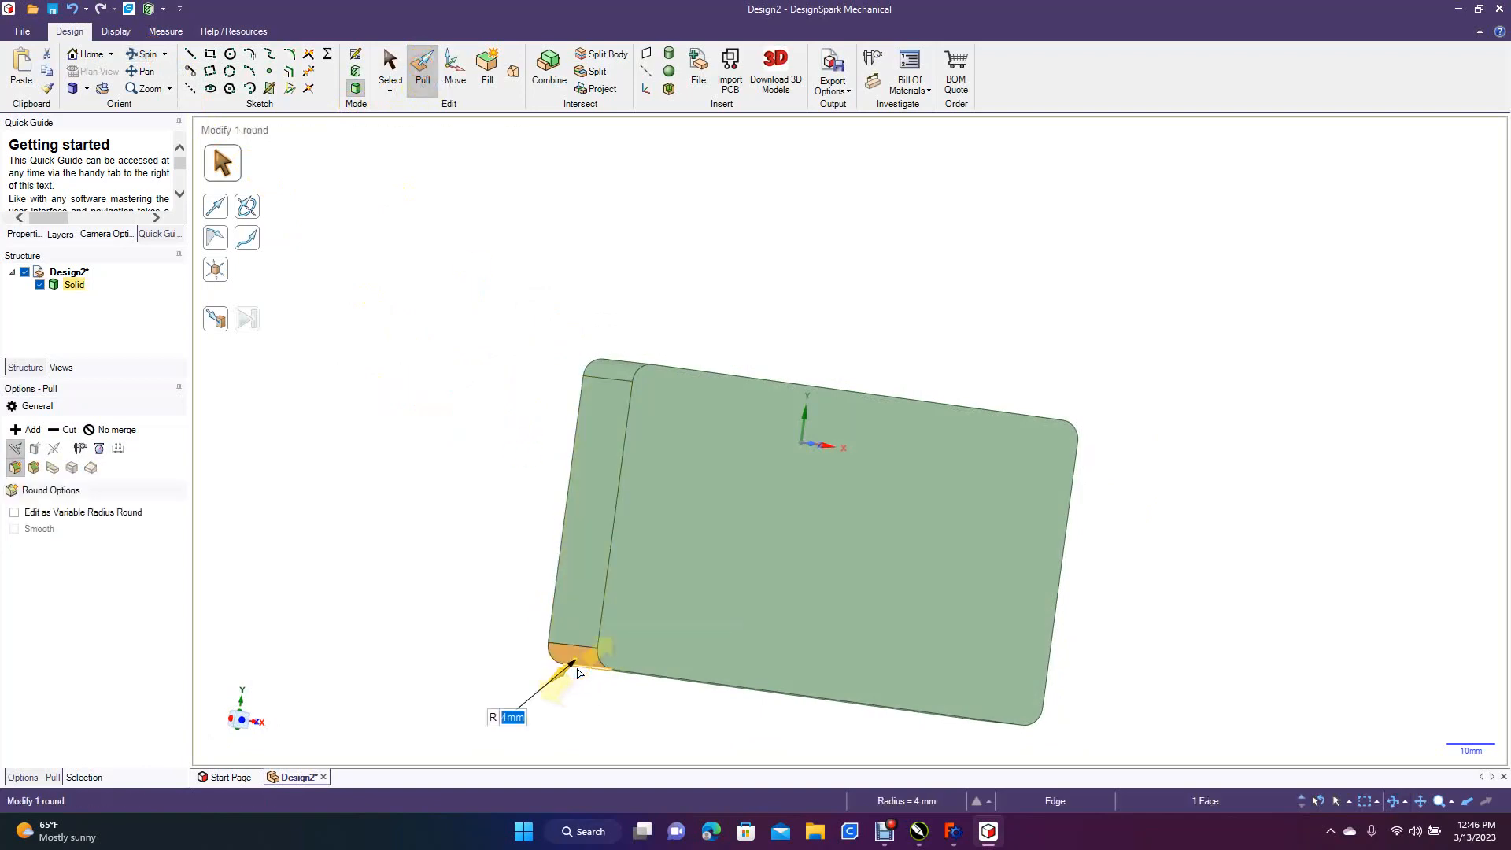
# Round the complete edge loops around both large faces of the block with a 4 mm radius
pyautogui.doubleClick(612, 549)
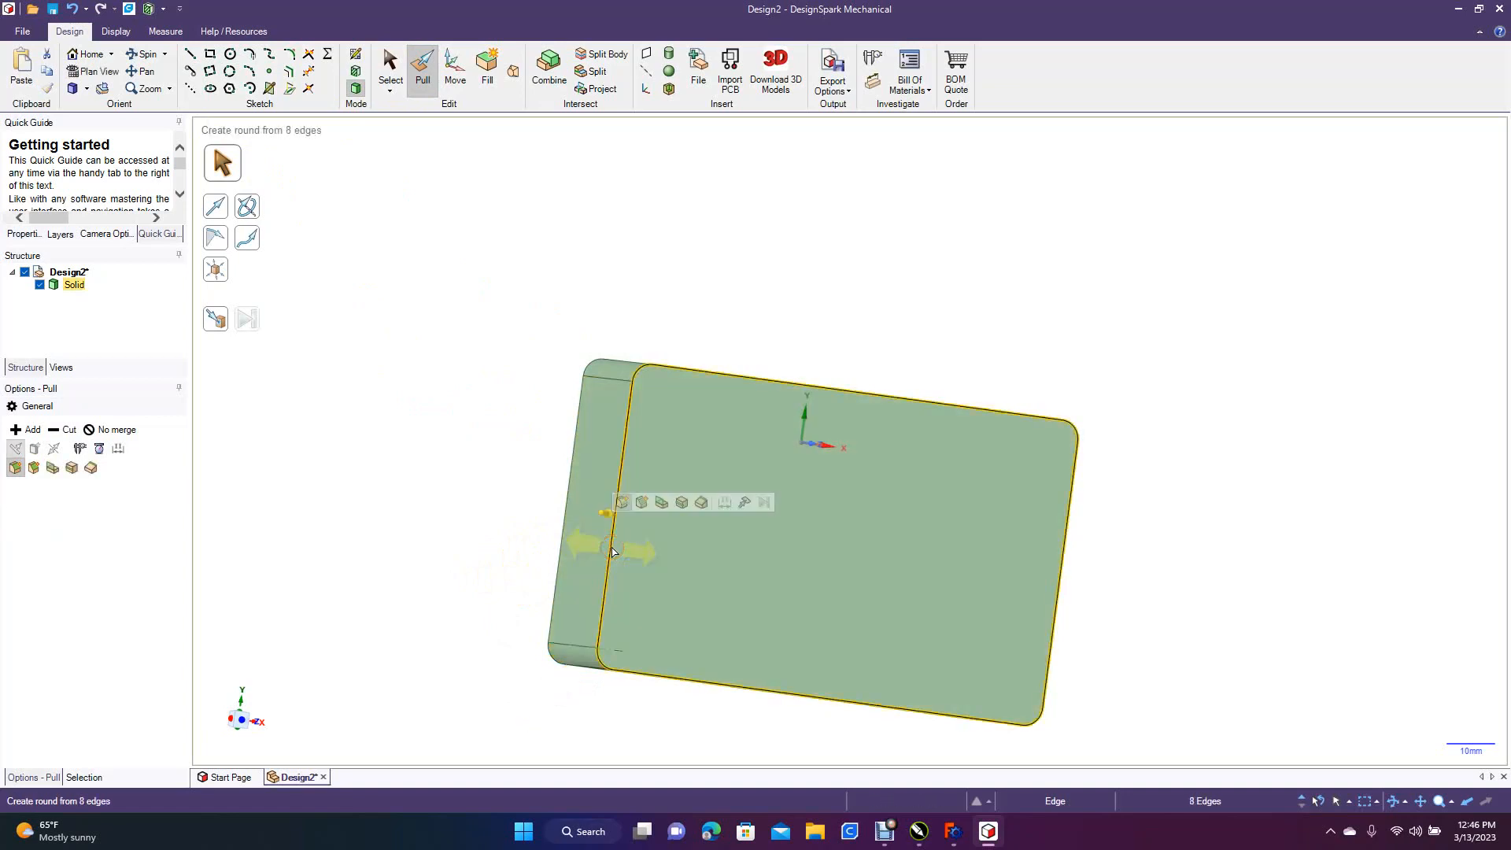
pyautogui.press('Return')
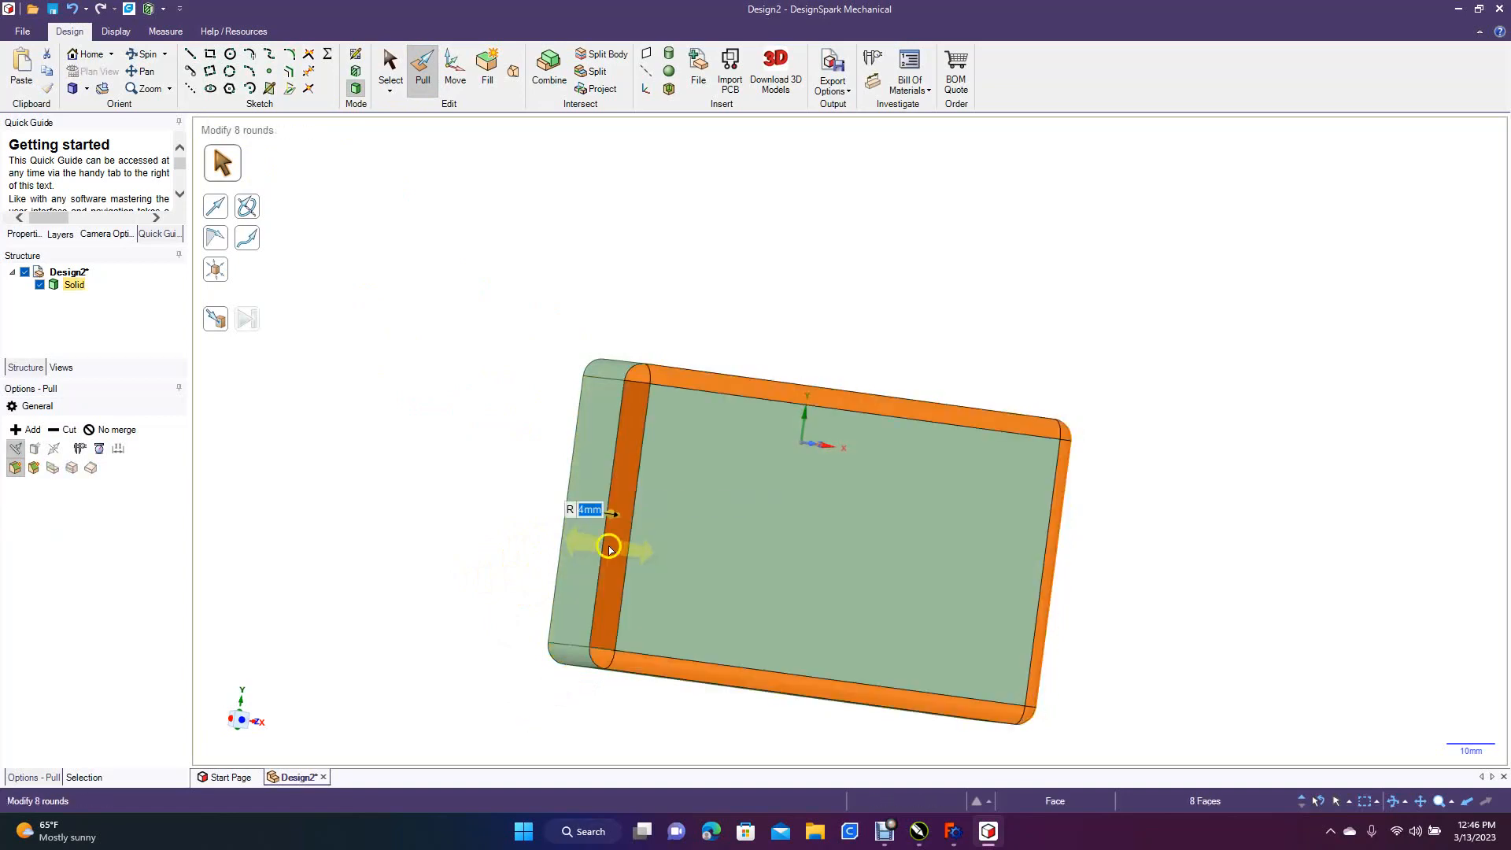
pyautogui.click(465, 471)
pyautogui.click(569, 486)
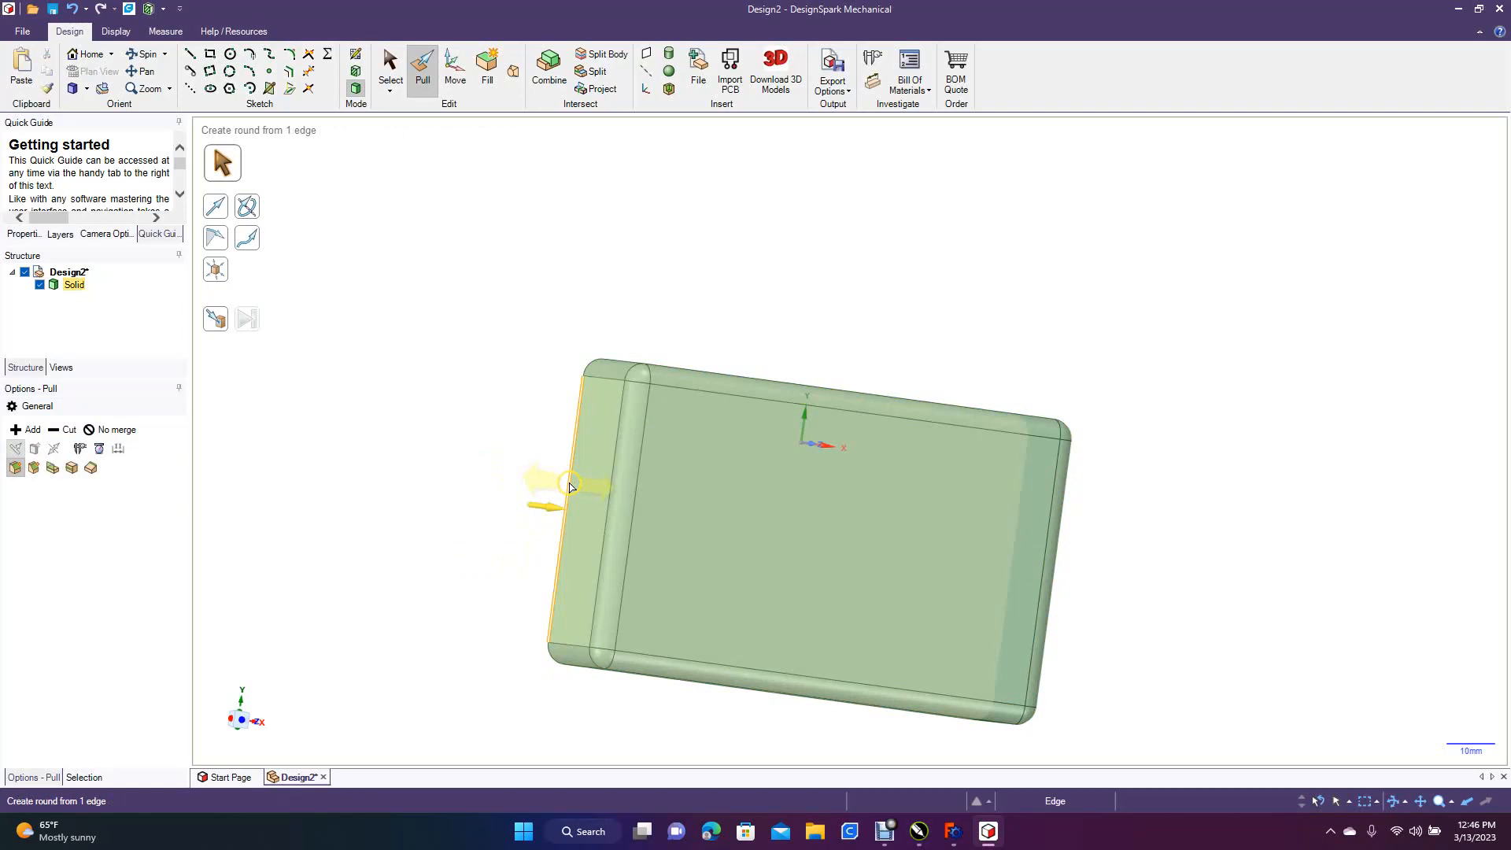
pyautogui.doubleClick(570, 487)
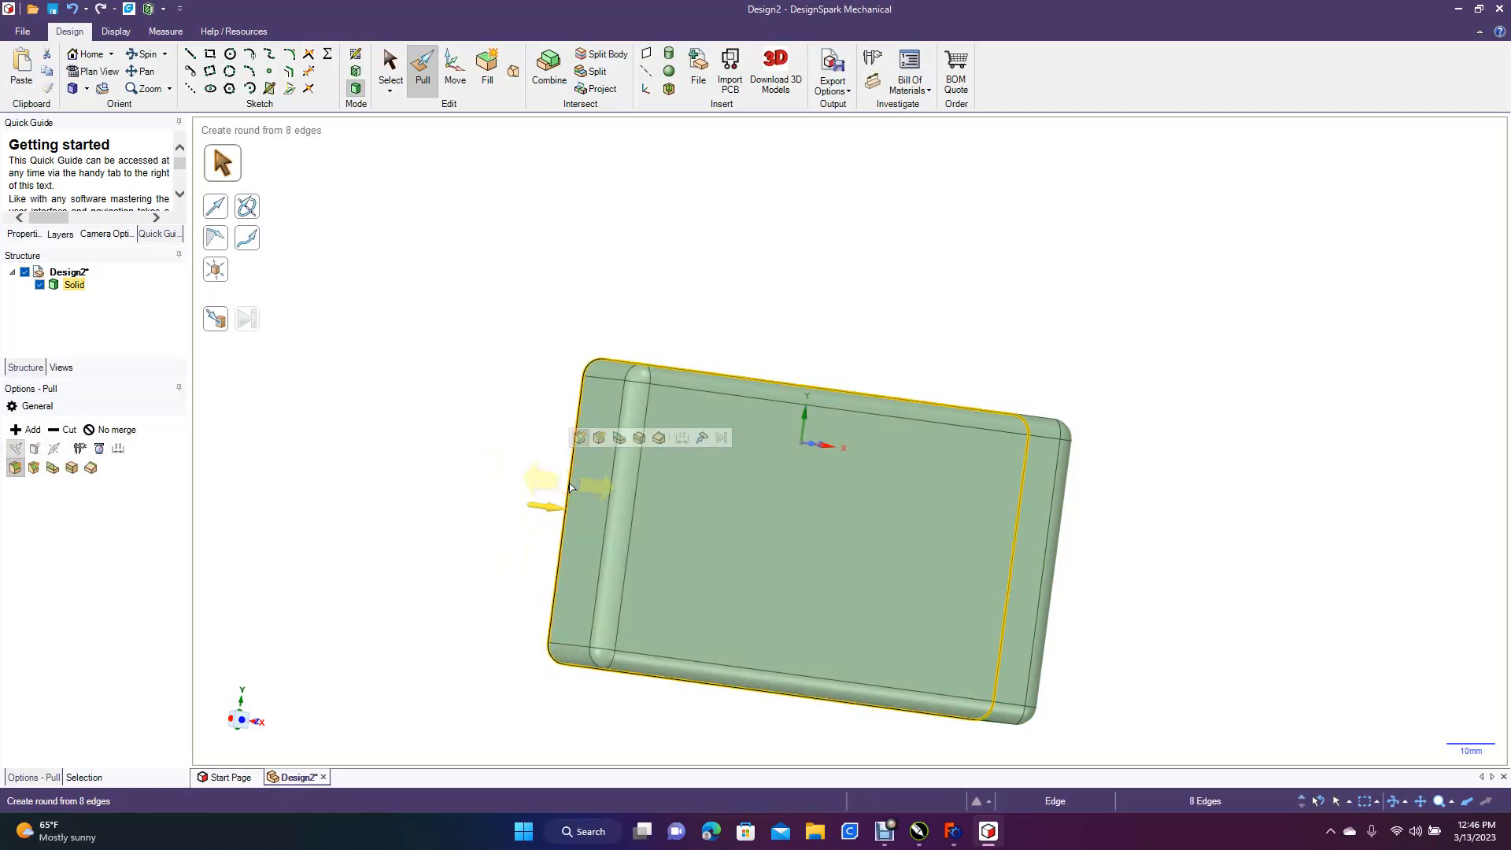
pyautogui.press('Return')
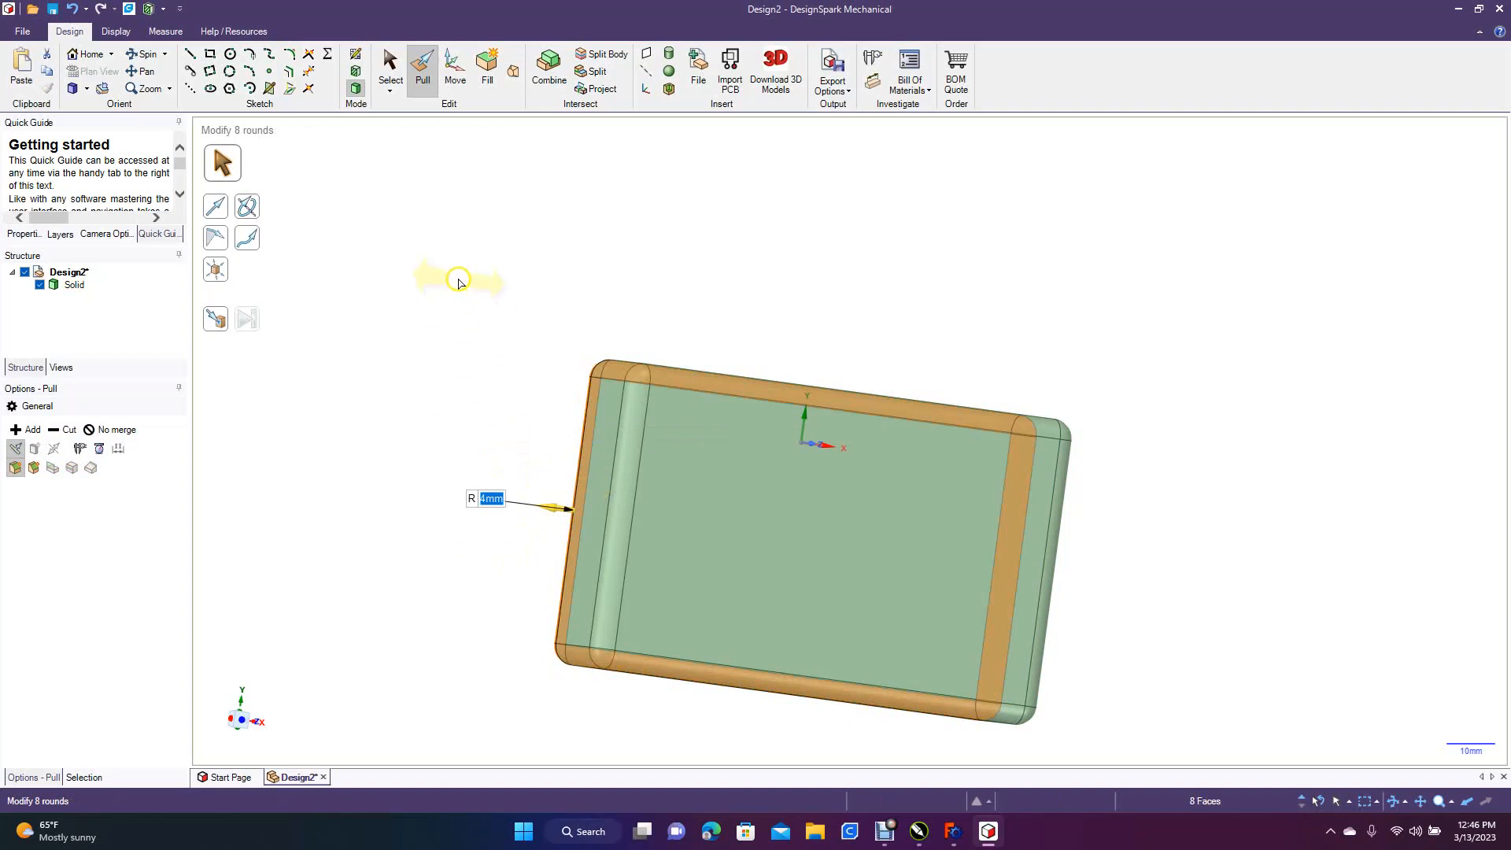
pyautogui.click(459, 281)
# Insert the STEP file Fight text 1 from the Desktop into the design, working square to the block's large face
pyautogui.click(391, 71)
pyautogui.click(671, 512)
pyautogui.click(691, 511)
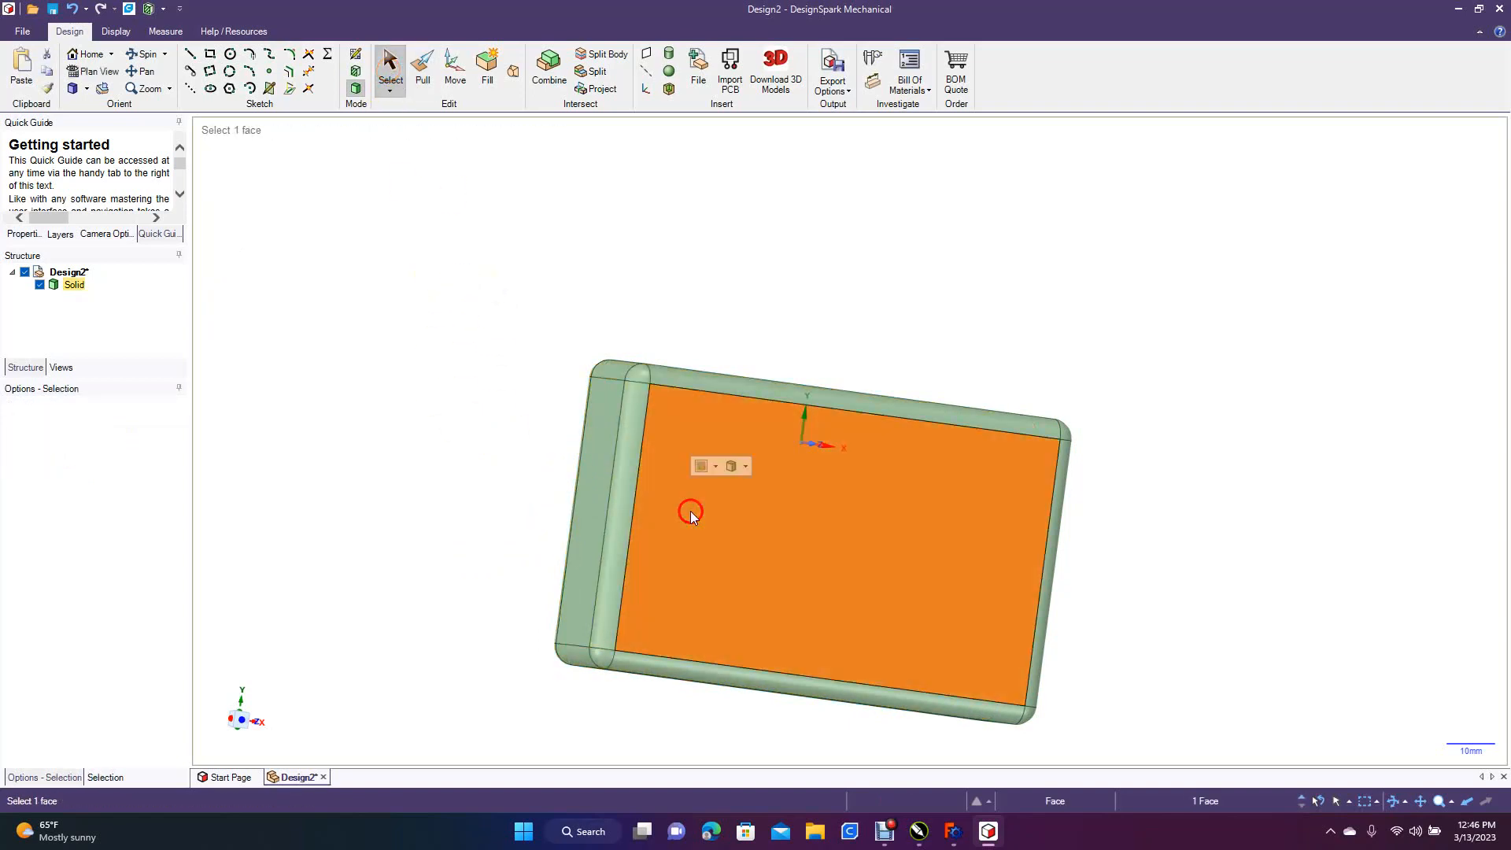
pyautogui.click(93, 71)
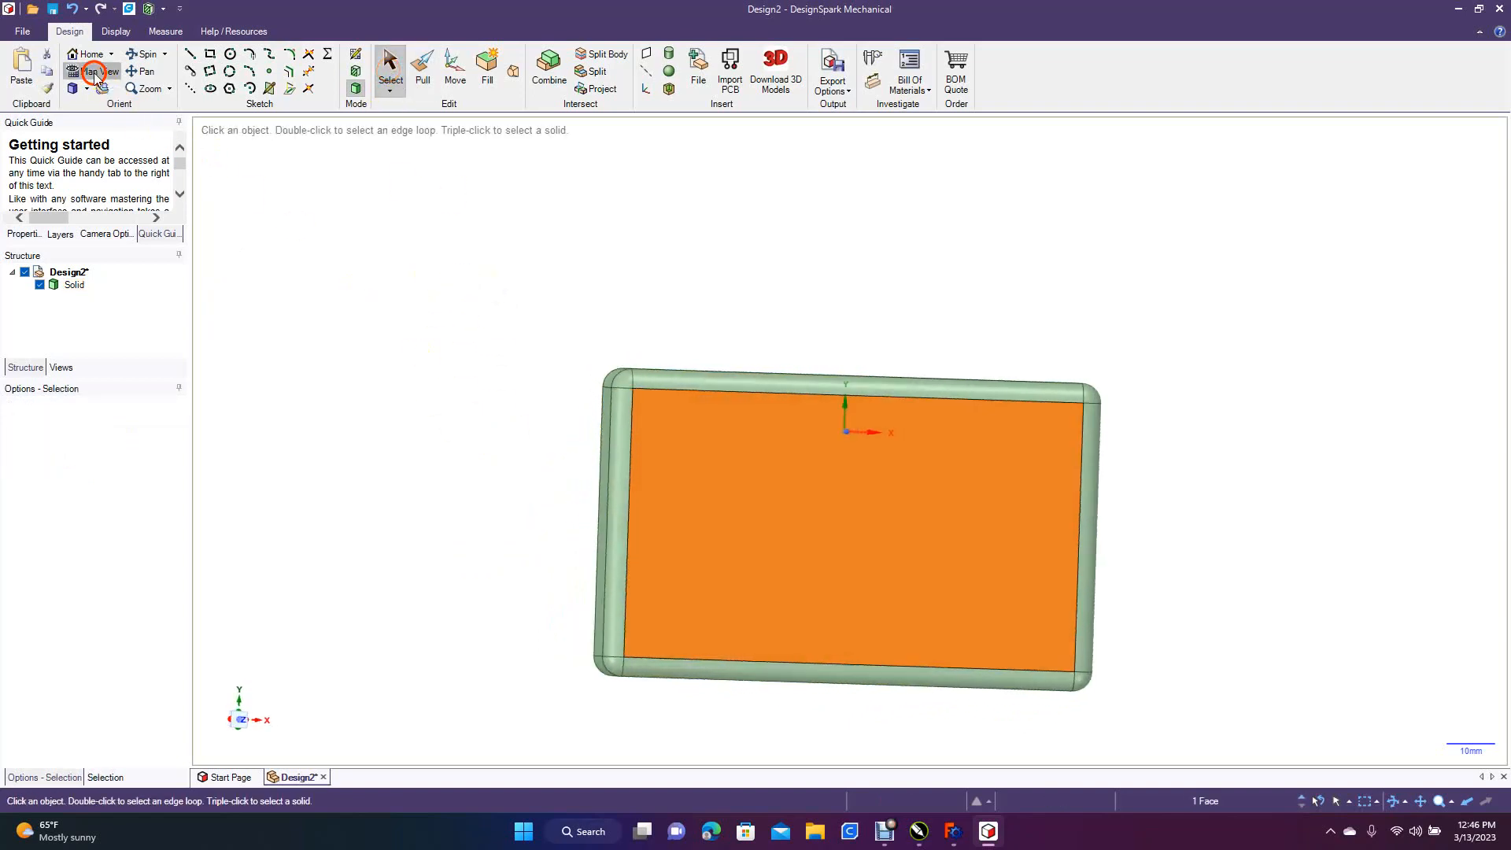
pyautogui.click(698, 69)
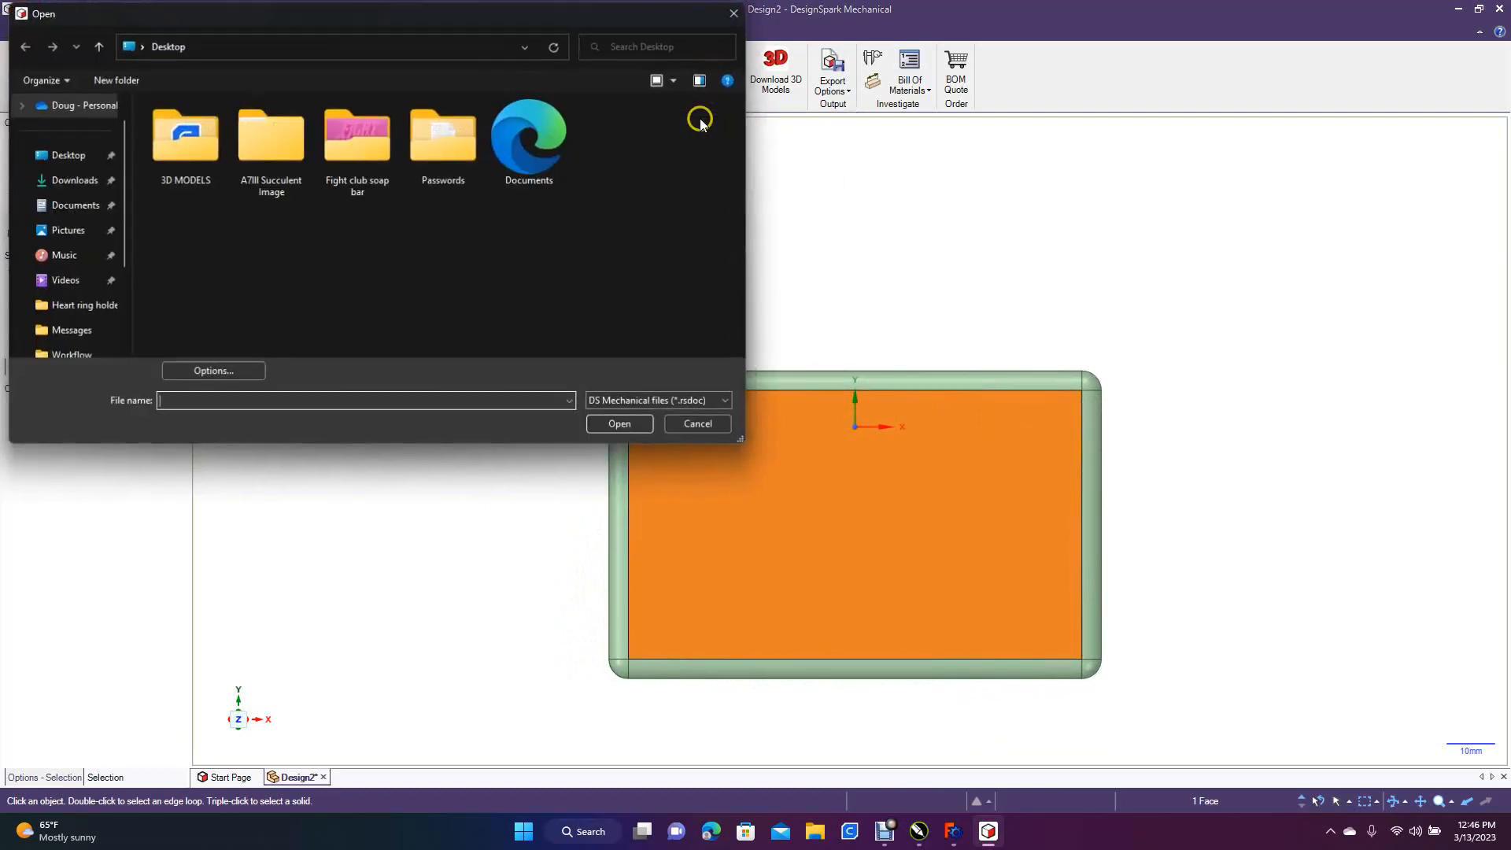
pyautogui.click(618, 402)
pyautogui.click(632, 476)
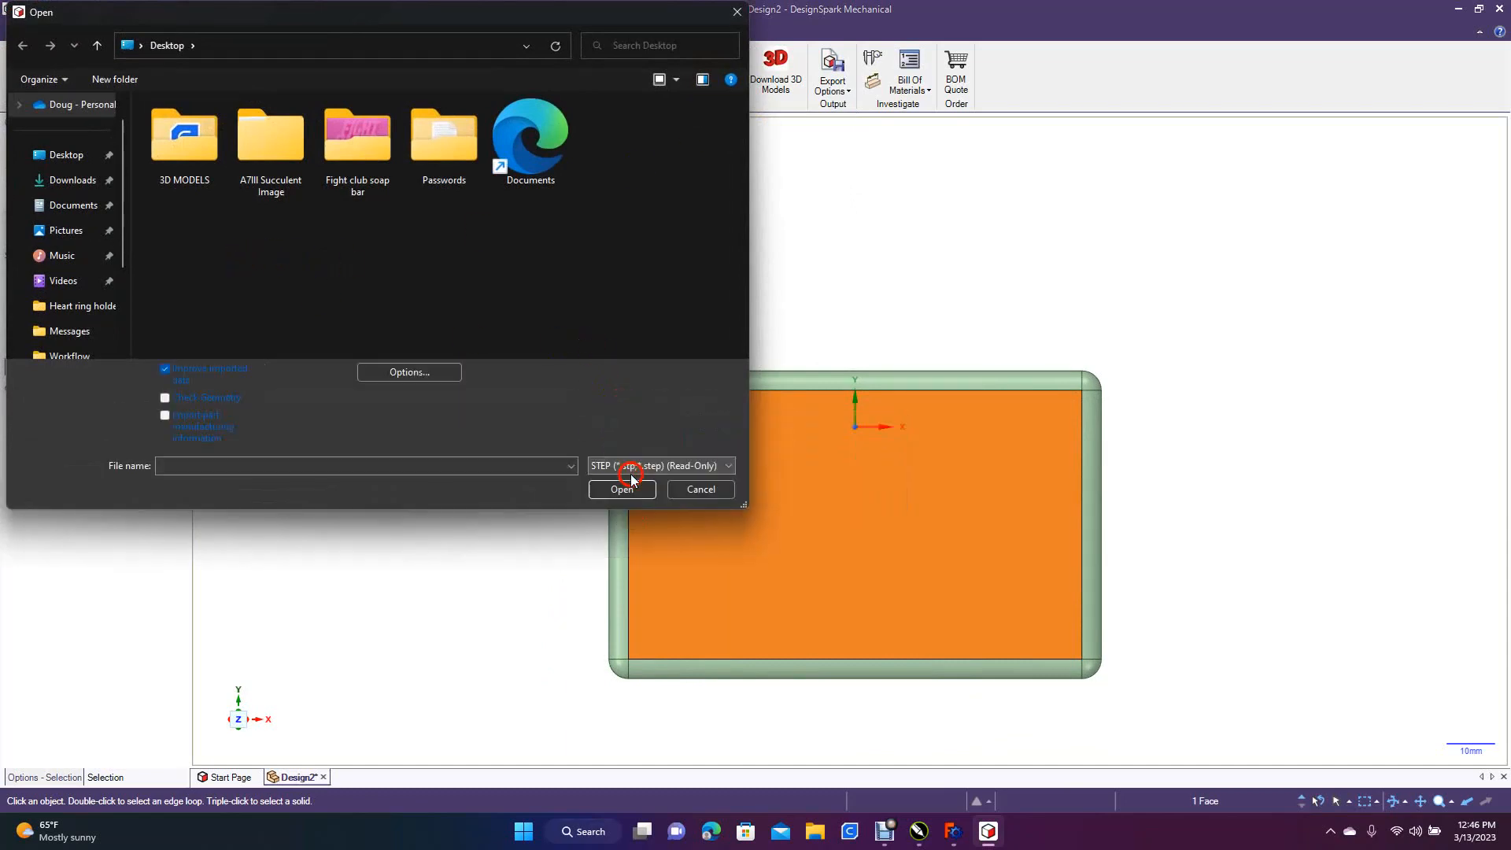
pyautogui.doubleClick(617, 138)
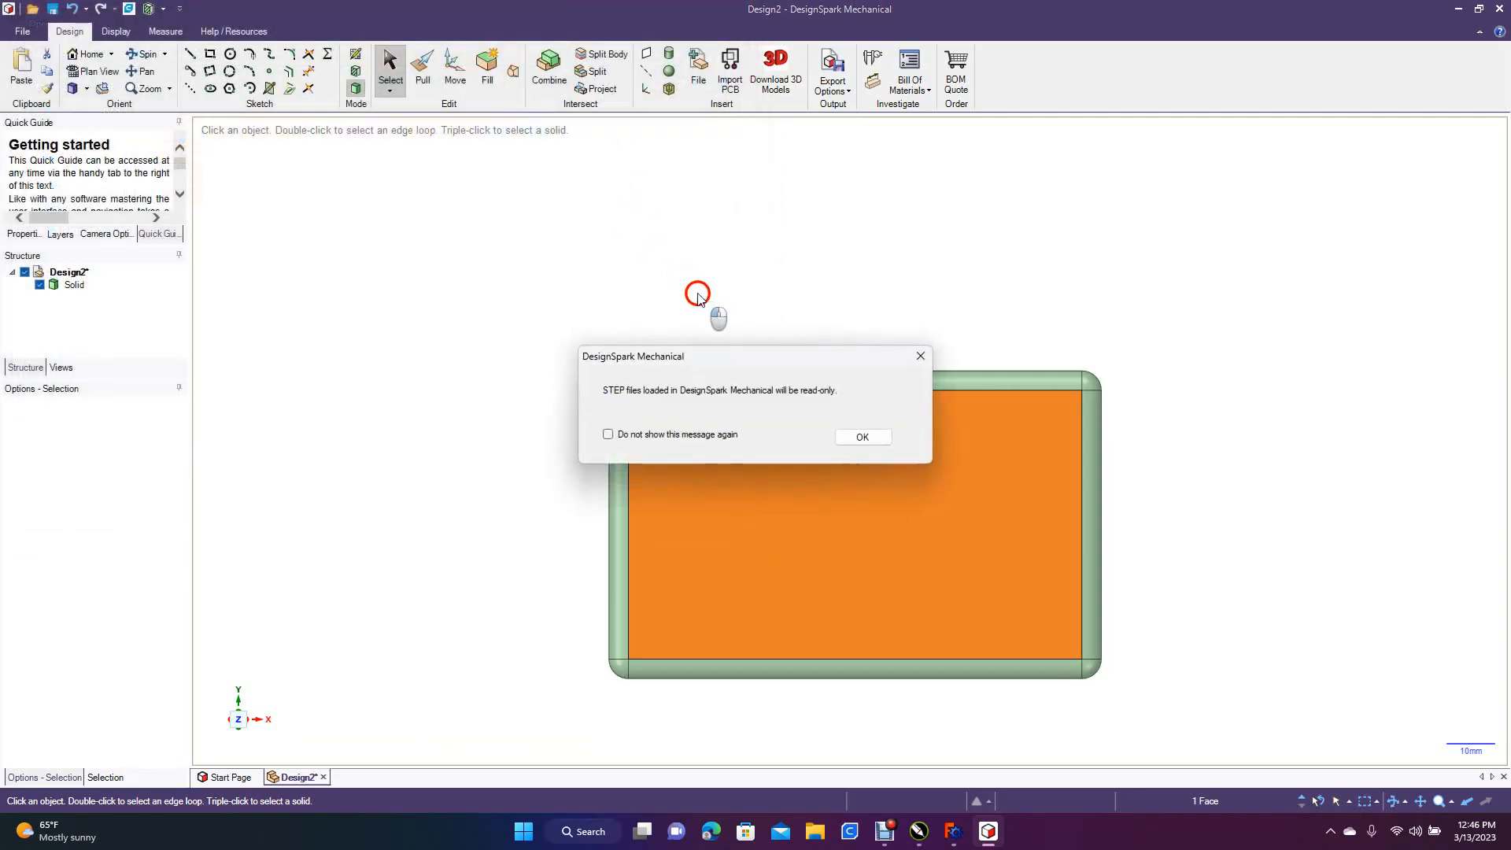
pyautogui.click(875, 435)
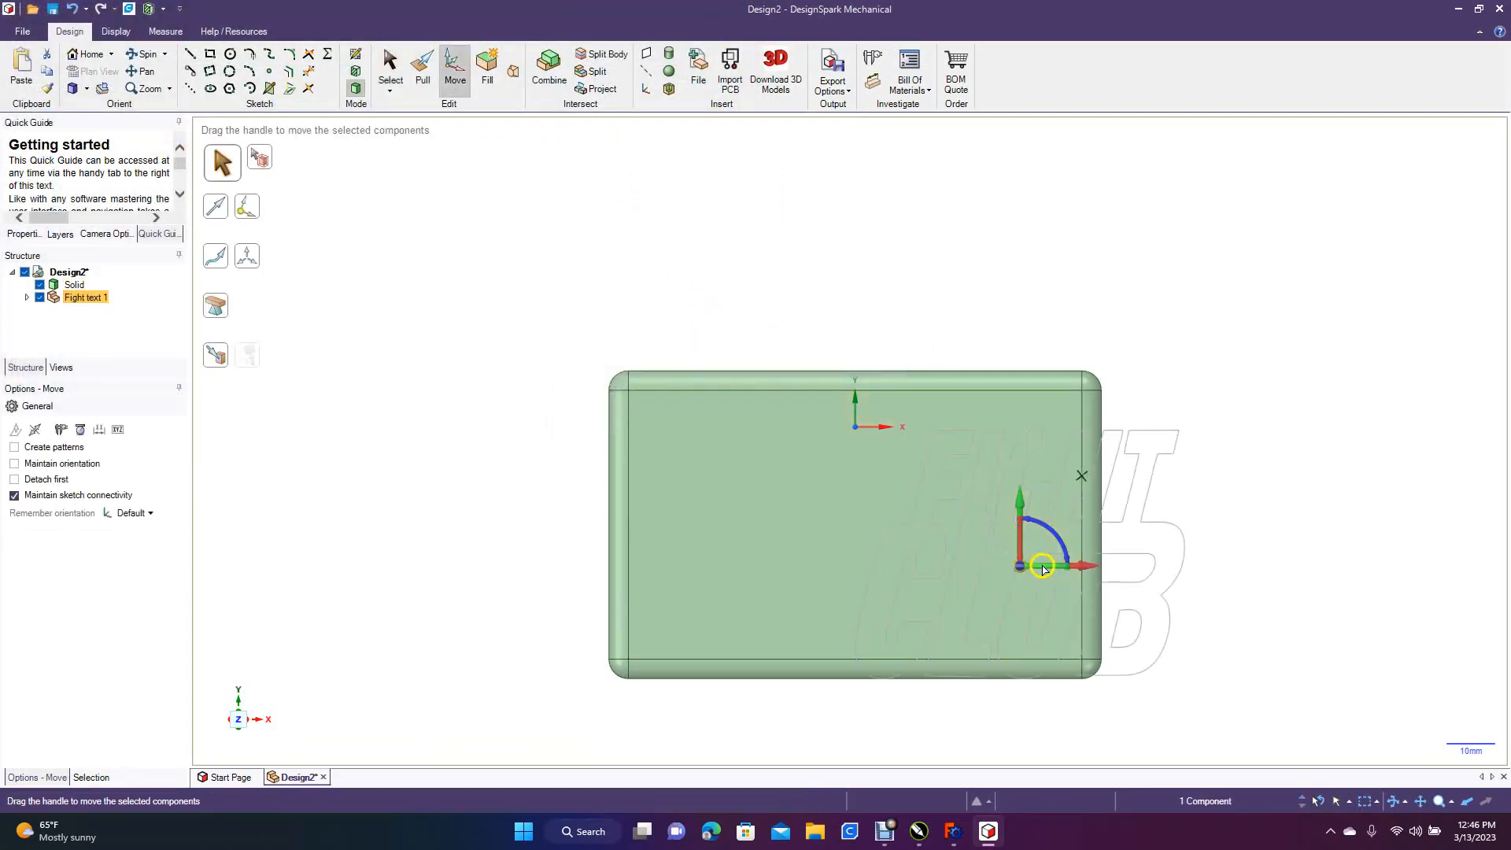
# Move the inserted Fight text 1 component up along Y by about 72 mm, clear of the block
pyautogui.moveTo(1019, 503); pyautogui.dragTo(982, 152)
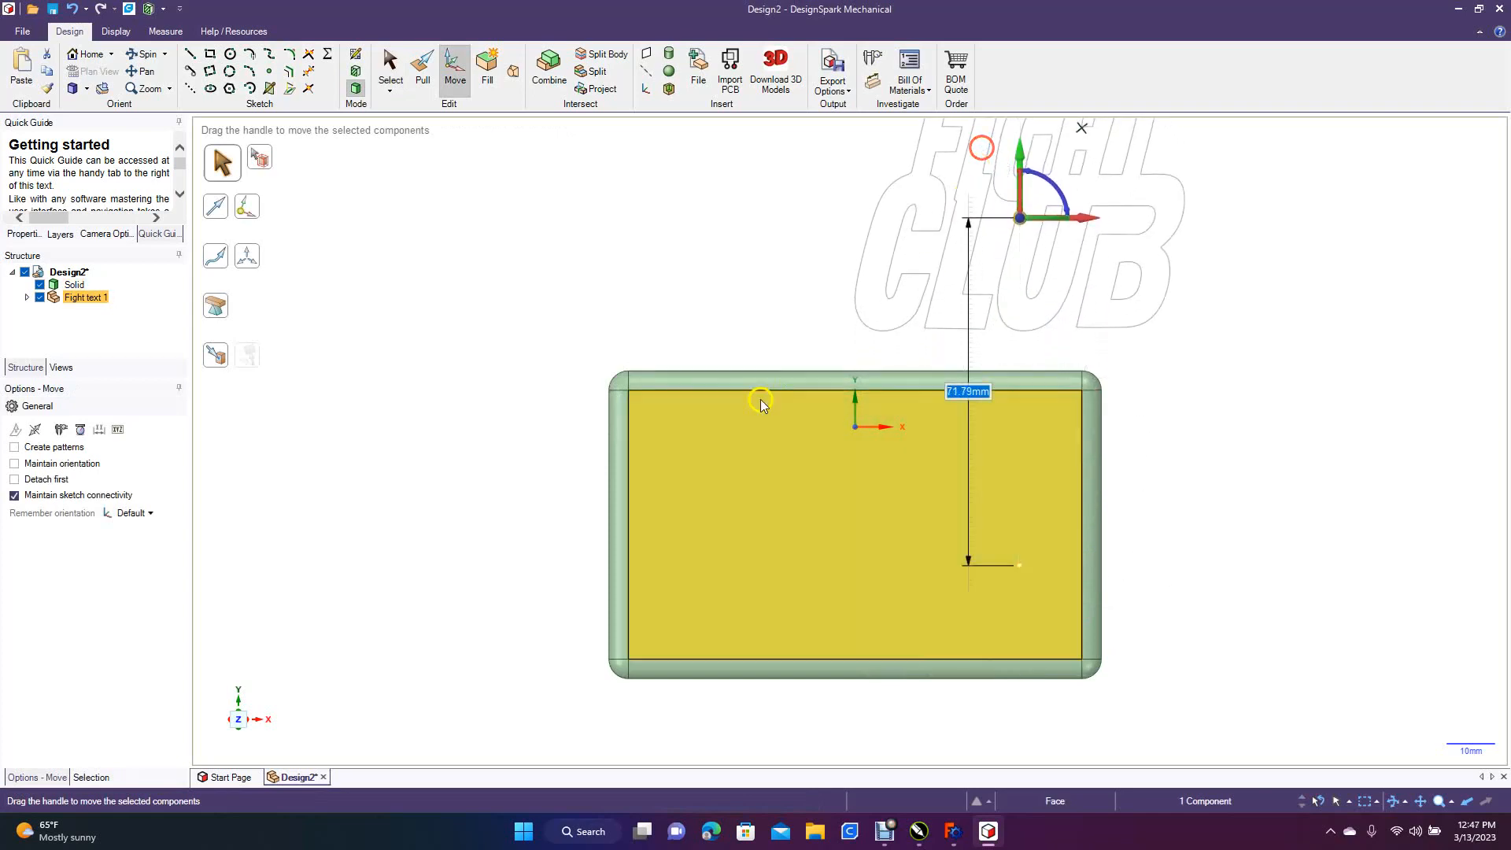
pyautogui.scroll(-5, 729, 425)
pyautogui.click(754, 293)
# Fill all the lettering outlines into a surface and select the filled lettering
pyautogui.moveTo(776, 212); pyautogui.dragTo(1052, 395)
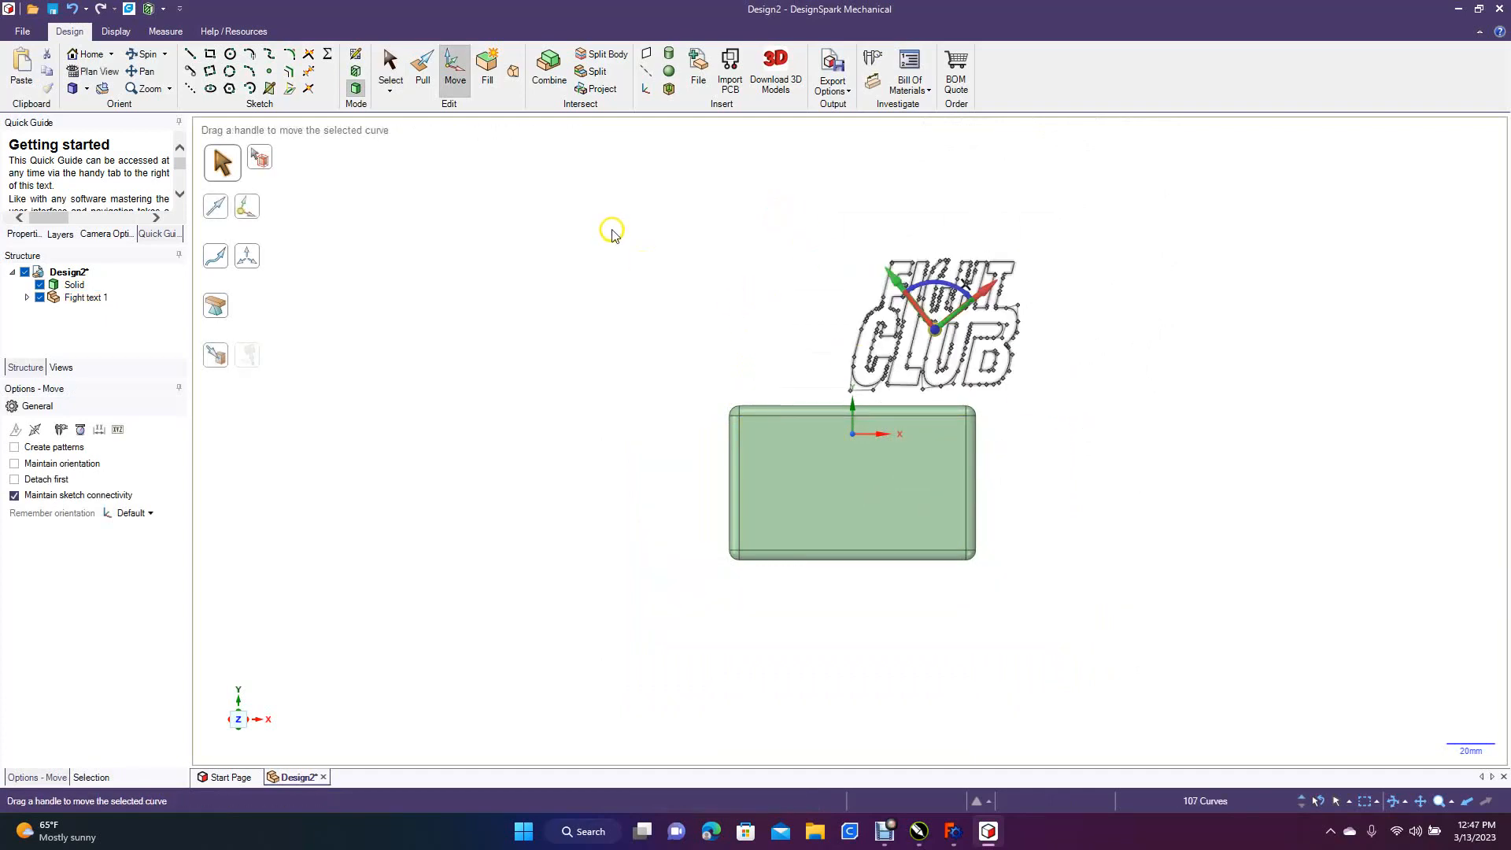
pyautogui.click(486, 77)
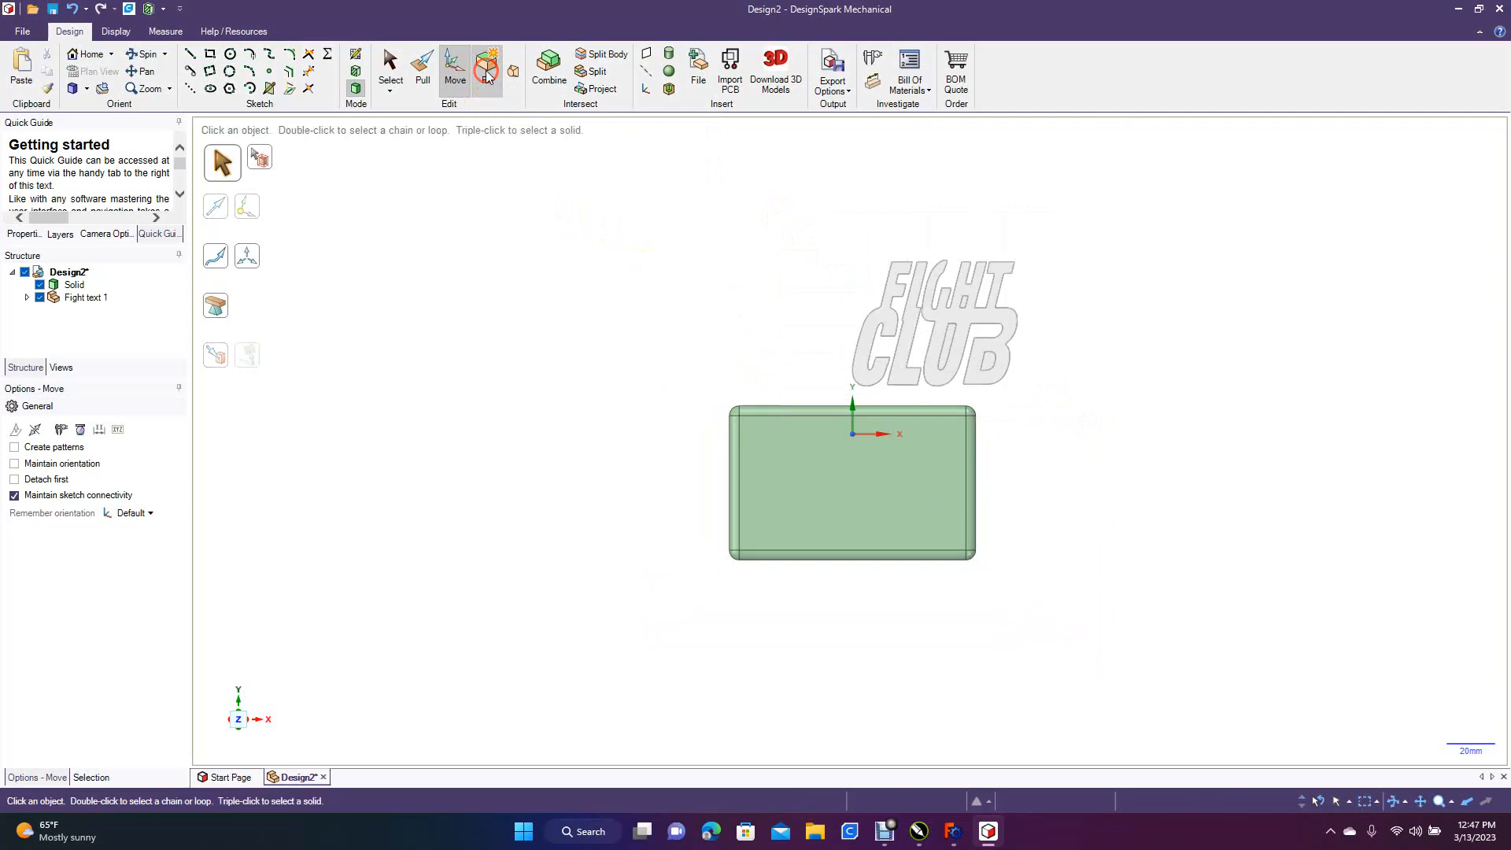
pyautogui.moveTo(819, 236); pyautogui.dragTo(1039, 396)
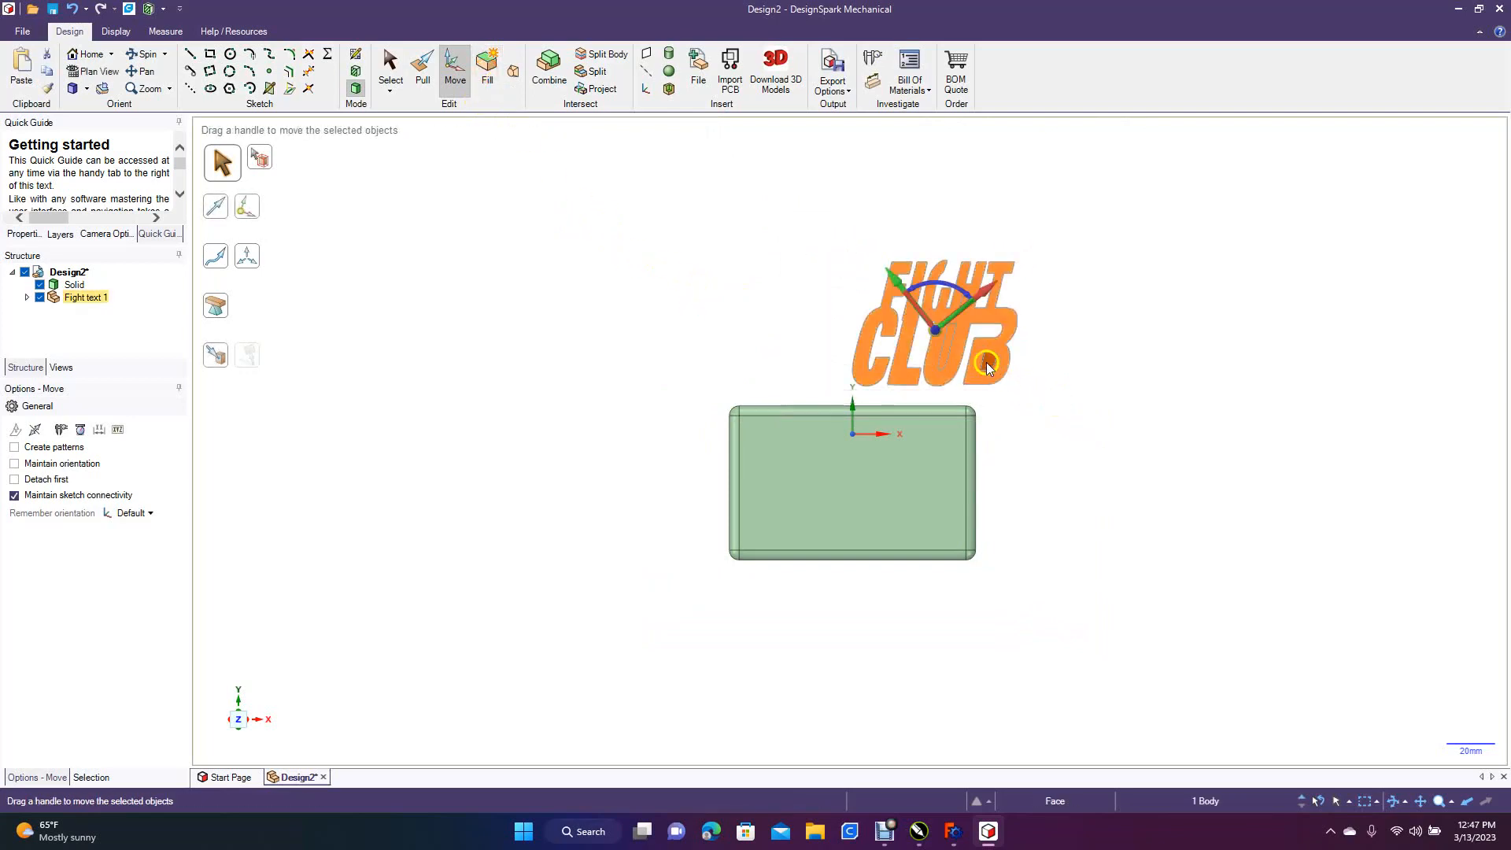
# Move the filled Fight Club lettering onto the block and center it by eye on the large face
pyautogui.moveTo(988, 298); pyautogui.dragTo(871, 458)
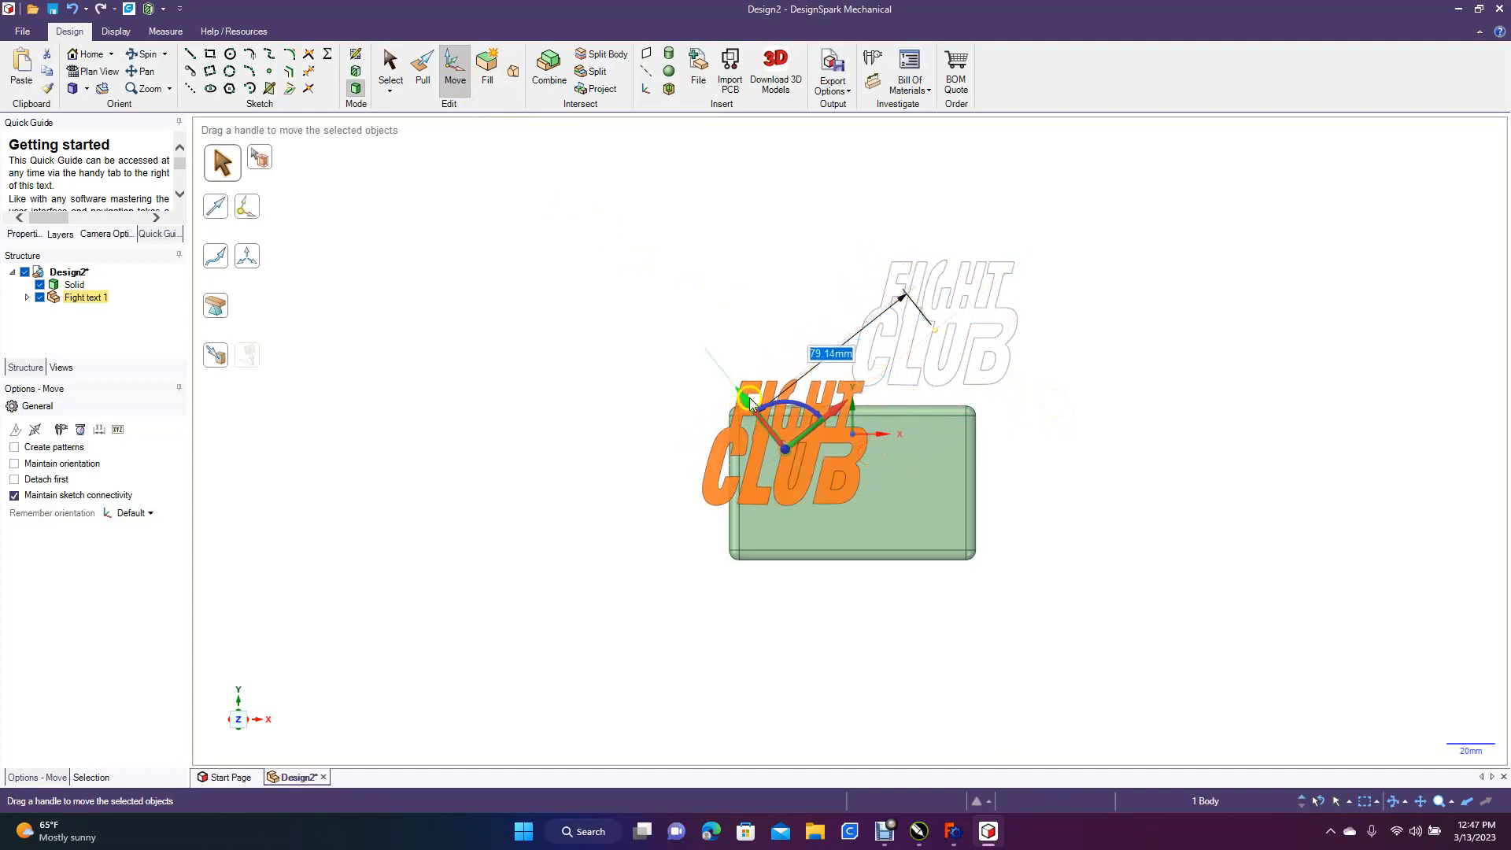
pyautogui.moveTo(747, 401); pyautogui.dragTo(790, 441)
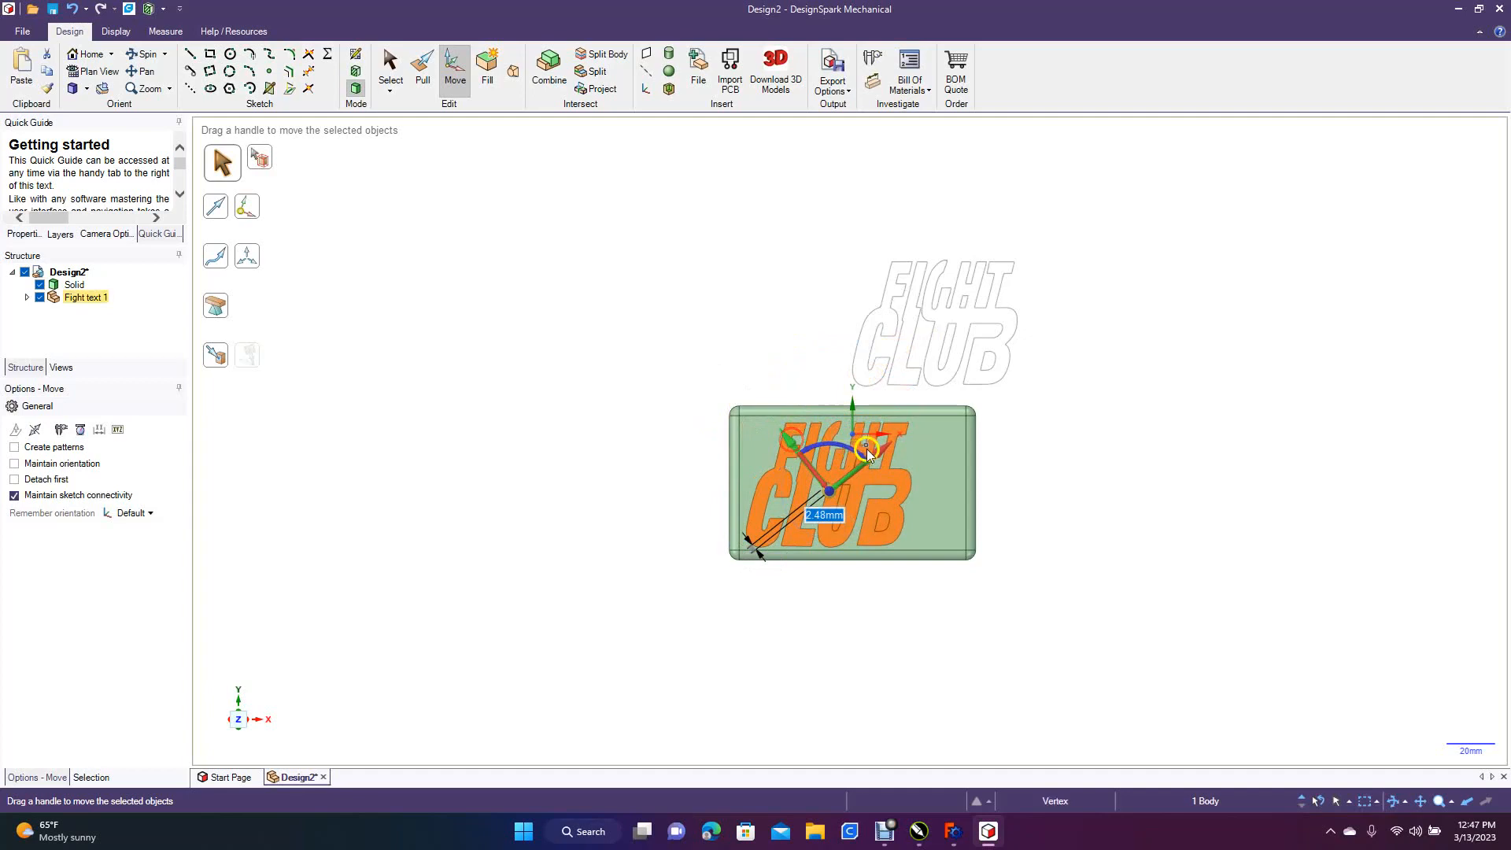
pyautogui.moveTo(880, 456); pyautogui.dragTo(887, 454)
pyautogui.moveTo(795, 438); pyautogui.dragTo(798, 443)
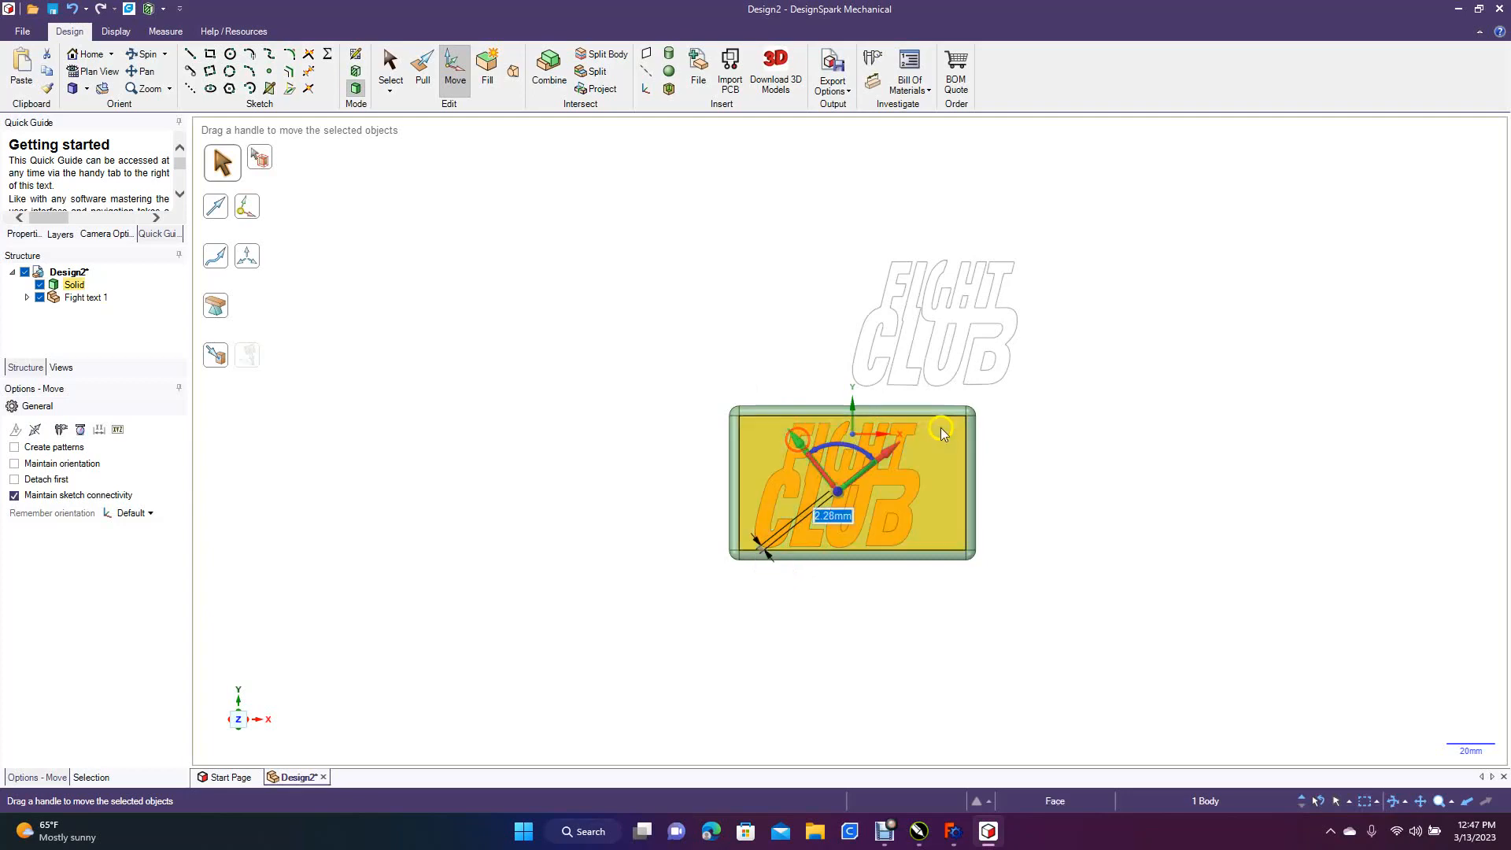
pyautogui.moveTo(892, 453); pyautogui.dragTo(808, 448)
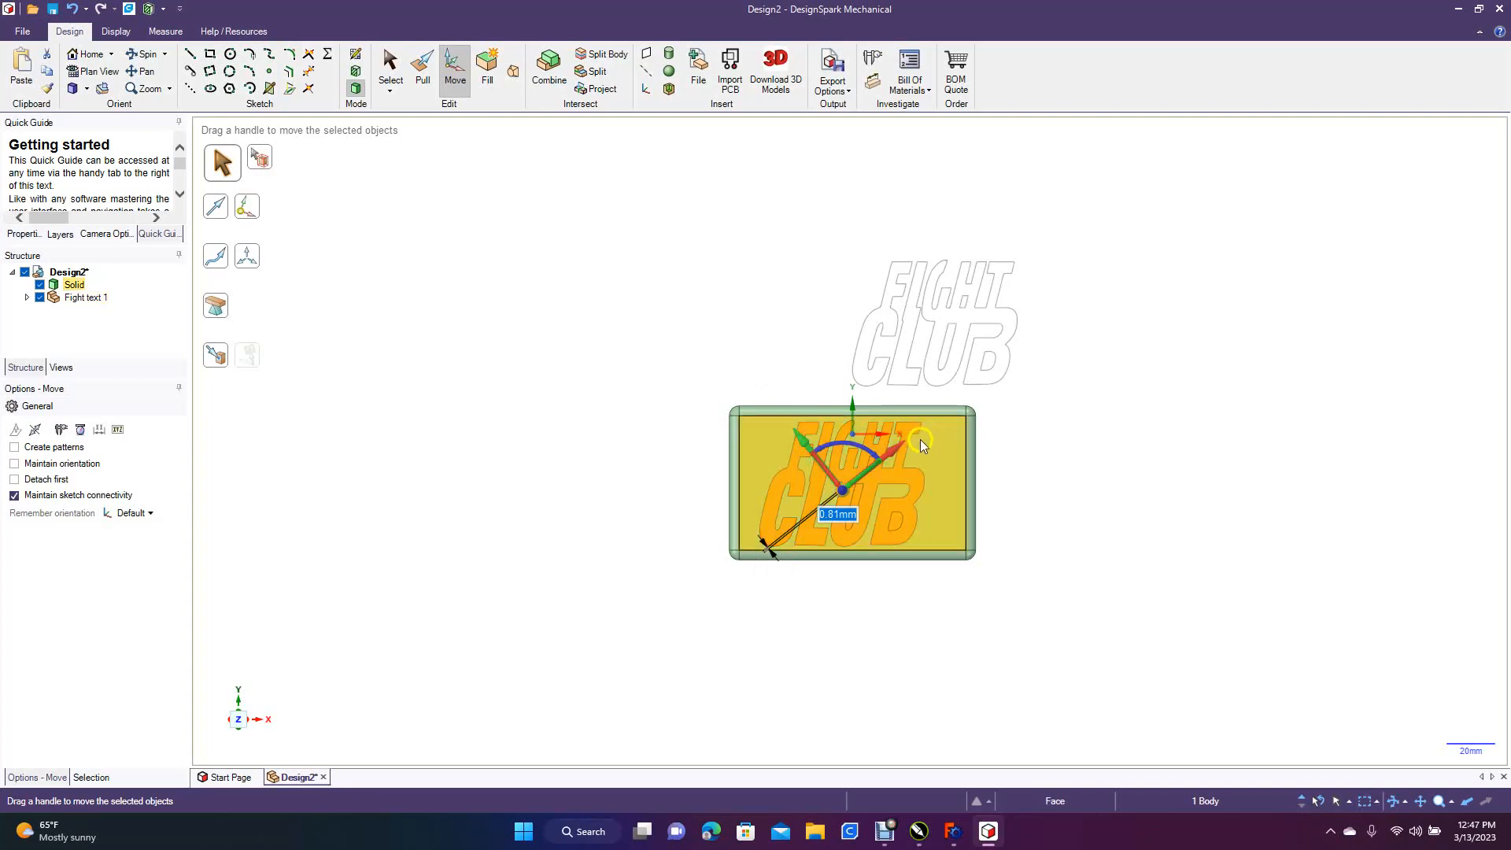
pyautogui.moveTo(901, 446); pyautogui.dragTo(905, 447)
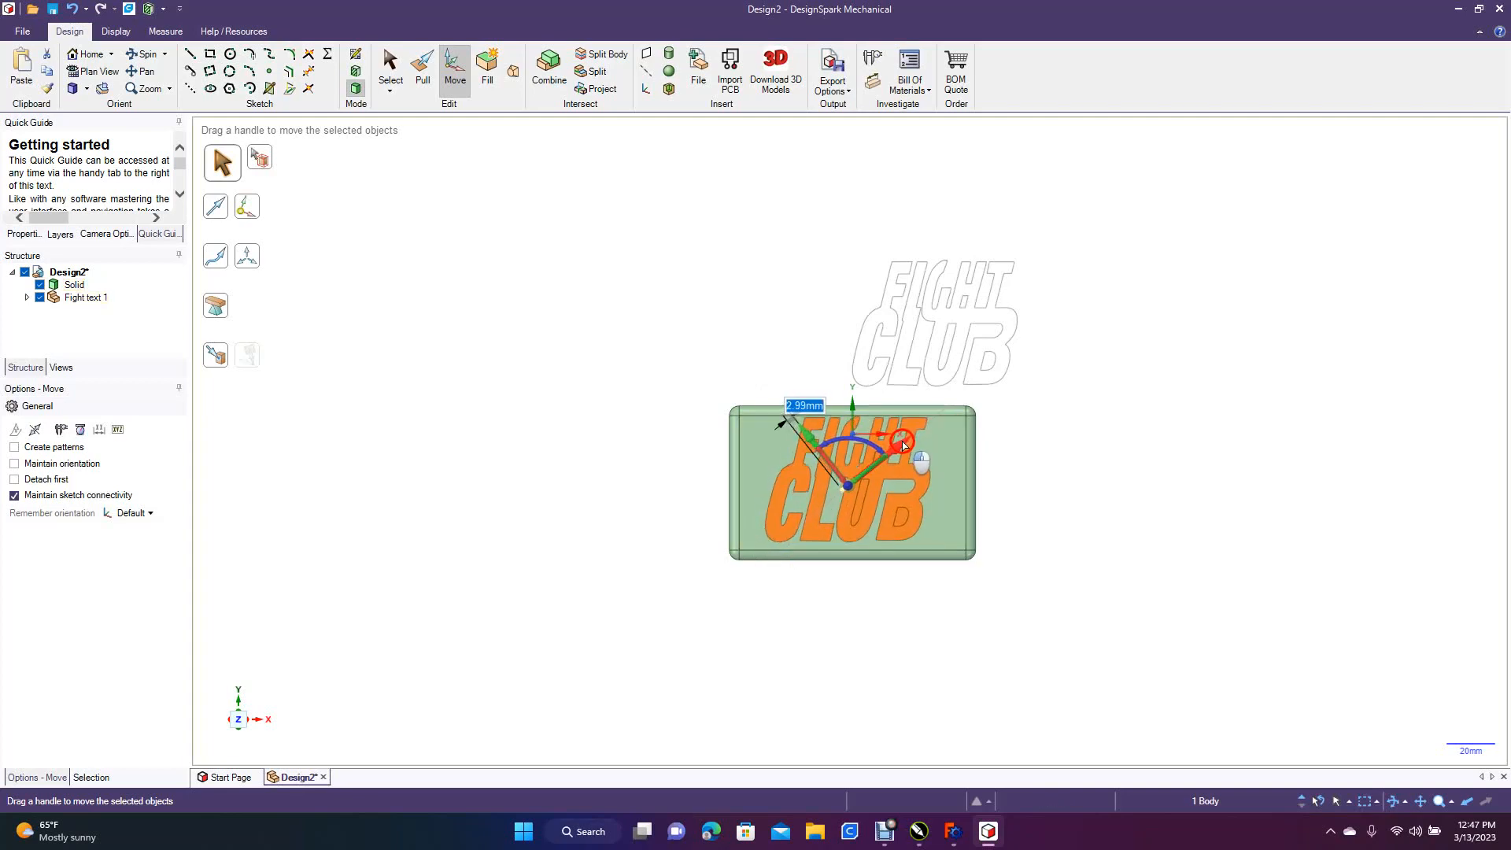
pyautogui.moveTo(809, 442); pyautogui.dragTo(811, 445)
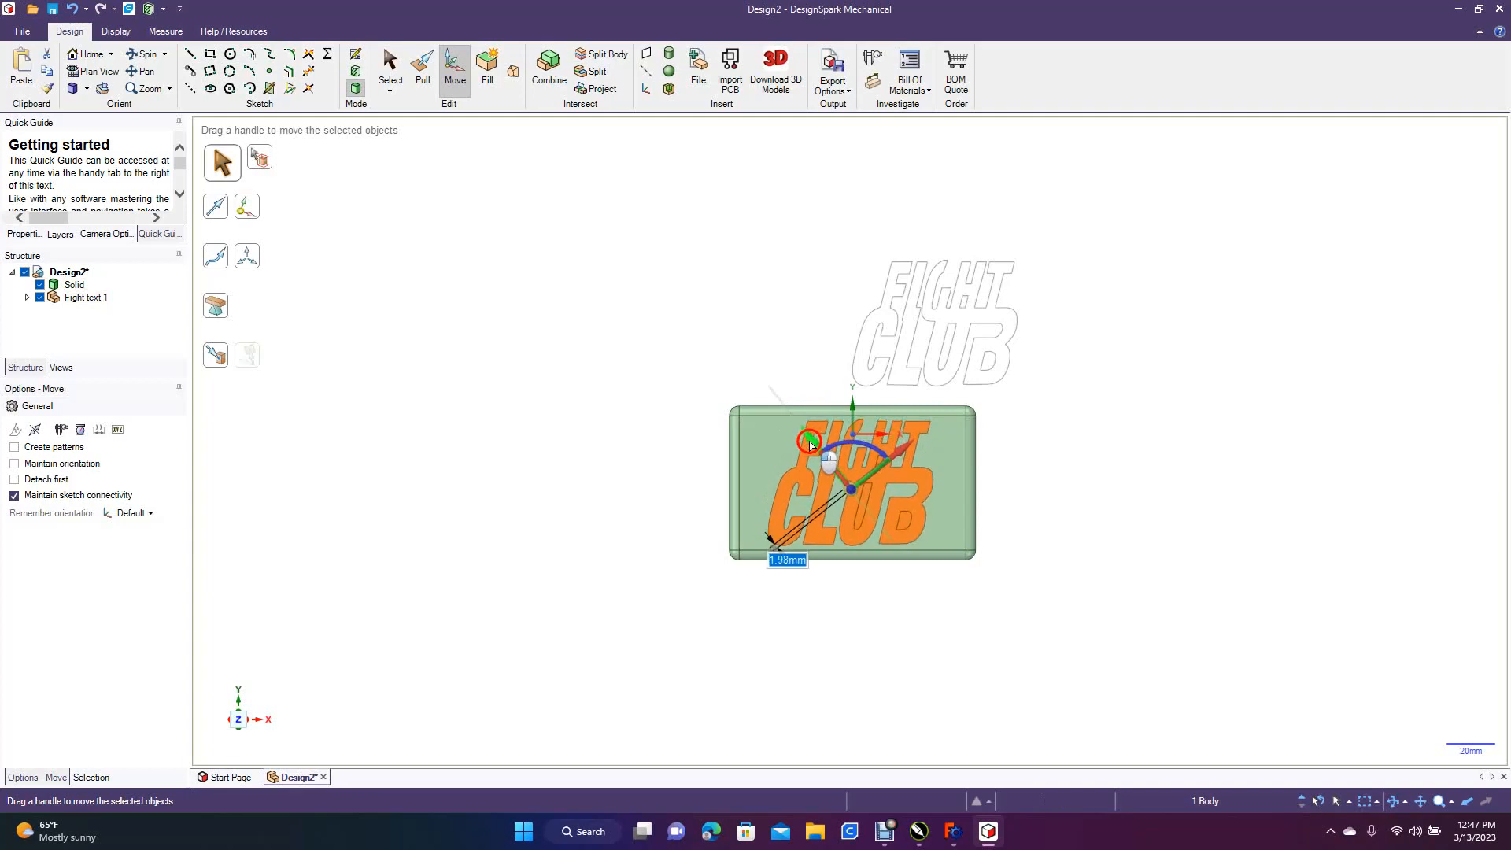
pyautogui.moveTo(811, 446); pyautogui.dragTo(812, 446)
# Pull all the lettering faces outward 4 mm so they stand raised from the block's large face
pyautogui.click(144, 53)
pyautogui.moveTo(391, 445); pyautogui.dragTo(414, 466)
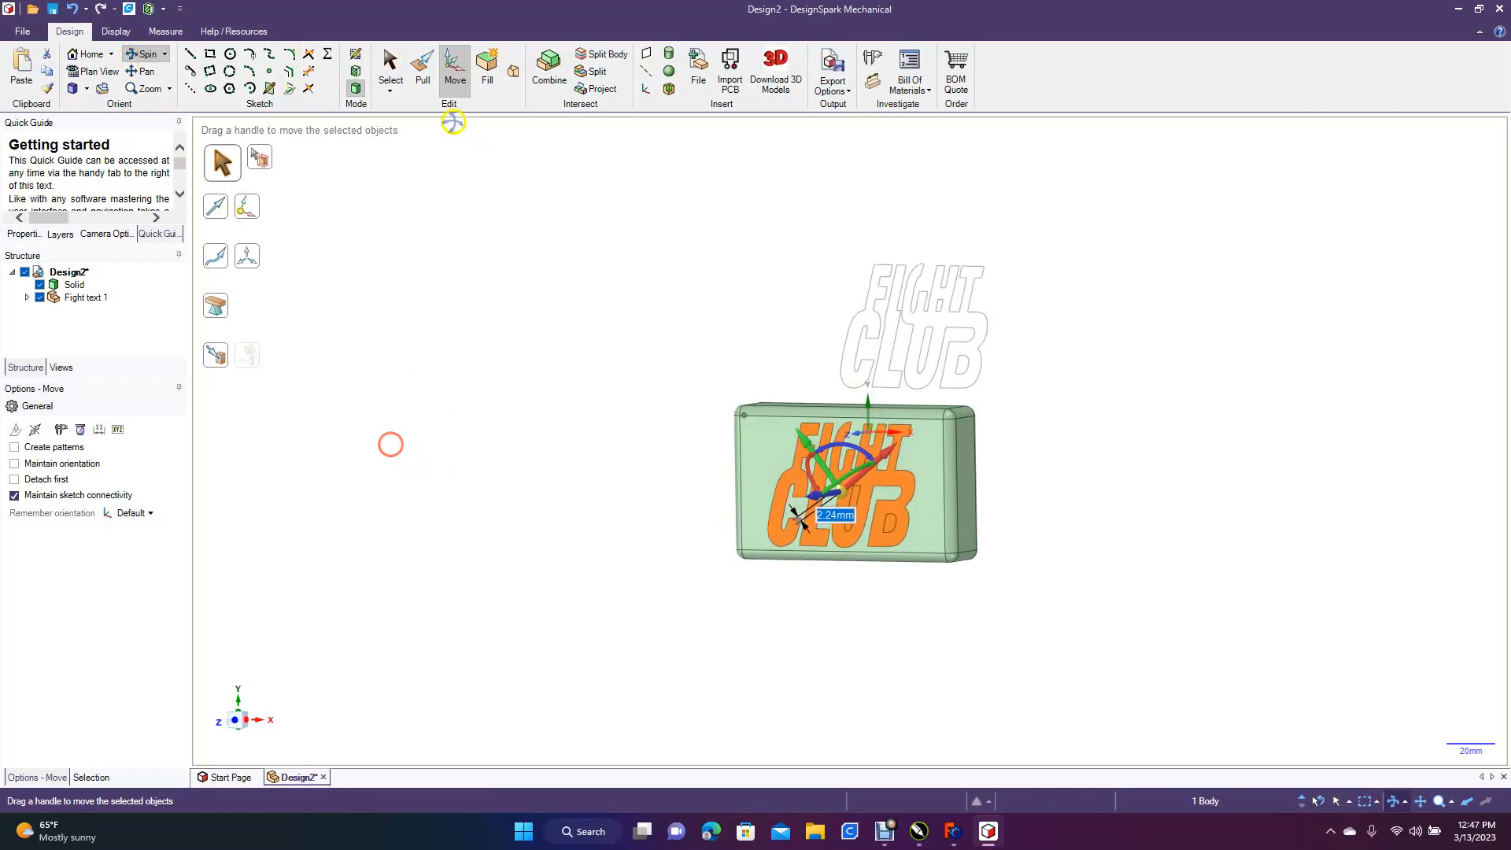
pyautogui.click(422, 69)
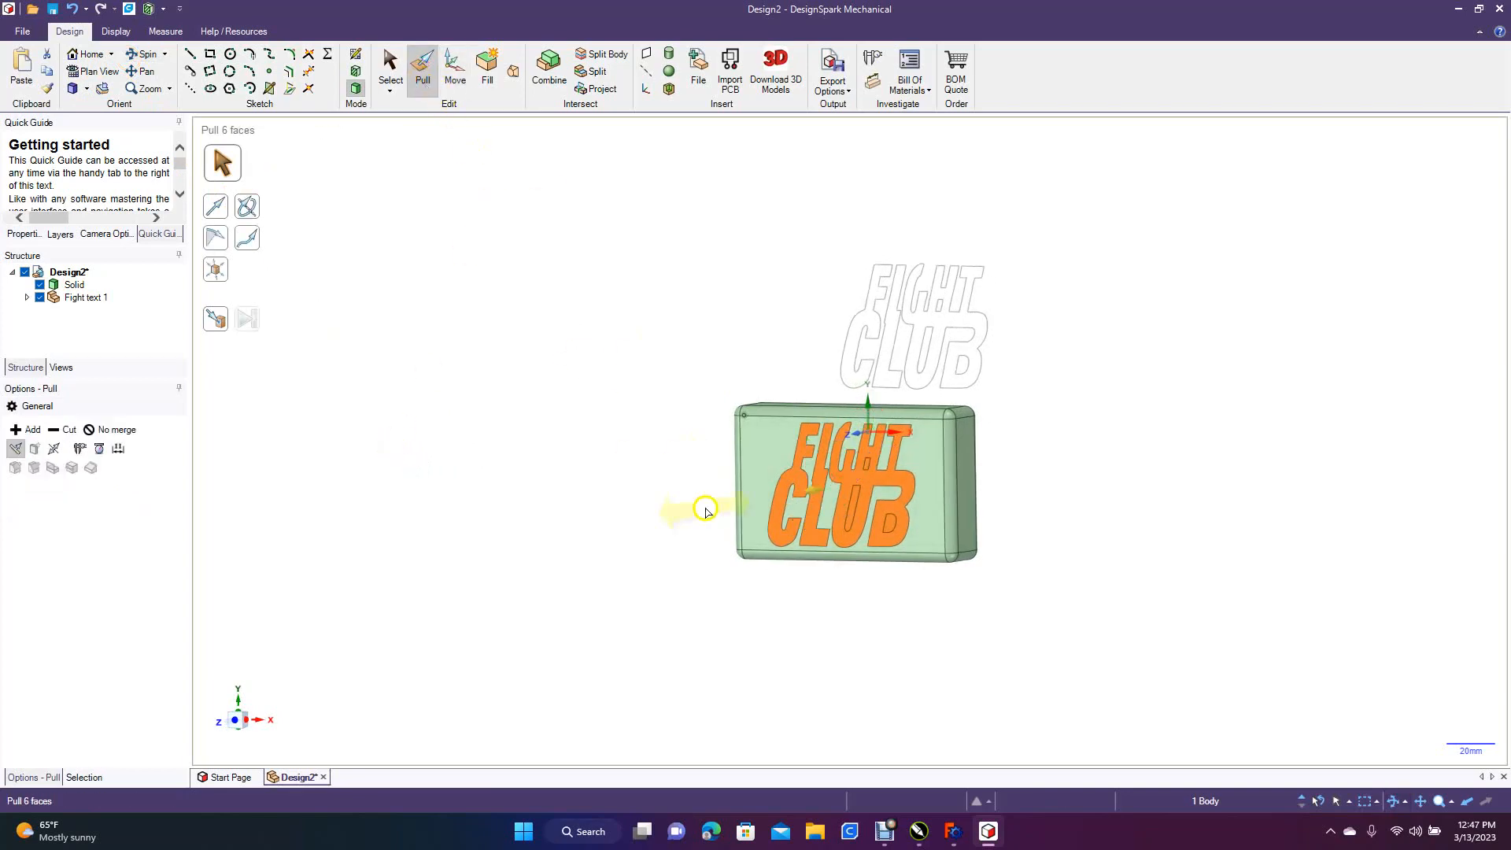
pyautogui.click(818, 494)
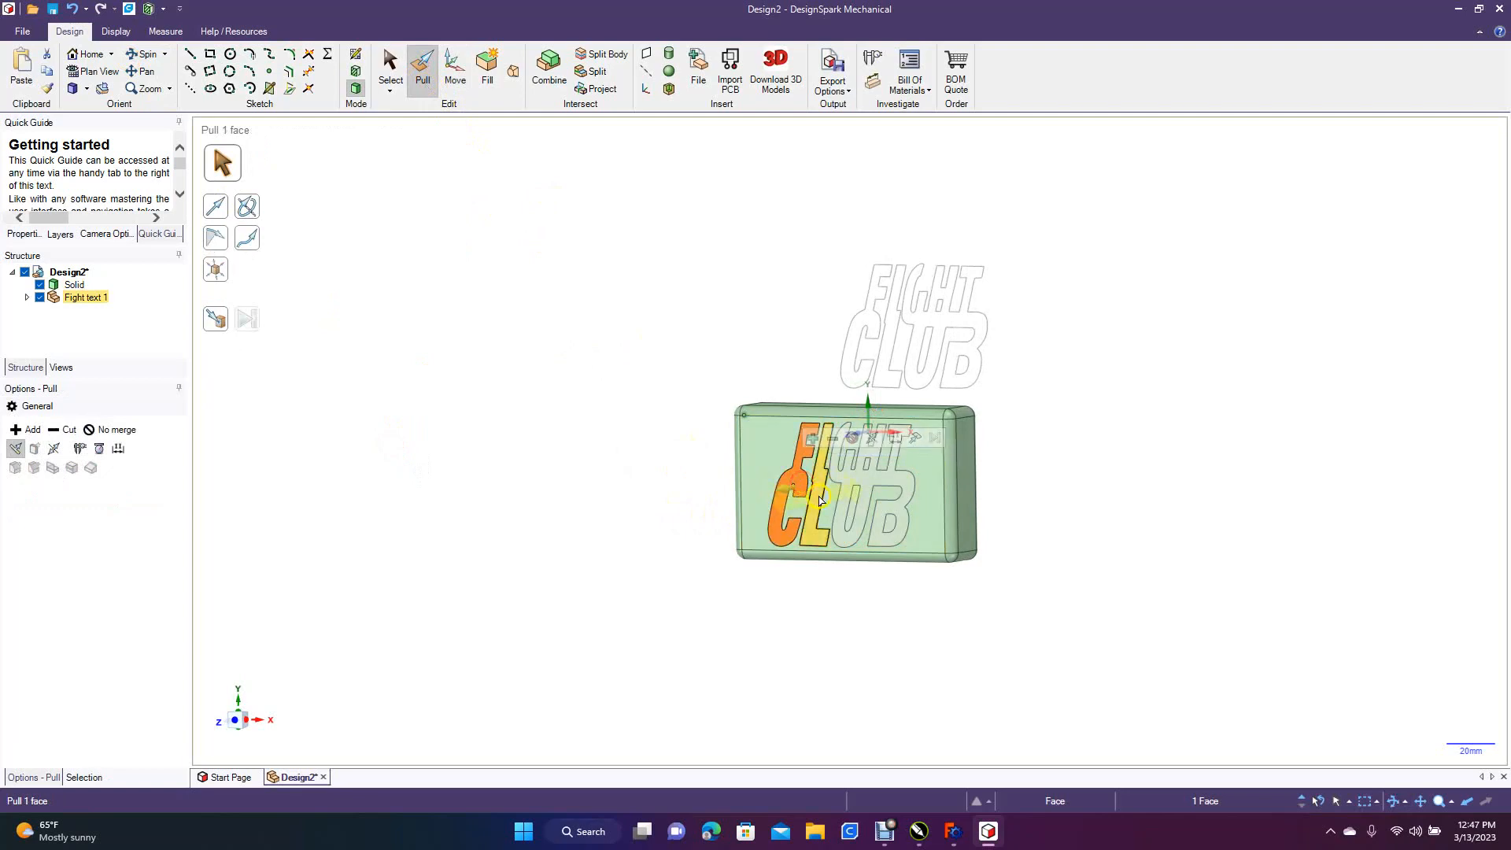
pyautogui.keyDown('ctrl'); pyautogui.click(840, 505); pyautogui.keyUp('ctrl')
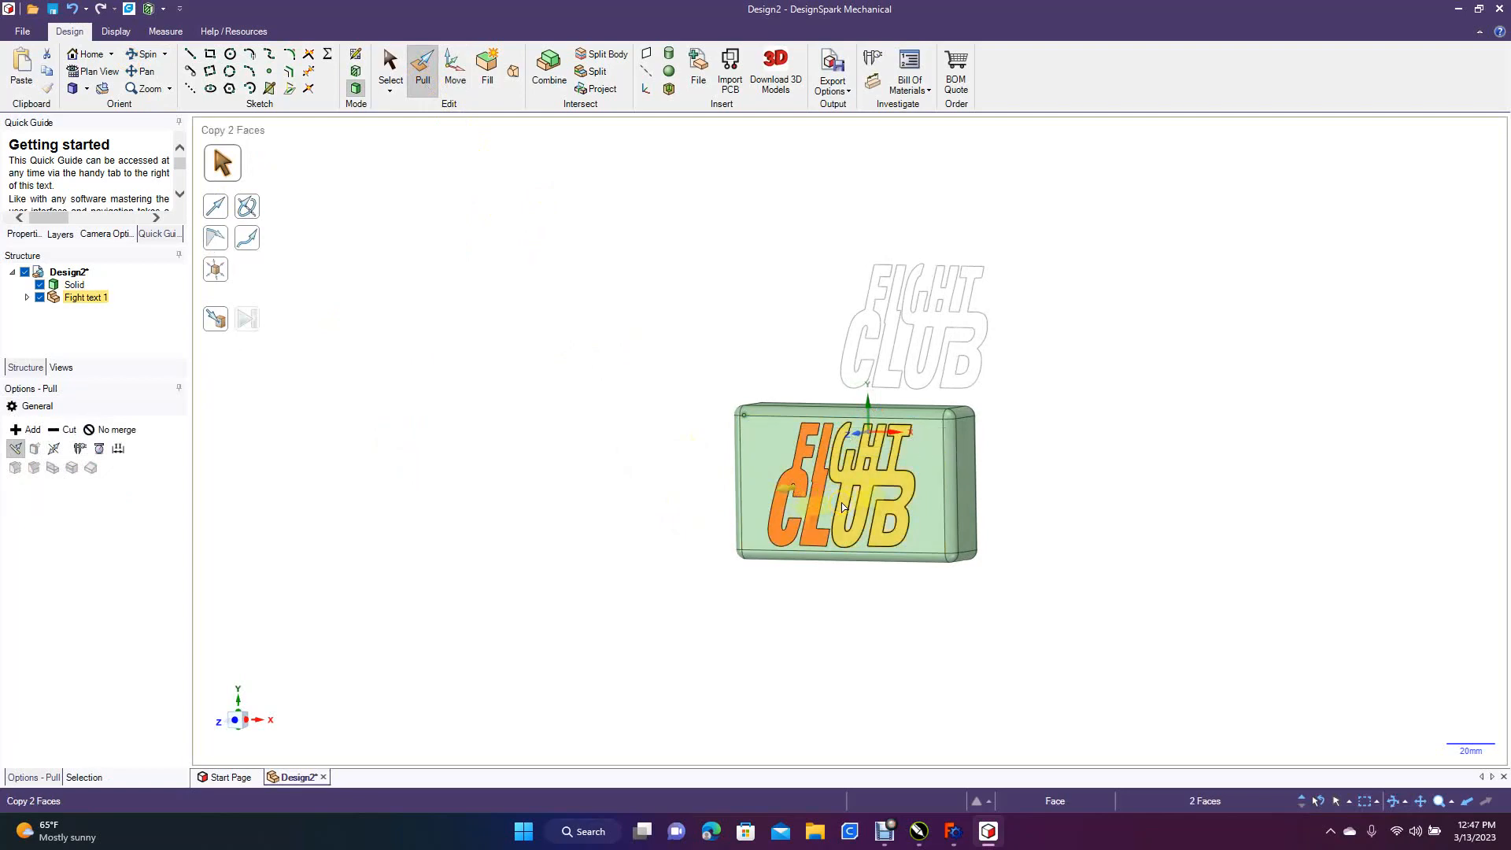
pyautogui.keyDown('ctrl'); pyautogui.click(842, 504); pyautogui.keyUp('ctrl')
pyautogui.moveTo(839, 504); pyautogui.dragTo(841, 514)
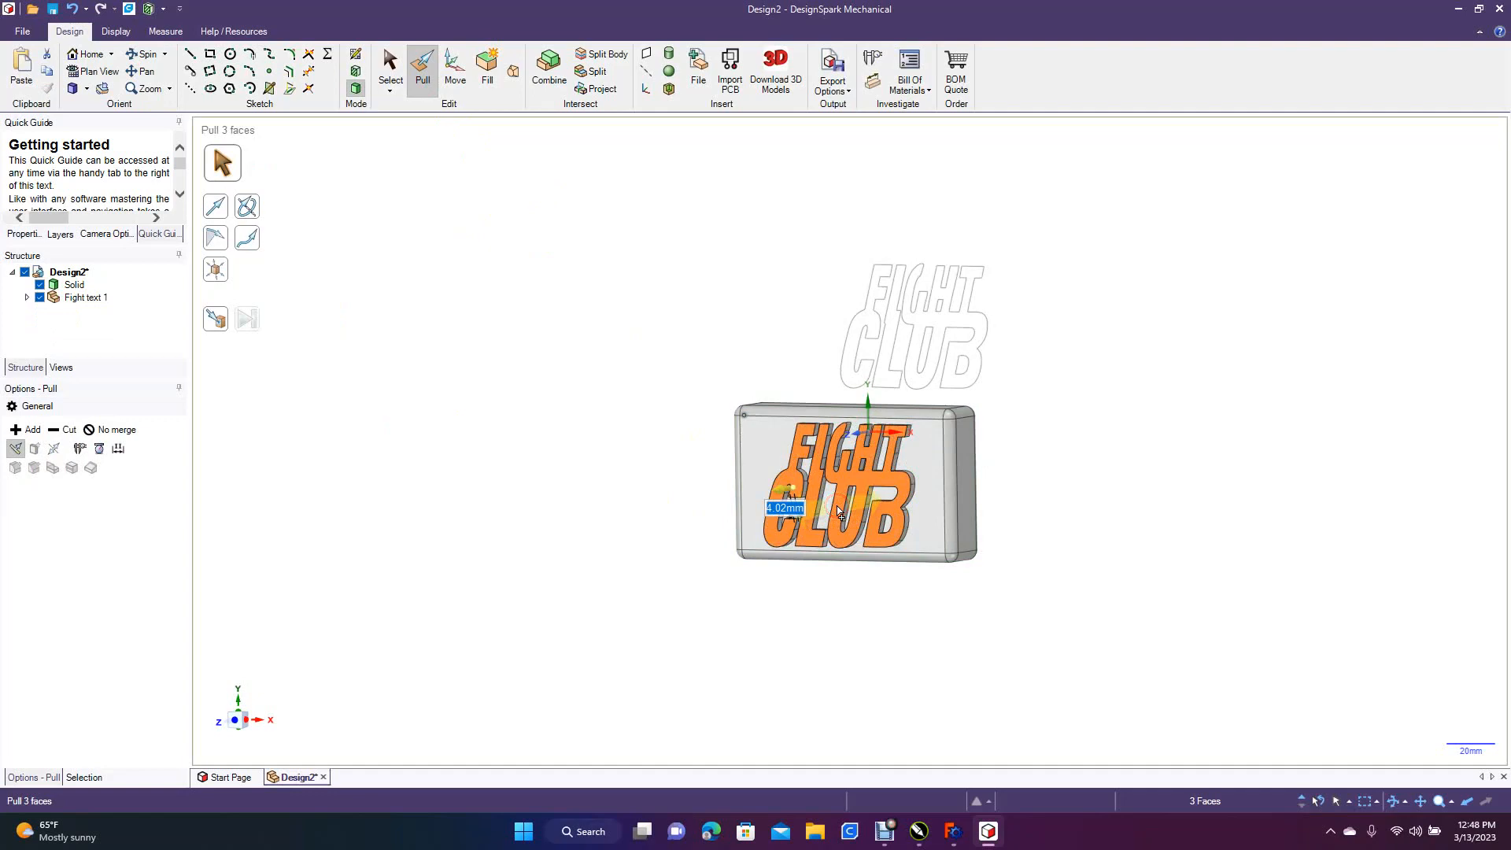
pyautogui.write('4')
pyautogui.press('Return')
pyautogui.click(600, 410)
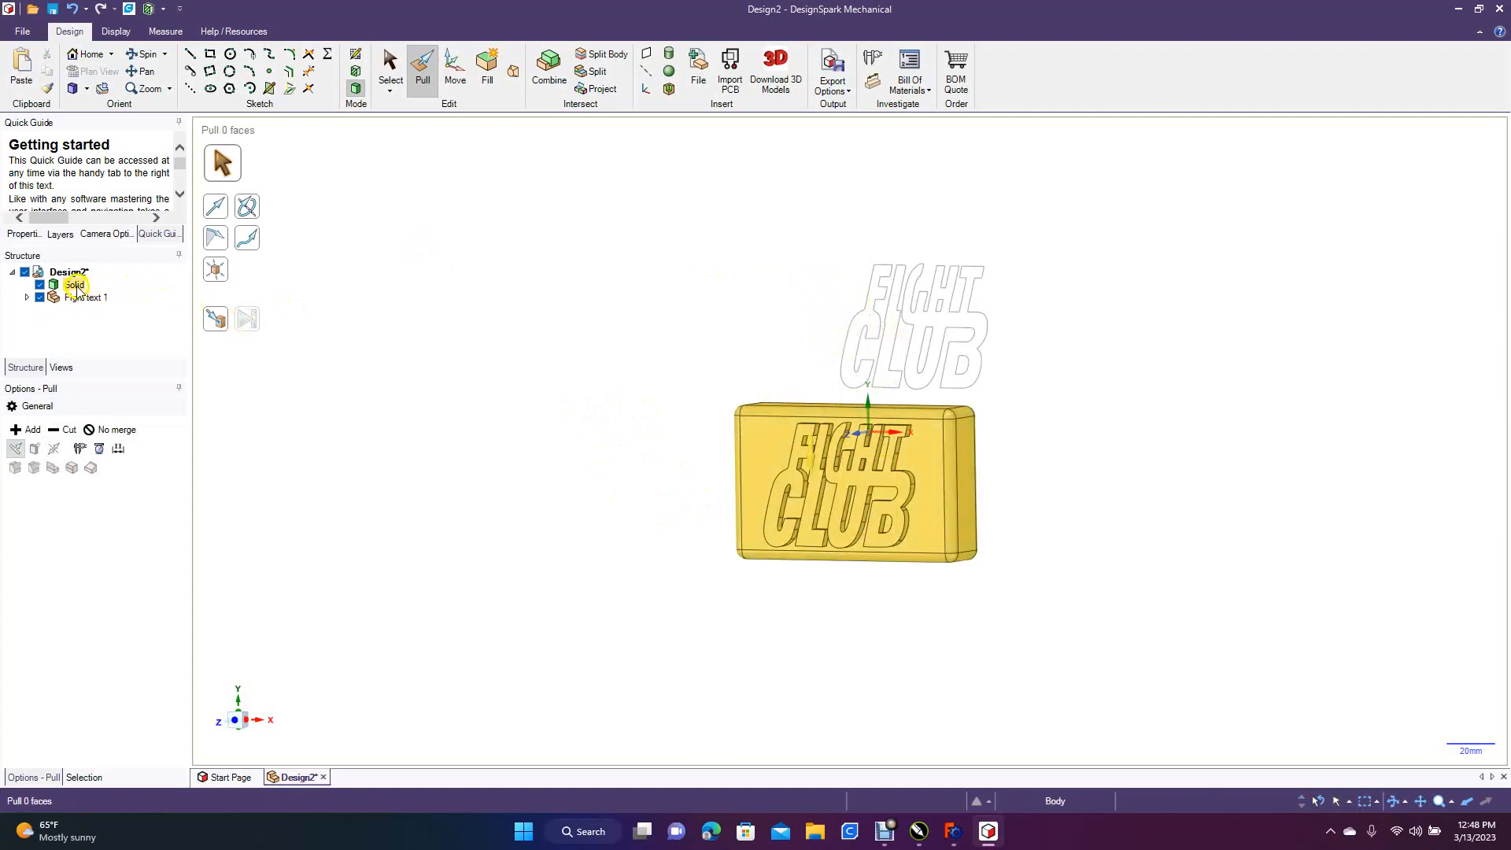
# Delete the leftover Fight Club outline curves above the block
pyautogui.click(390, 67)
pyautogui.moveTo(759, 249); pyautogui.dragTo(1070, 417)
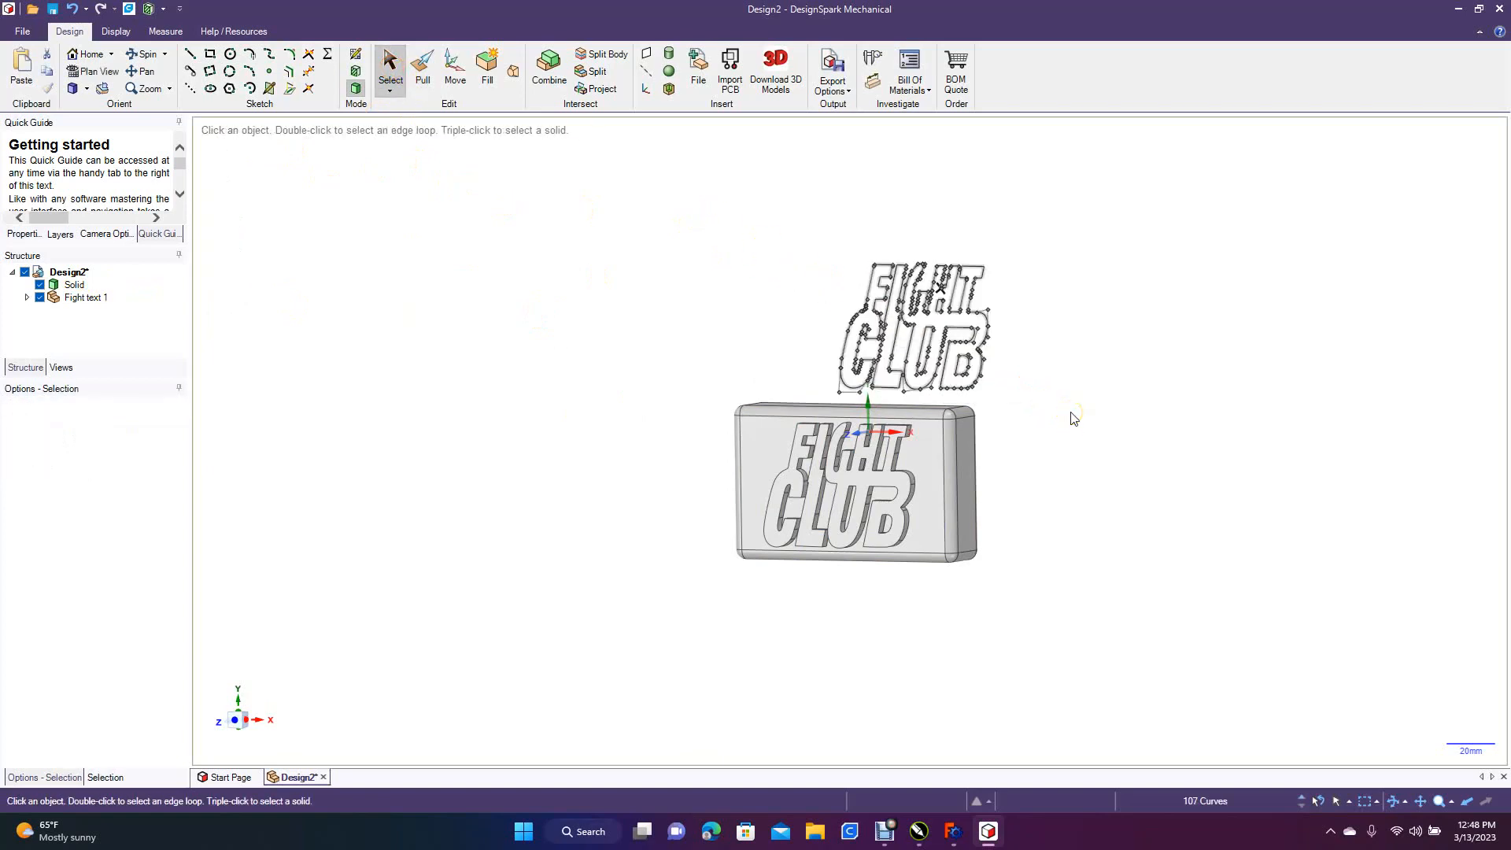
pyautogui.press('Delete')
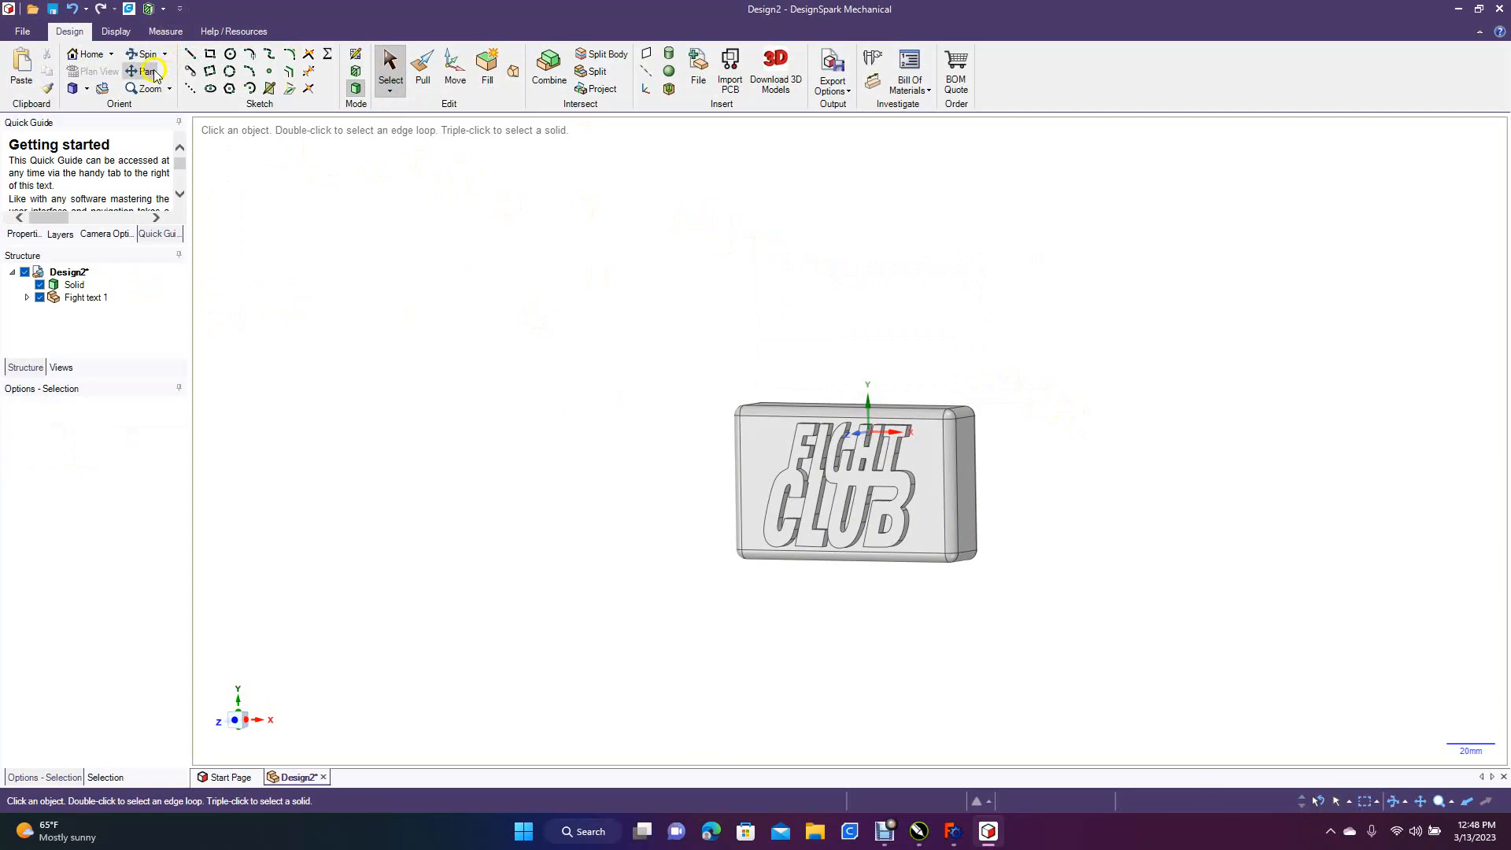
# Try out edge selections for rounding on the raised F, C and L lettering with Pull, and clear the selection
pyautogui.click(87, 90)
pyautogui.click(101, 143)
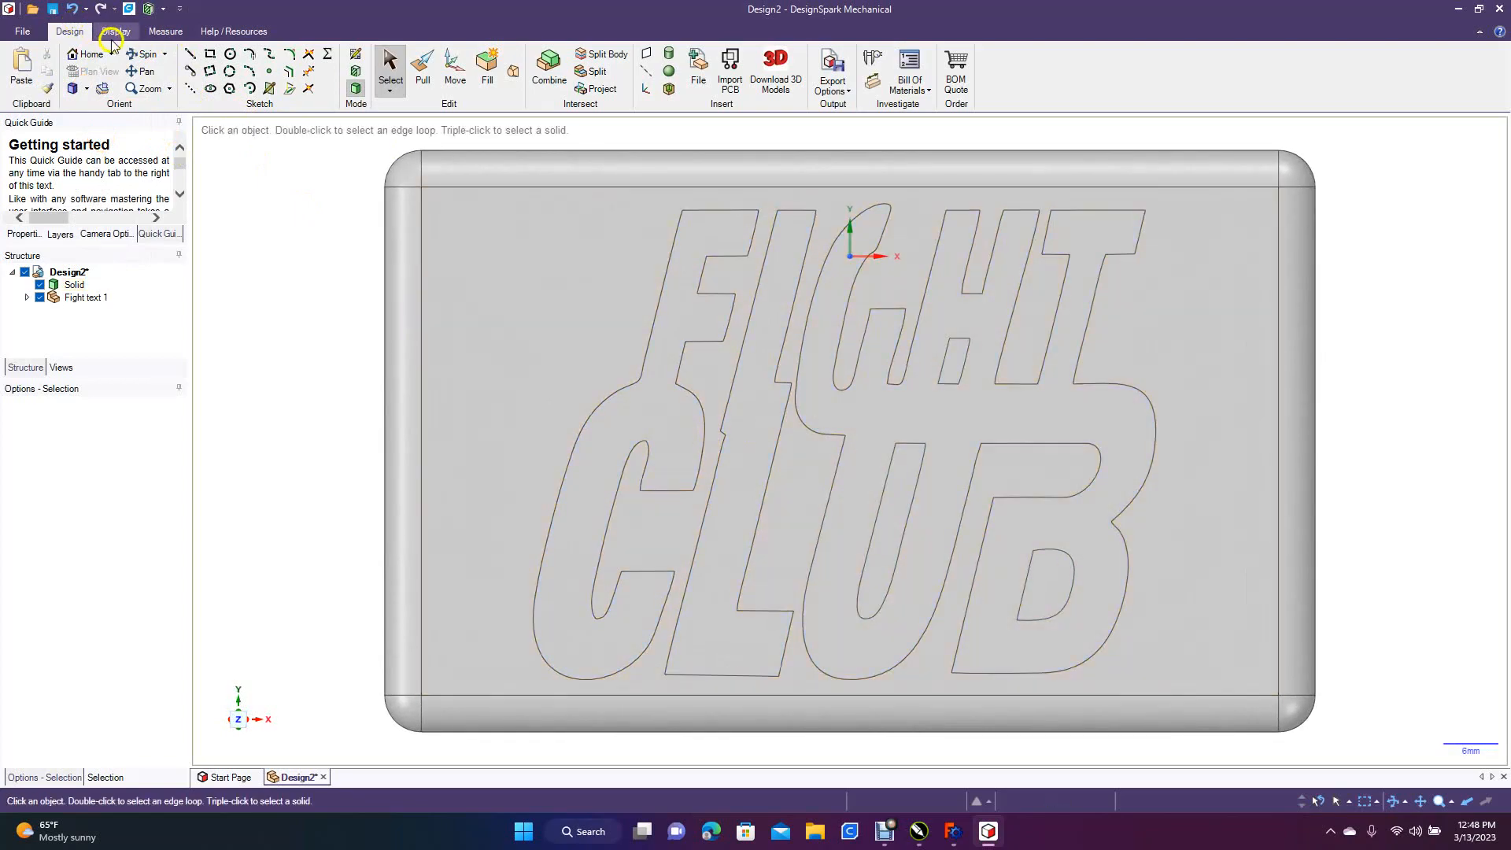
pyautogui.click(144, 54)
pyautogui.moveTo(244, 513); pyautogui.dragTo(280, 509)
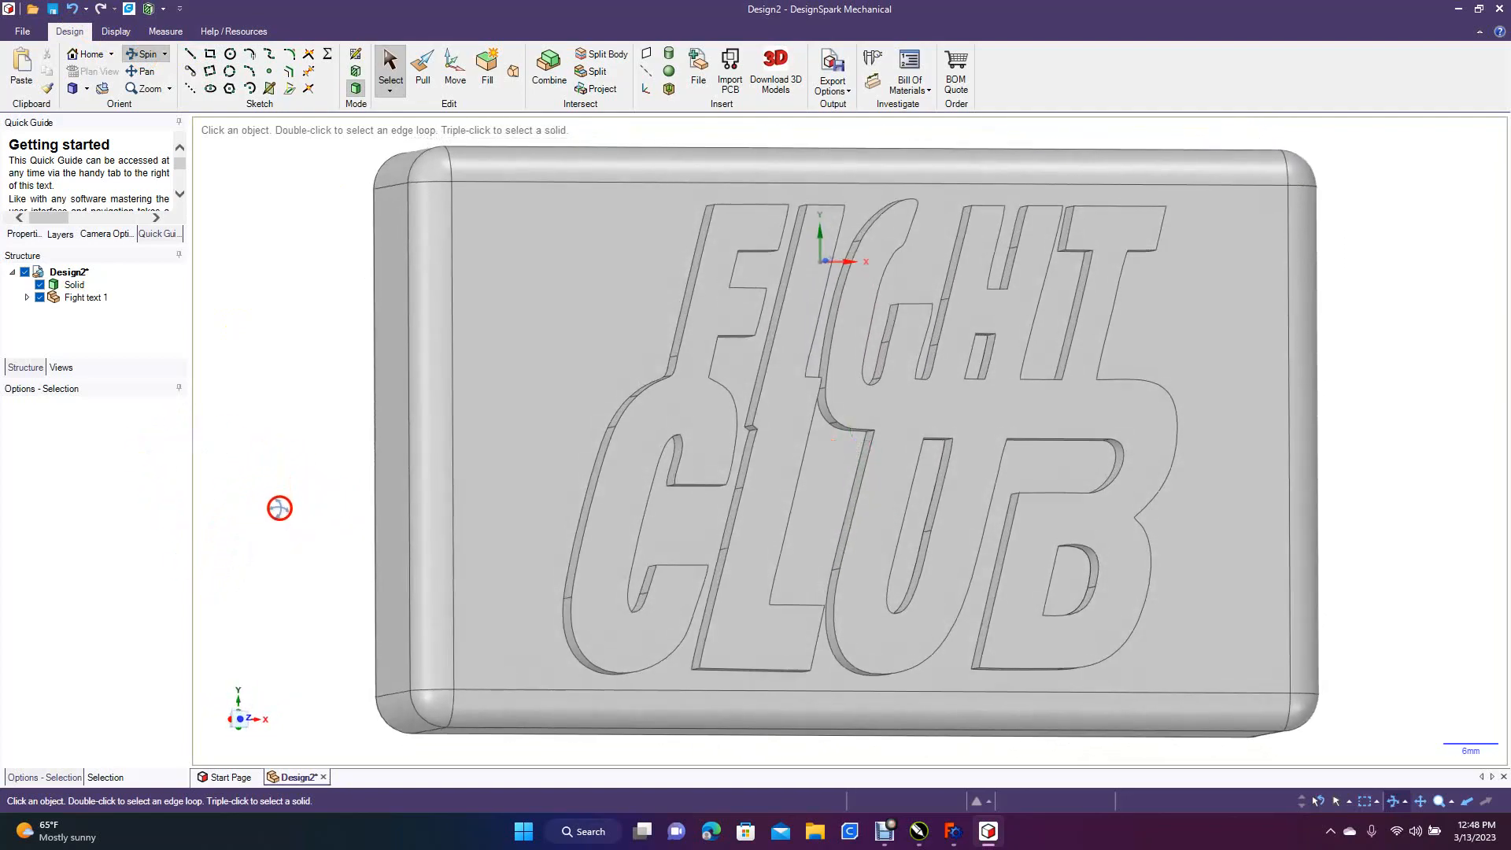
pyautogui.click(419, 69)
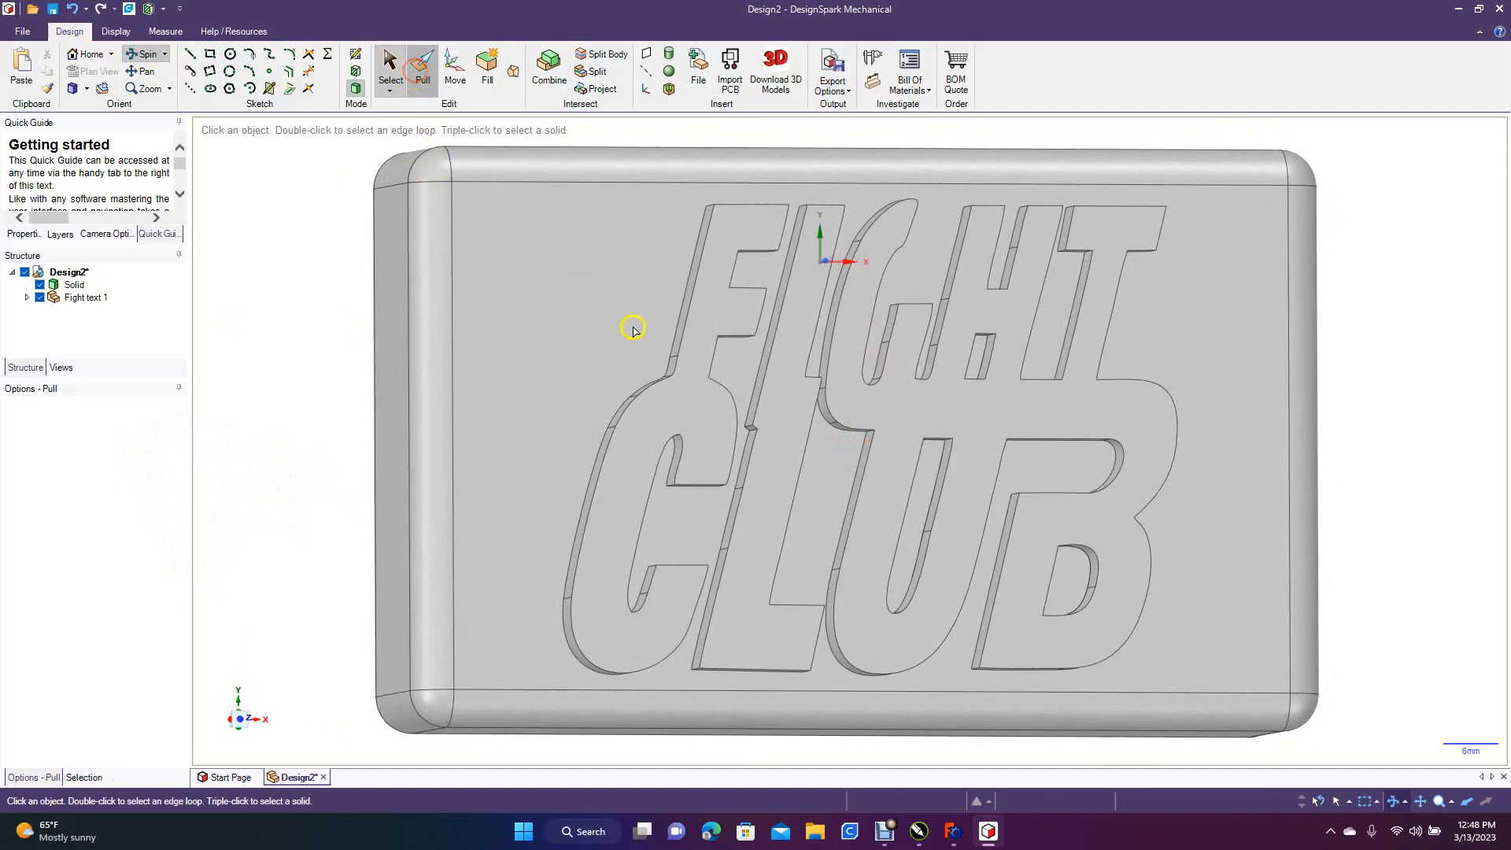
pyautogui.doubleClick(679, 347)
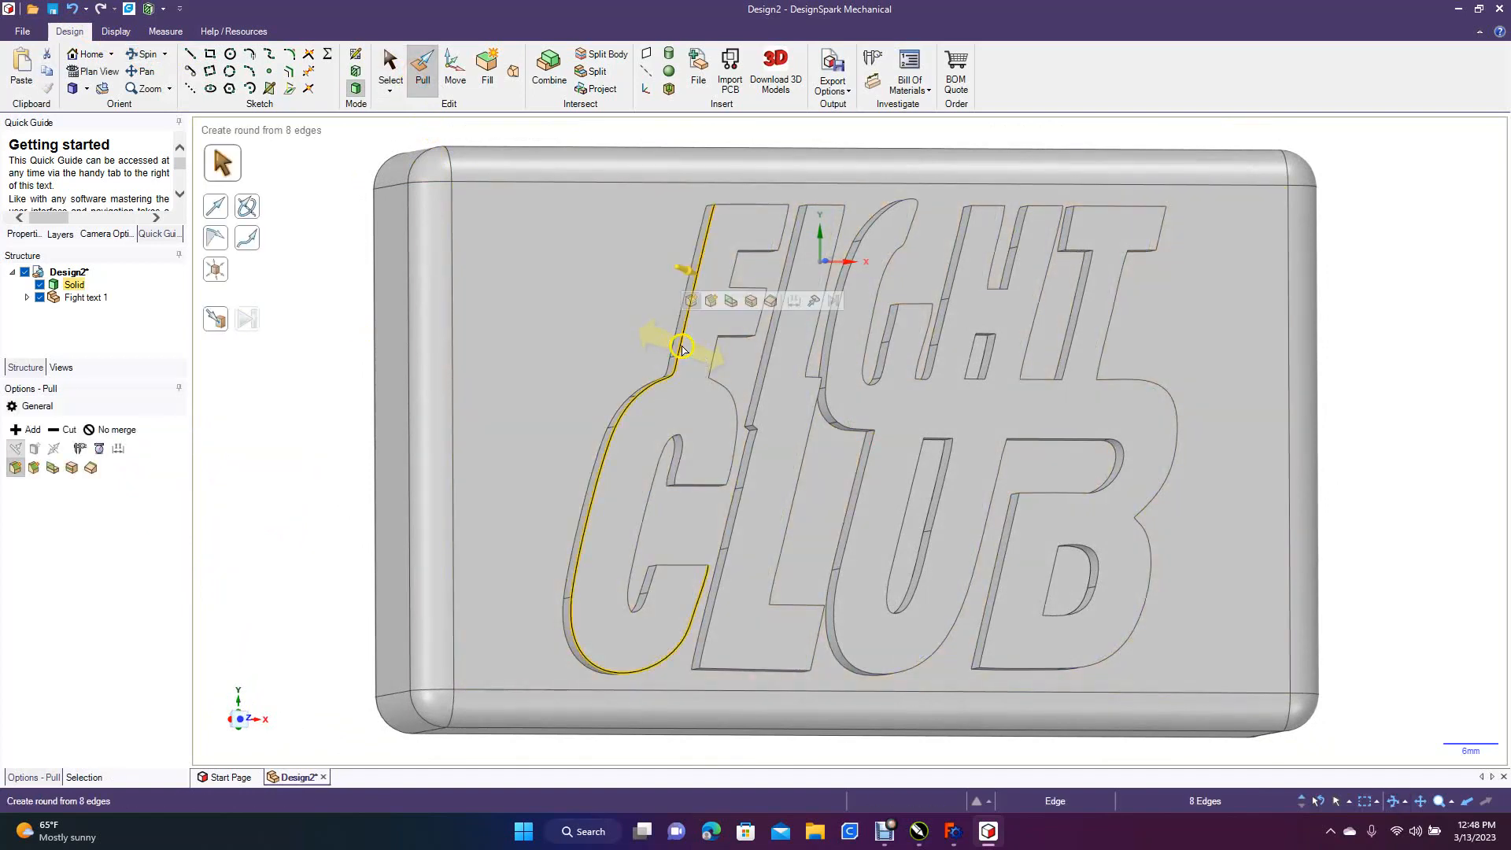
pyautogui.click(759, 400)
pyautogui.doubleClick(759, 399)
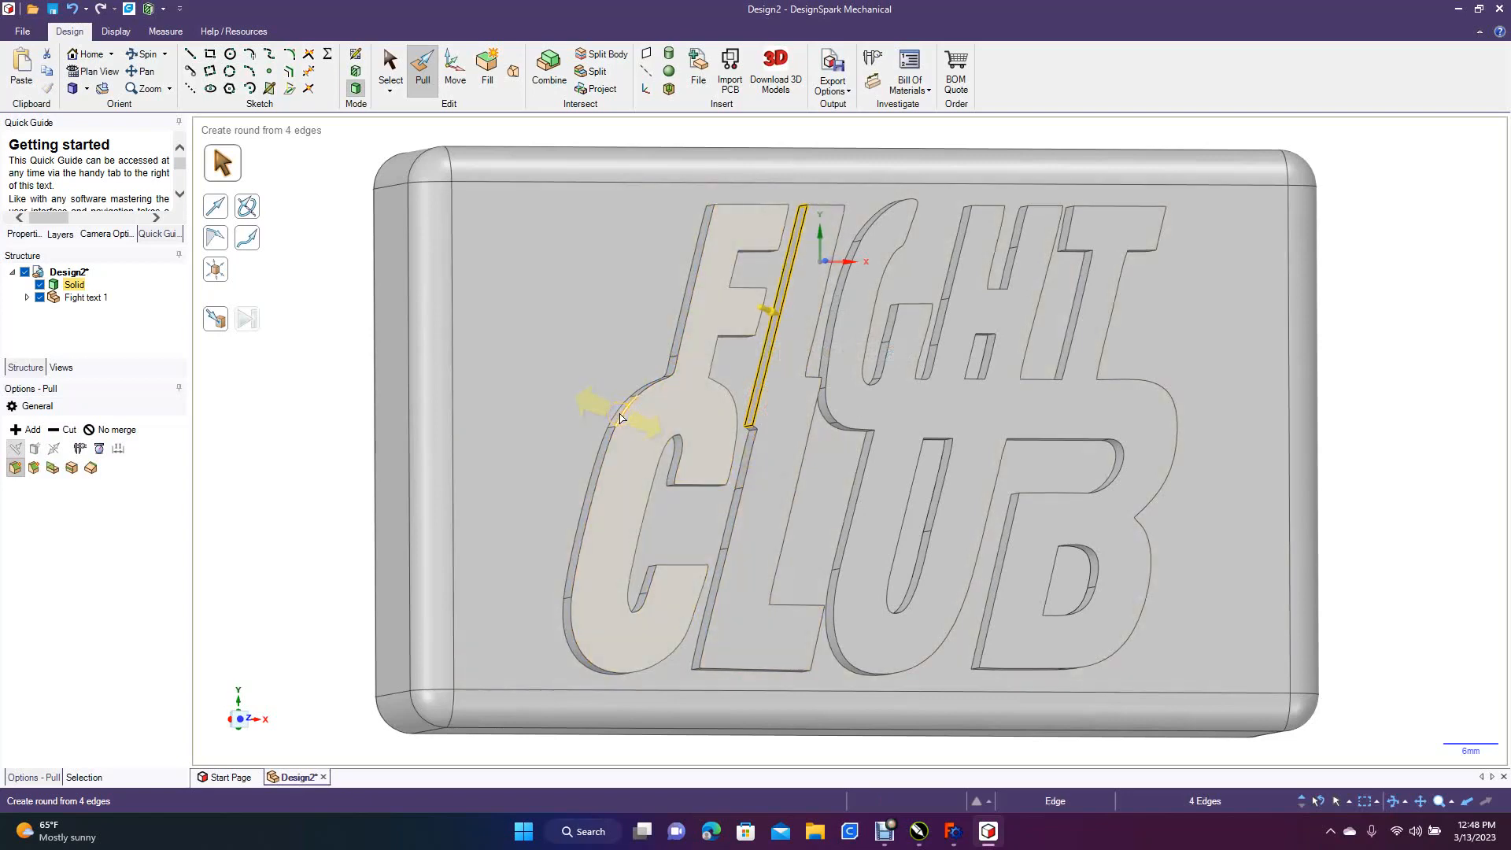
pyautogui.doubleClick(620, 415)
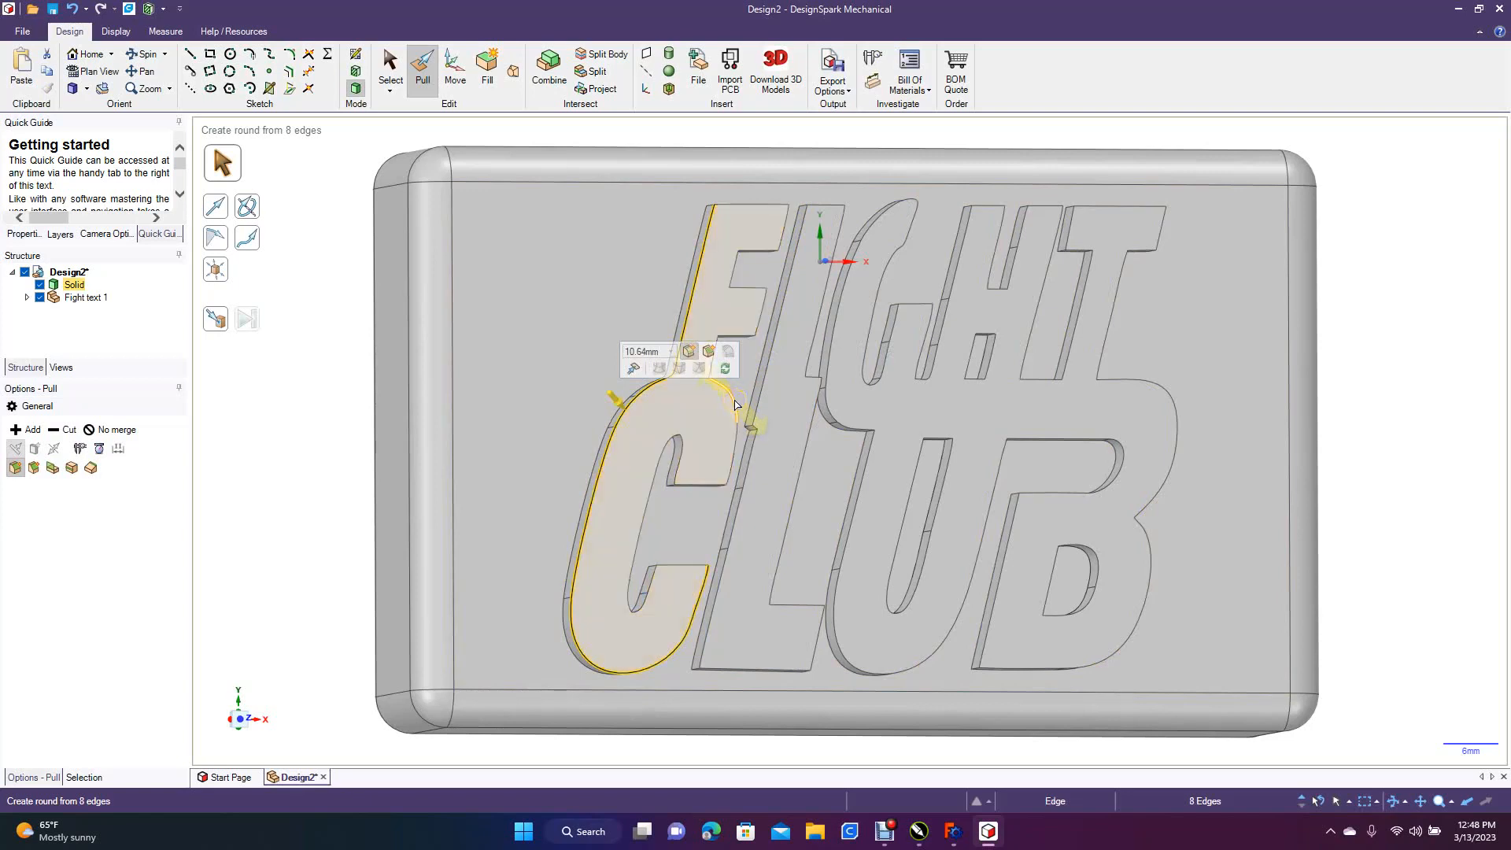
pyautogui.doubleClick(735, 404)
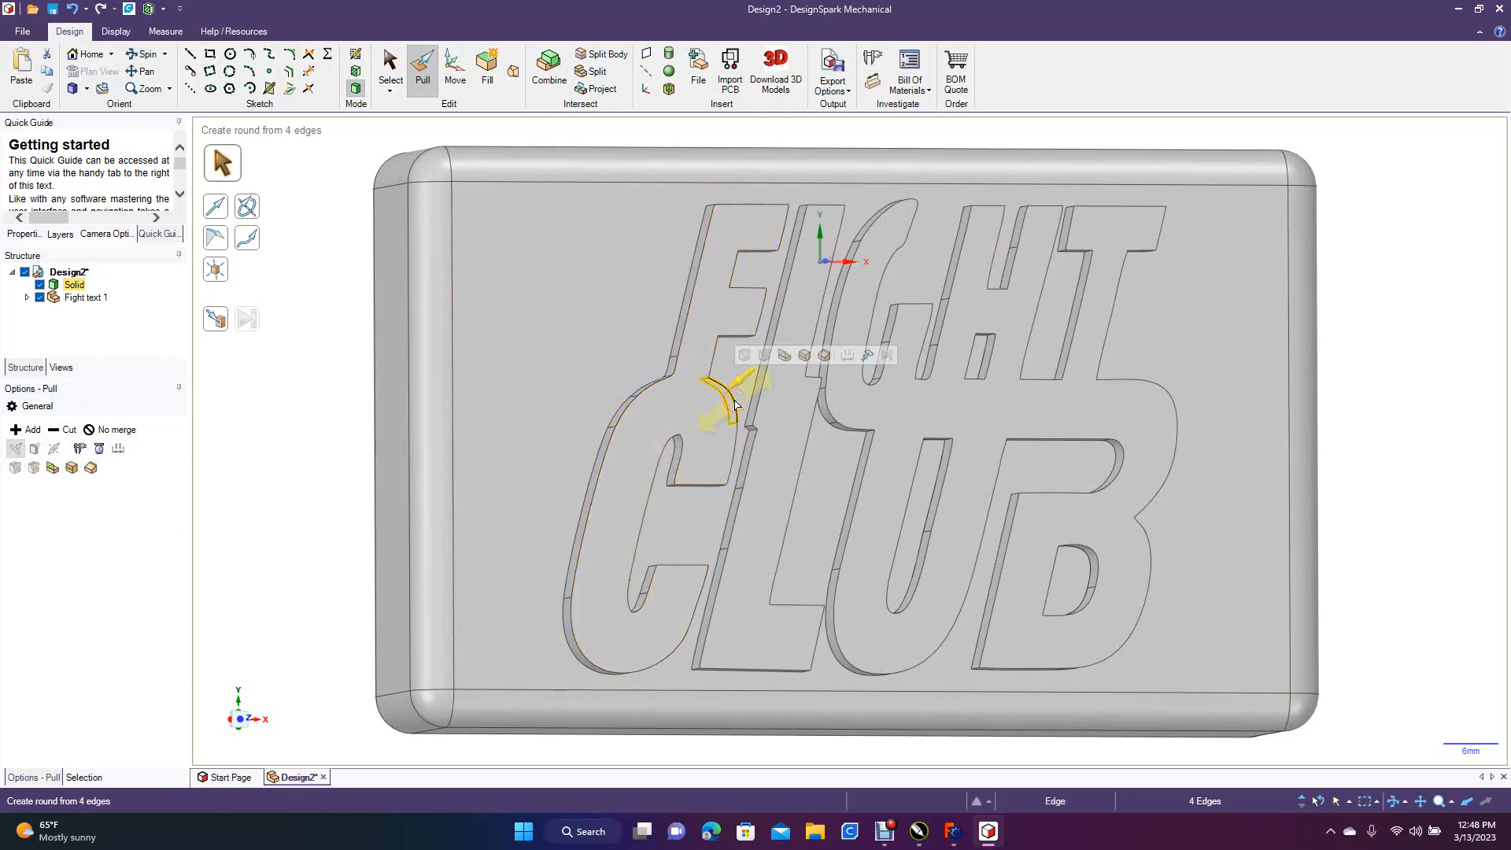
pyautogui.click(331, 361)
pyautogui.click(529, 494)
pyautogui.click(250, 363)
pyautogui.click(472, 437)
# Try to round the outer top edge chain of the joined F and C letters with a radius of about 0.12 mm
pyautogui.click(599, 507)
pyautogui.click(591, 509)
pyautogui.doubleClick(591, 509)
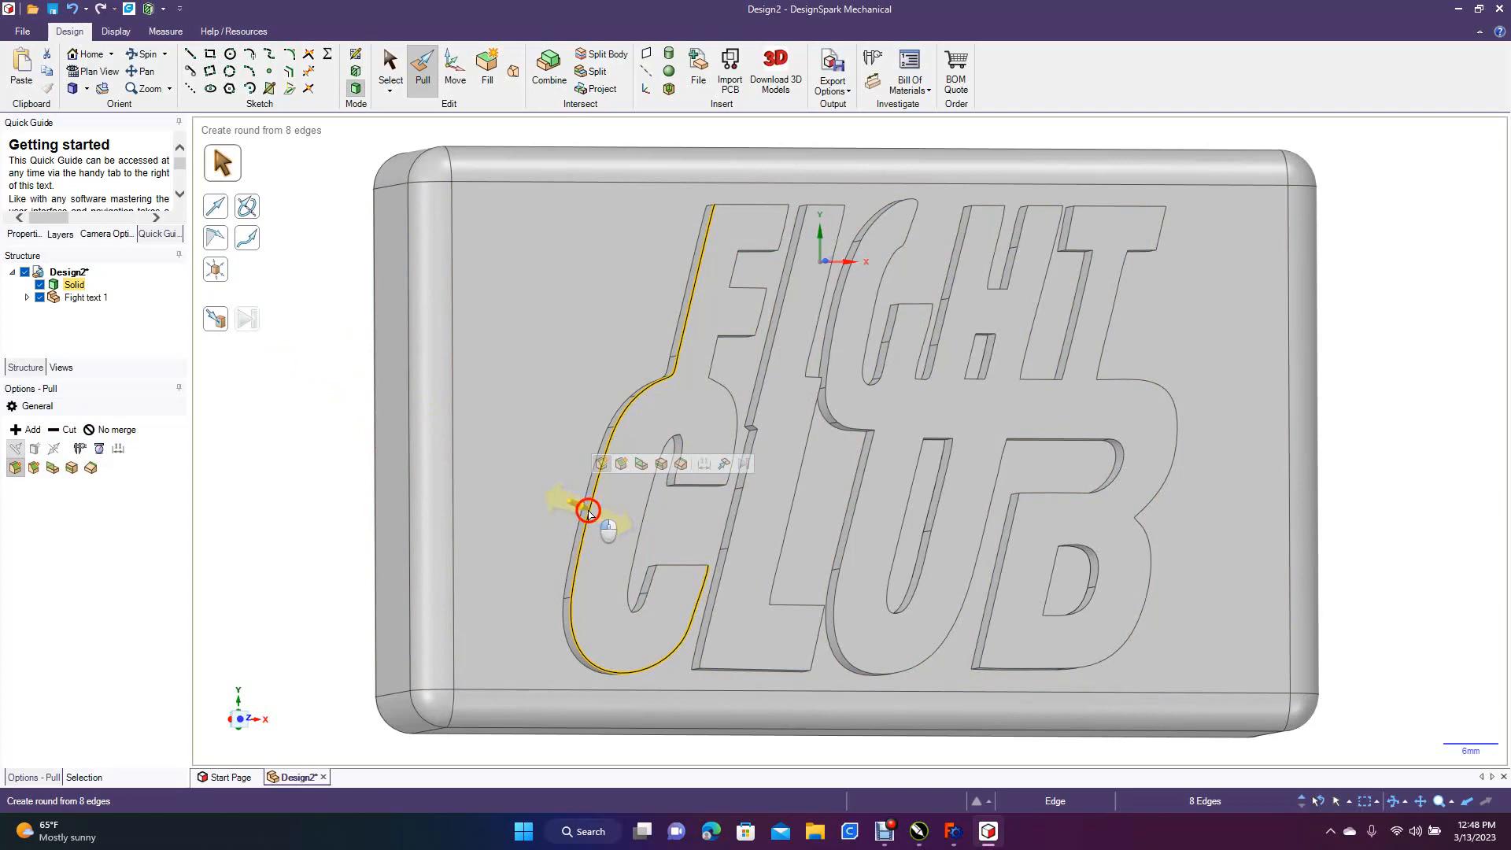
pyautogui.moveTo(588, 513); pyautogui.dragTo(581, 514)
pyautogui.moveTo(590, 512)
pyautogui.mouseDown()
pyautogui.moveTo(639, 494)
pyautogui.moveTo(653, 517)
pyautogui.moveTo(607, 543)
pyautogui.moveTo(603, 522)
pyautogui.mouseUp()
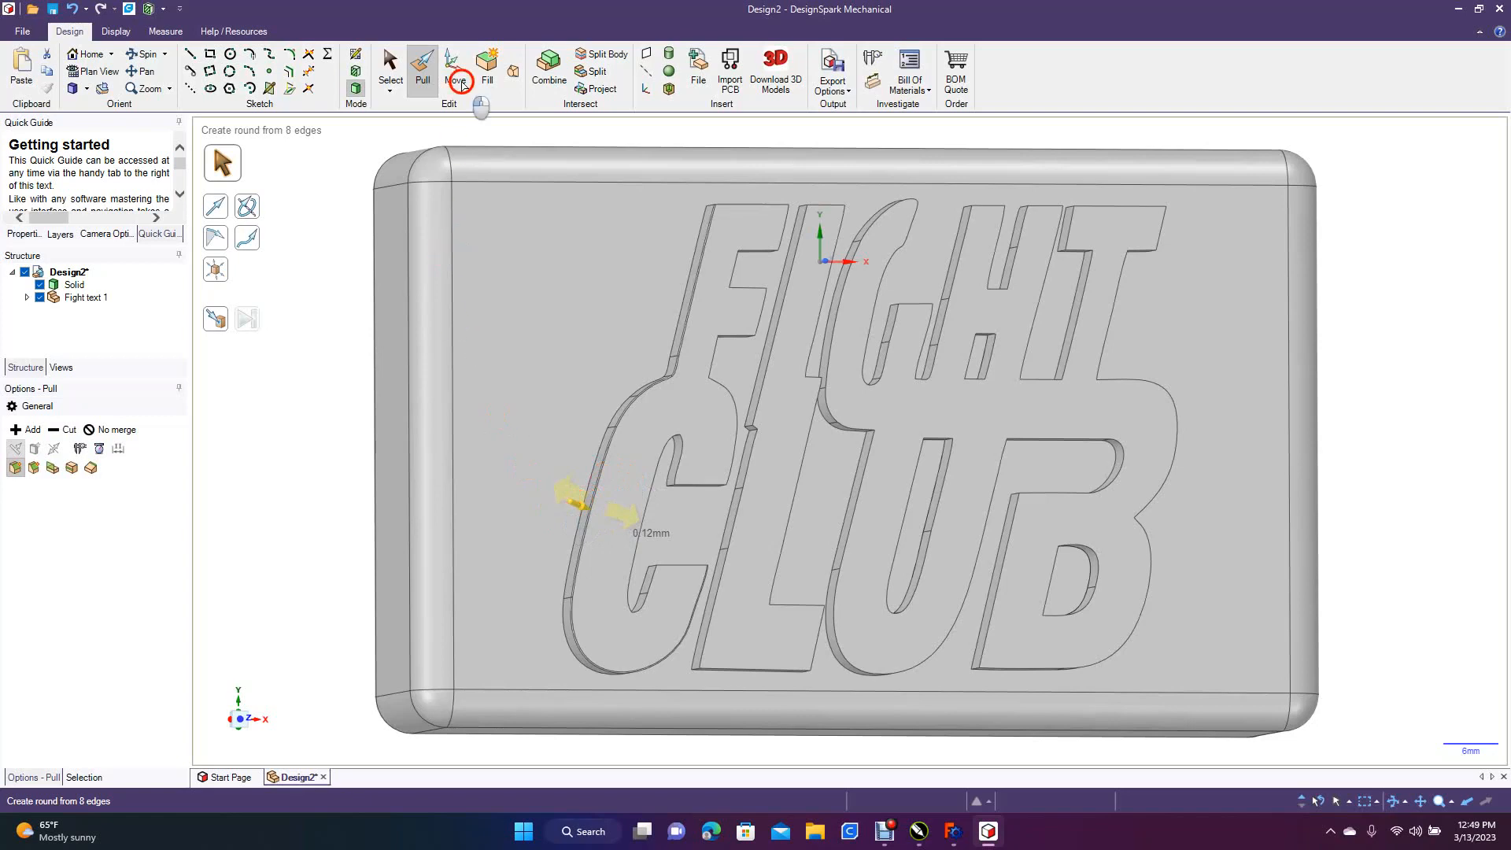
pyautogui.click(628, 452)
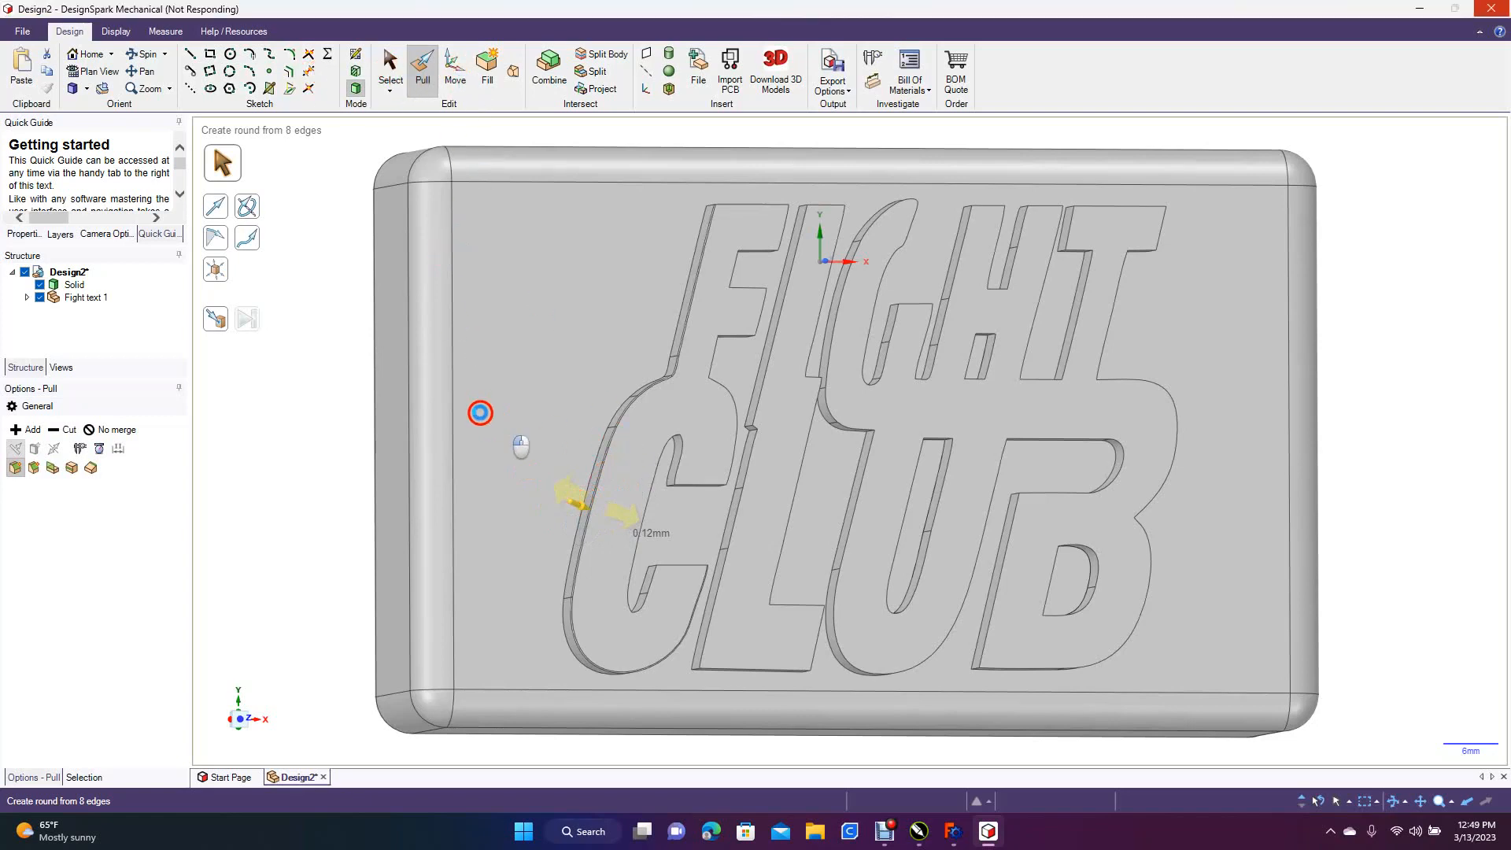
pyautogui.click(333, 415)
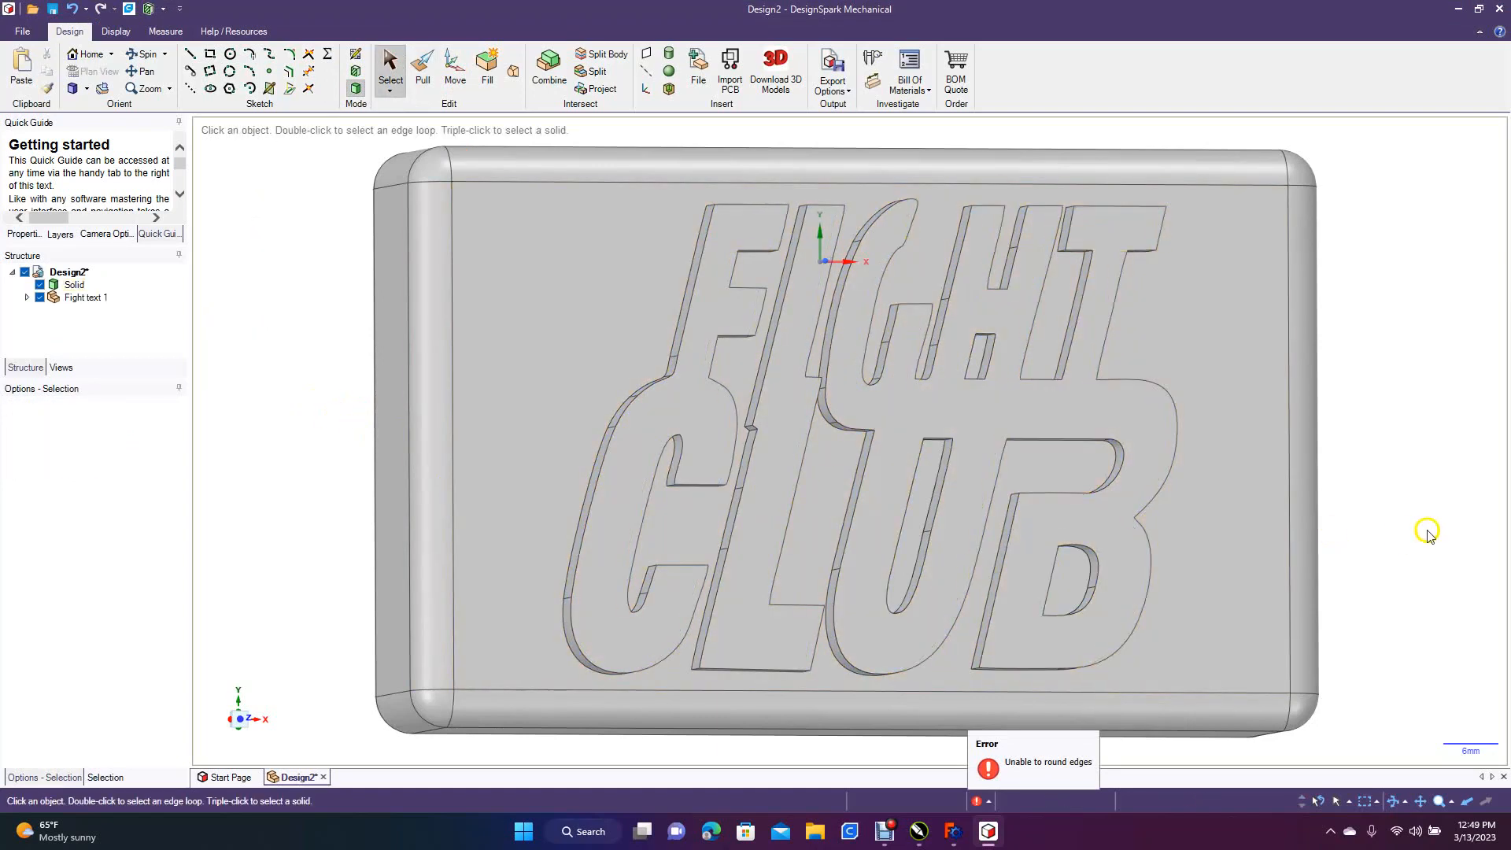
# Examine the faces and edges of the raised lettering, especially the corner where the F joins the C
pyautogui.click(813, 343)
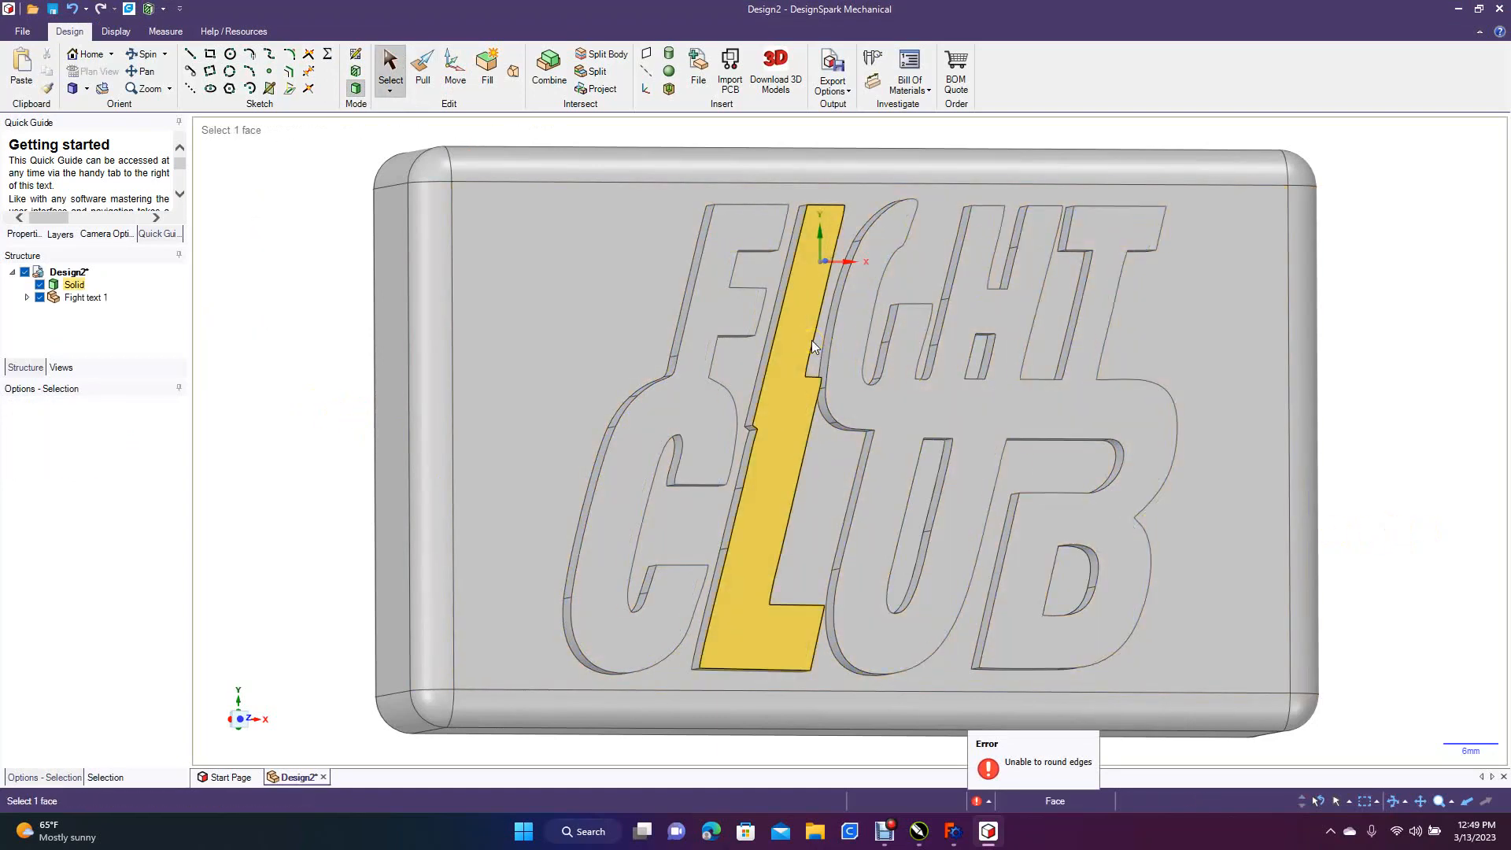
pyautogui.click(615, 468)
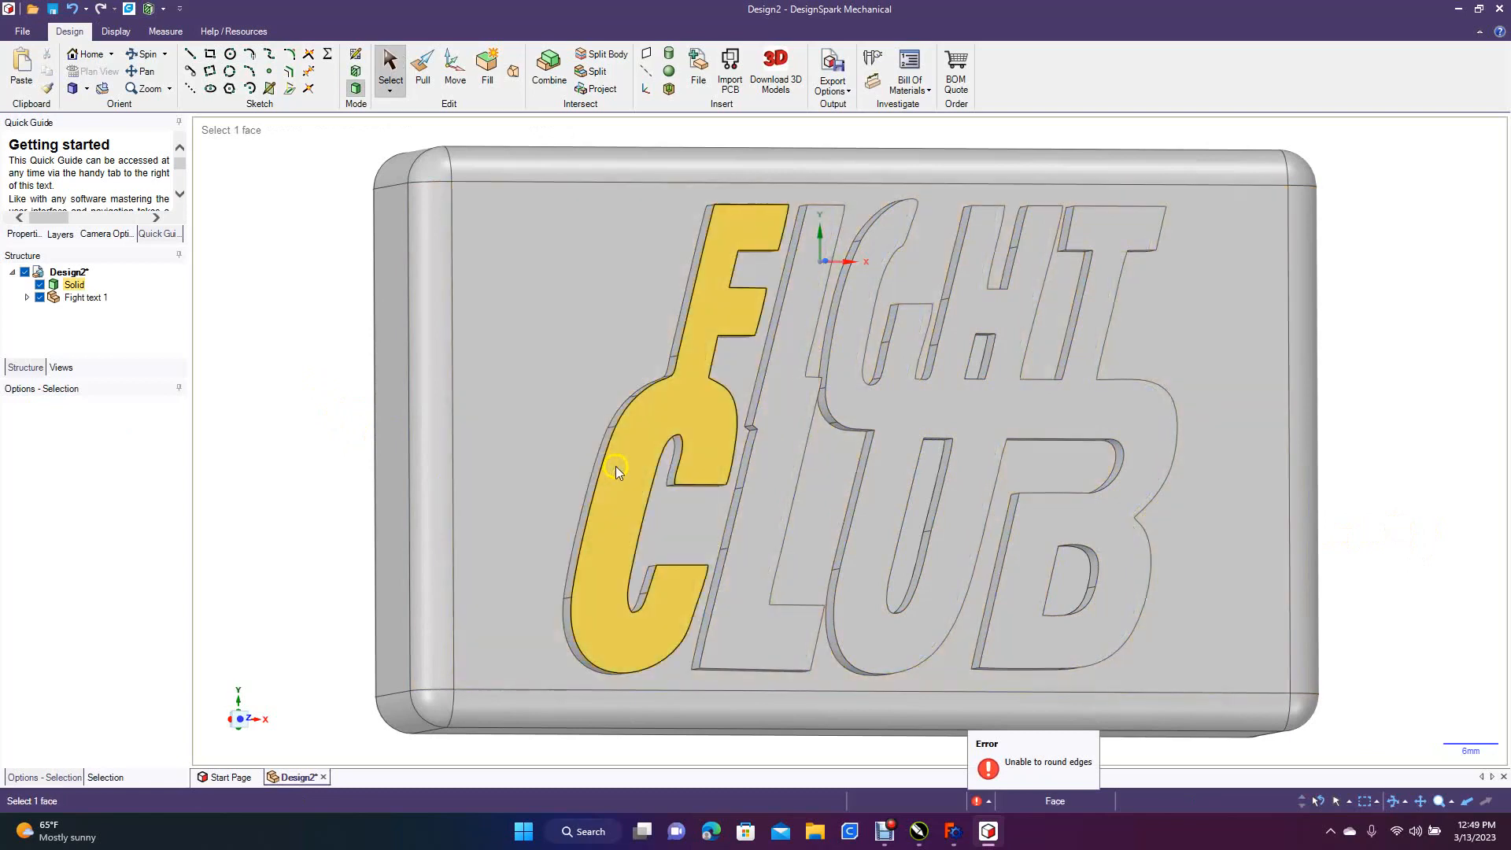
pyautogui.click(607, 450)
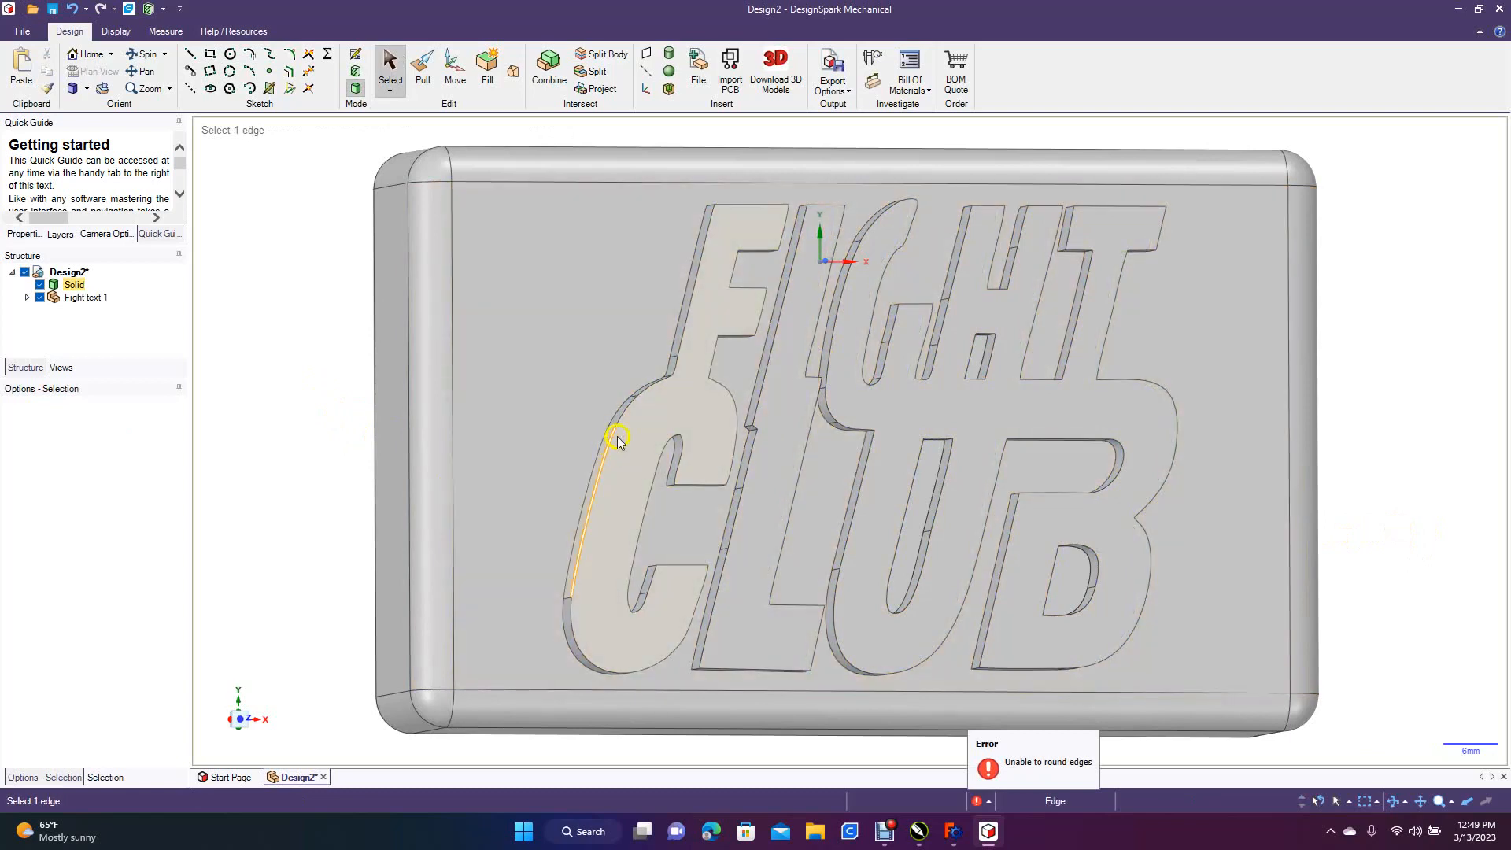
pyautogui.click(674, 381)
pyautogui.click(710, 266)
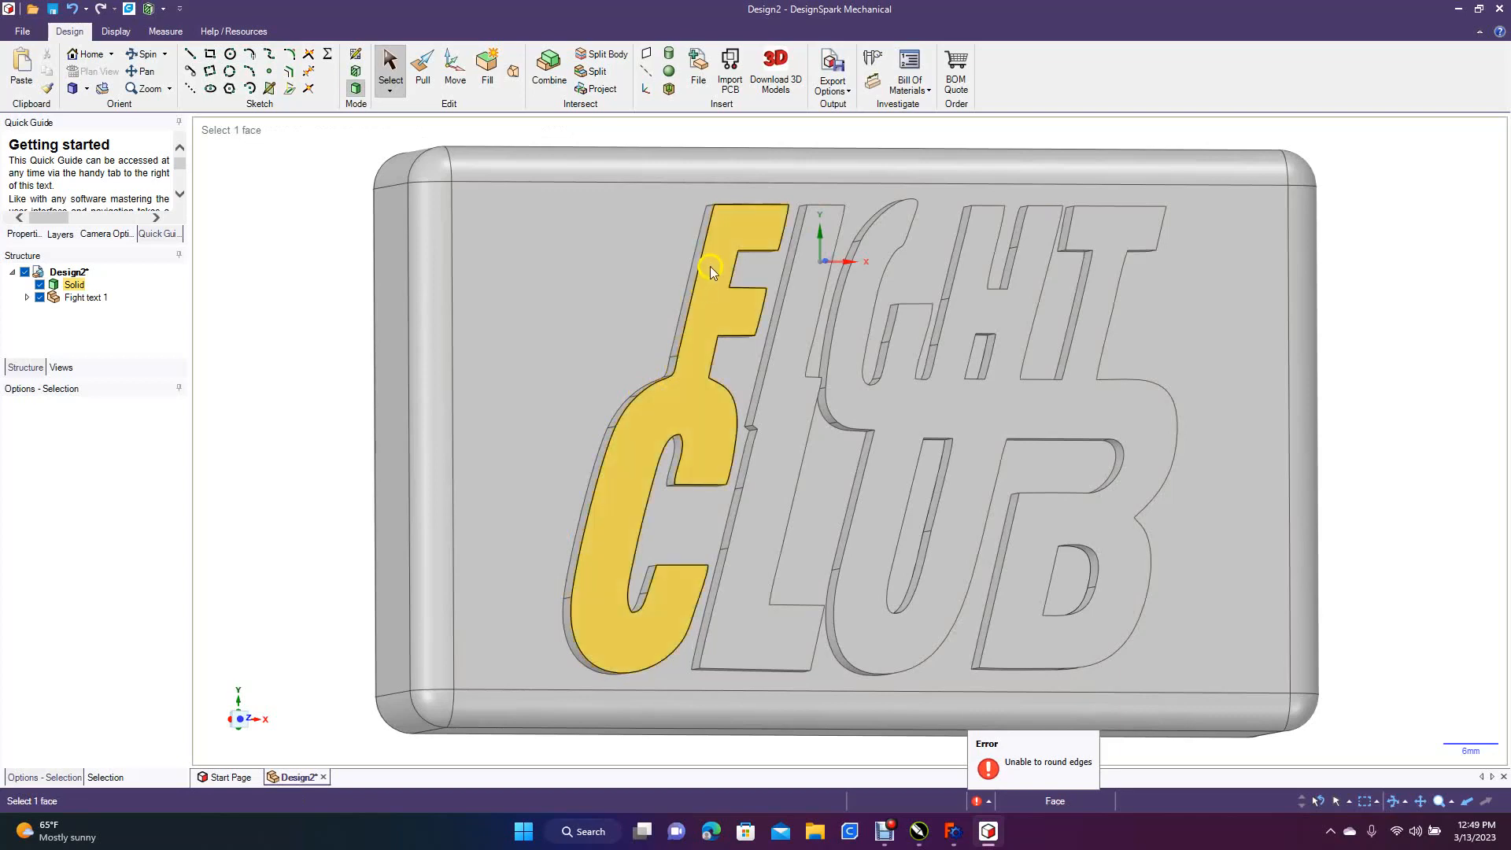
pyautogui.click(769, 350)
pyautogui.click(714, 373)
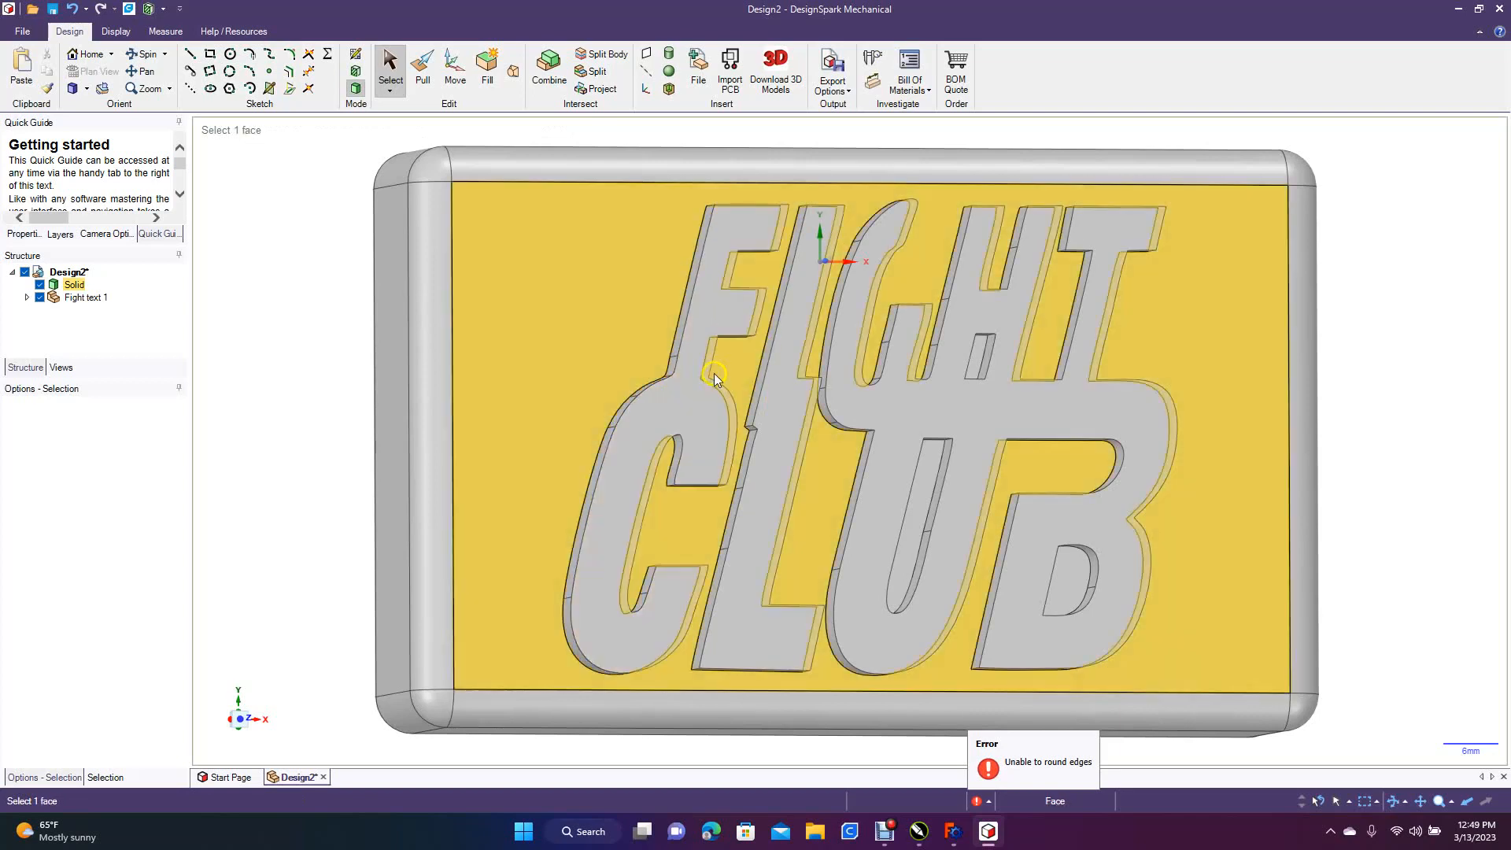
pyautogui.click(665, 436)
pyautogui.click(622, 411)
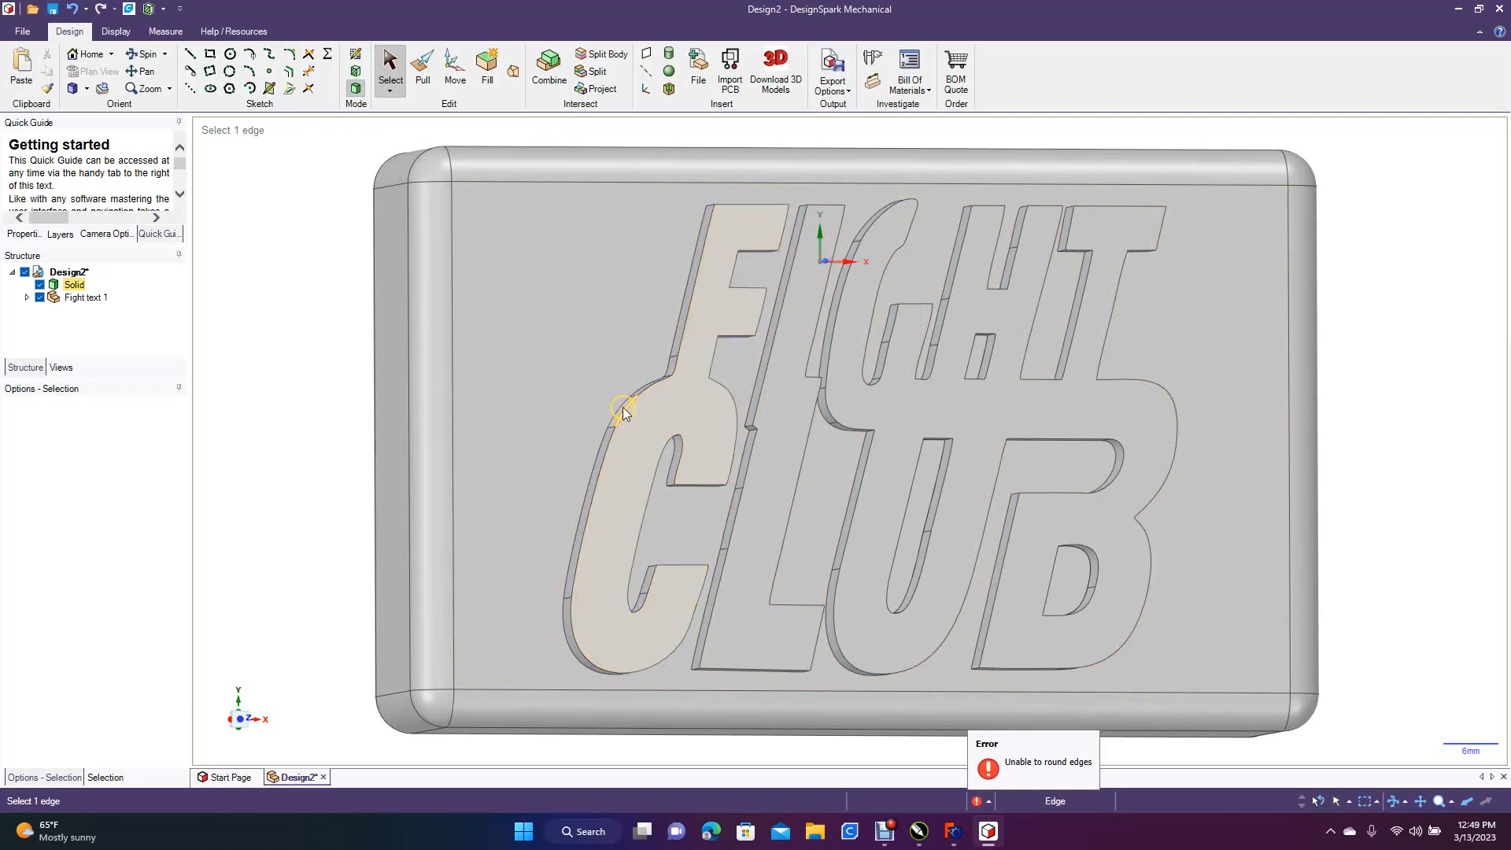
pyautogui.click(645, 395)
pyautogui.click(675, 375)
pyautogui.click(676, 372)
pyautogui.click(681, 347)
pyautogui.click(684, 354)
pyautogui.click(632, 307)
pyautogui.click(664, 378)
pyautogui.click(608, 447)
pyautogui.click(592, 520)
pyautogui.click(624, 715)
pyautogui.click(666, 551)
pyautogui.click(683, 443)
pyautogui.click(529, 488)
pyautogui.click(343, 471)
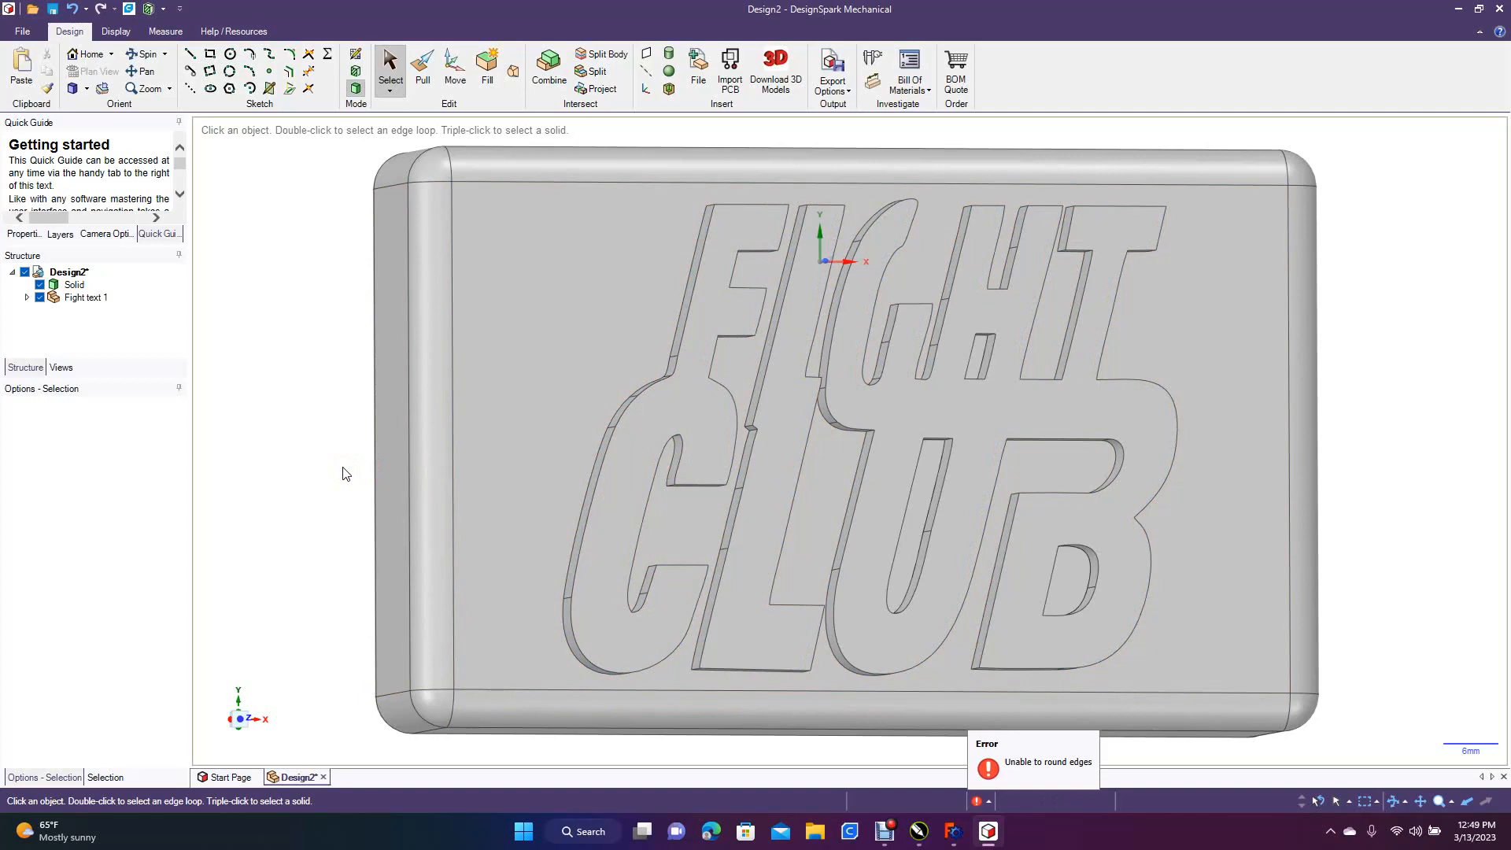
pyautogui.click(674, 409)
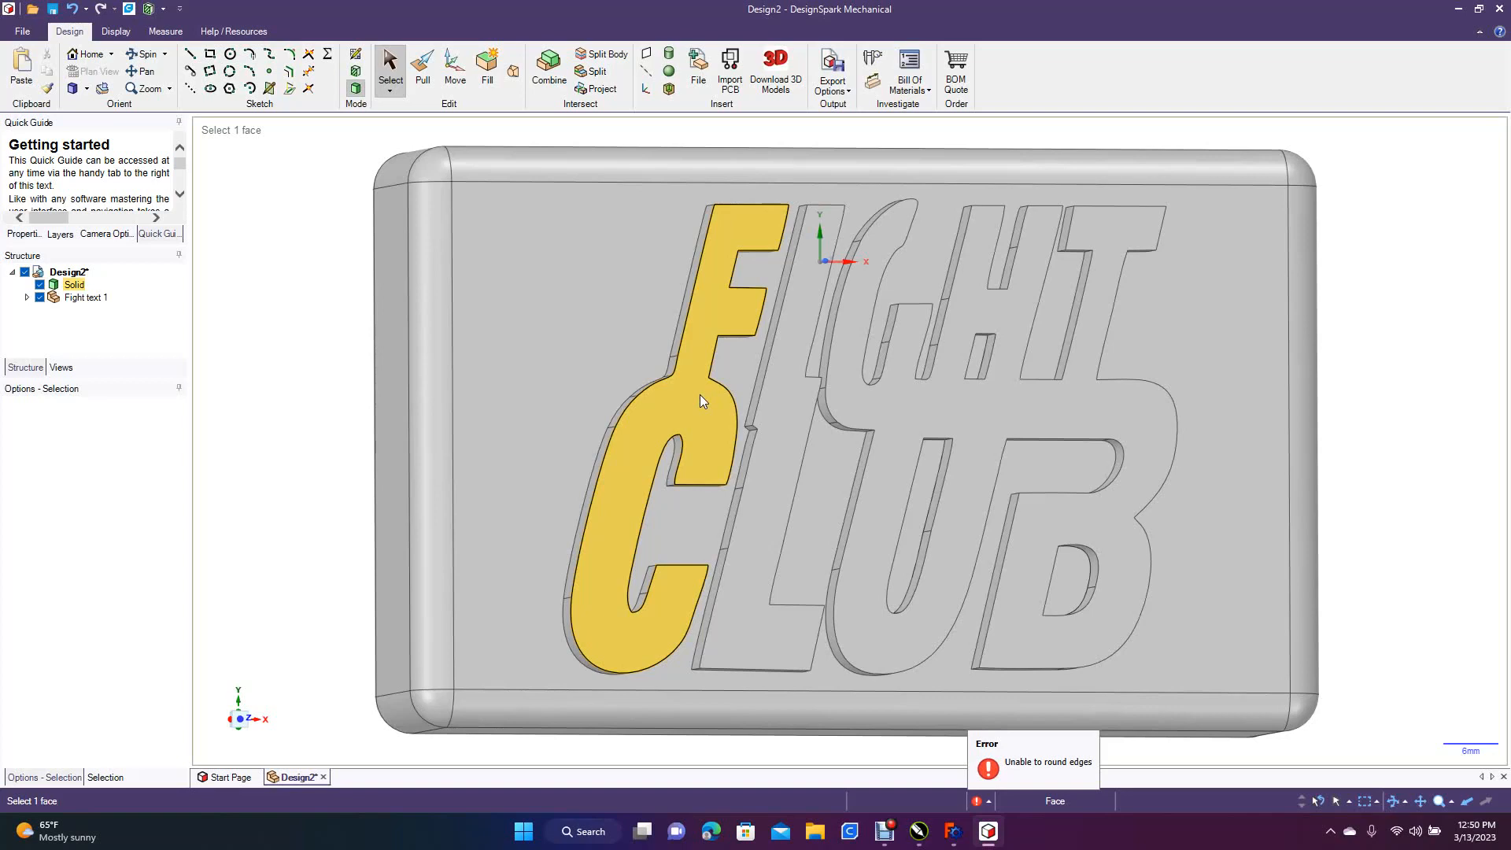
pyautogui.click(1025, 466)
pyautogui.click(782, 342)
pyautogui.click(675, 370)
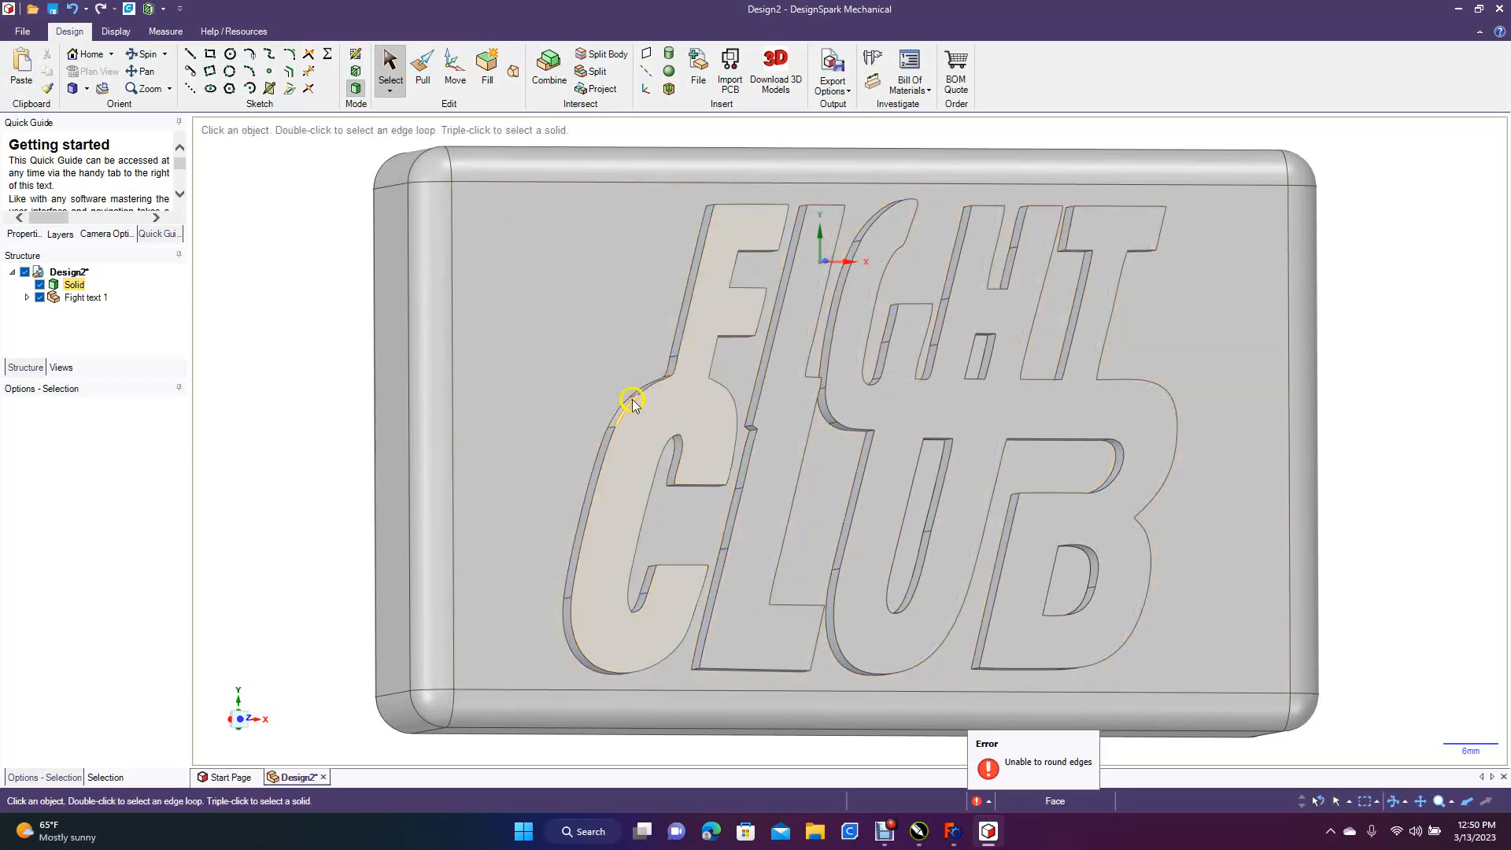
pyautogui.click(675, 380)
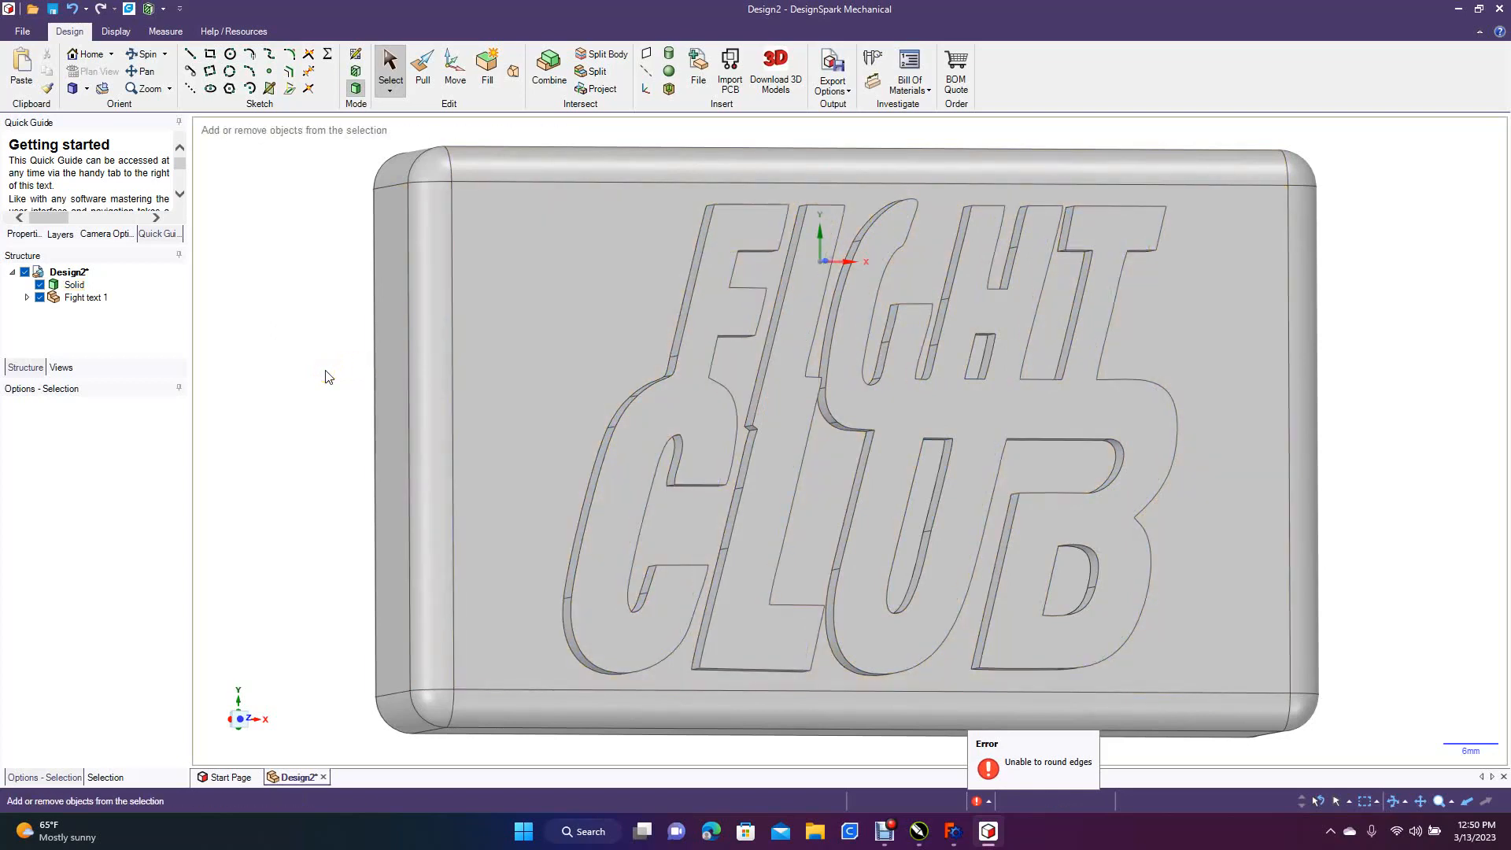
# Examine the raised Fight Club lettering on the rounded block from several angles, checking the joined letter groups
pyautogui.scroll(-5, 328, 376)
pyautogui.click(162, 56)
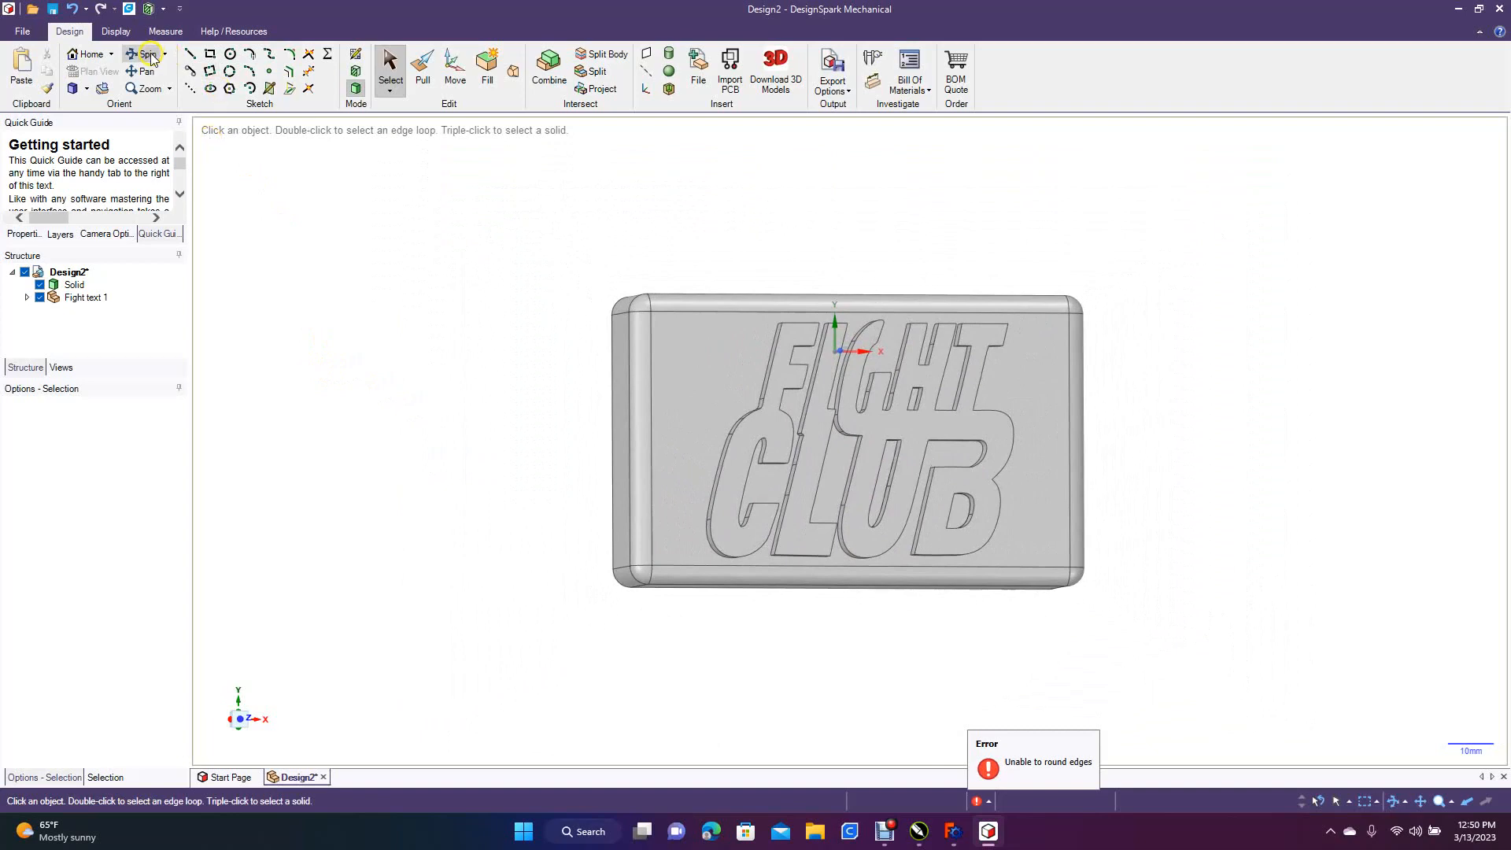
pyautogui.moveTo(844, 206); pyautogui.dragTo(951, 202)
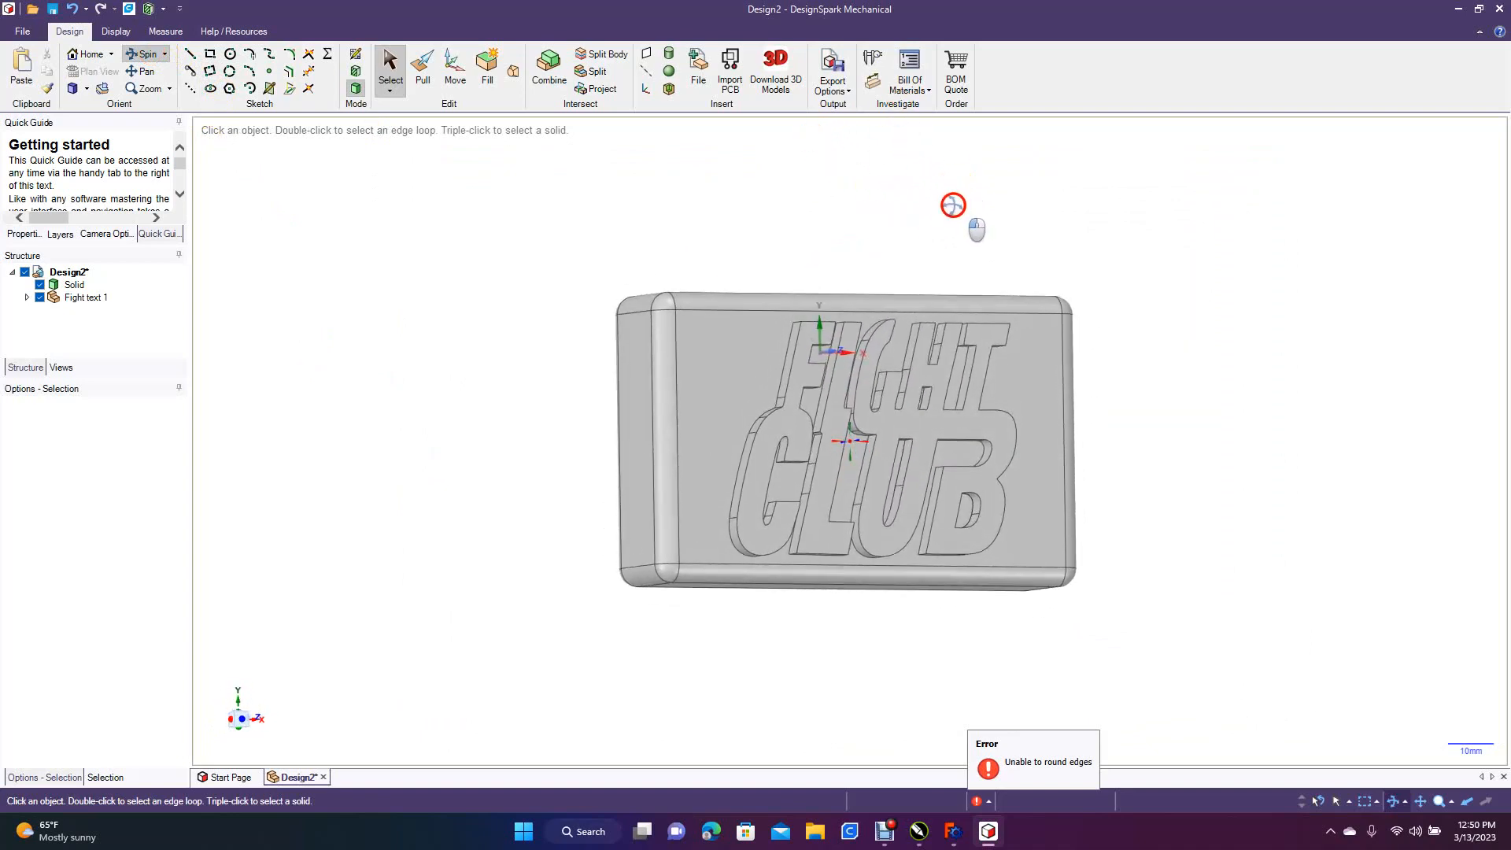
pyautogui.click(786, 405)
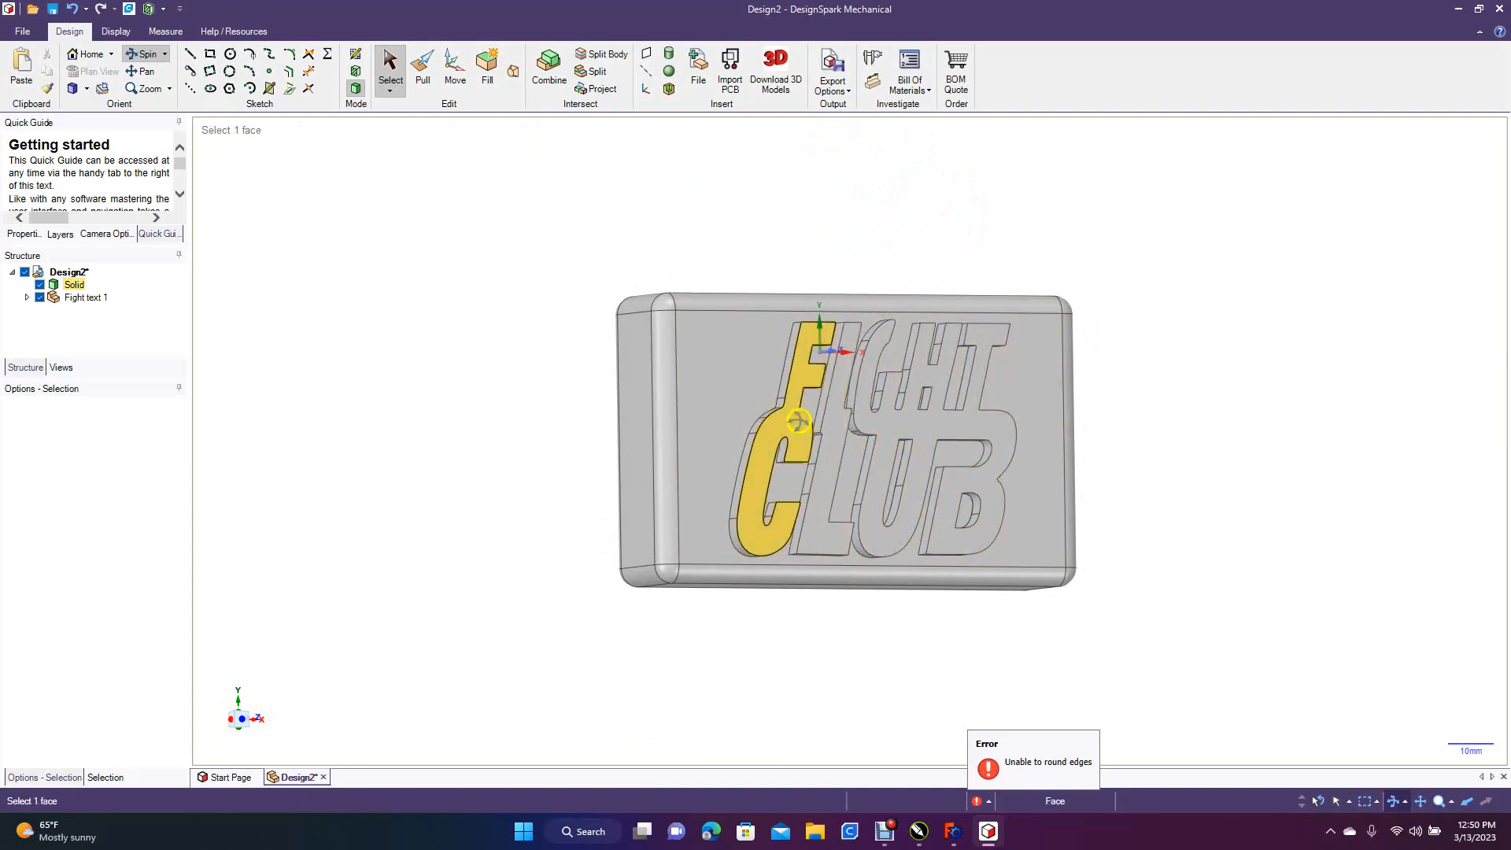
pyautogui.click(803, 500)
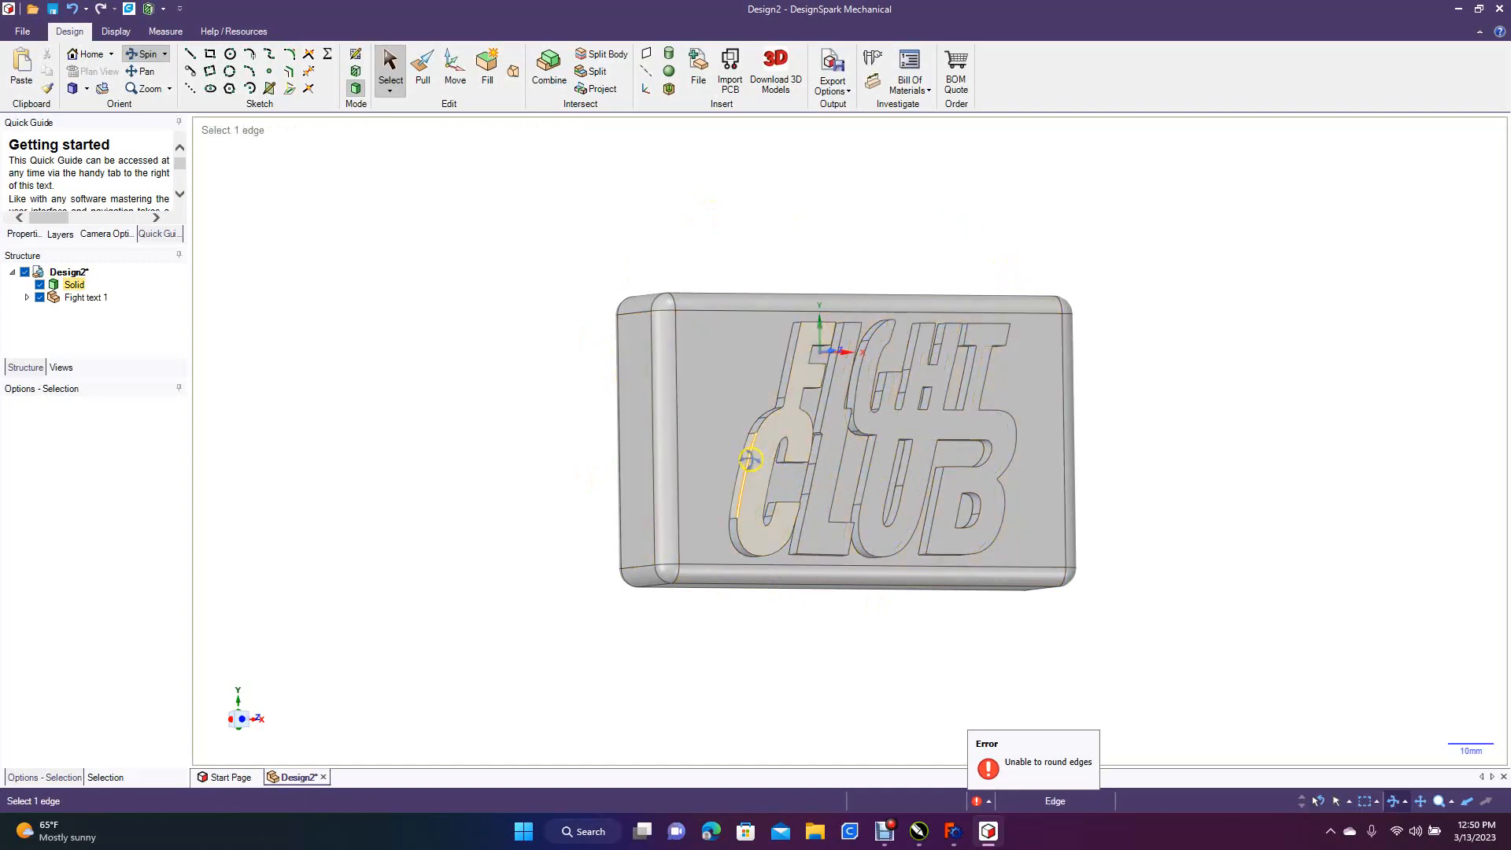
pyautogui.press('Escape')
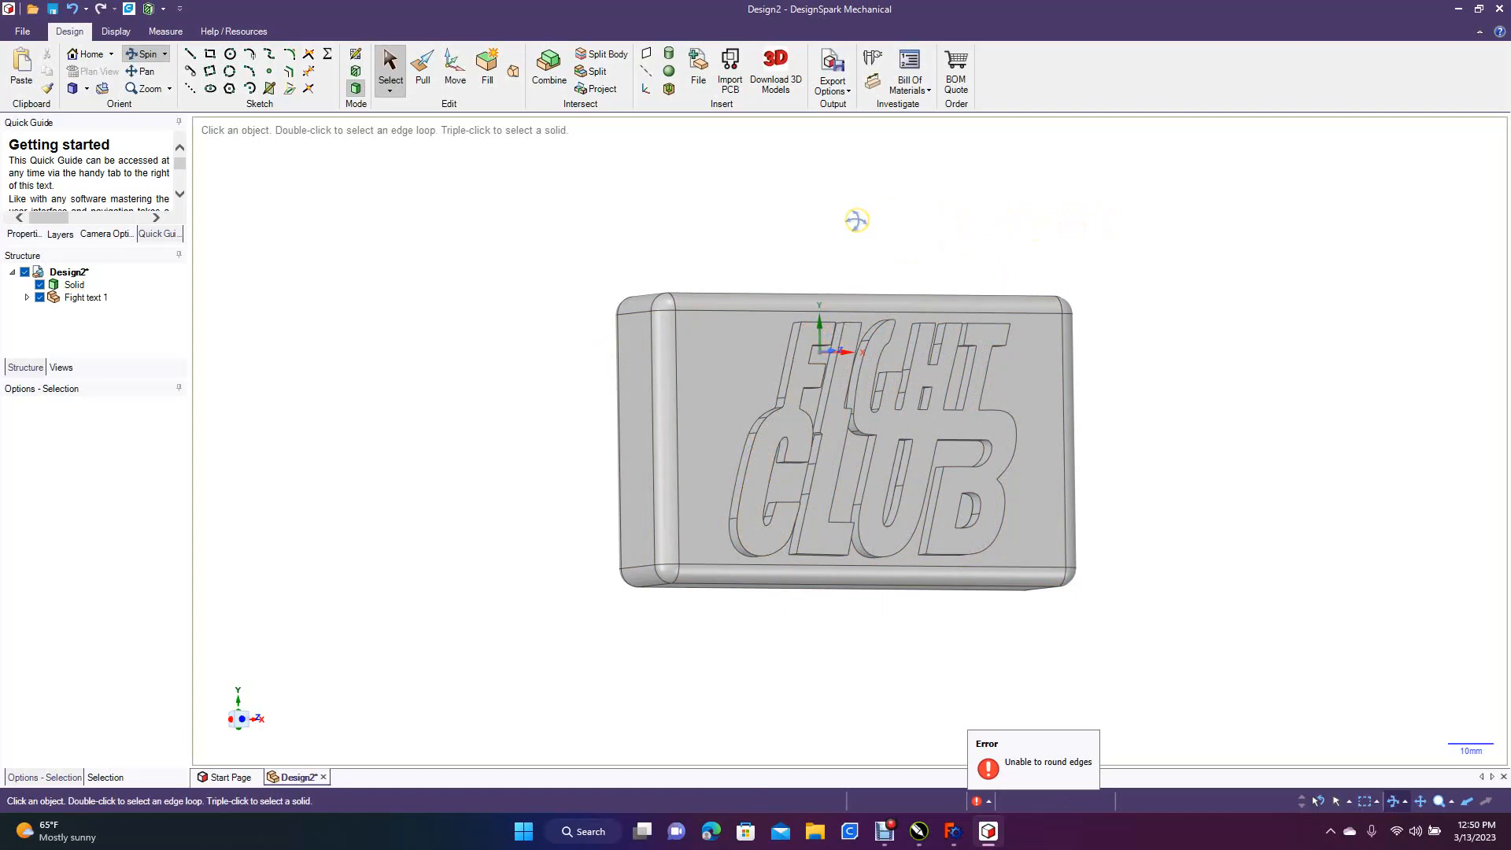
pyautogui.click(801, 334)
pyautogui.click(834, 427)
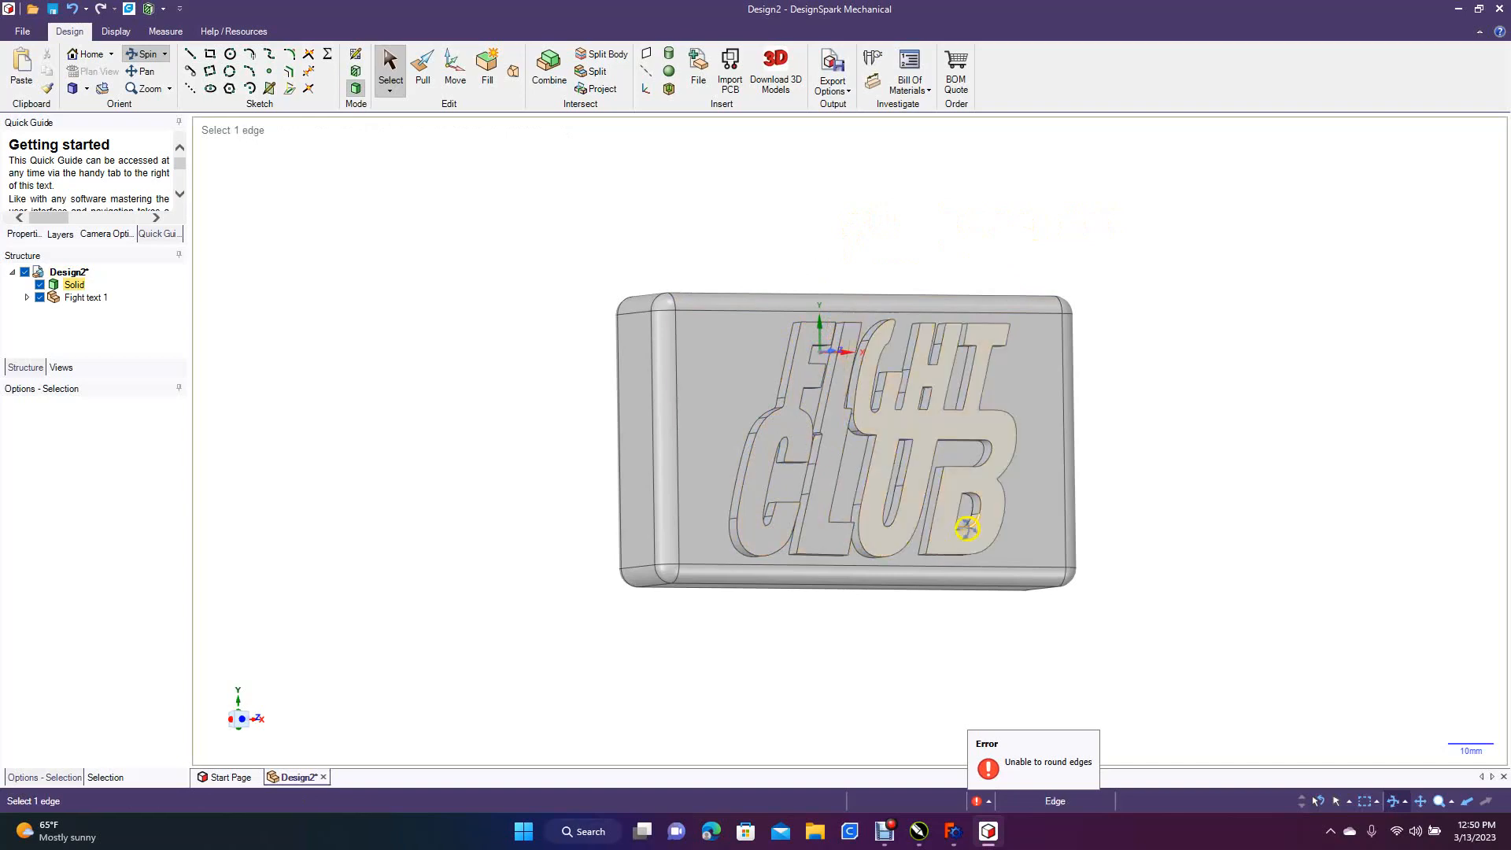
pyautogui.moveTo(553, 322); pyautogui.dragTo(496, 341, button='middle')
# Save the design to the Desktop as a DS Mechanical file named Fight Club Soap
pyautogui.click(22, 30)
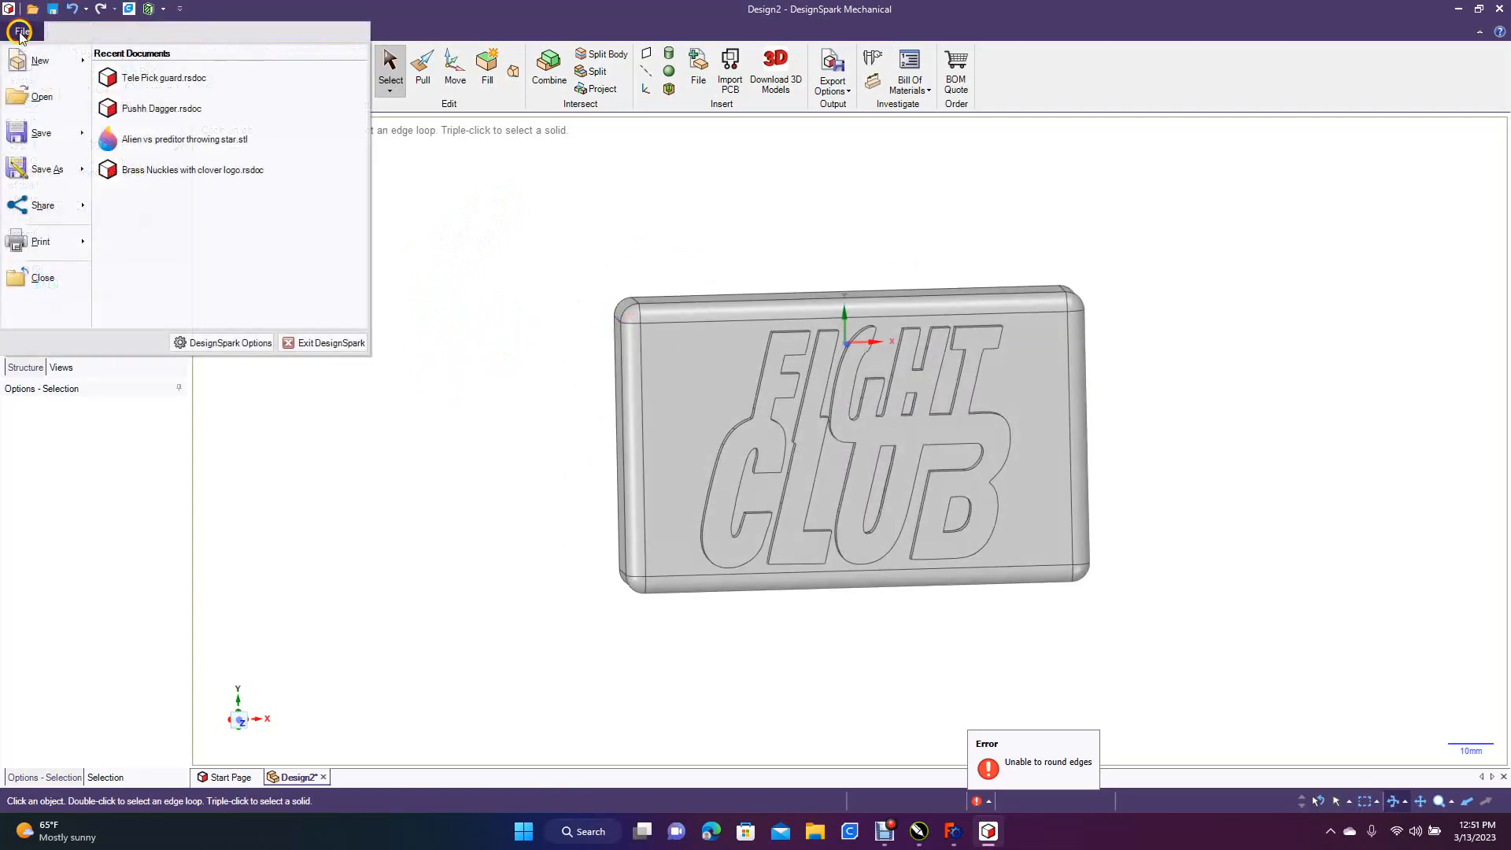
pyautogui.click(37, 168)
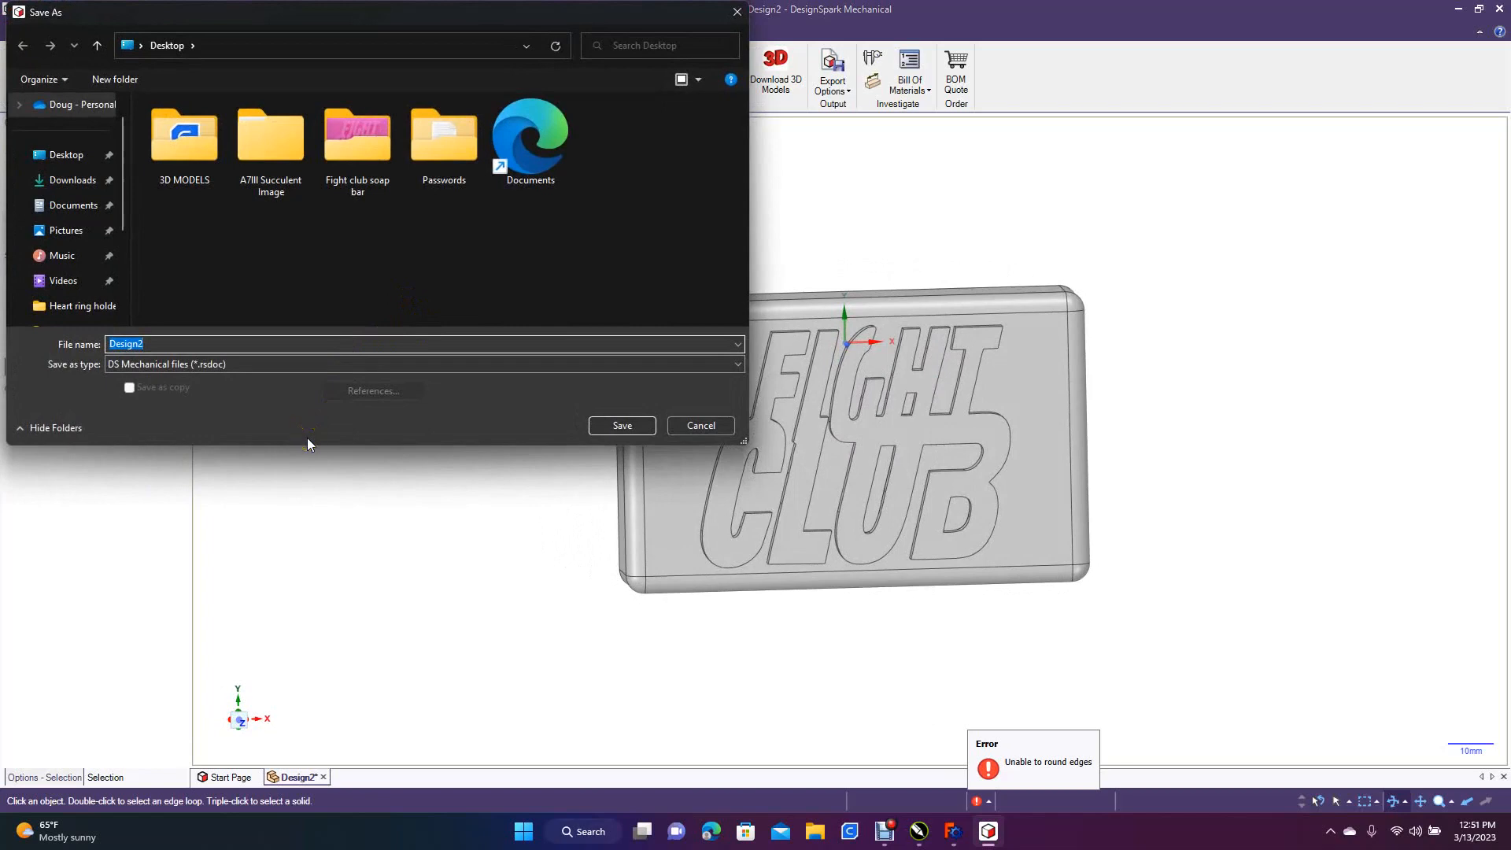
pyautogui.write('Fight')
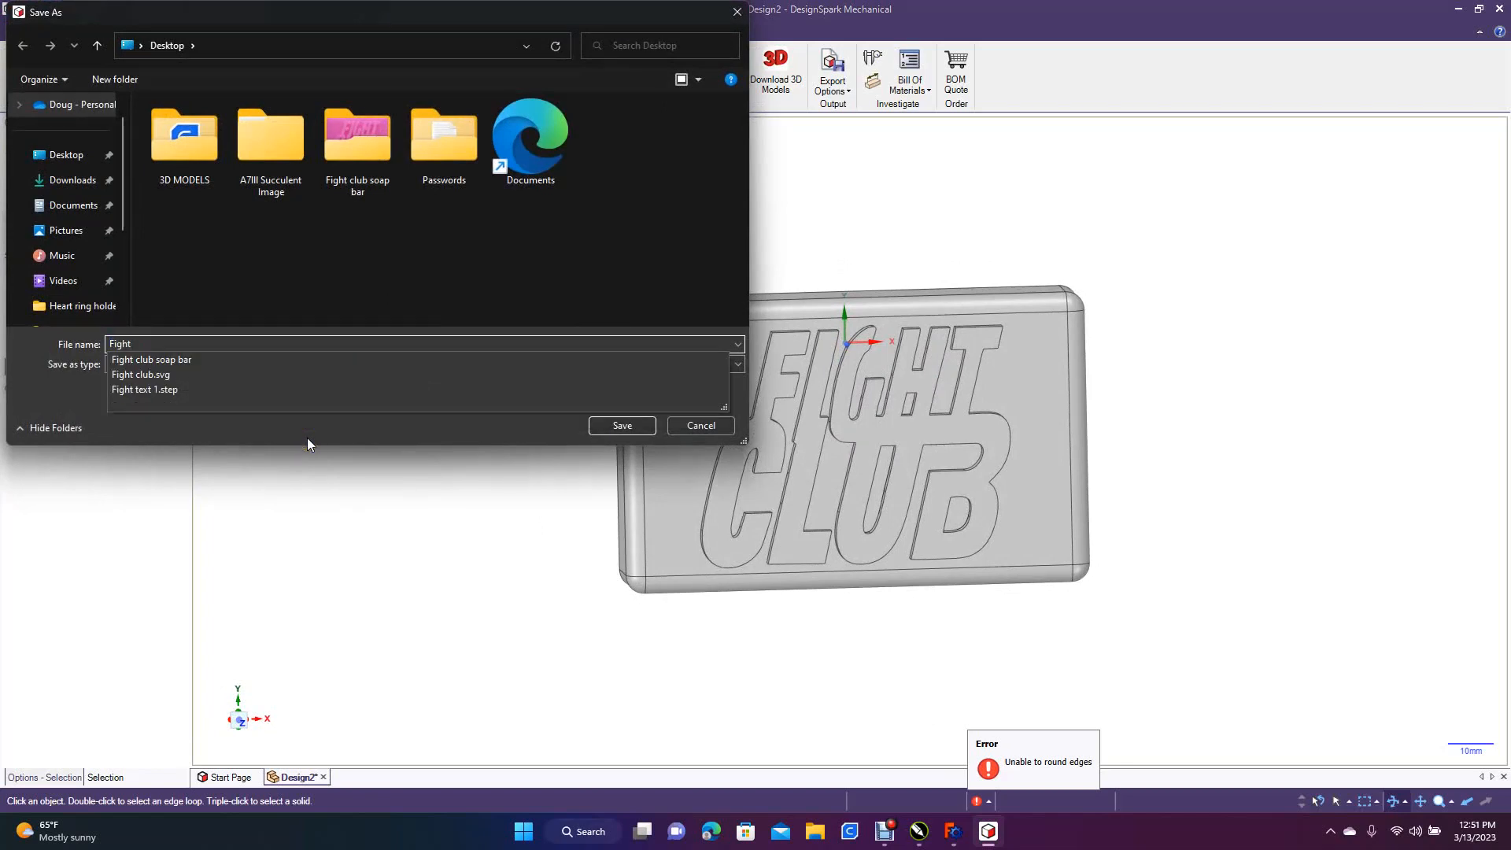
pyautogui.write(' Club Soap')
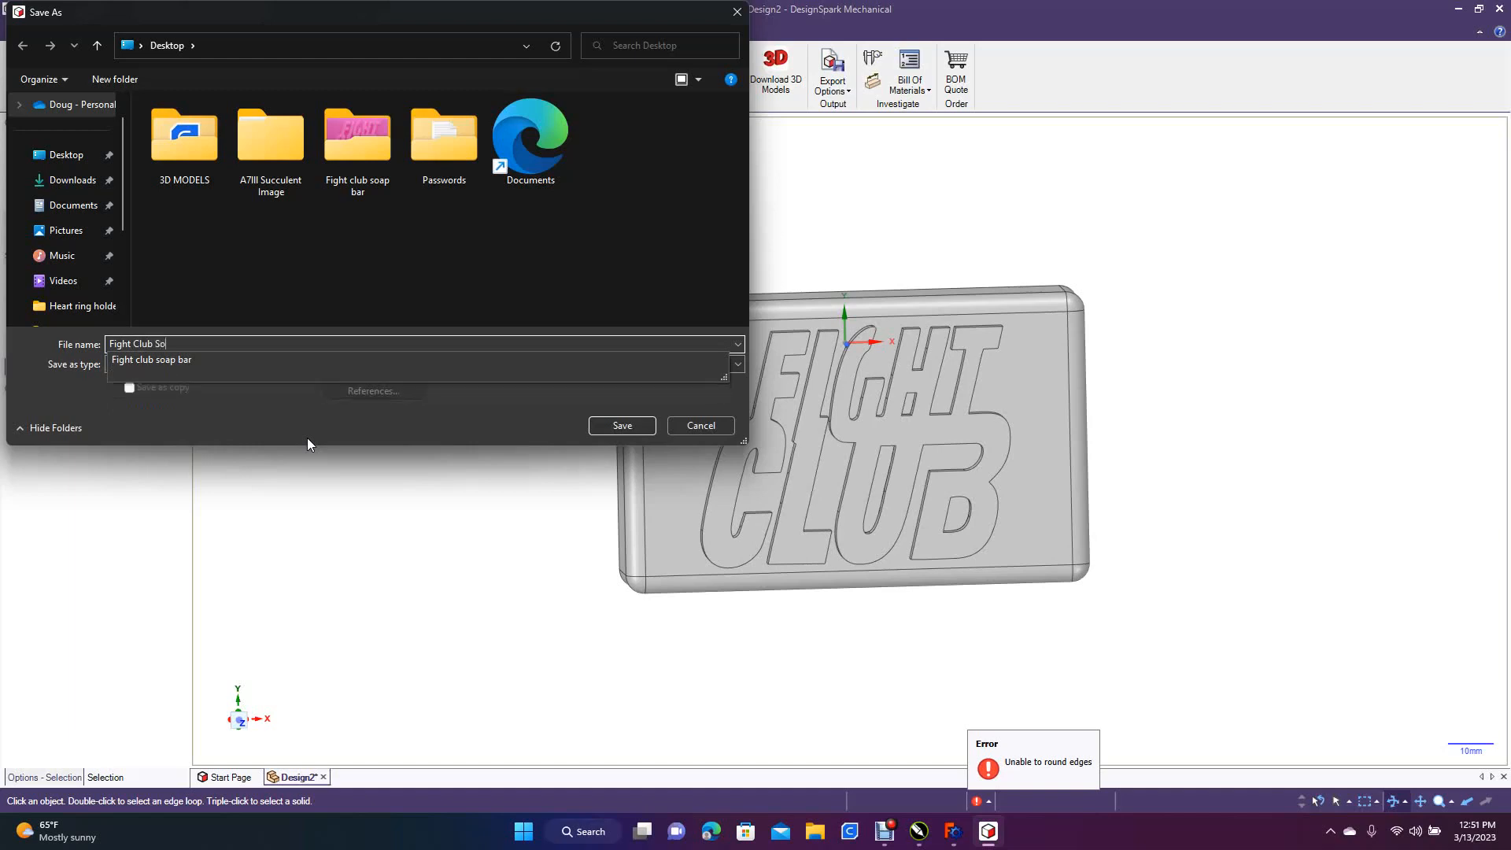
pyautogui.click(63, 155)
pyautogui.click(650, 423)
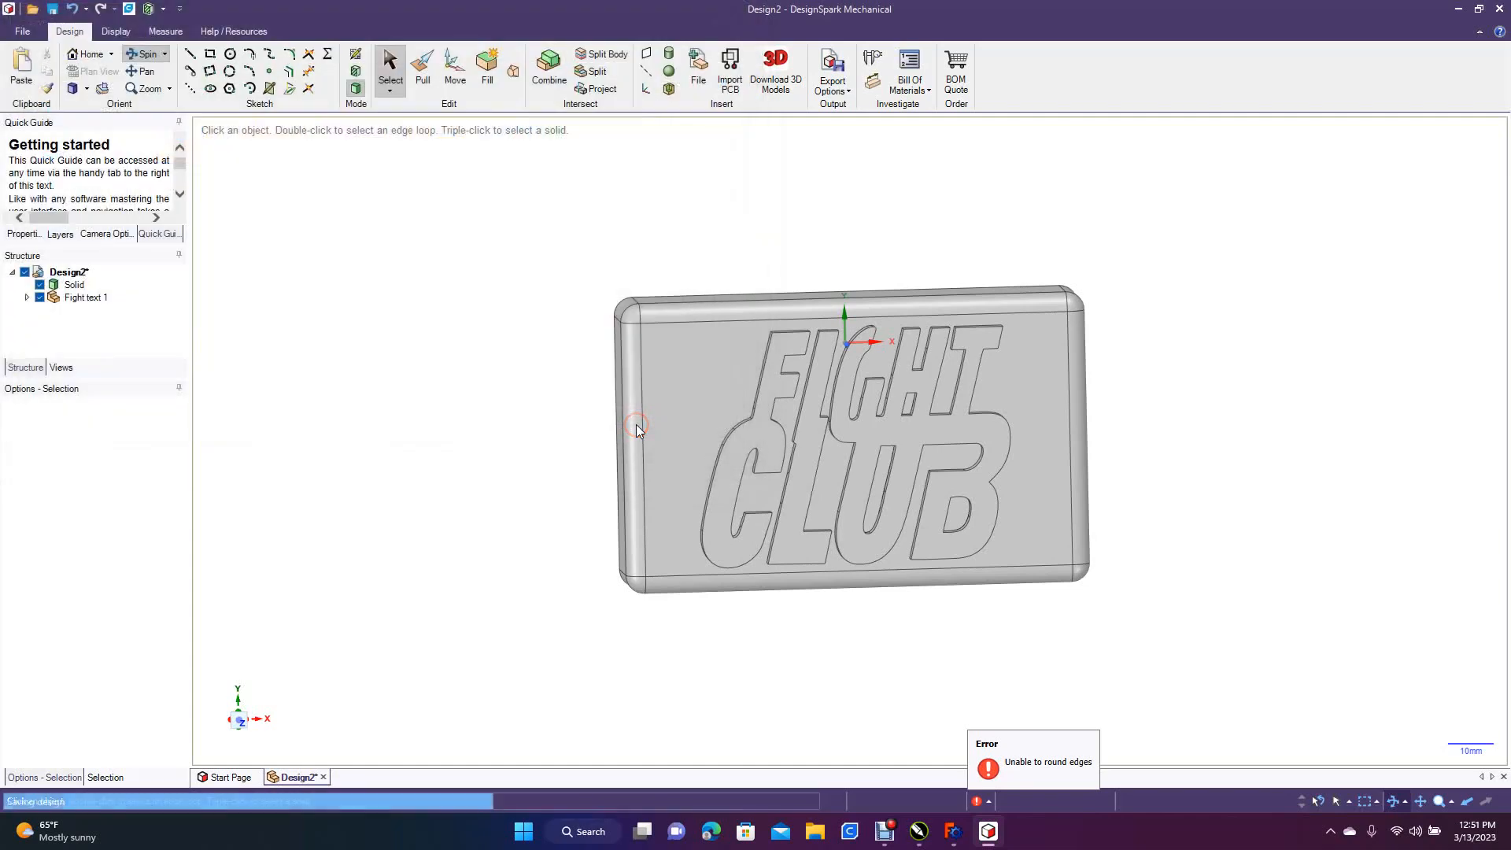
# Save a copy of the Fight Club Soap model to the Desktop in STL format
pyautogui.click(22, 31)
pyautogui.click(39, 173)
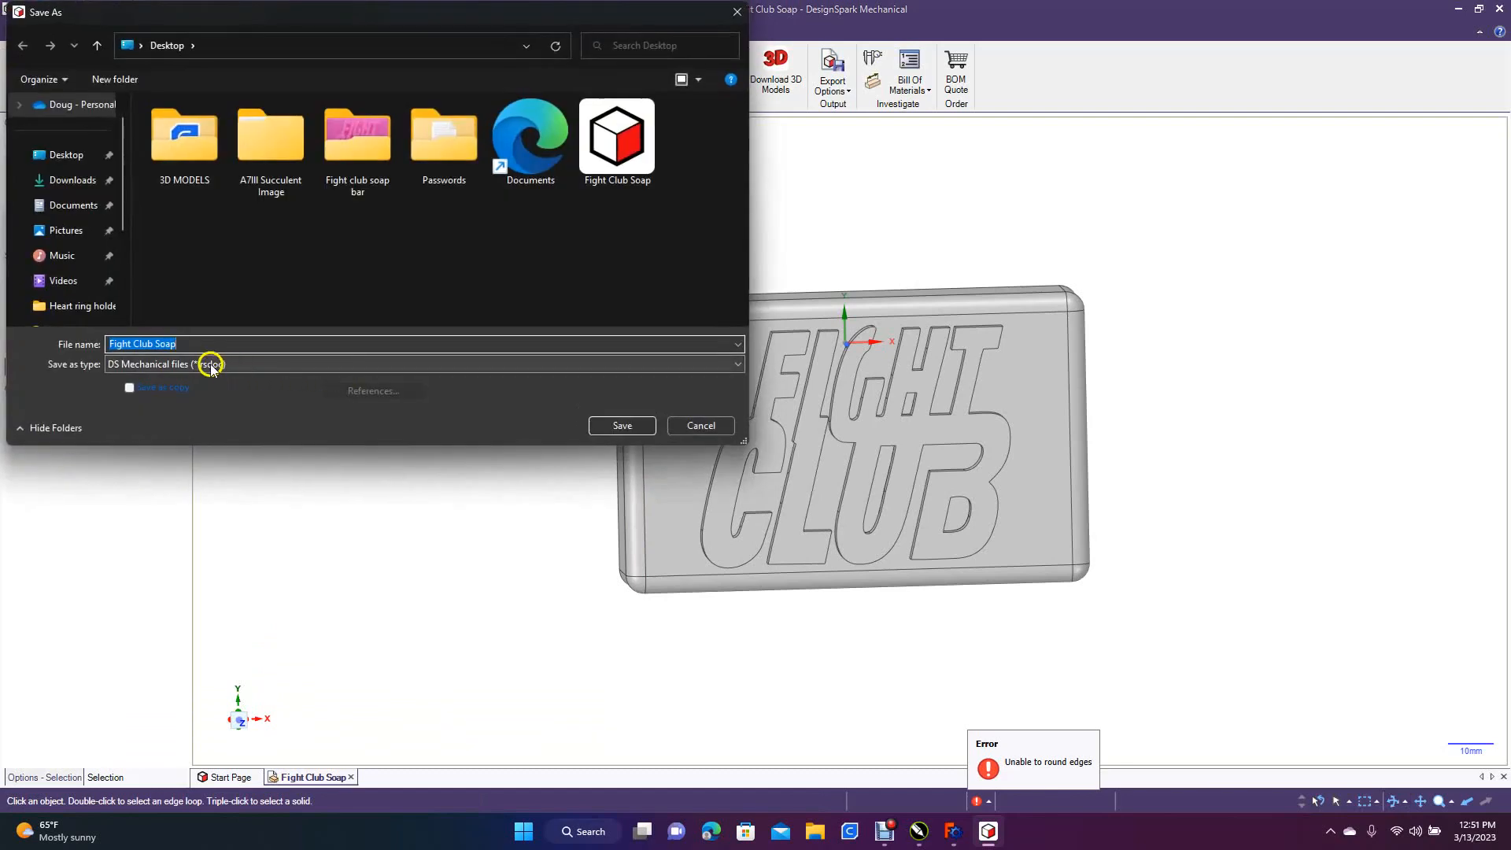
pyautogui.click(209, 364)
pyautogui.click(157, 472)
pyautogui.click(75, 155)
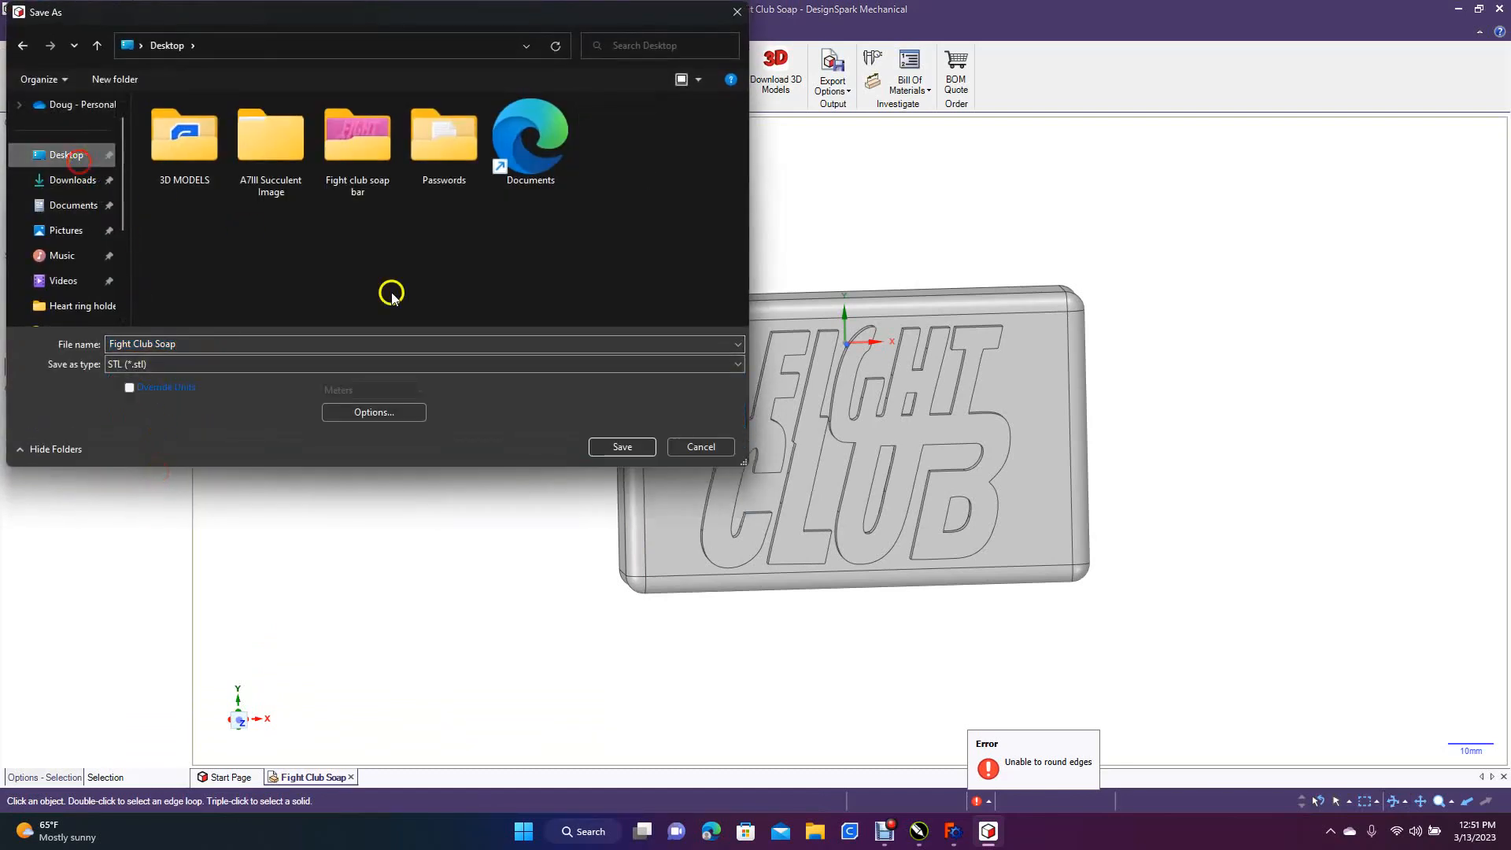
pyautogui.click(619, 446)
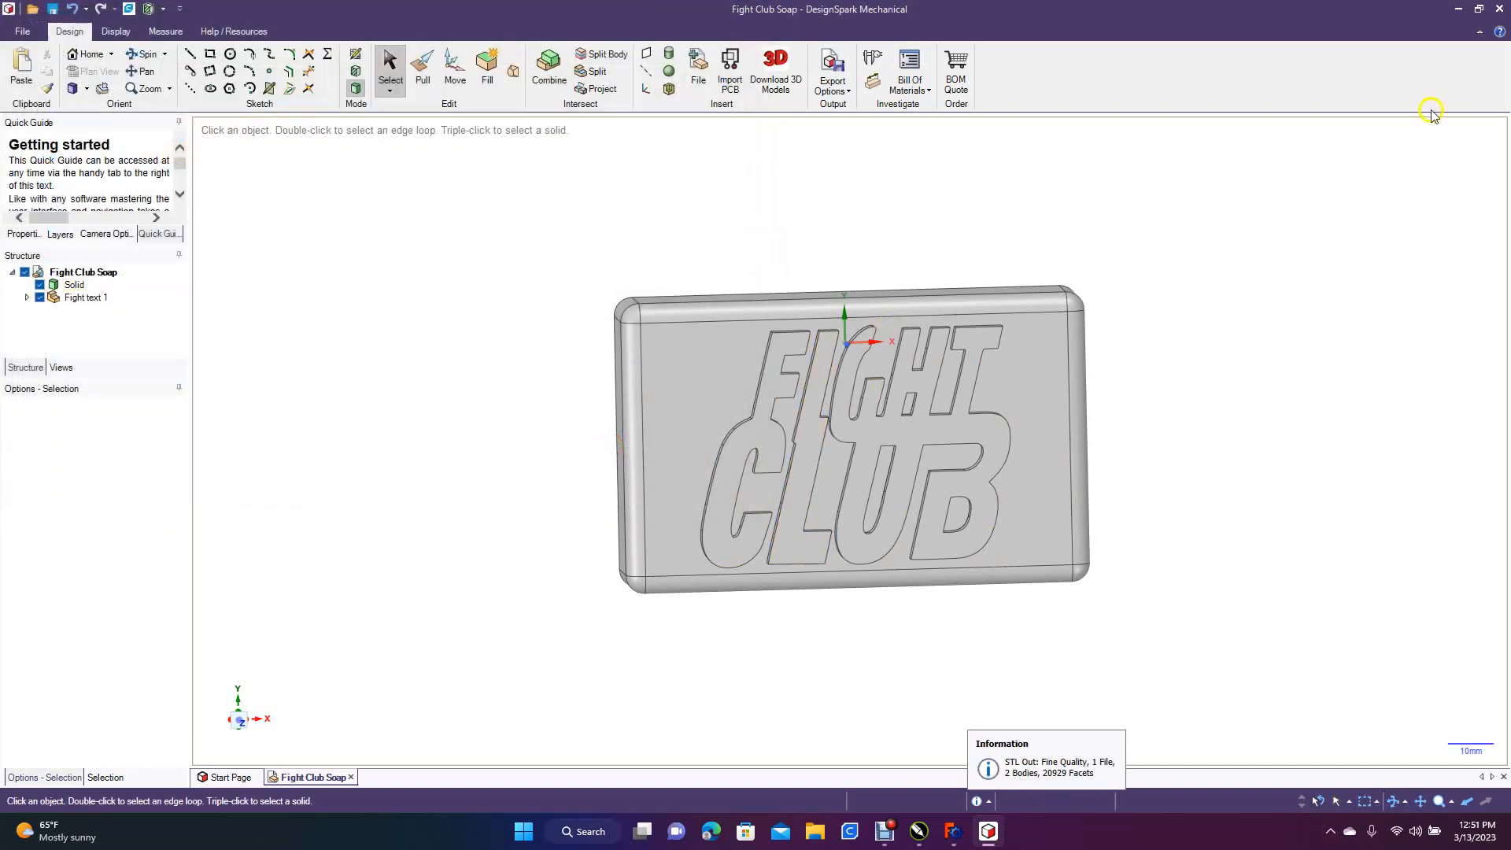
# Switch to Rhino 7, running it without saving, and arrange its window so the Fight Club Soap STL on the desktop stays reachable
pyautogui.click(1458, 9)
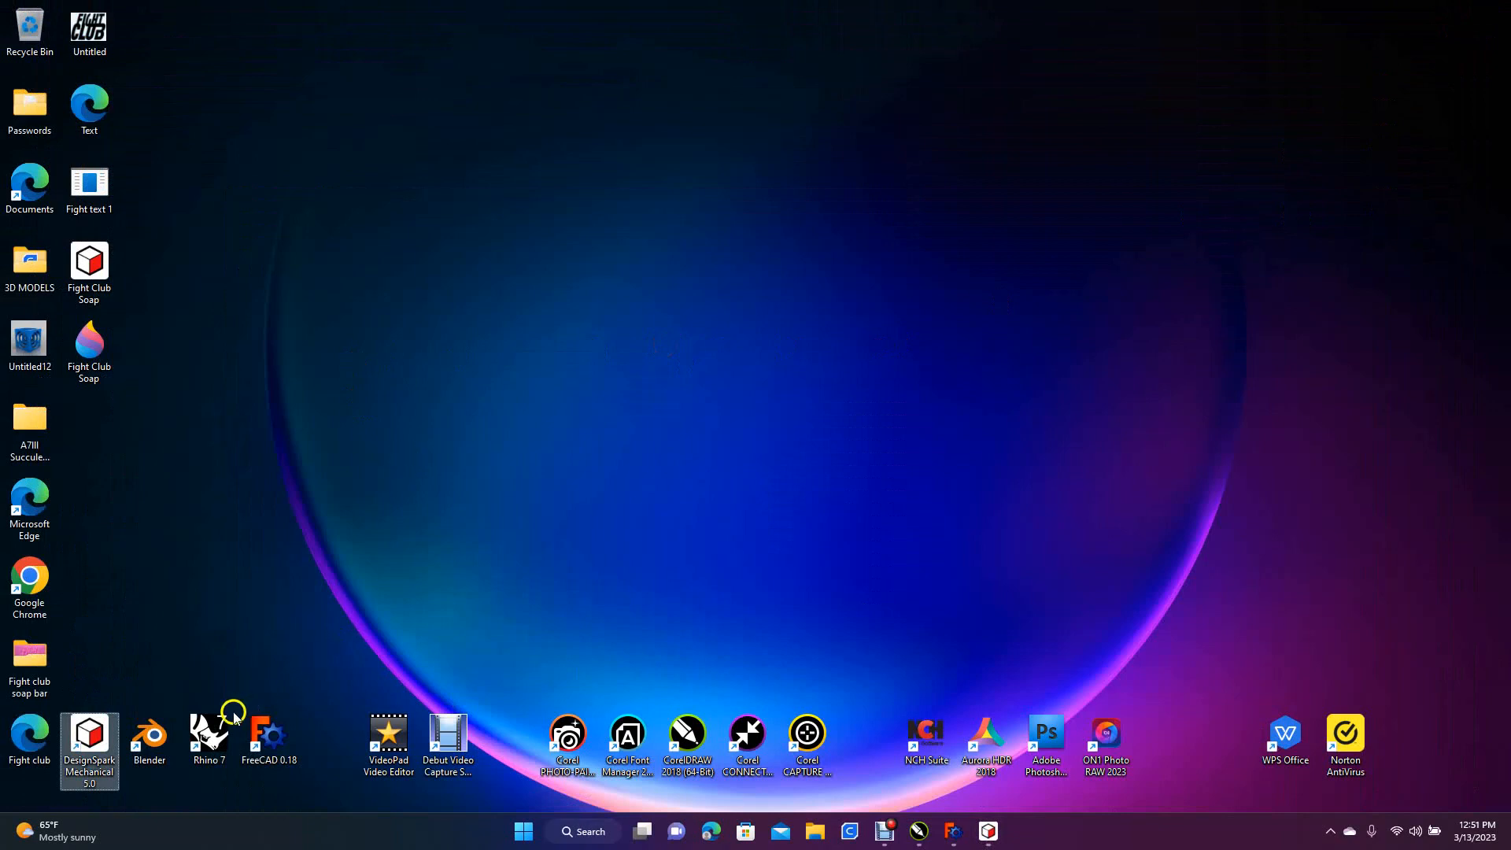
pyautogui.doubleClick(211, 736)
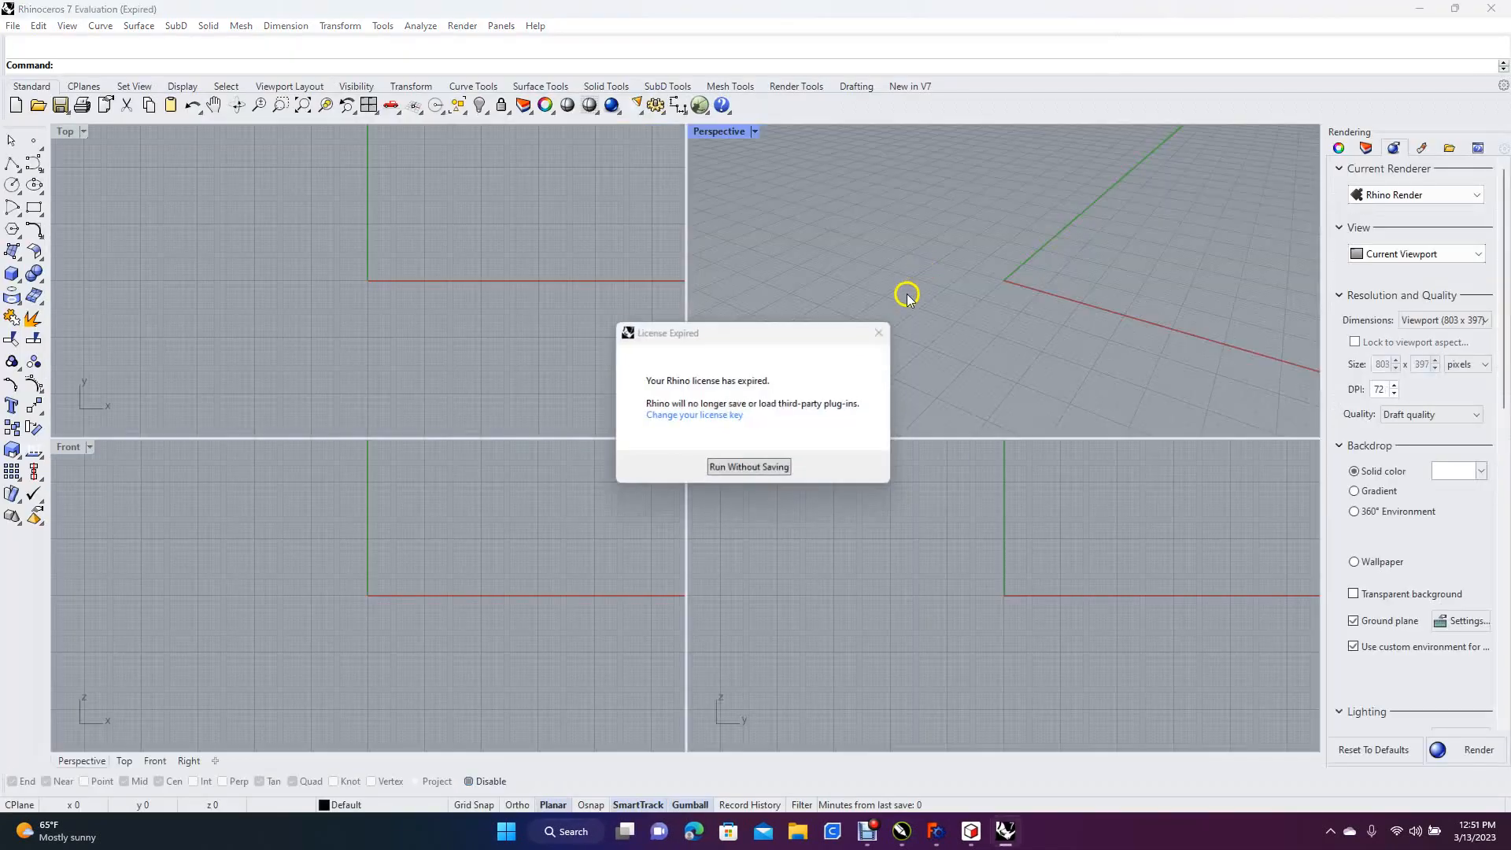
pyautogui.click(774, 471)
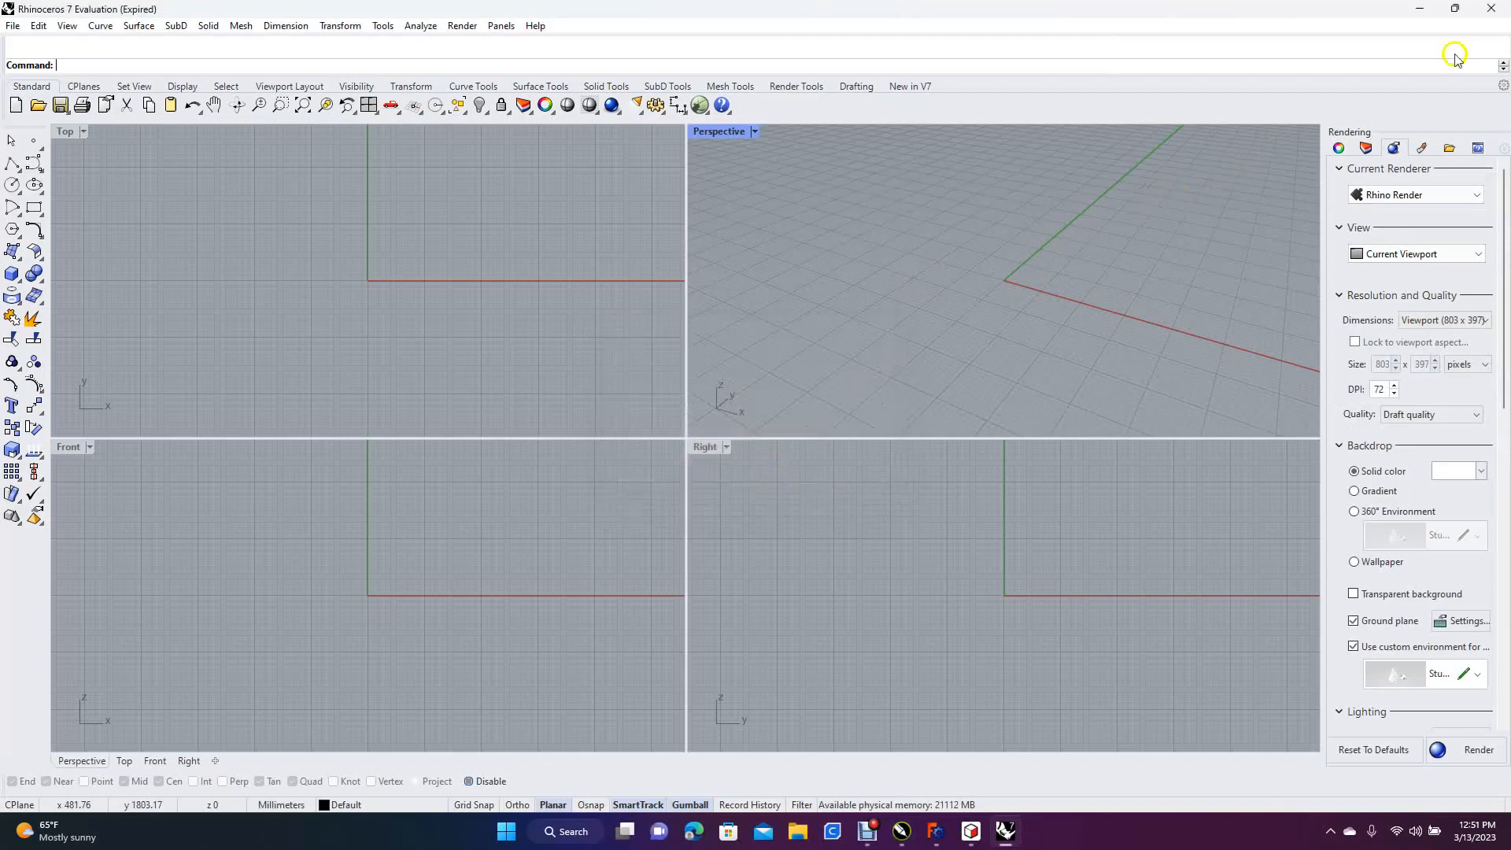
pyautogui.click(1455, 10)
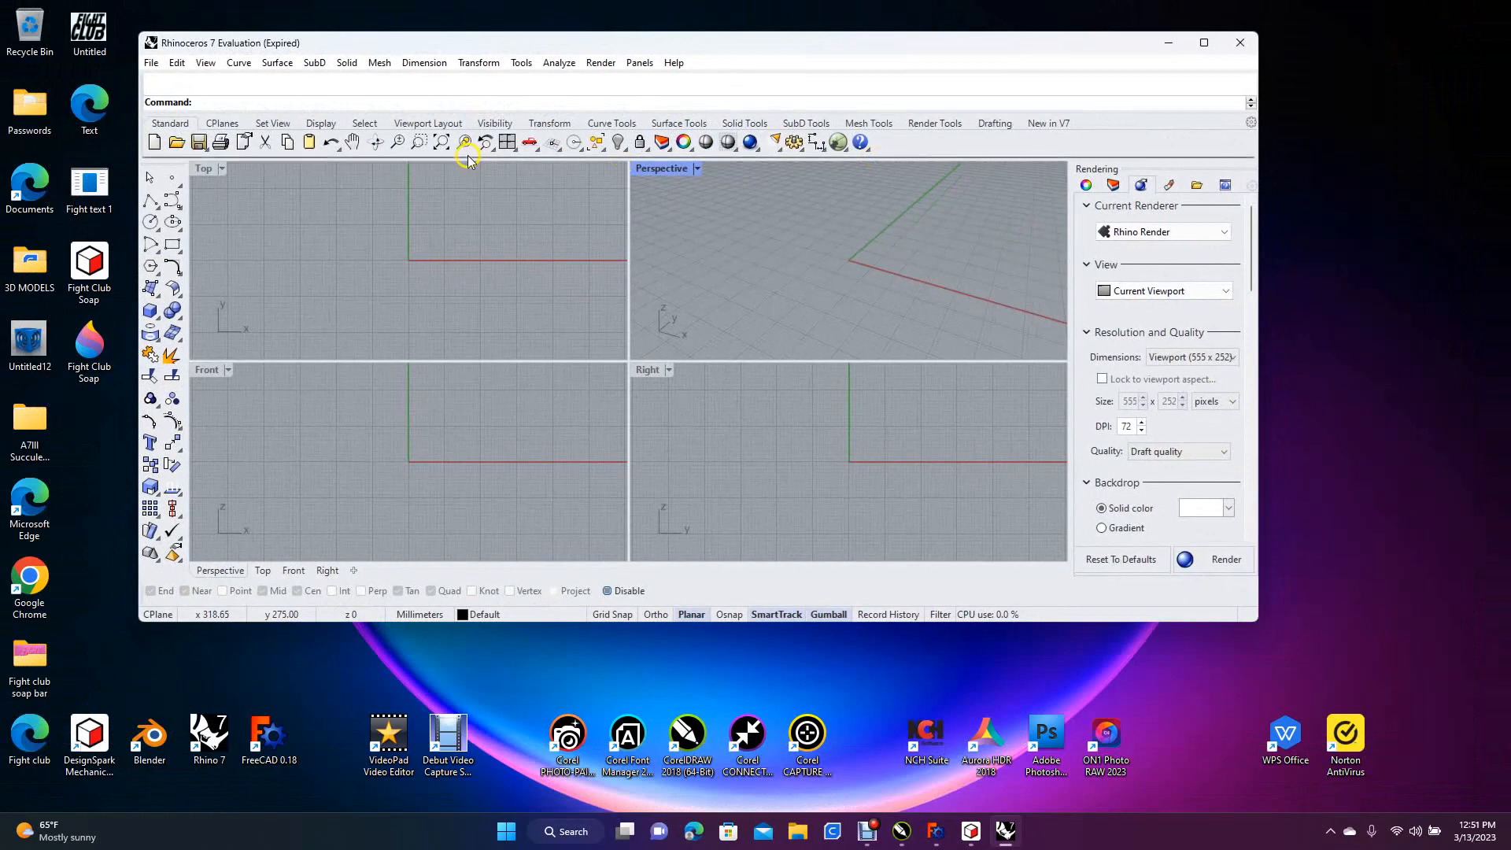
pyautogui.moveTo(341, 41); pyautogui.dragTo(489, 80)
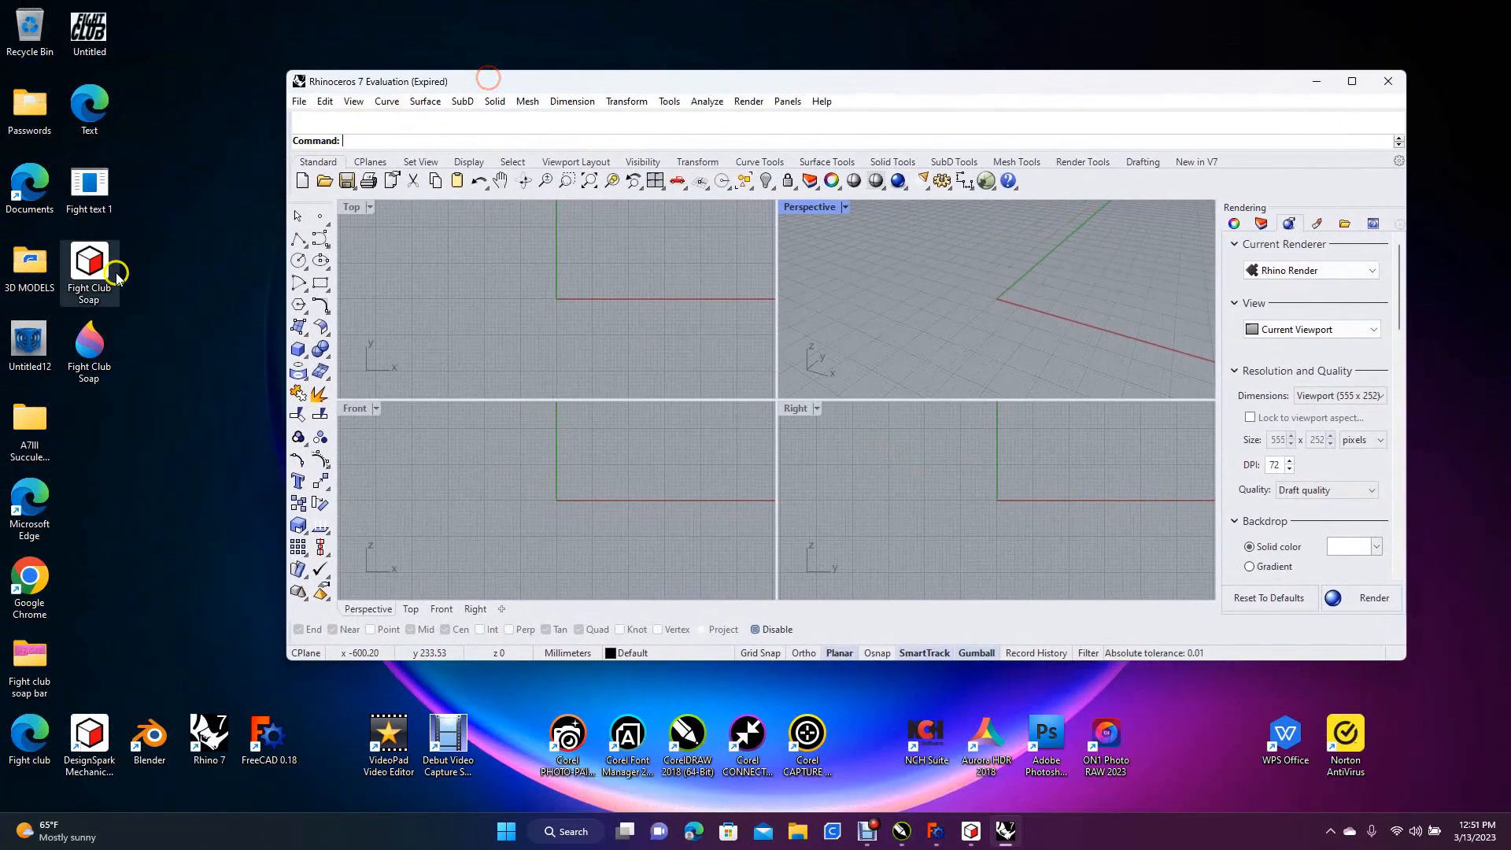
# Import the Fight Club Soap STL file from the desktop into the empty Rhino model
pyautogui.moveTo(92, 336); pyautogui.dragTo(540, 305)
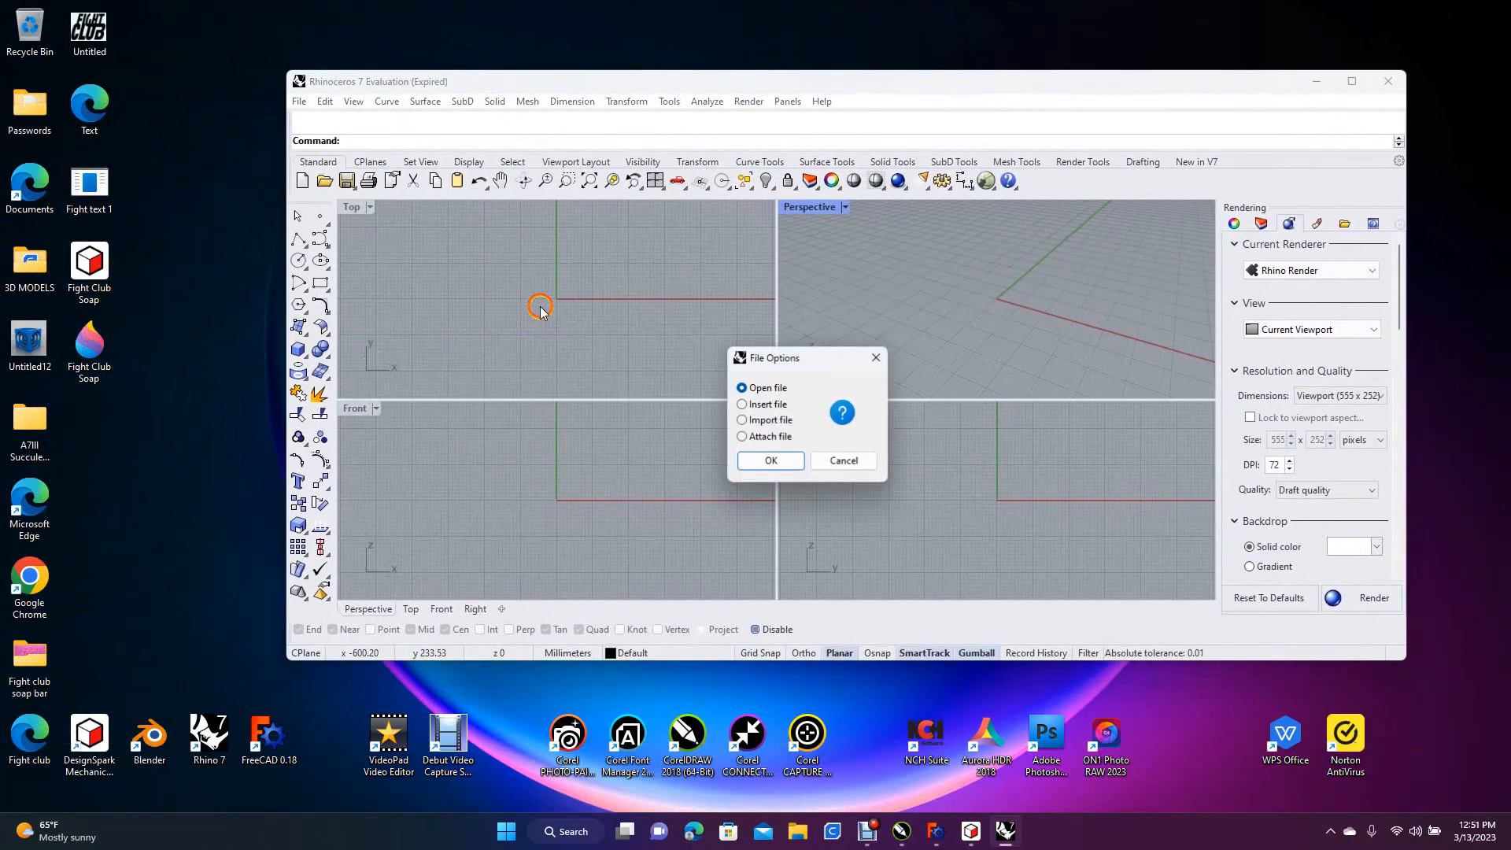
pyautogui.click(742, 420)
pyautogui.click(779, 463)
pyautogui.click(686, 480)
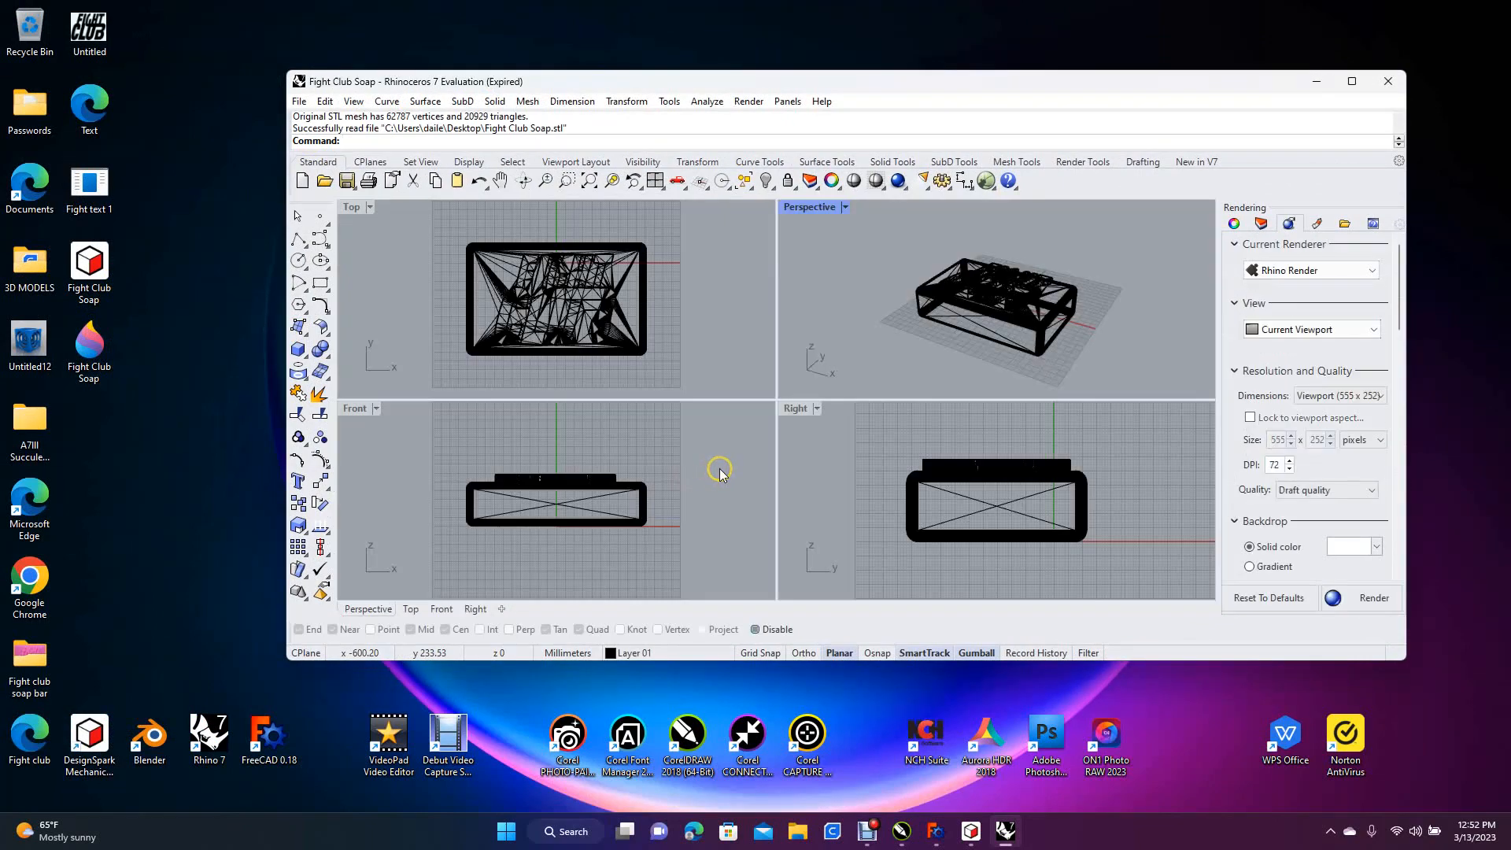
# Maximize the Rhino window and the Perspective viewport, with the soap bar mesh seen from above
pyautogui.click(1350, 82)
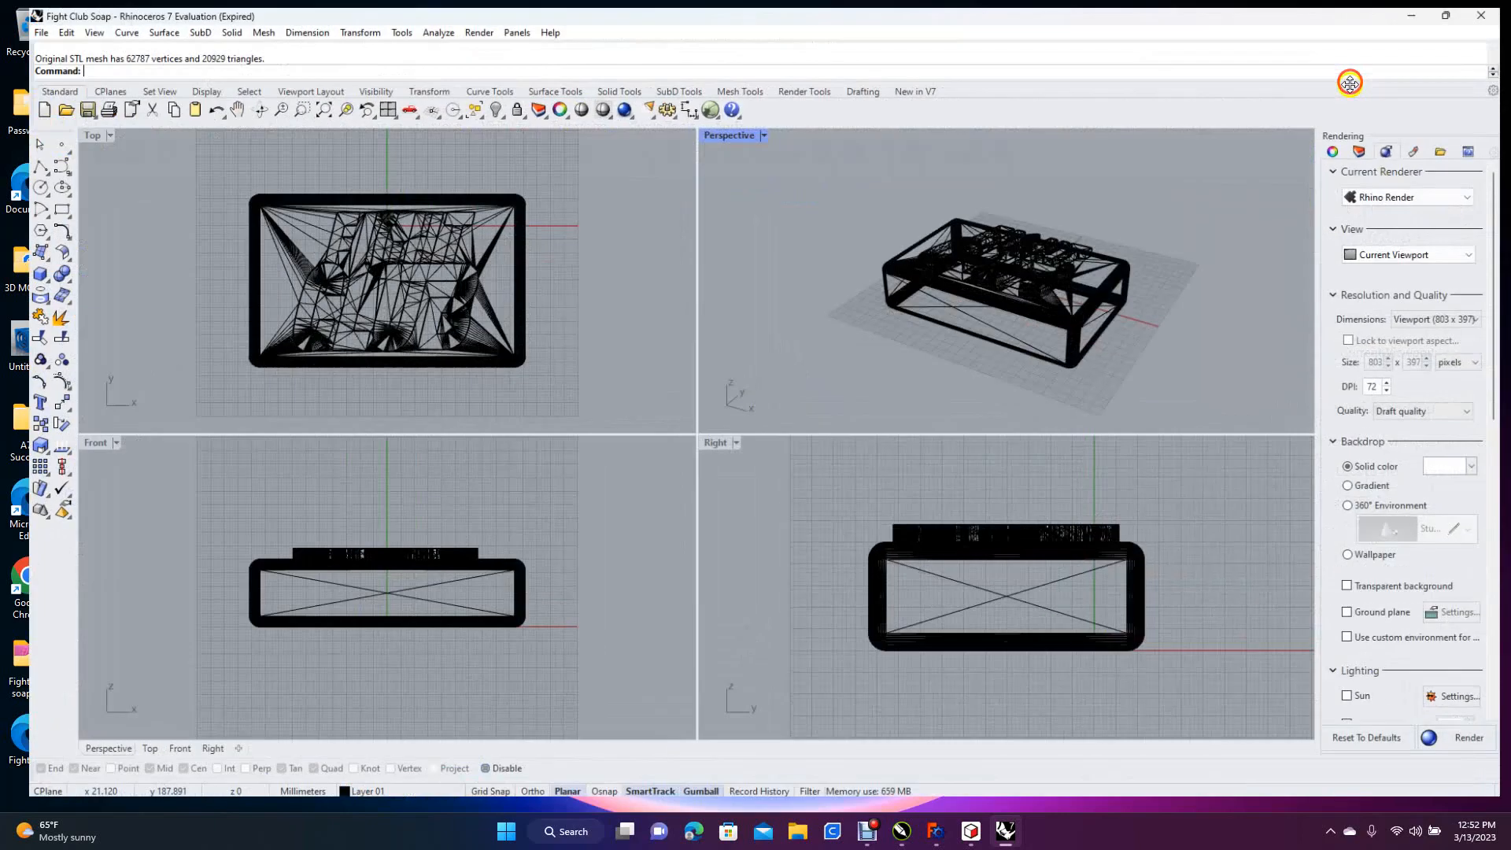
pyautogui.doubleClick(725, 133)
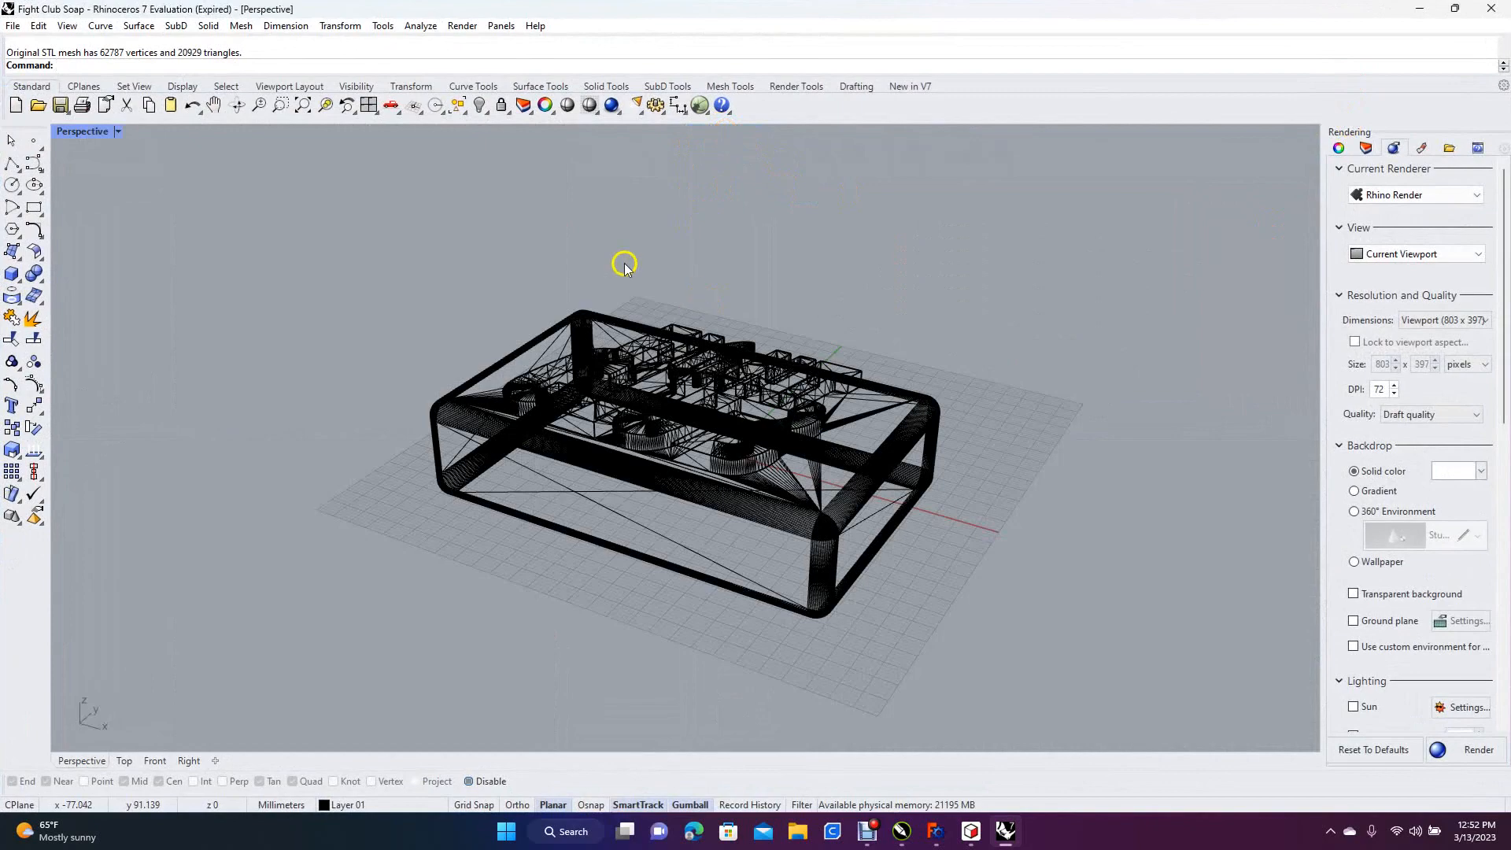
pyautogui.moveTo(512, 226); pyautogui.dragTo(550, 288, button='right')
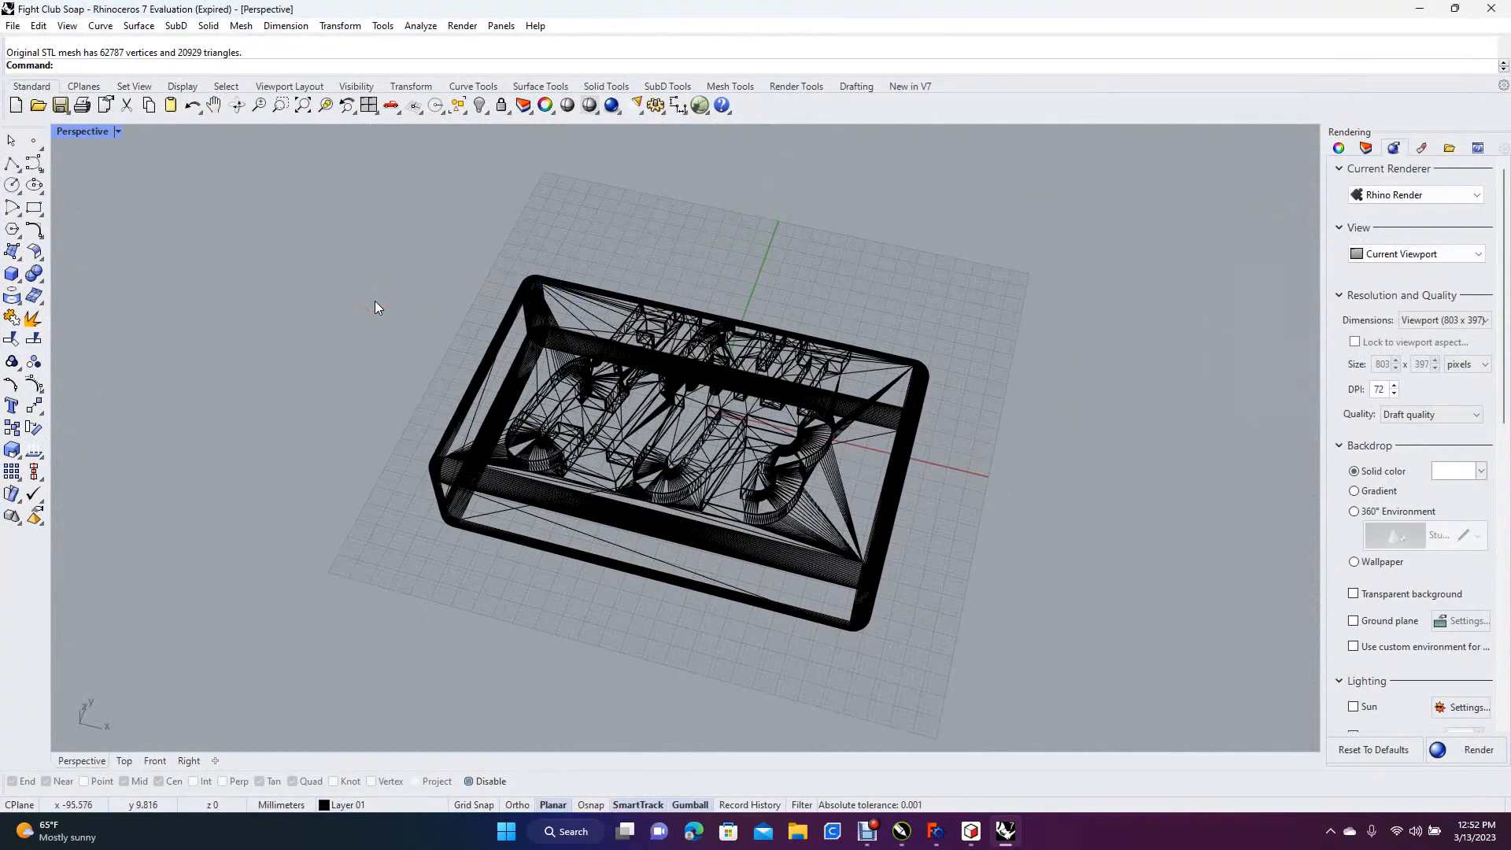
# Select the whole soap bar mesh and add a new Plastic material to the model
pyautogui.hotkey('ctrl', 'a')
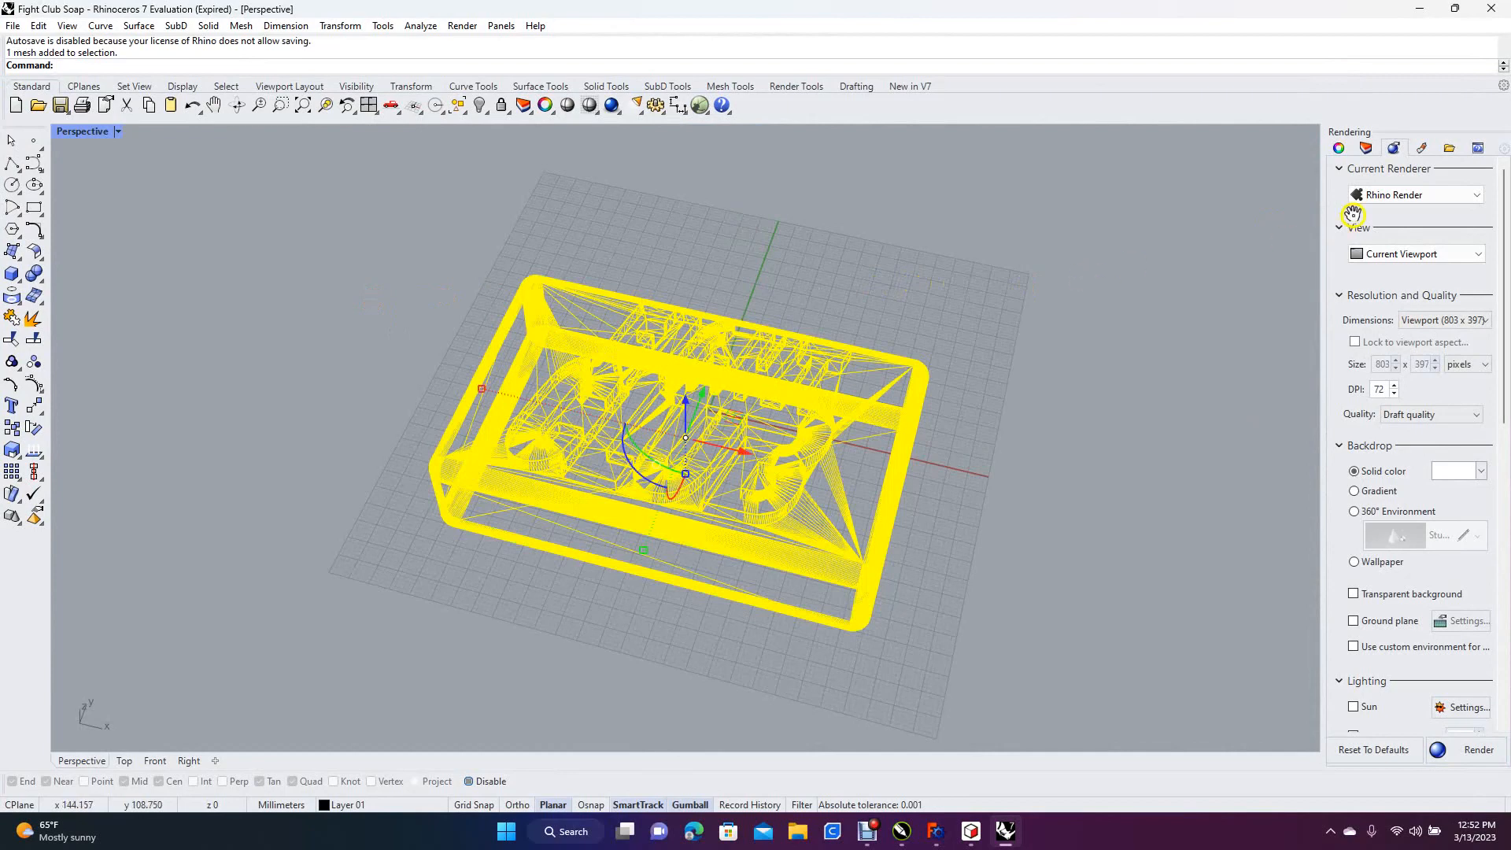
pyautogui.click(1422, 148)
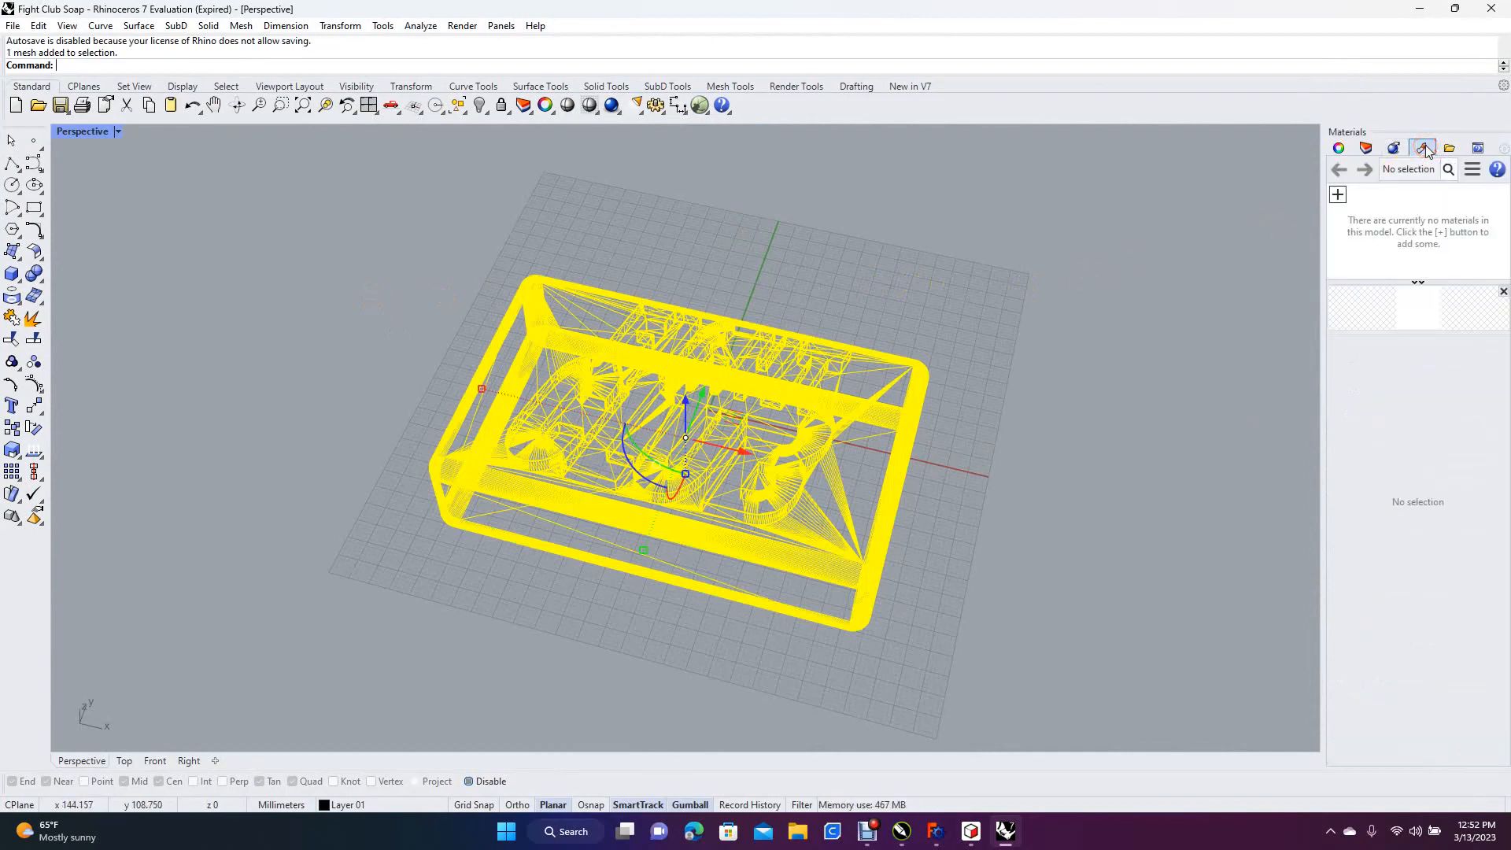
pyautogui.click(1341, 196)
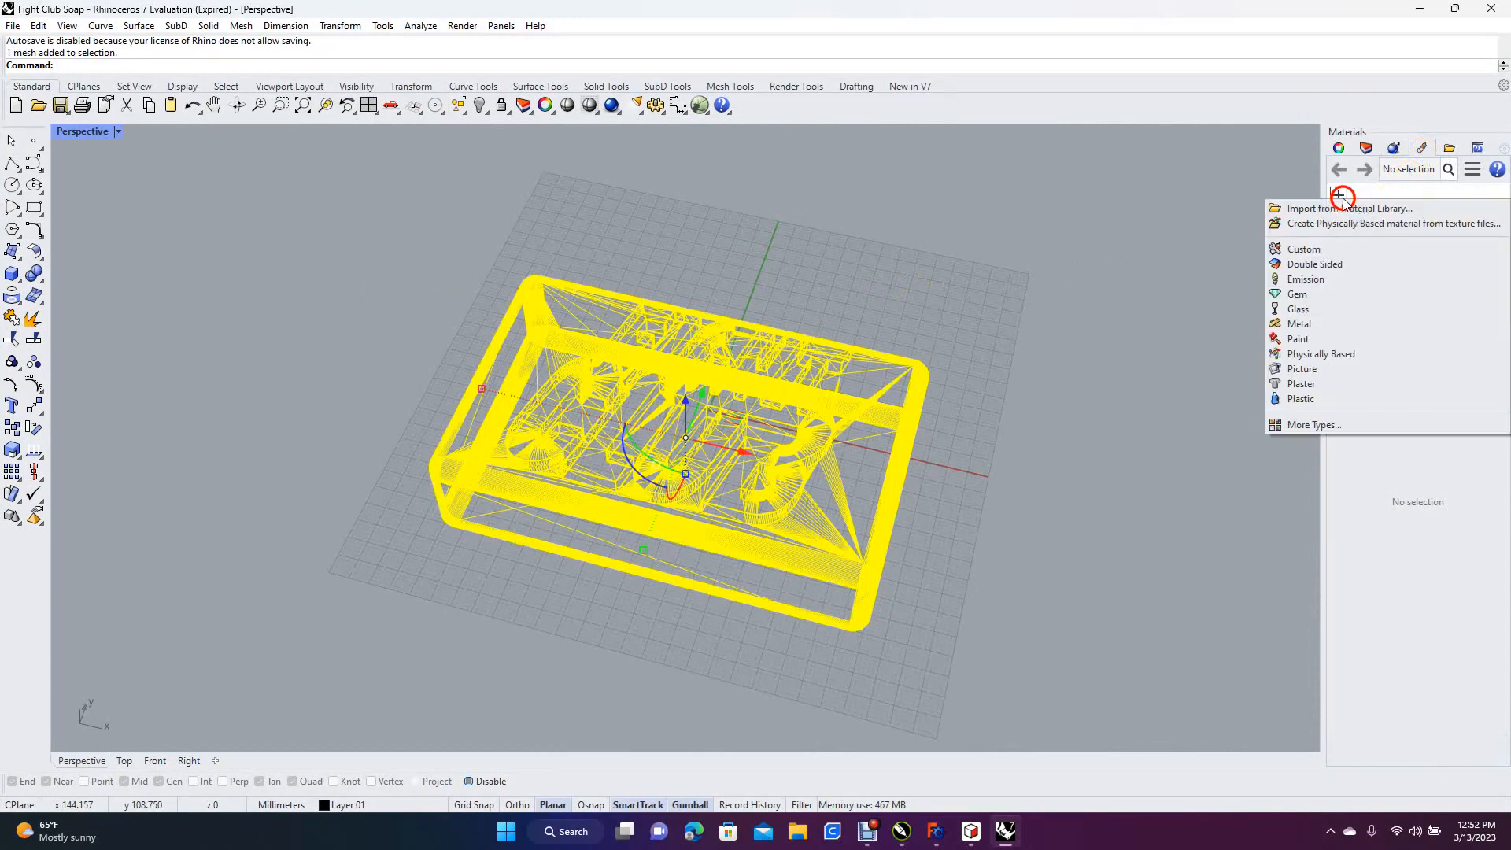
pyautogui.click(1318, 400)
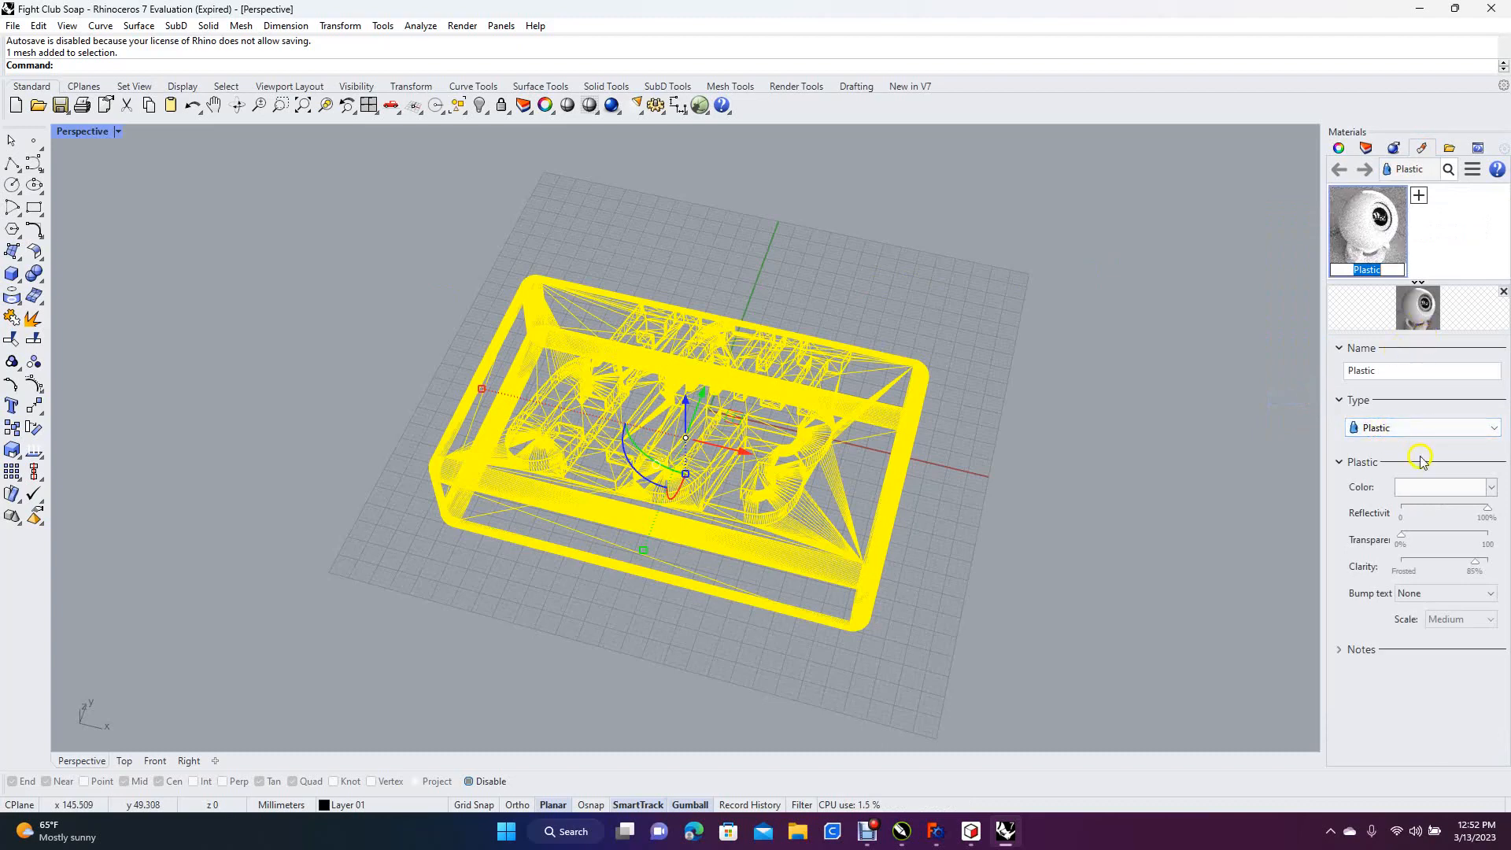
# Try to colour the Plastic material magenta by setting the hue to 300 on the colour wheel
pyautogui.click(1423, 487)
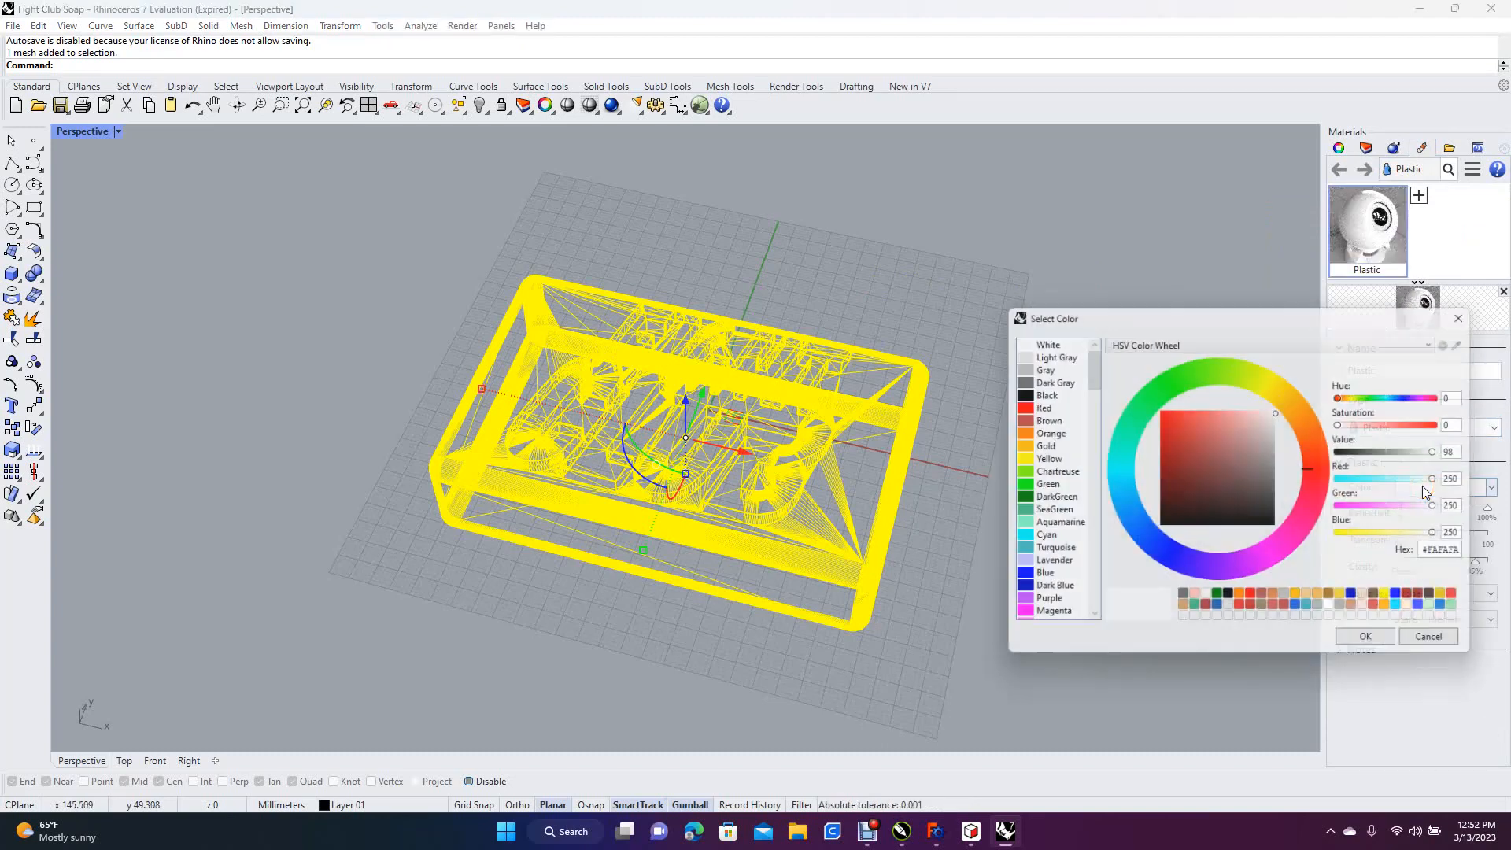
pyautogui.click(1287, 555)
pyautogui.moveTo(1281, 555); pyautogui.dragTo(1289, 556)
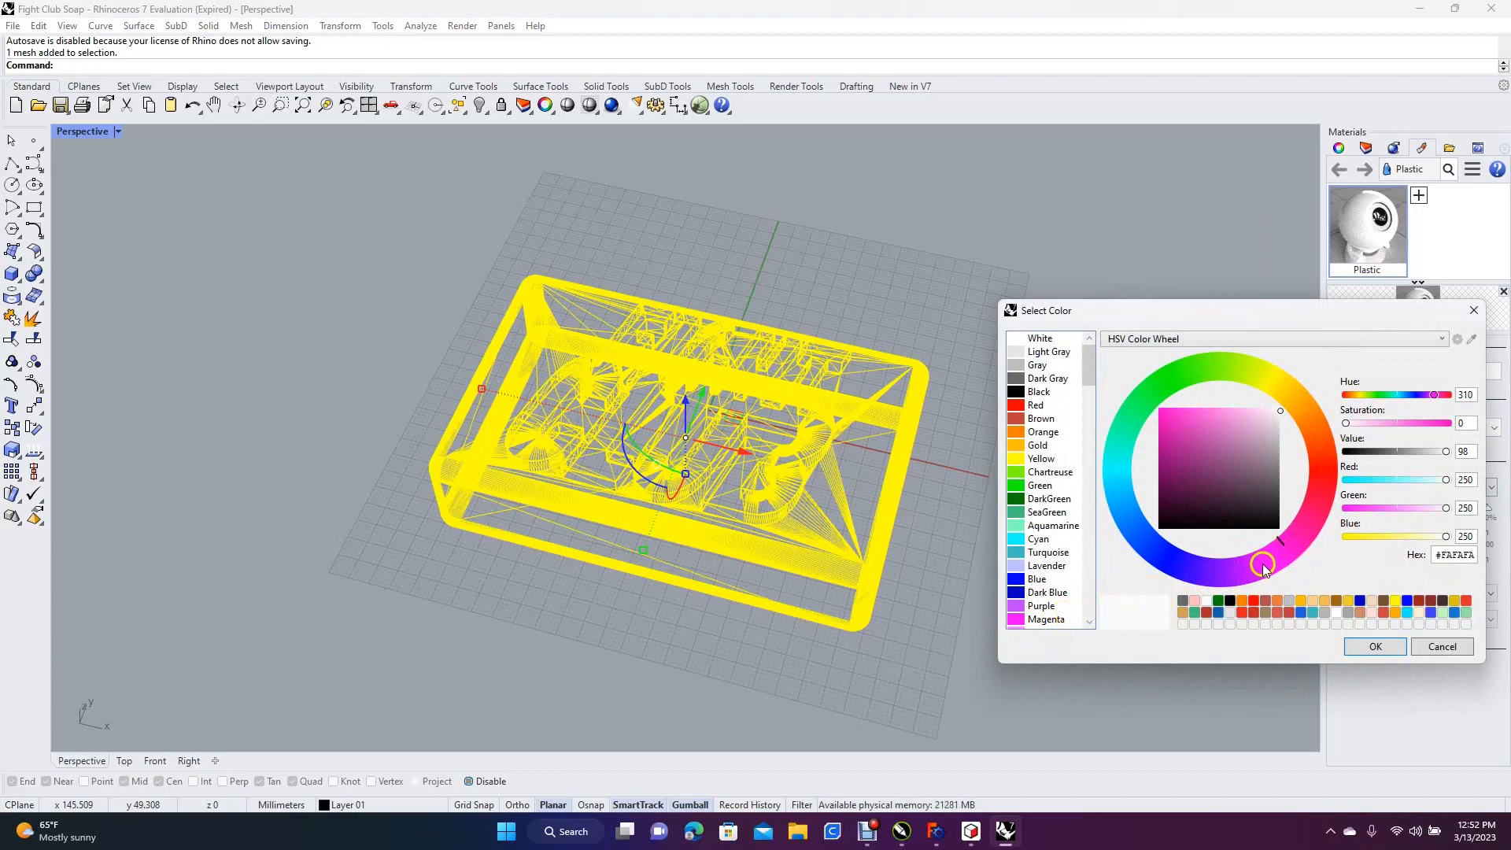
pyautogui.moveTo(1267, 565); pyautogui.dragTo(1272, 564)
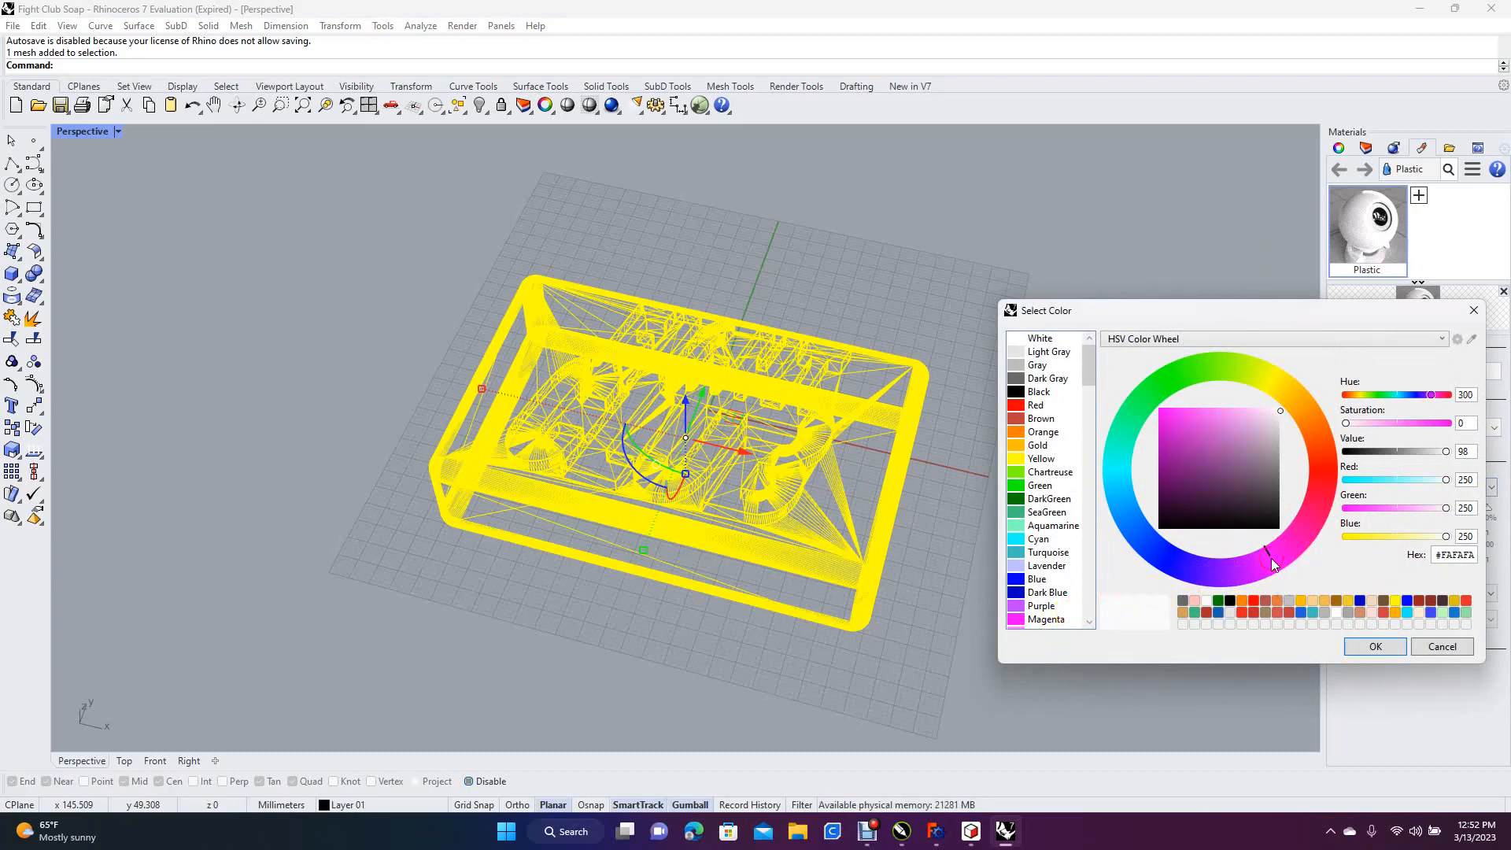
pyautogui.click(1378, 646)
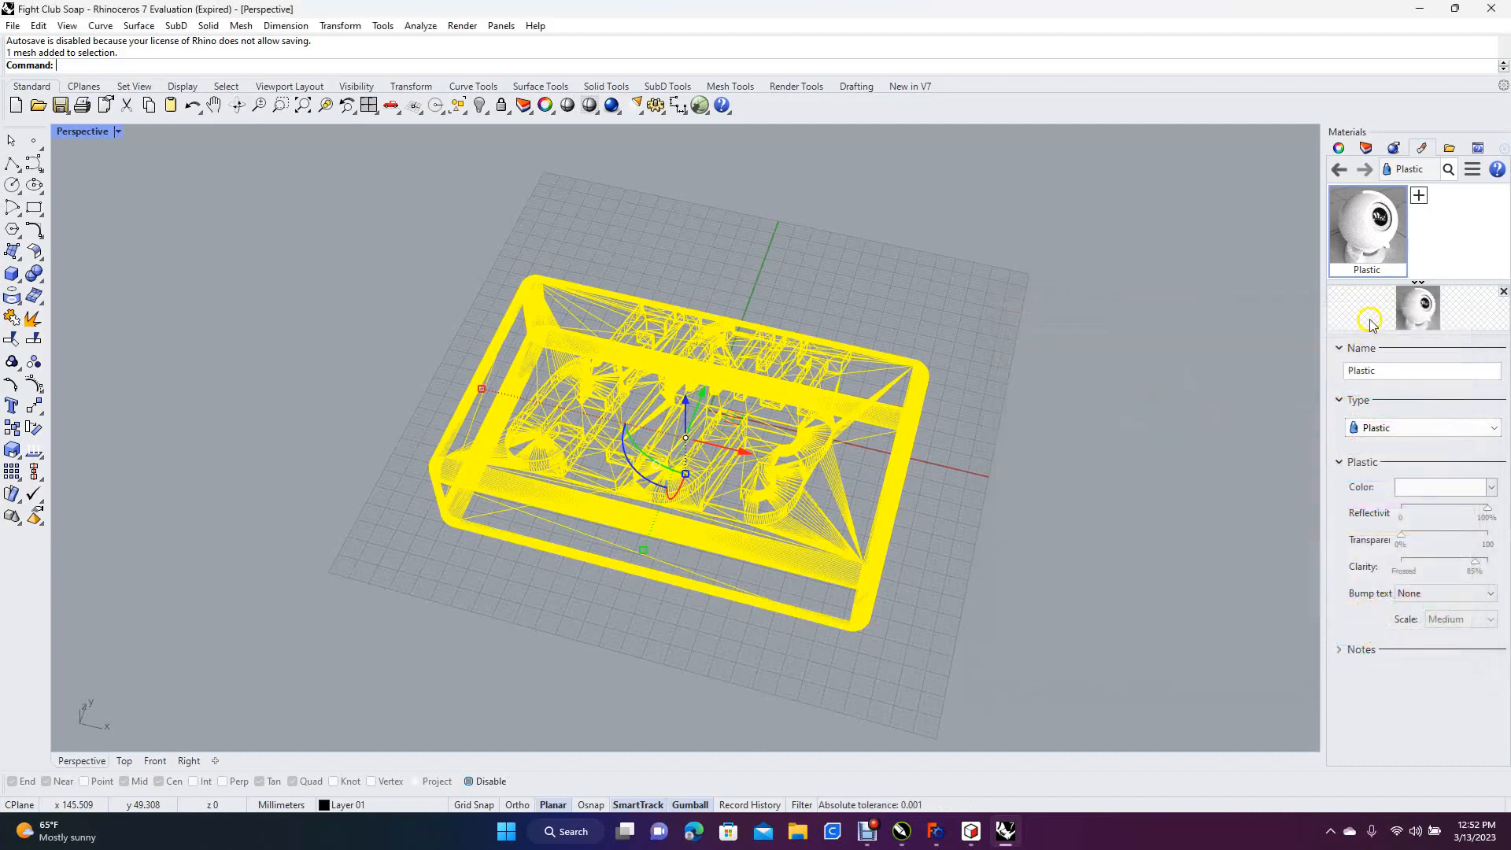
# Set the Plastic material's colour to the predefined Violet, after trying Pink
pyautogui.click(1416, 488)
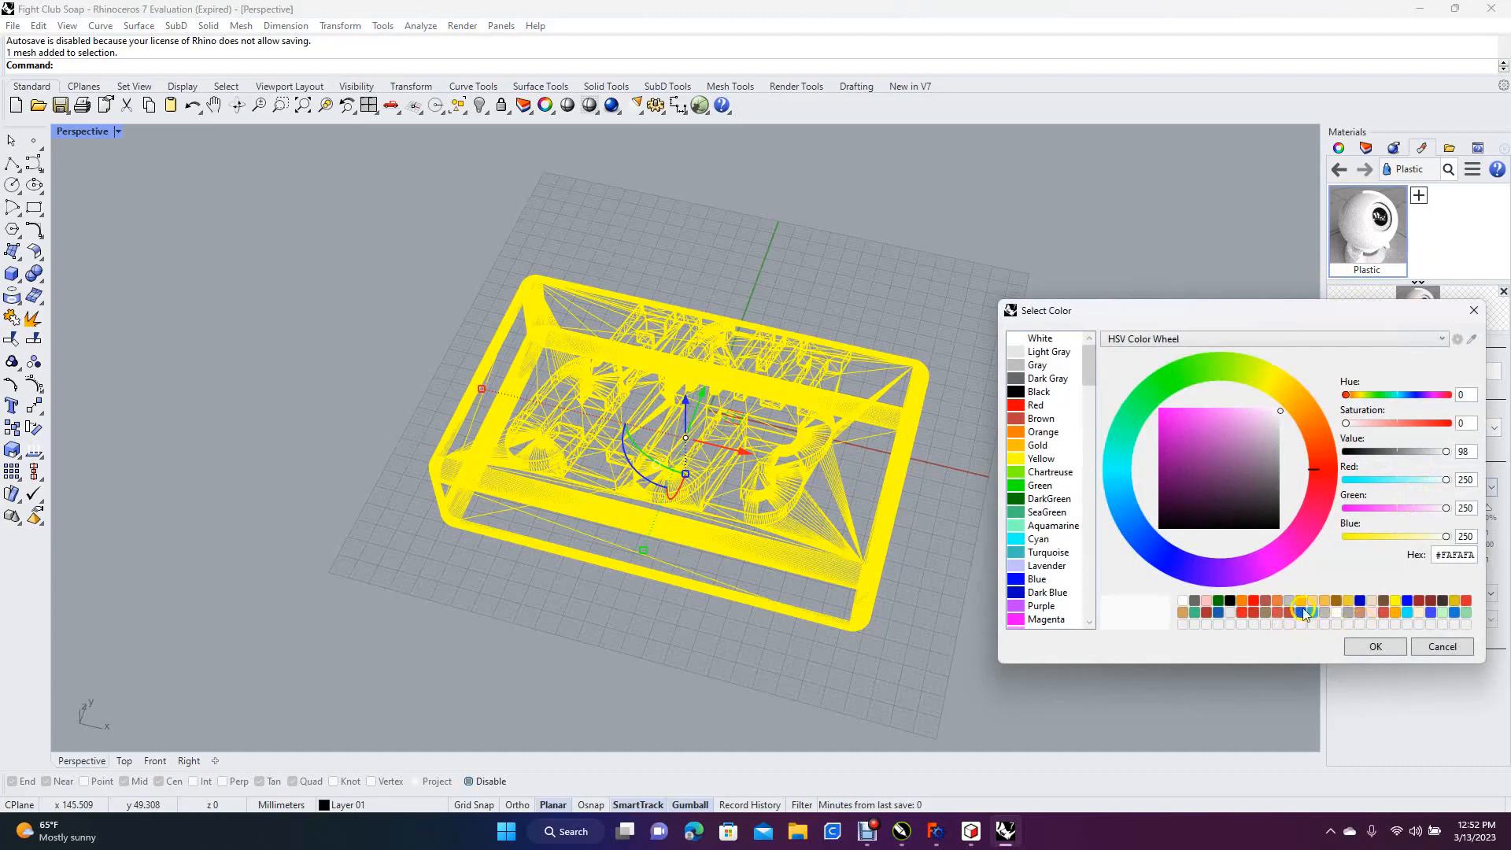
pyautogui.click(1090, 623)
pyautogui.click(1090, 623)
pyautogui.click(1089, 624)
pyautogui.click(1090, 623)
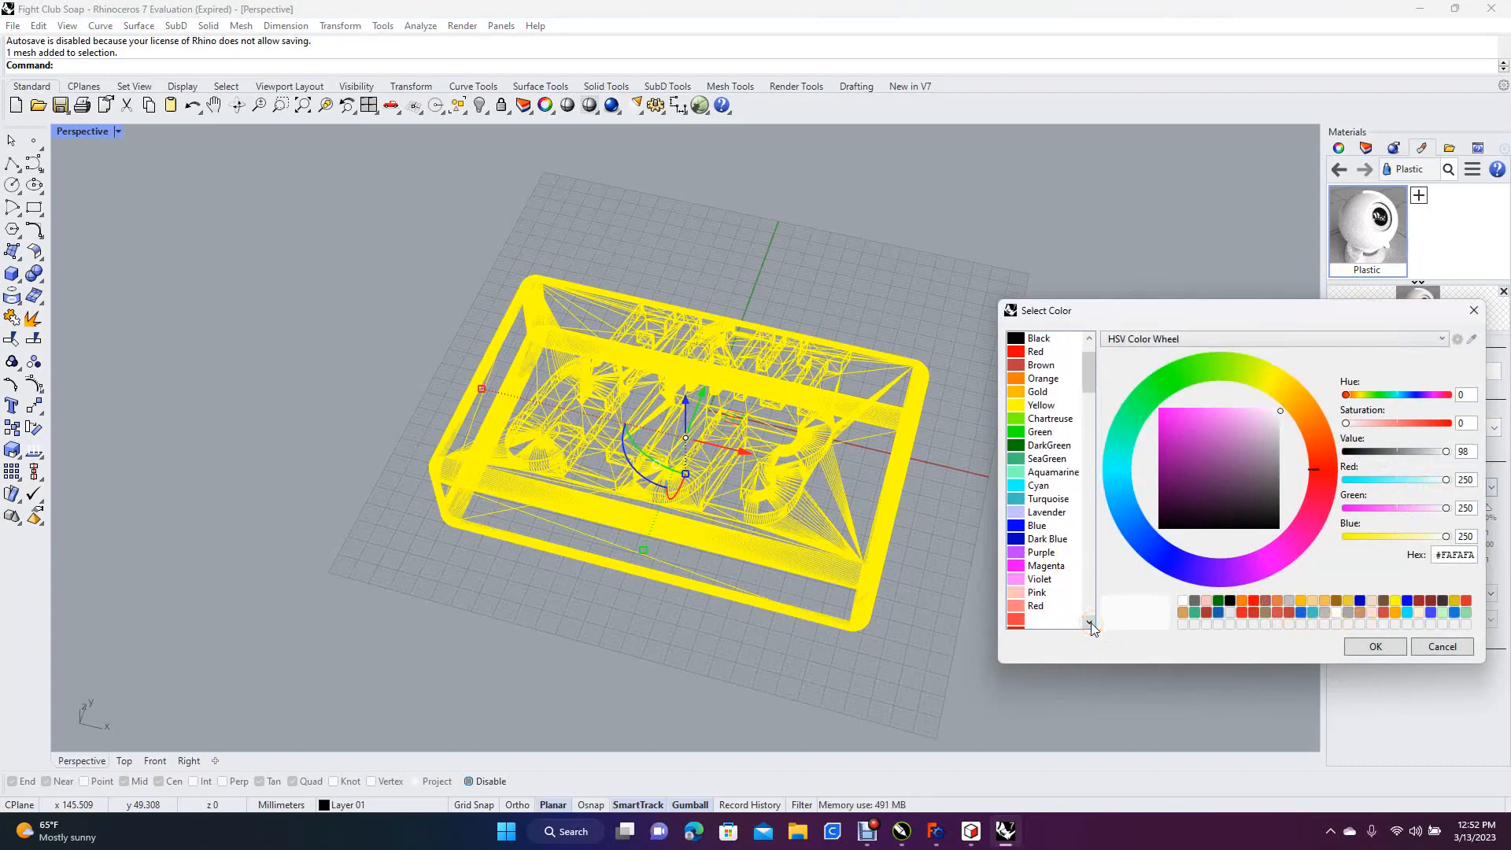
pyautogui.click(1039, 593)
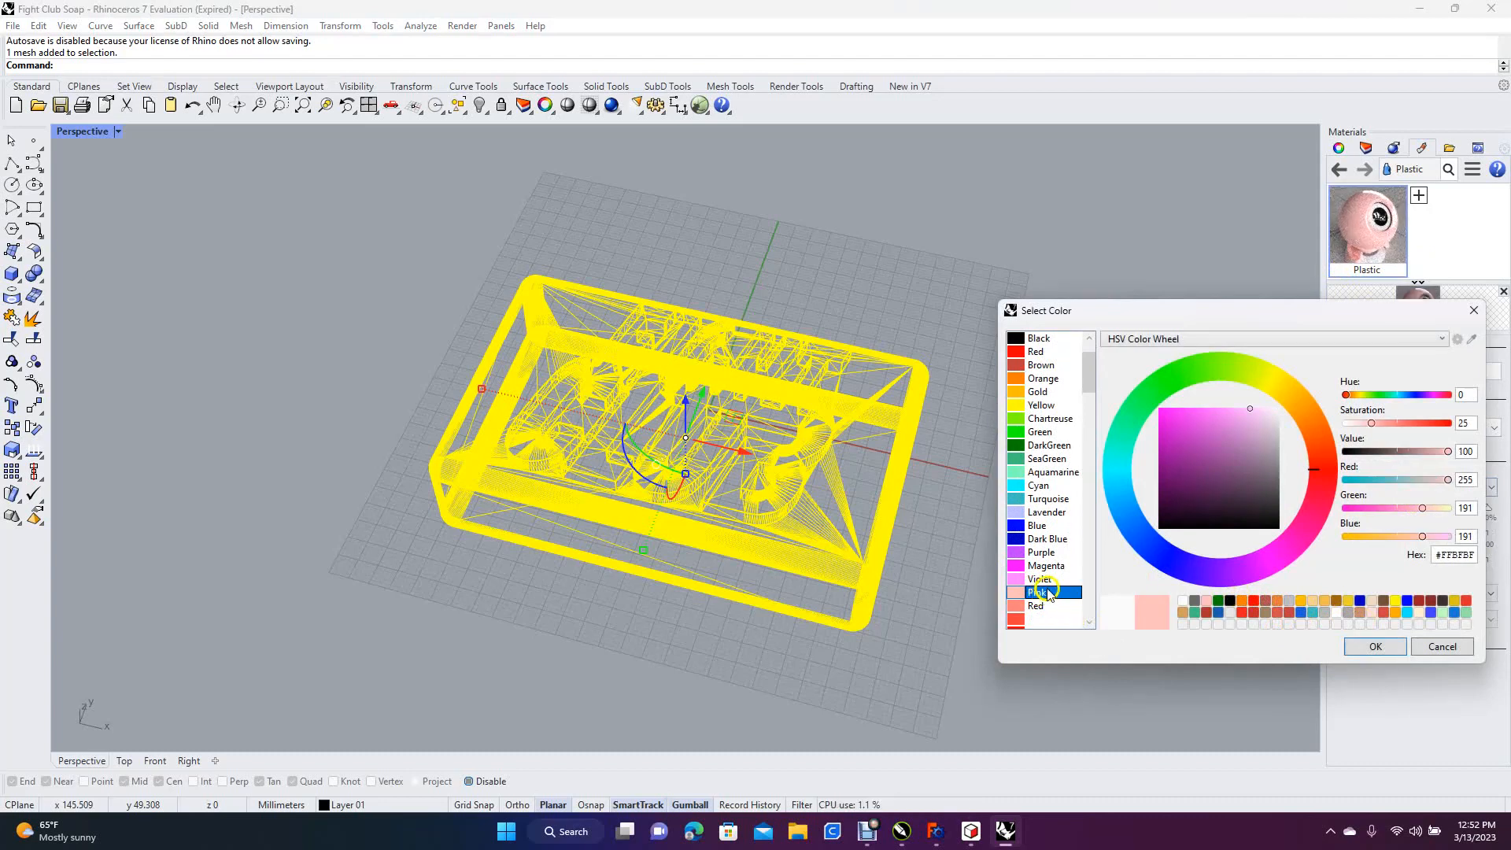
pyautogui.click(1040, 580)
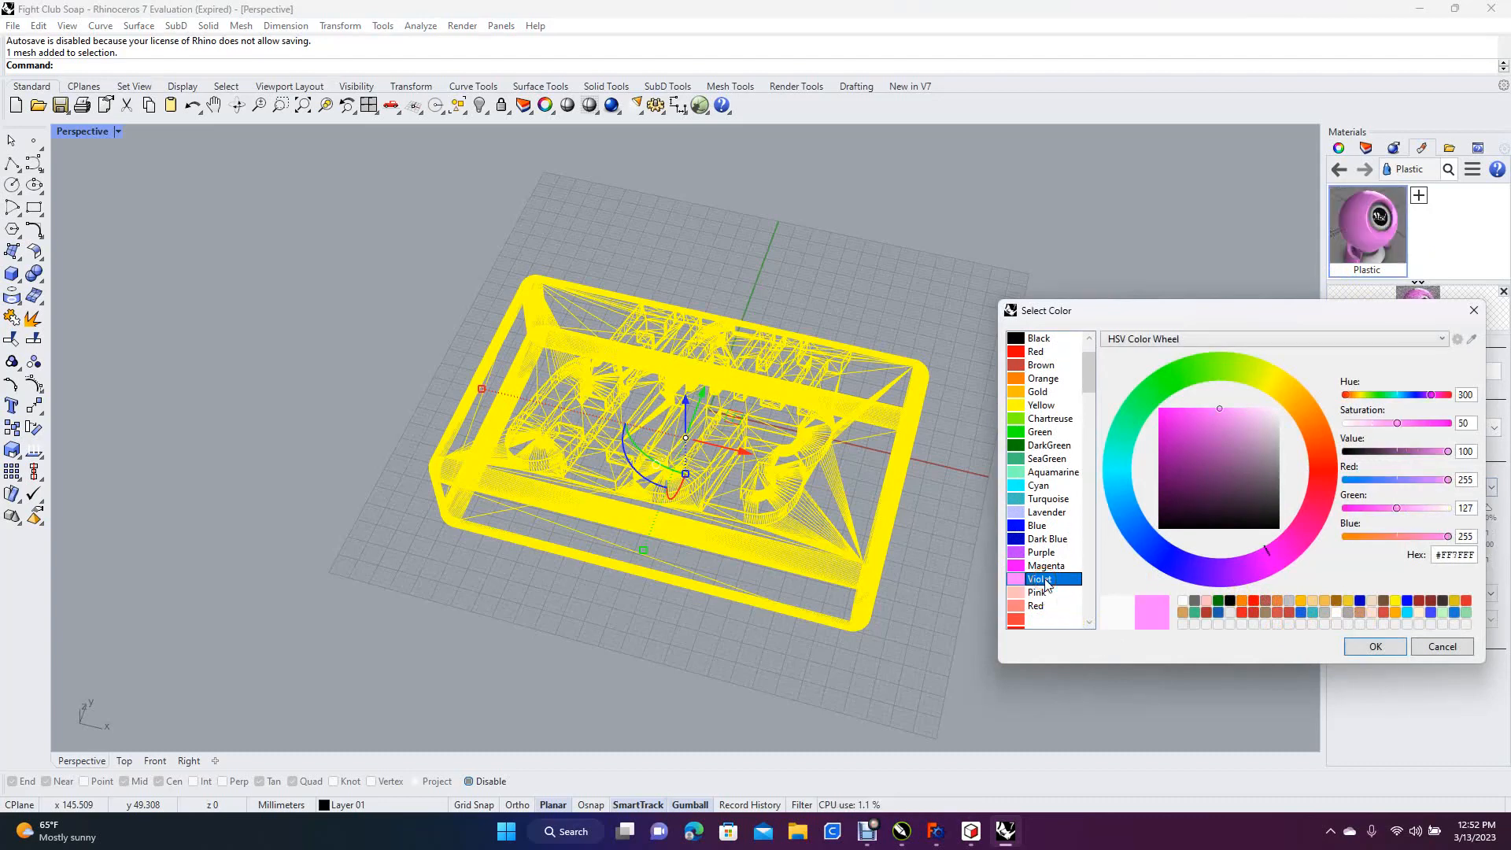
pyautogui.click(1374, 645)
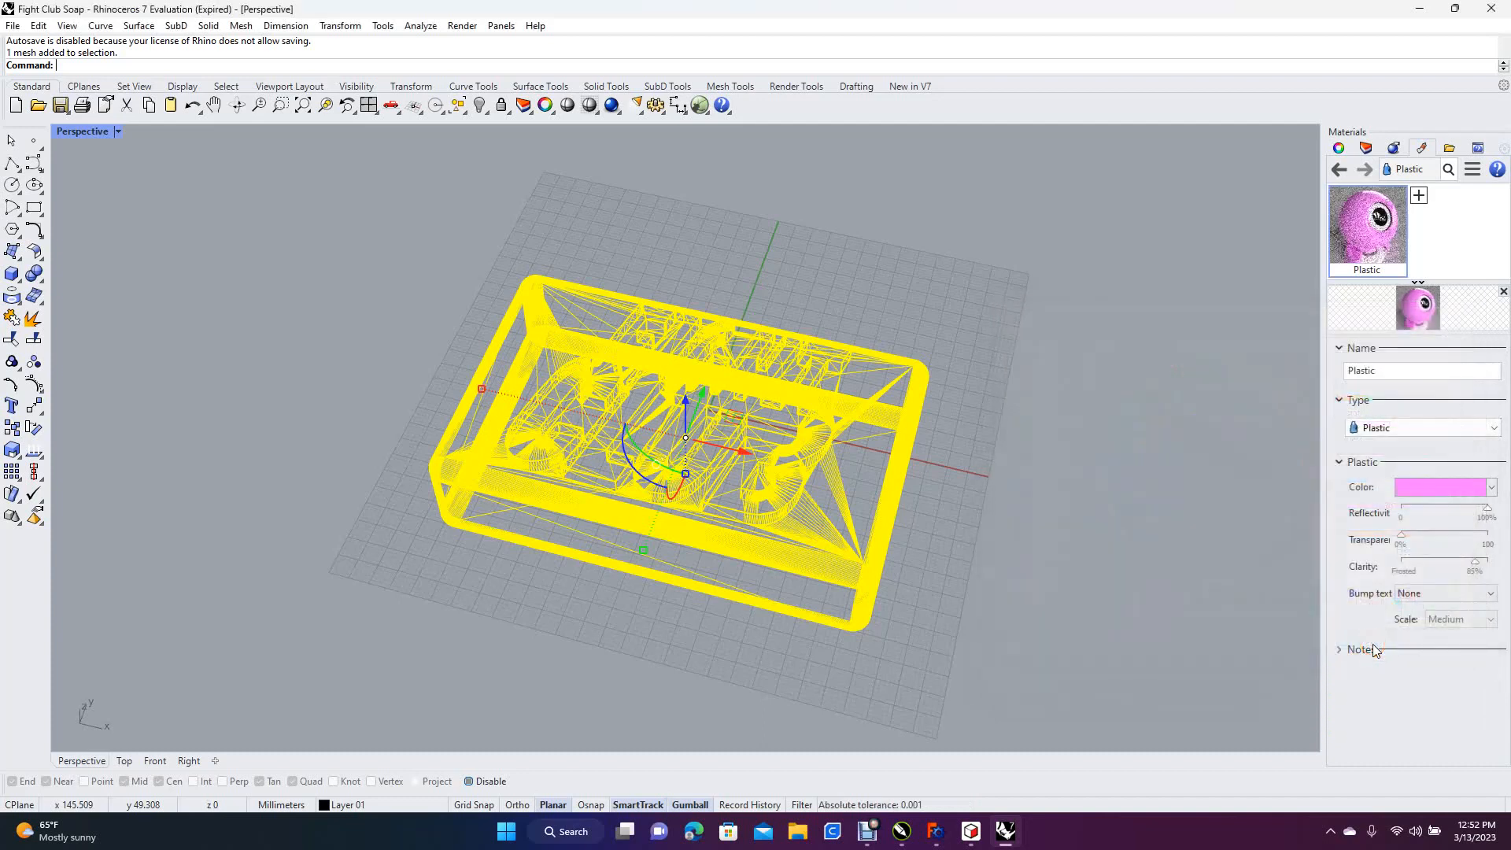
# Assign the violet Plastic material to the selected soap bar mesh and clear the selection
pyautogui.rightClick(1355, 233)
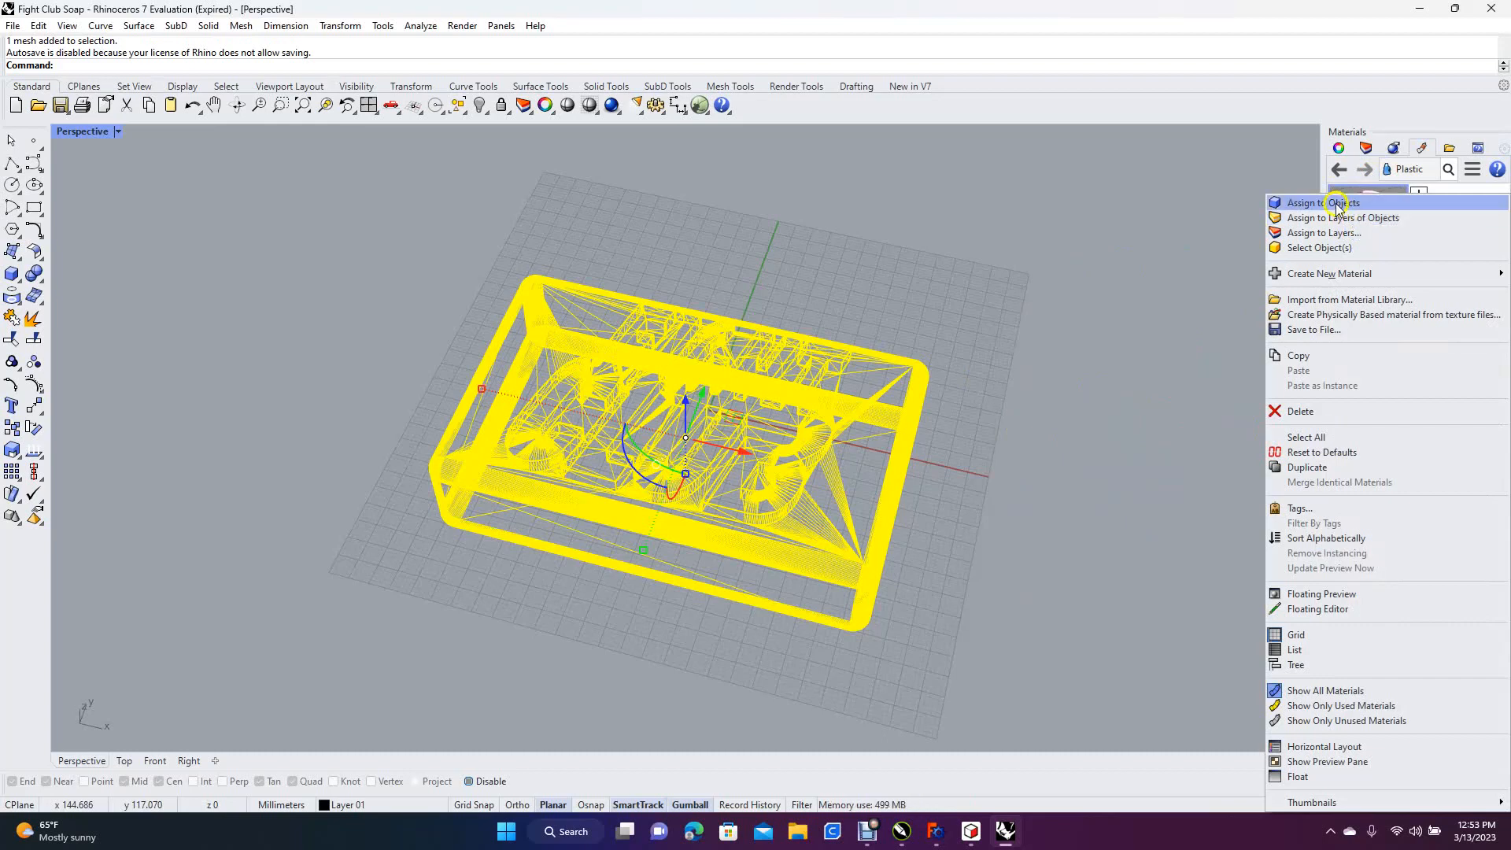
pyautogui.click(1336, 204)
pyautogui.click(1105, 301)
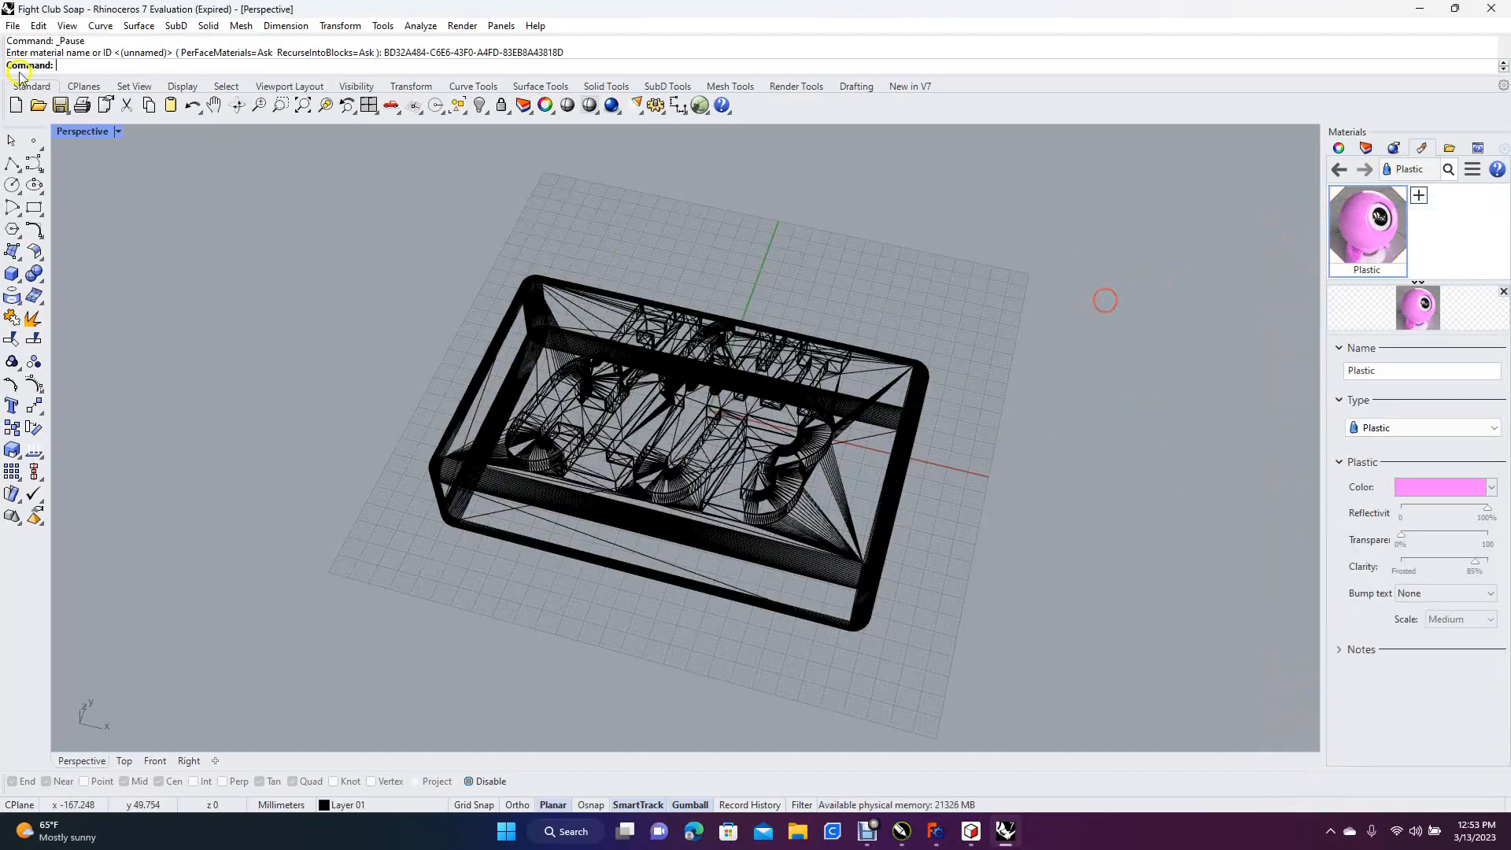
# Switch the Perspective viewport to the Raytraced display mode
pyautogui.click(70, 26)
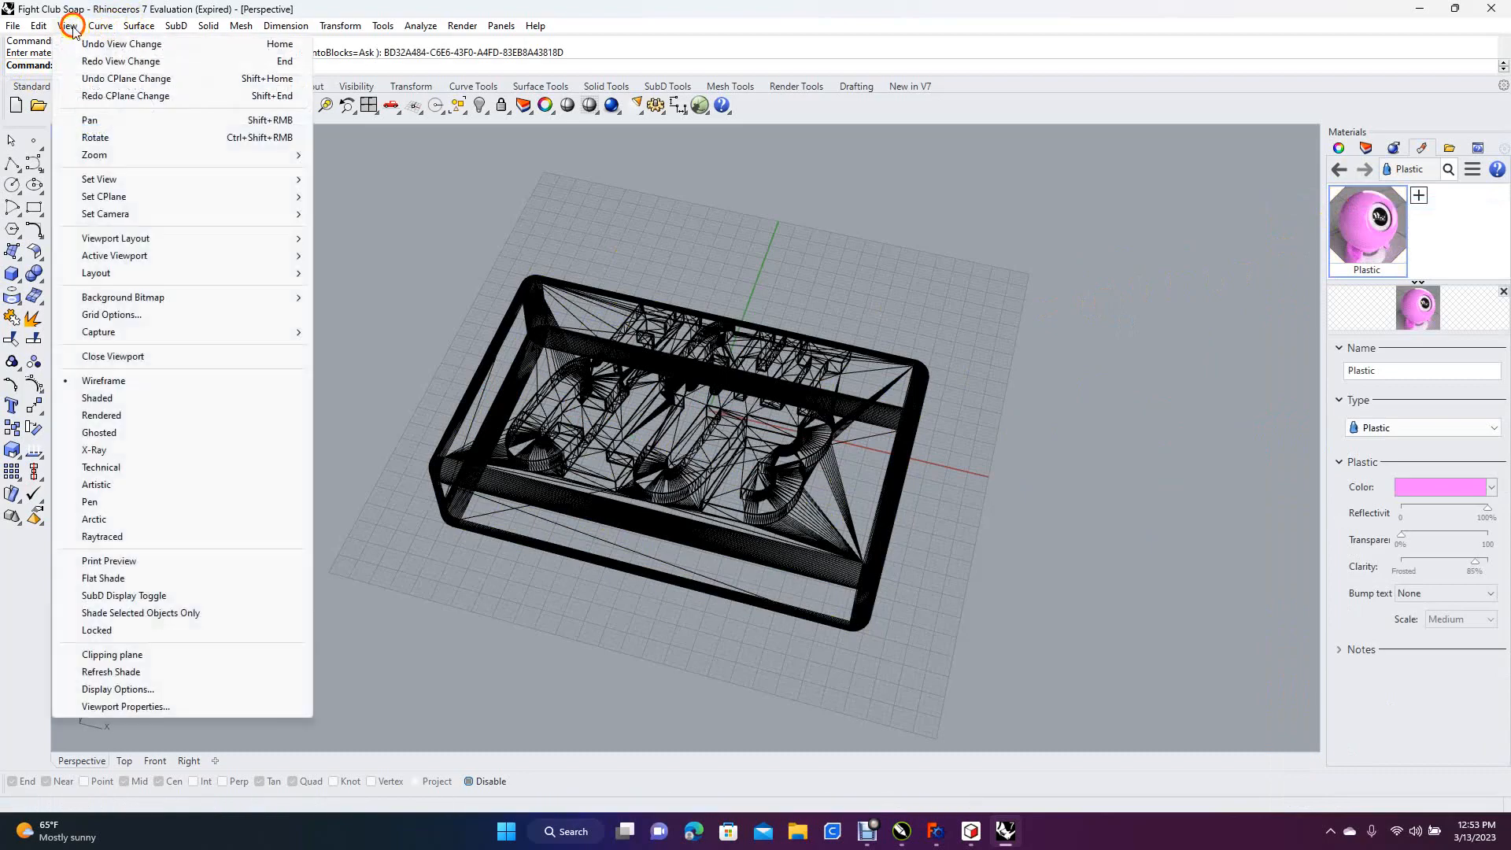
pyautogui.click(125, 536)
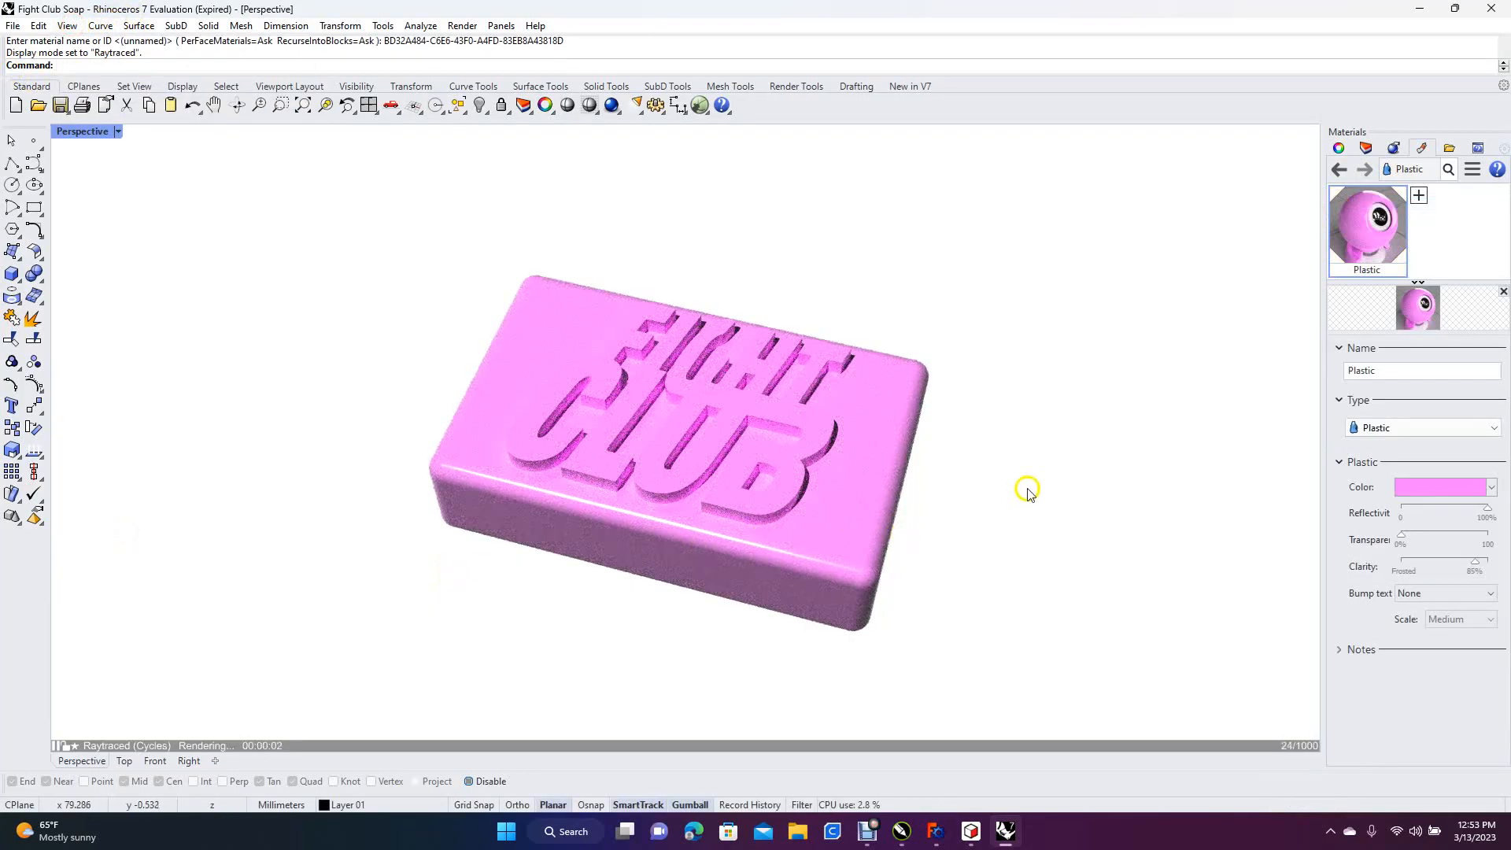
pyautogui.moveTo(1018, 489)
pyautogui.mouseDown(button='right')
pyautogui.moveTo(1008, 451)
pyautogui.moveTo(1022, 493)
pyautogui.mouseUp(button='right')
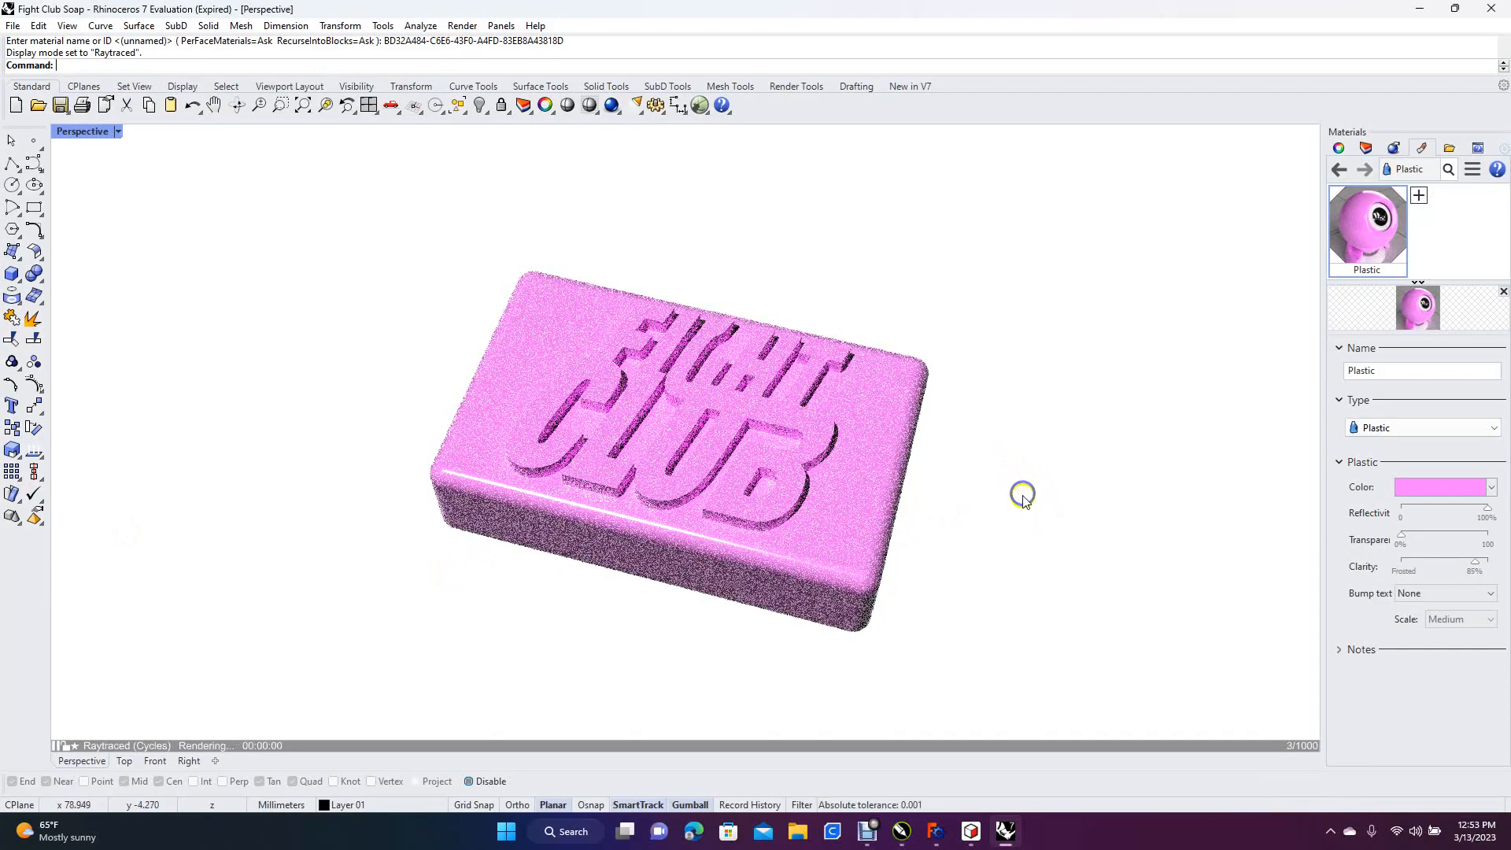
# Search the web in Microsoft Edge for "flight club soap bar" to compare real soap bar photos, and close the browser
pyautogui.click(1455, 8)
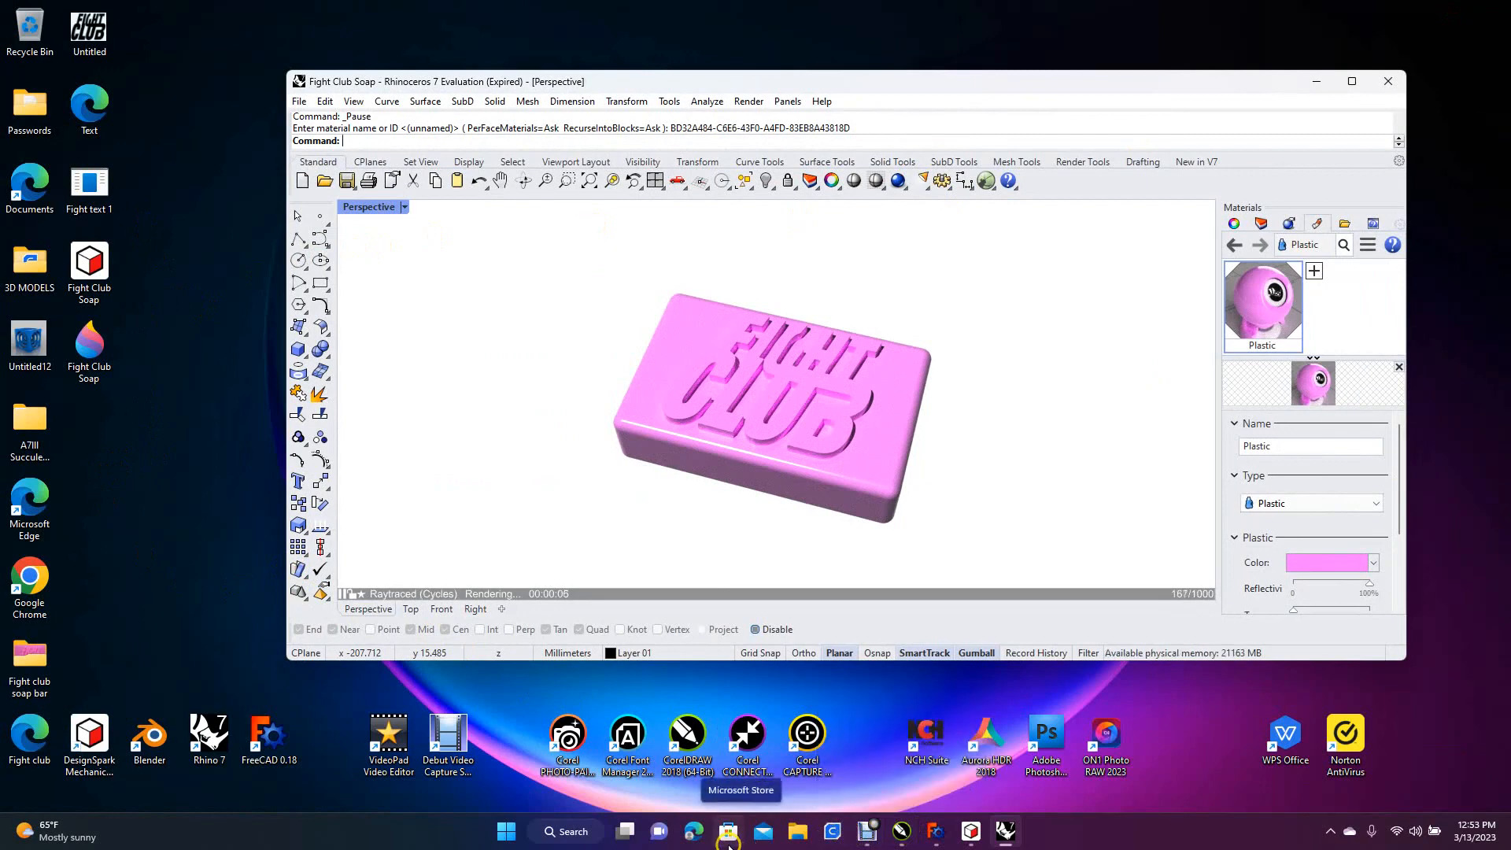
pyautogui.click(689, 832)
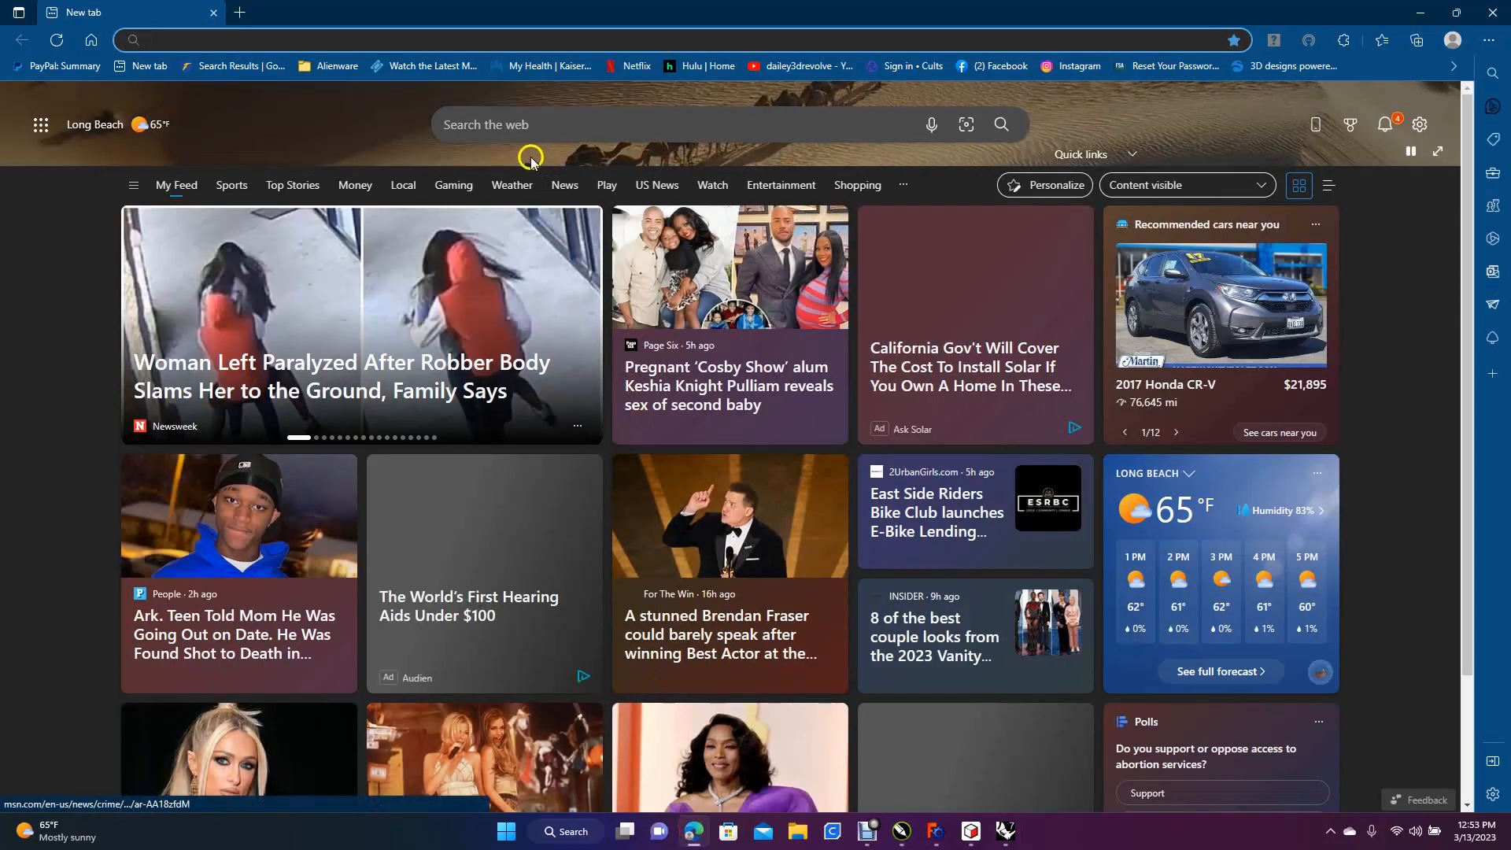
pyautogui.click(495, 122)
pyautogui.write('fli')
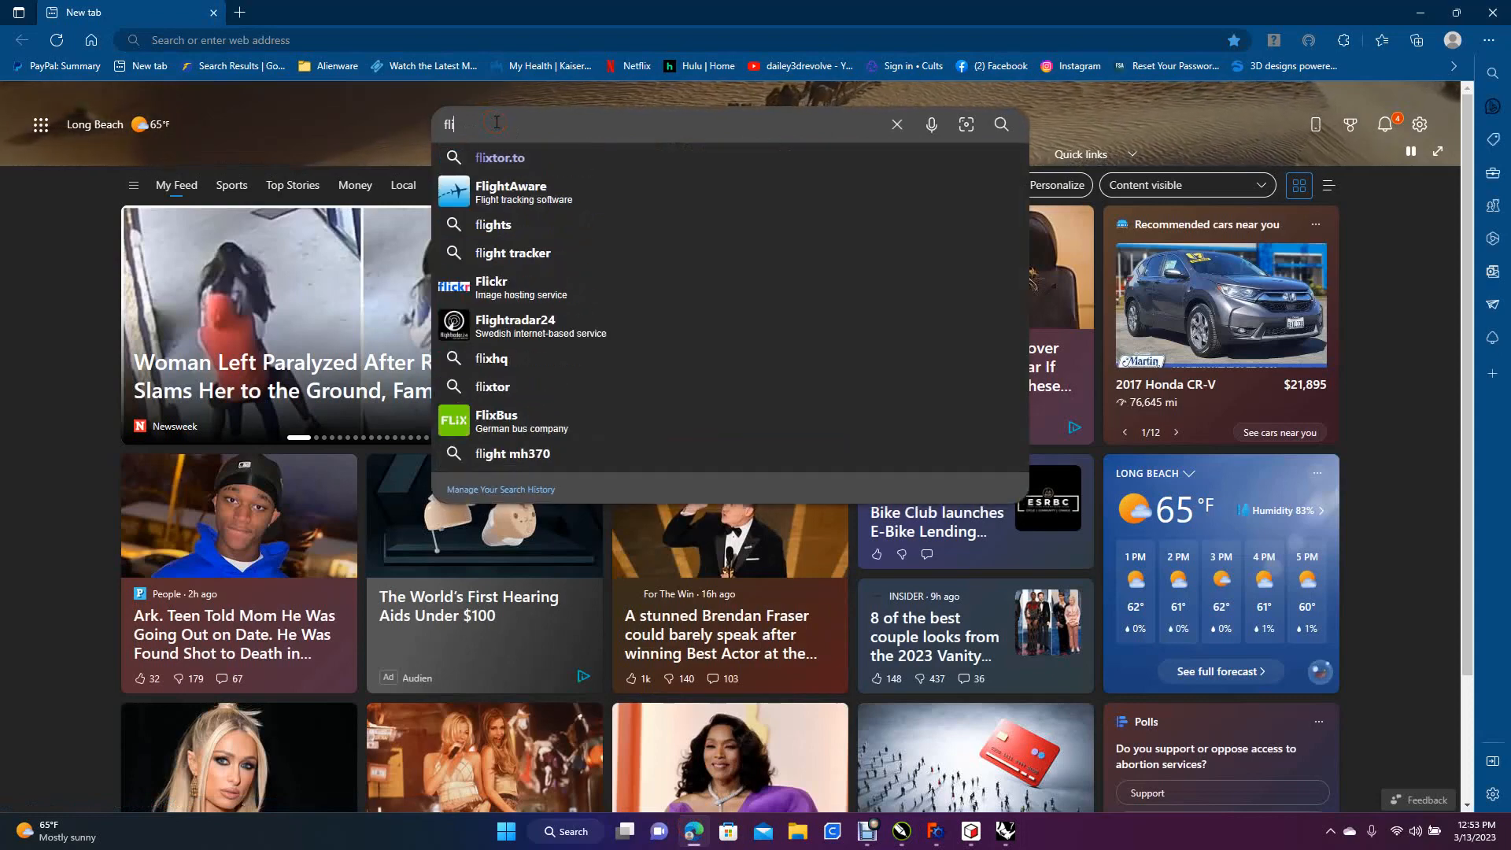
pyautogui.write('ght club ')
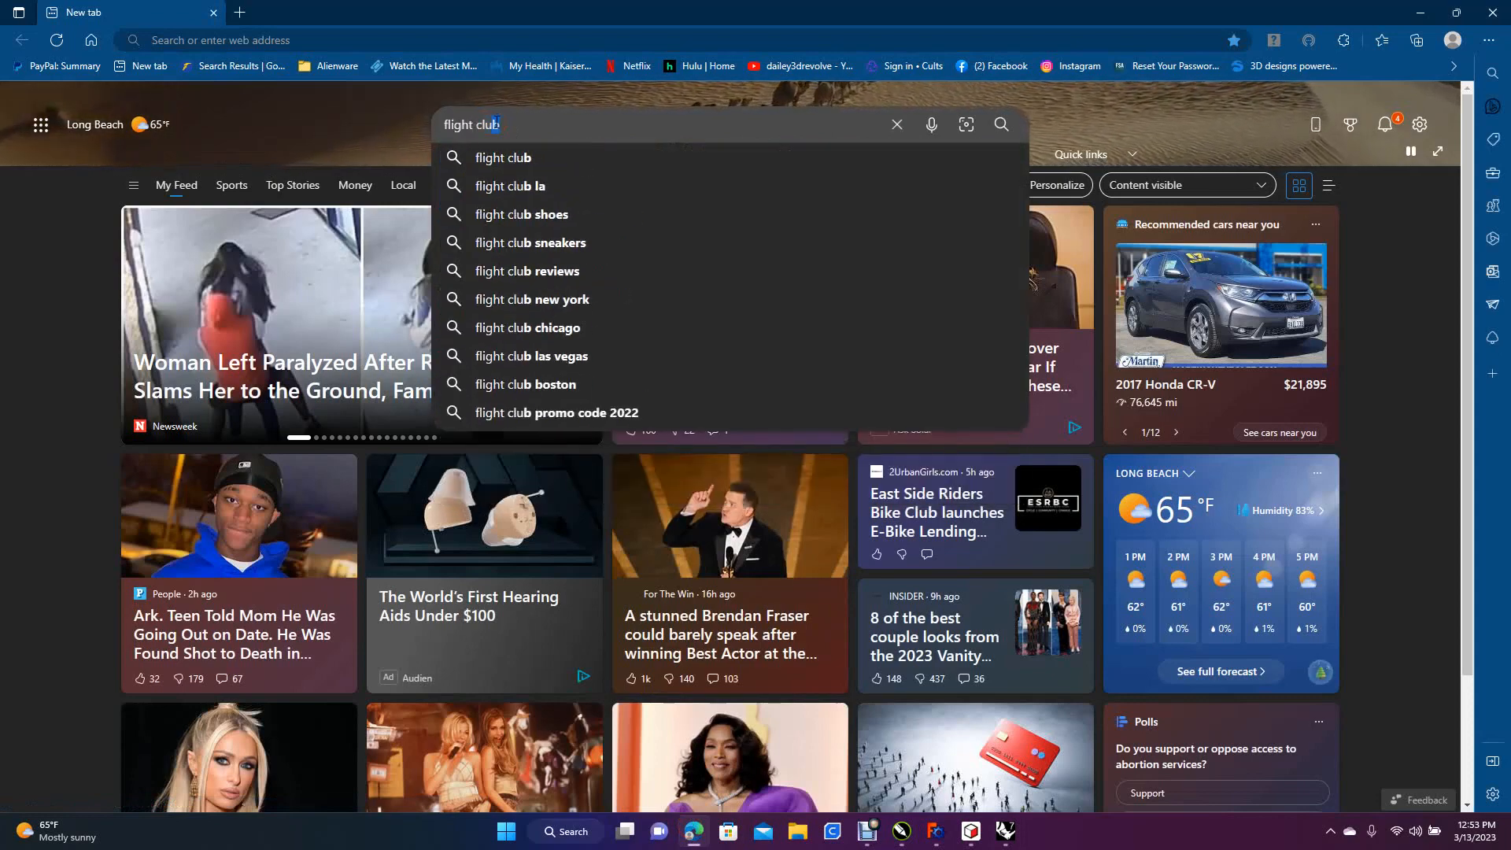
pyautogui.write('soap b')
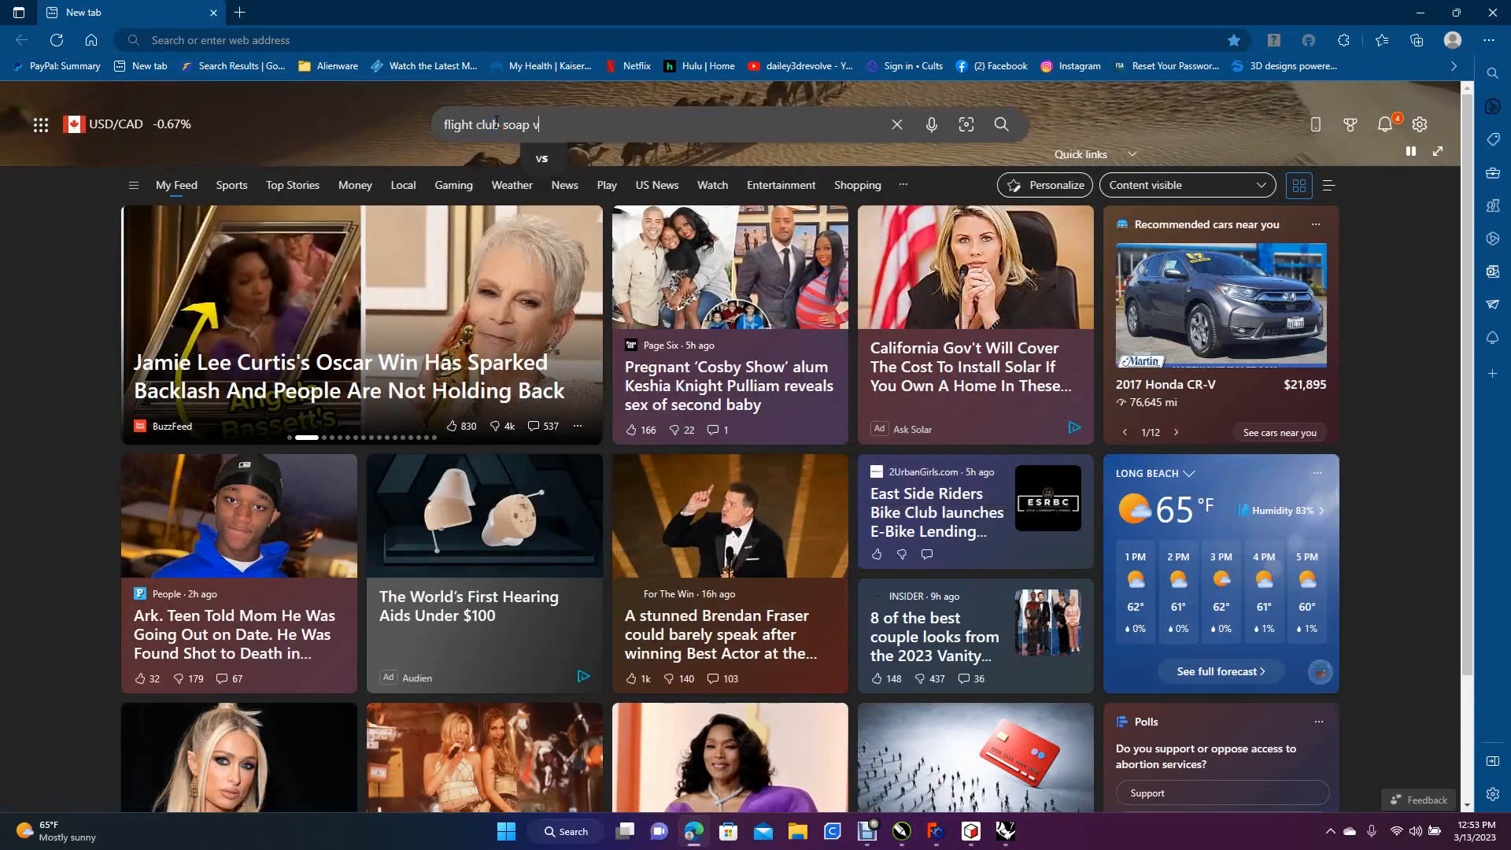
pyautogui.write('a')
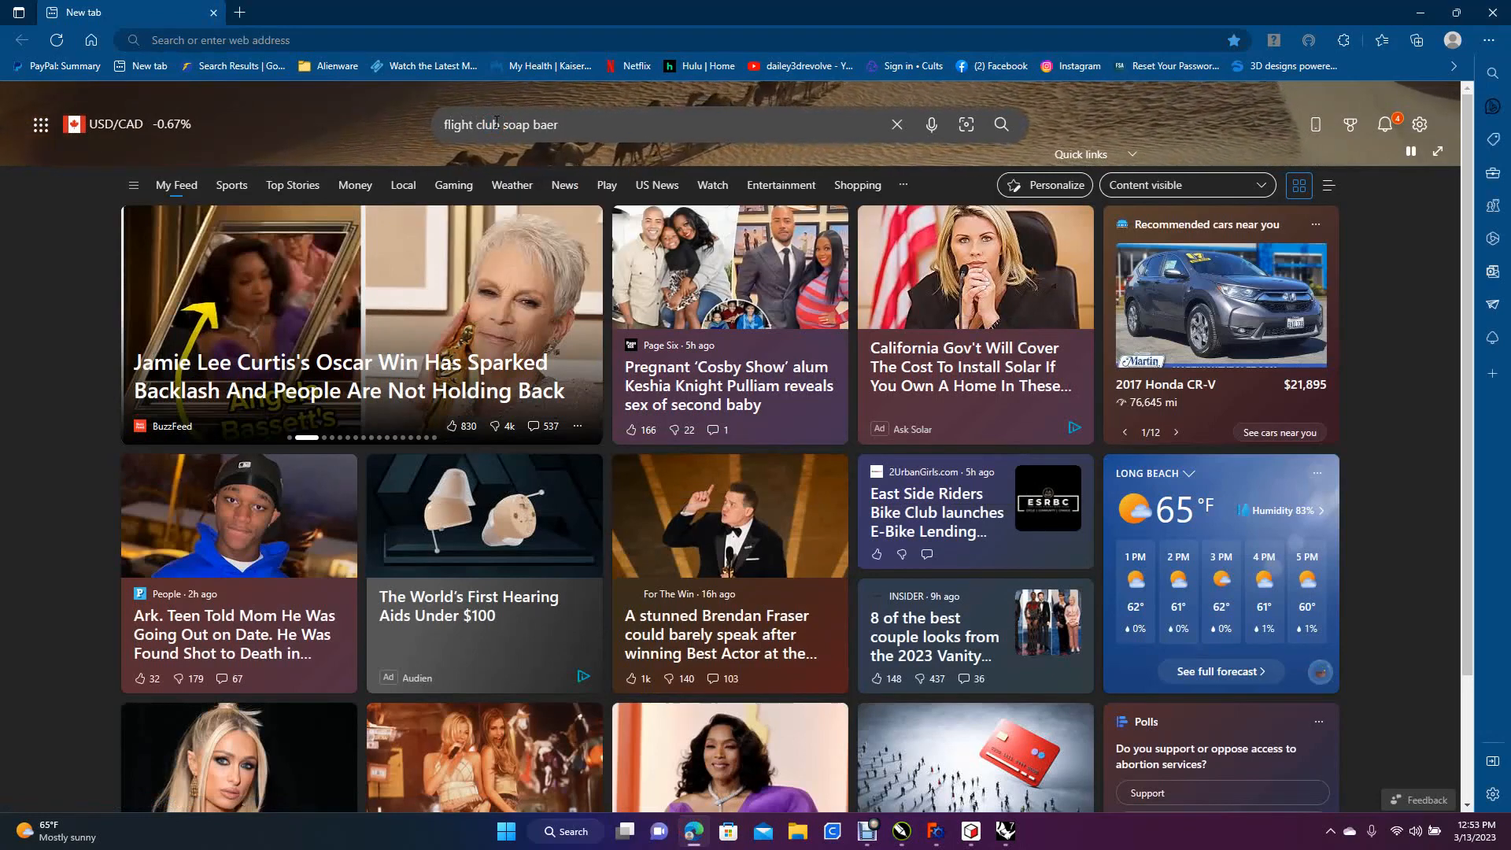
pyautogui.write('r')
pyautogui.press('Return')
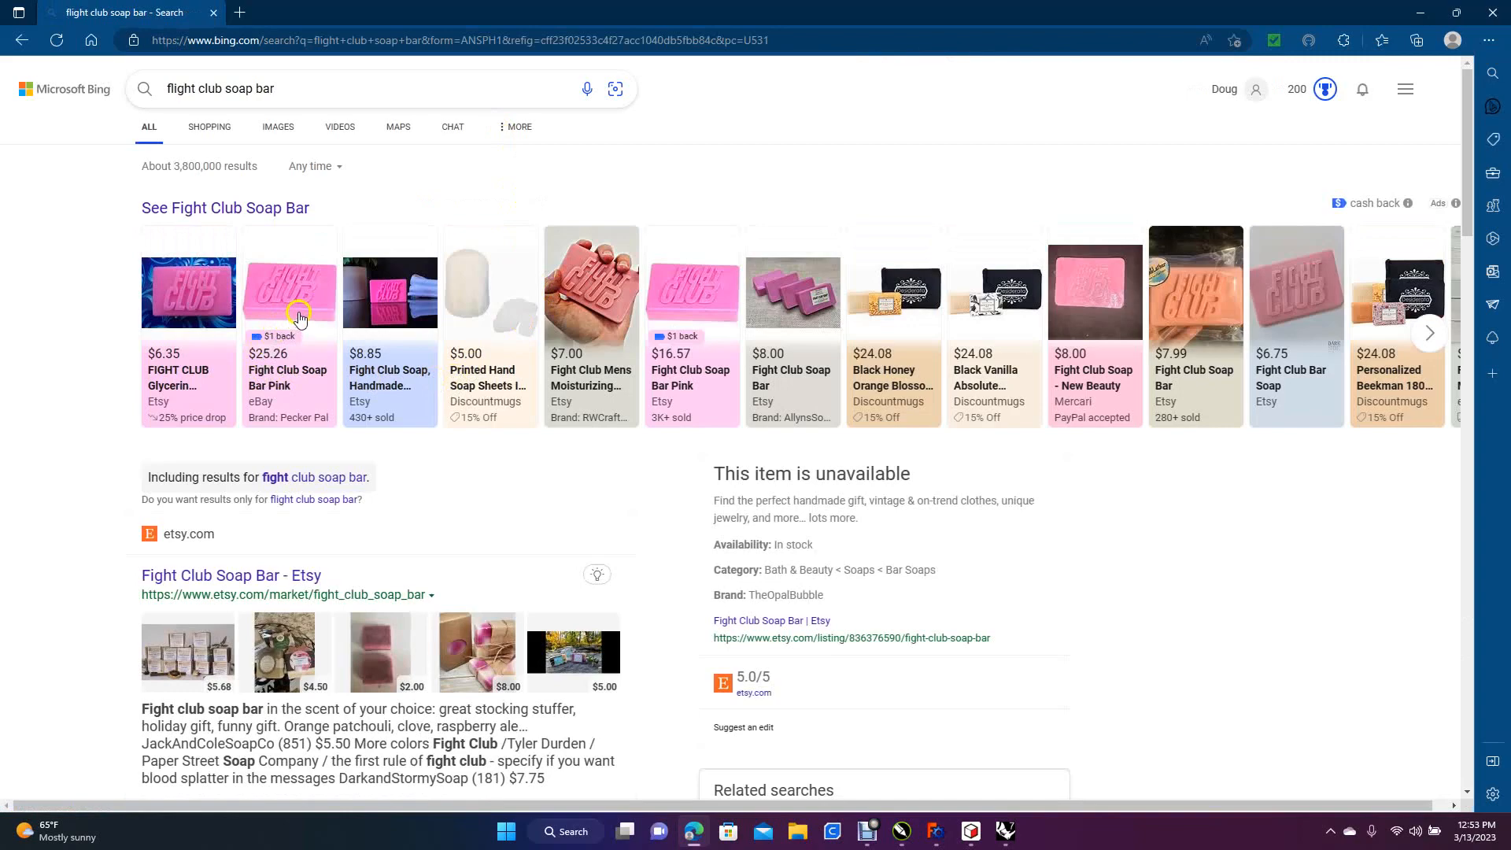
pyautogui.click(1461, 12)
pyautogui.moveTo(1046, 174); pyautogui.dragTo(986, 202)
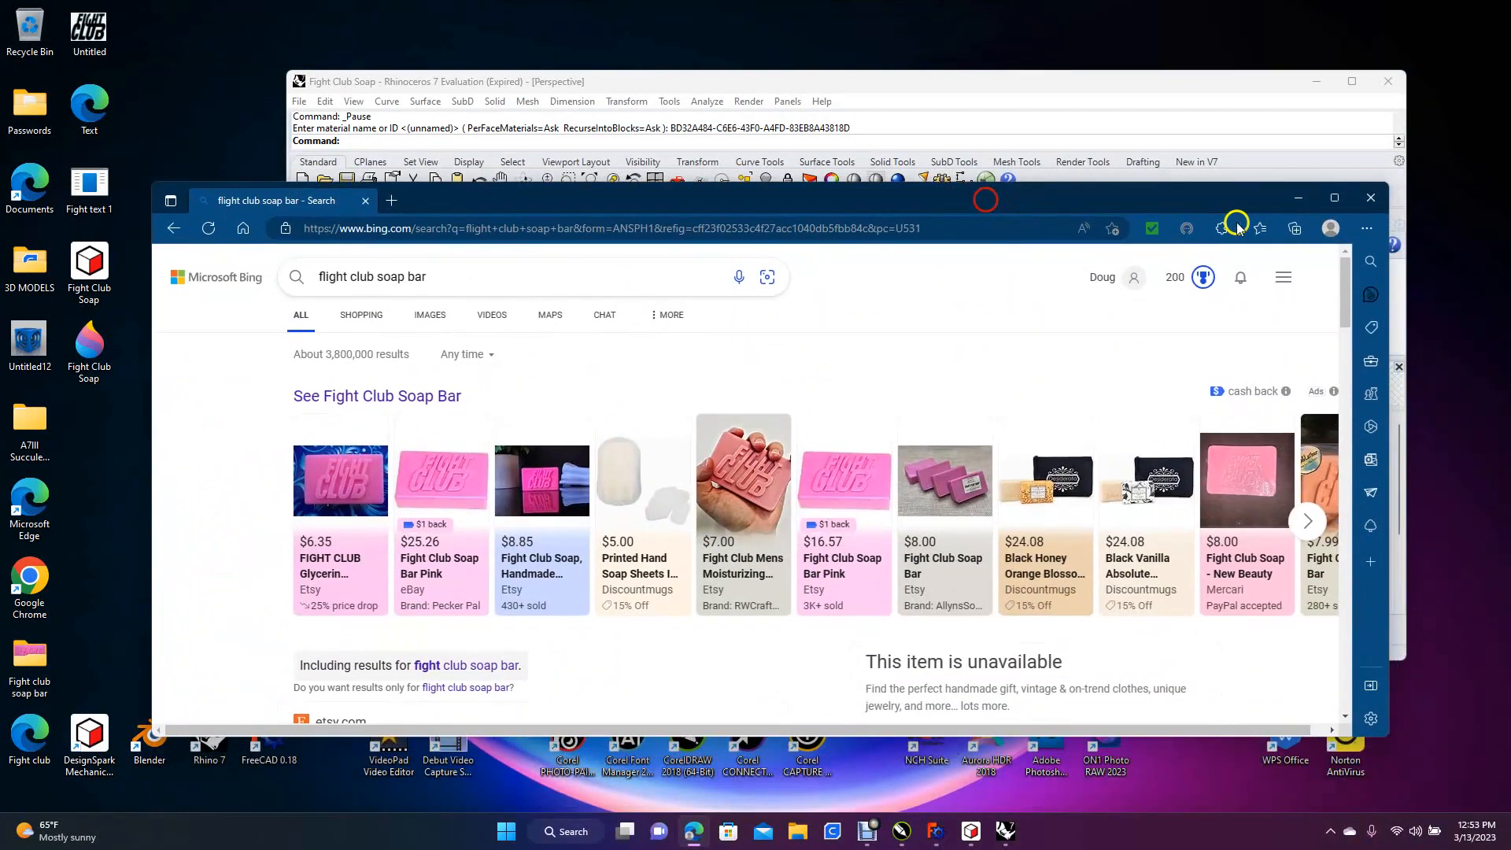
pyautogui.click(1369, 200)
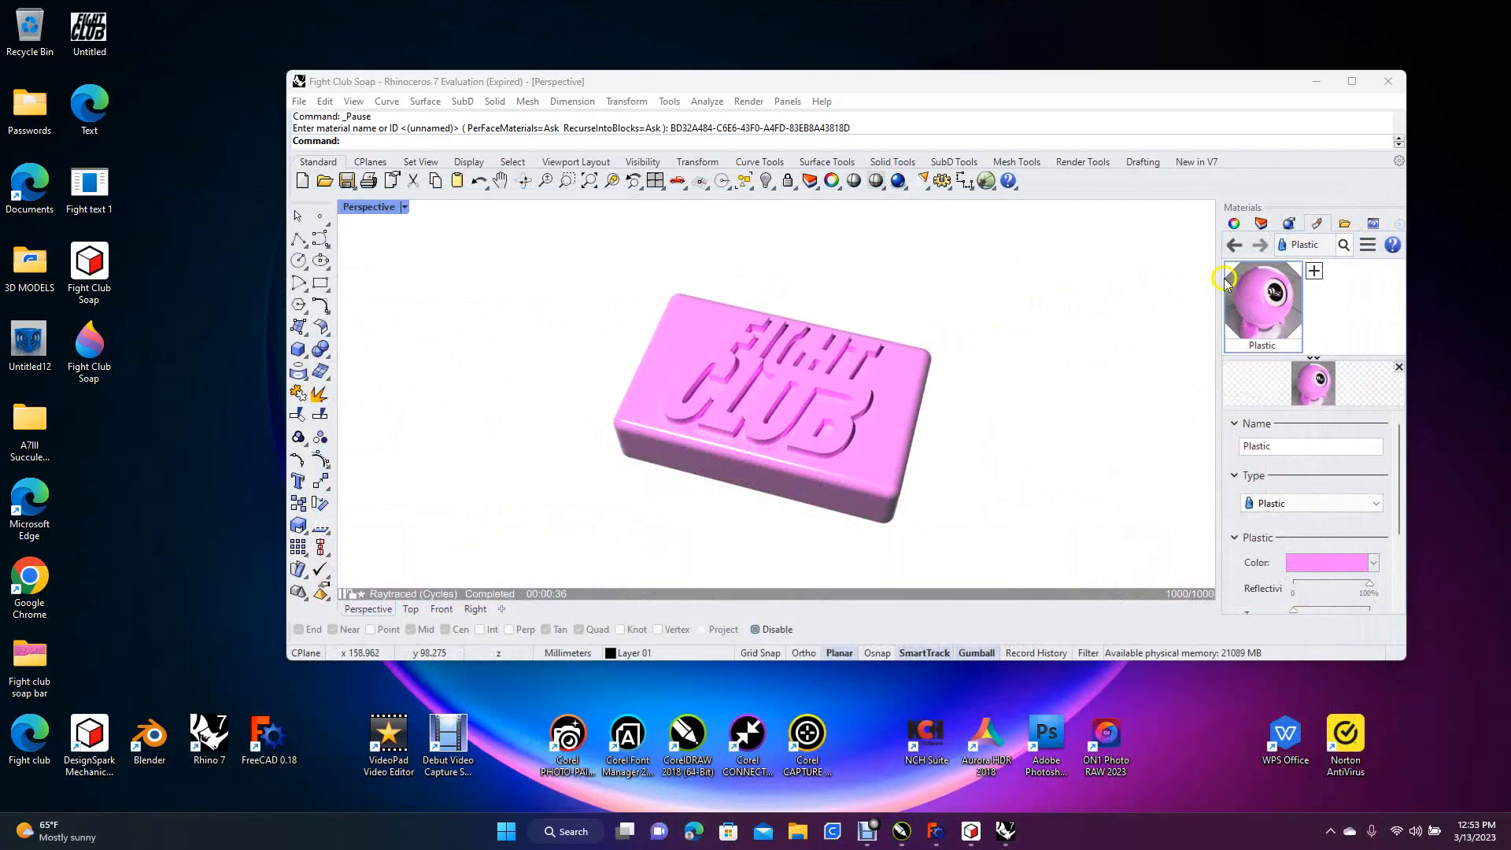
# Maximize the Rhino window and set the rendering backdrop's solid colour to Dark Gray
pyautogui.click(1289, 225)
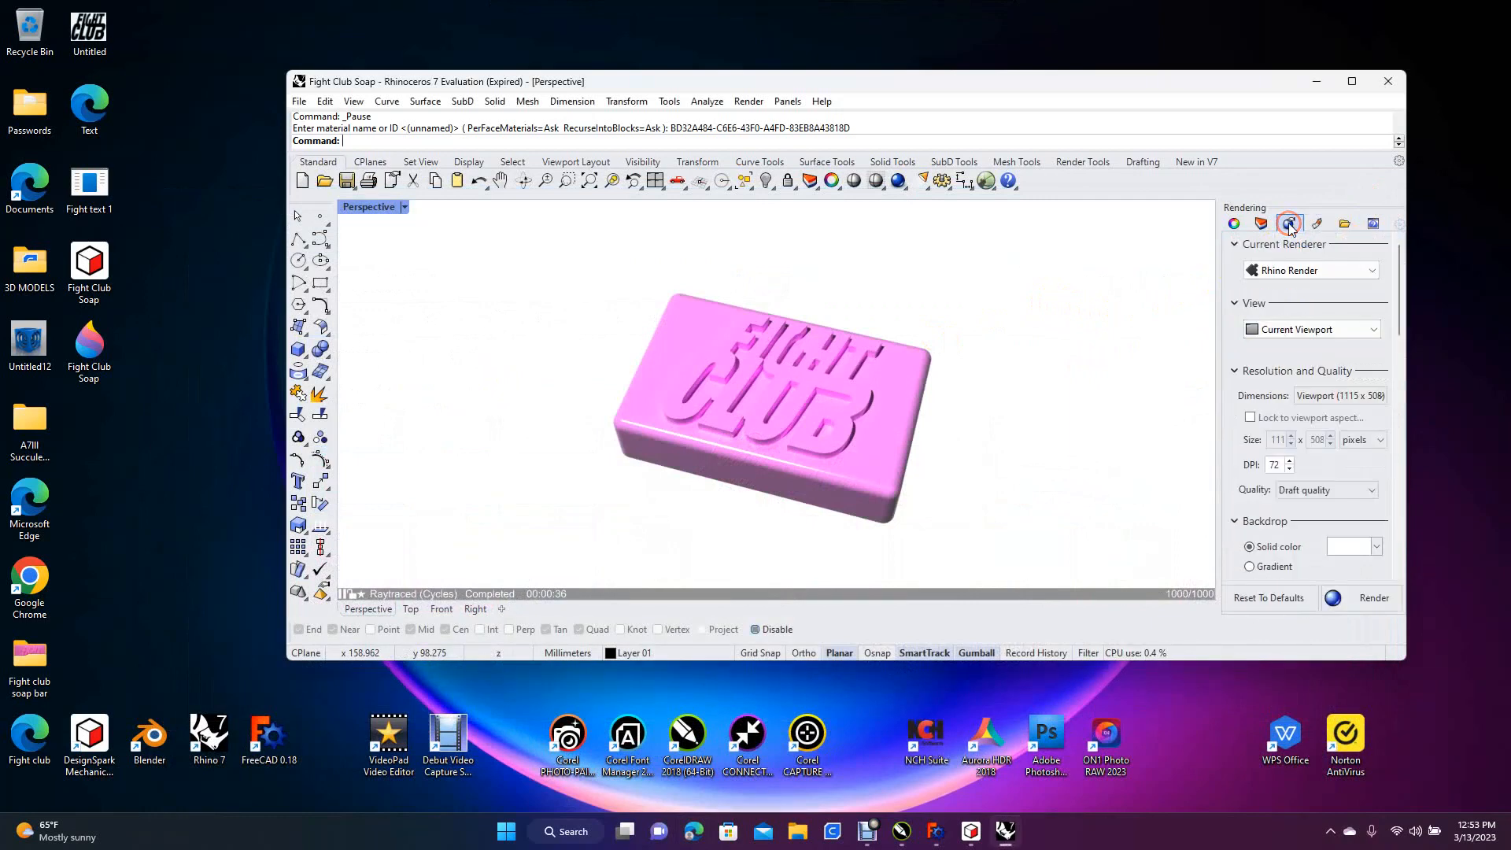
pyautogui.click(1350, 81)
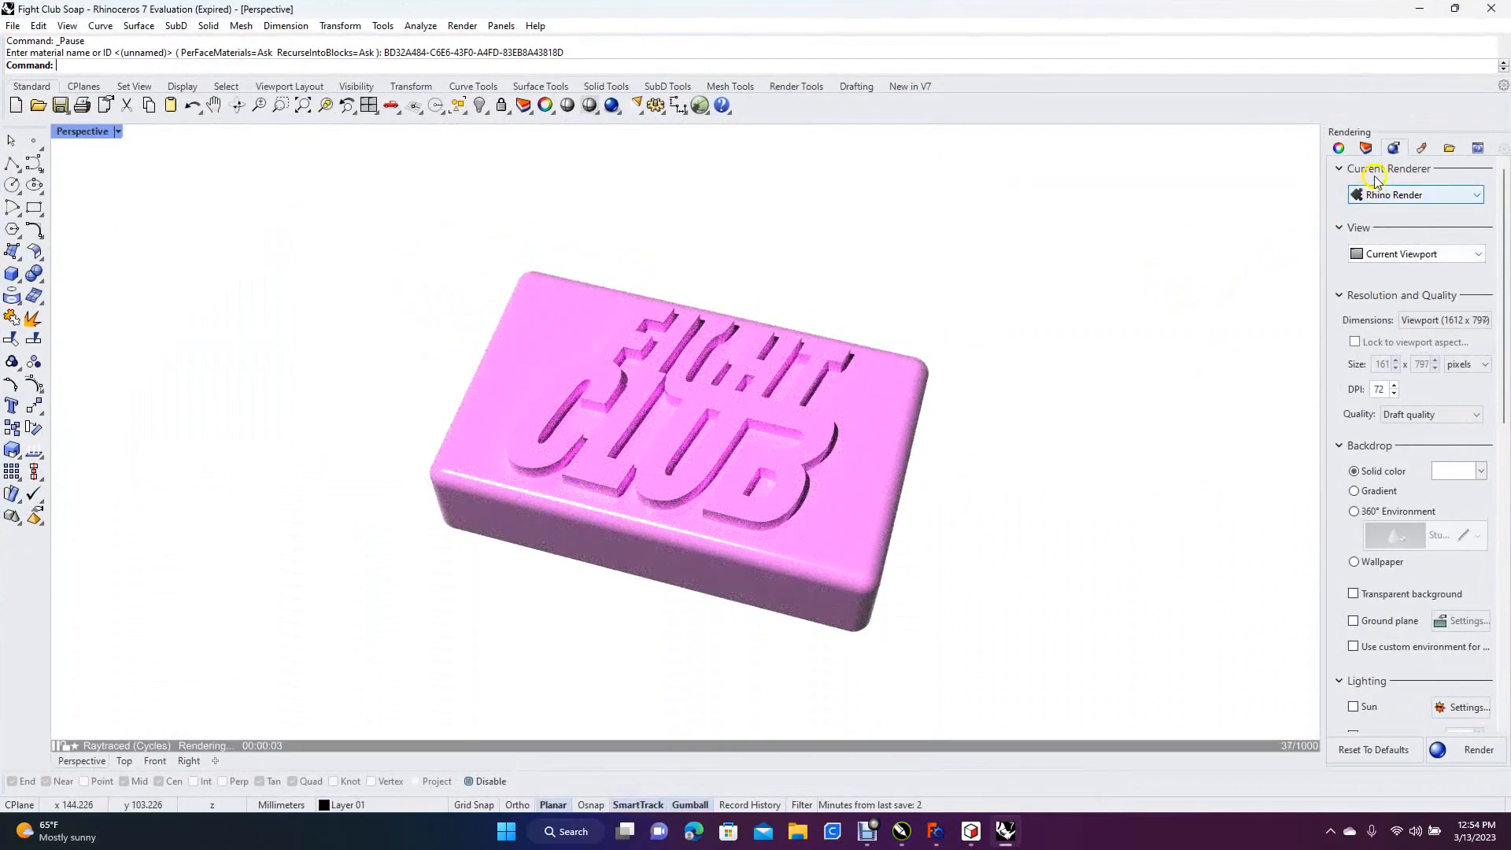
pyautogui.click(1393, 151)
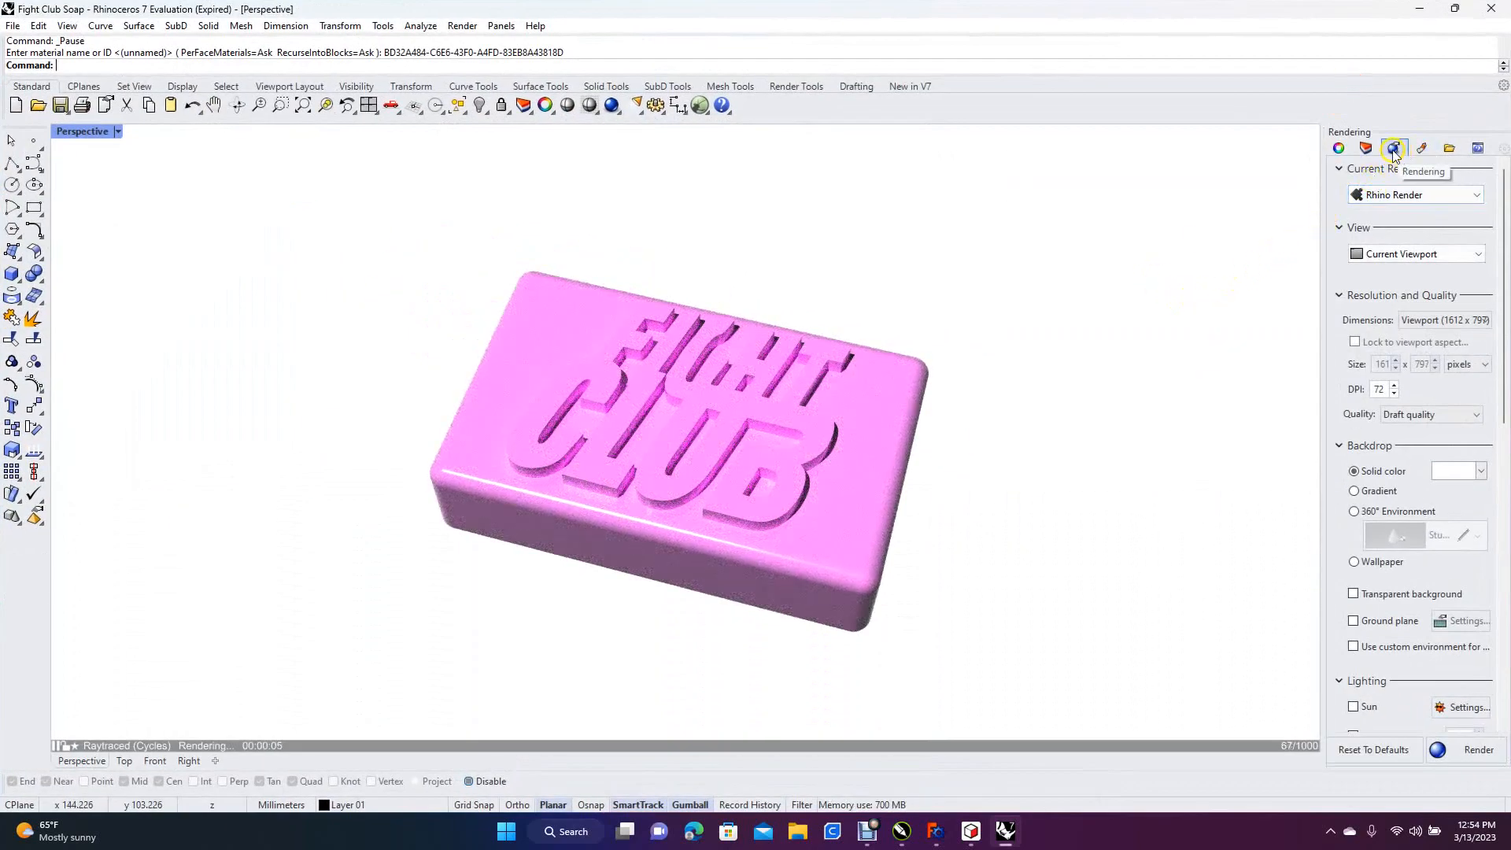
pyautogui.click(1367, 417)
pyautogui.click(1446, 474)
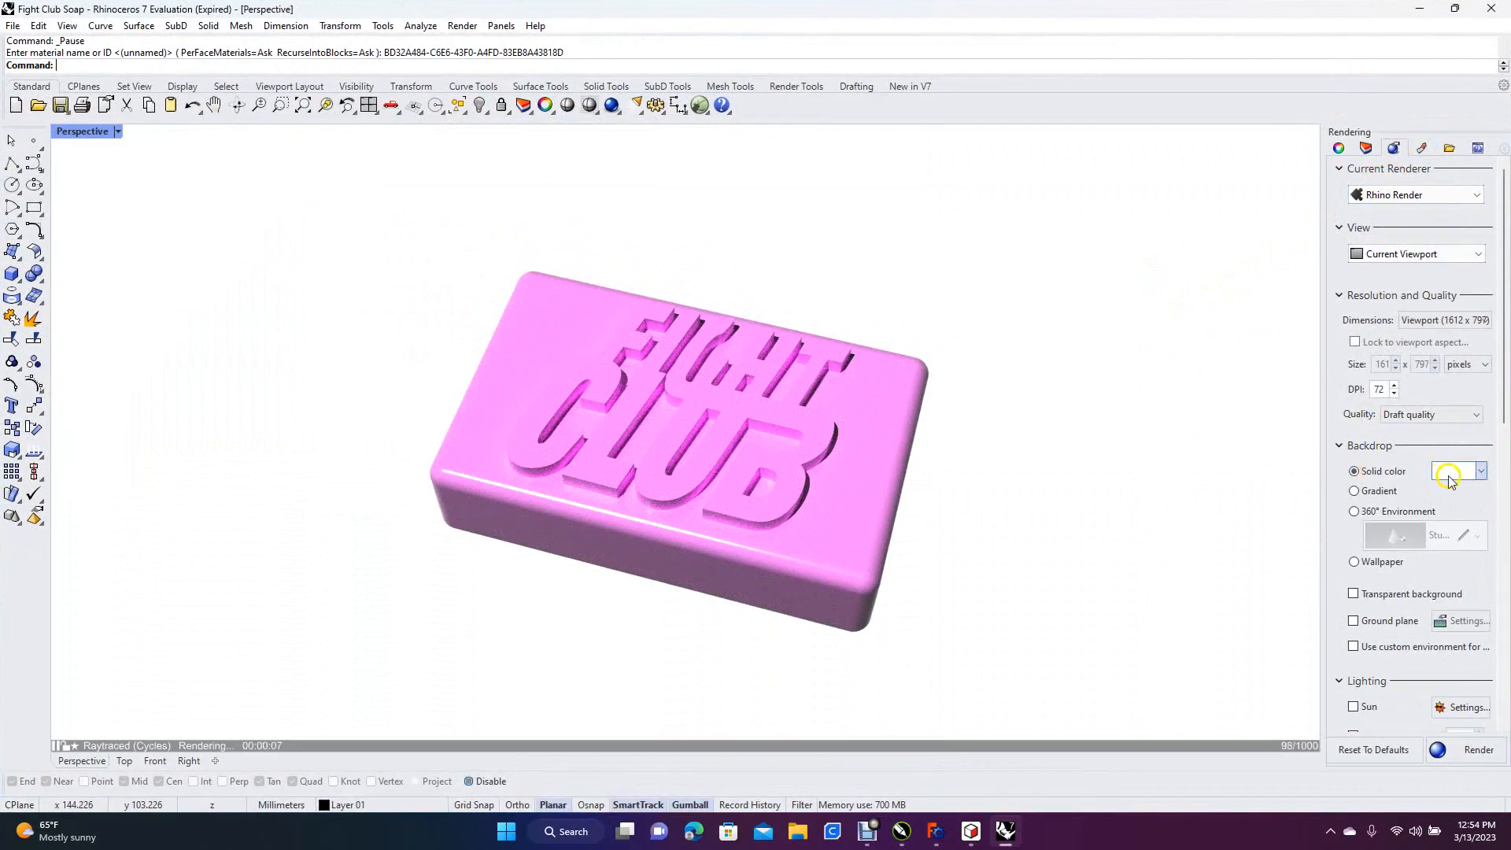
pyautogui.click(1450, 477)
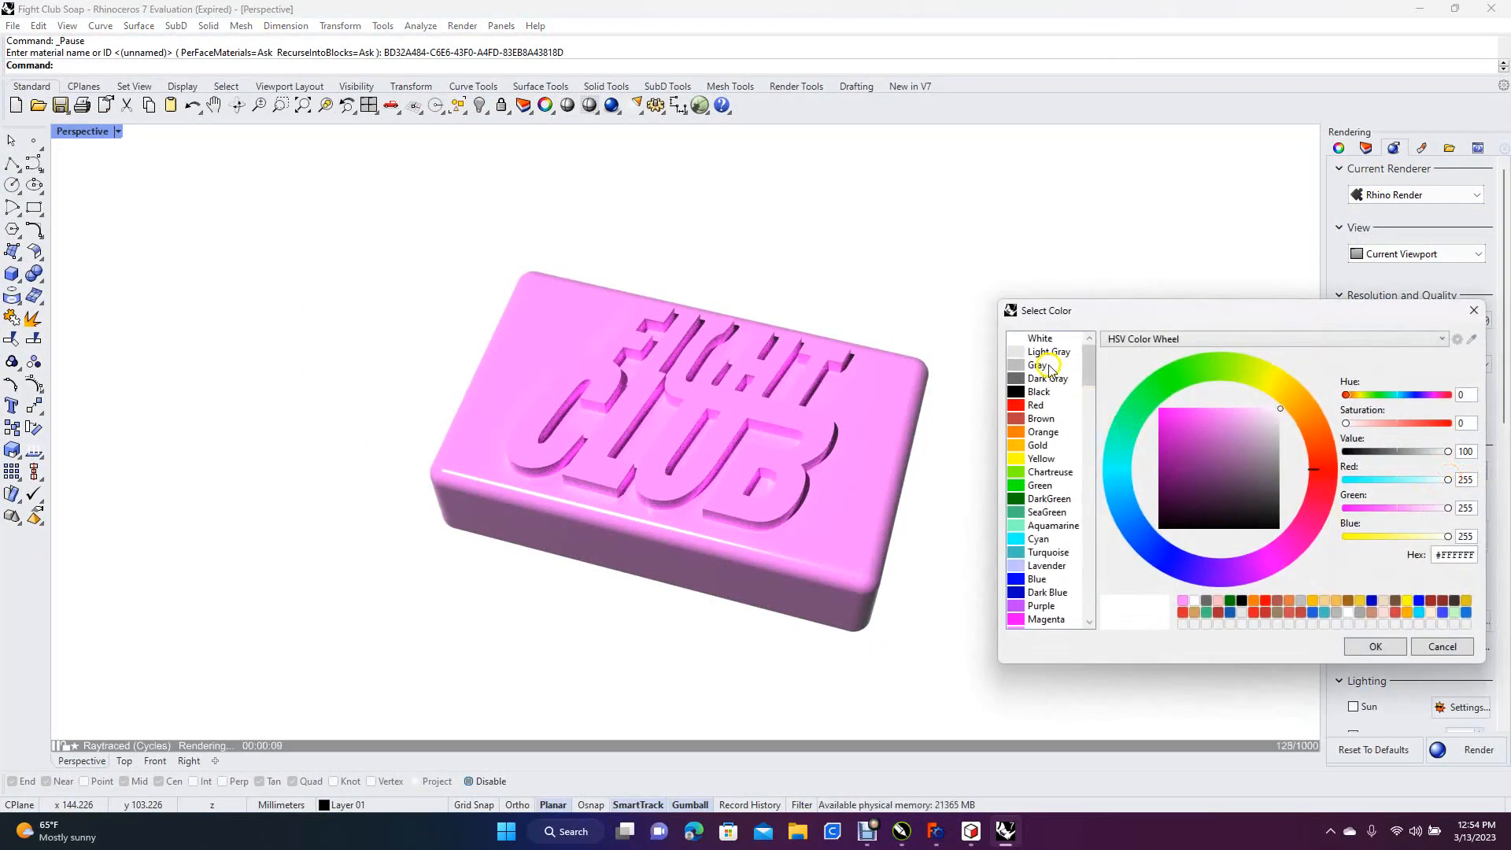
pyautogui.click(1046, 380)
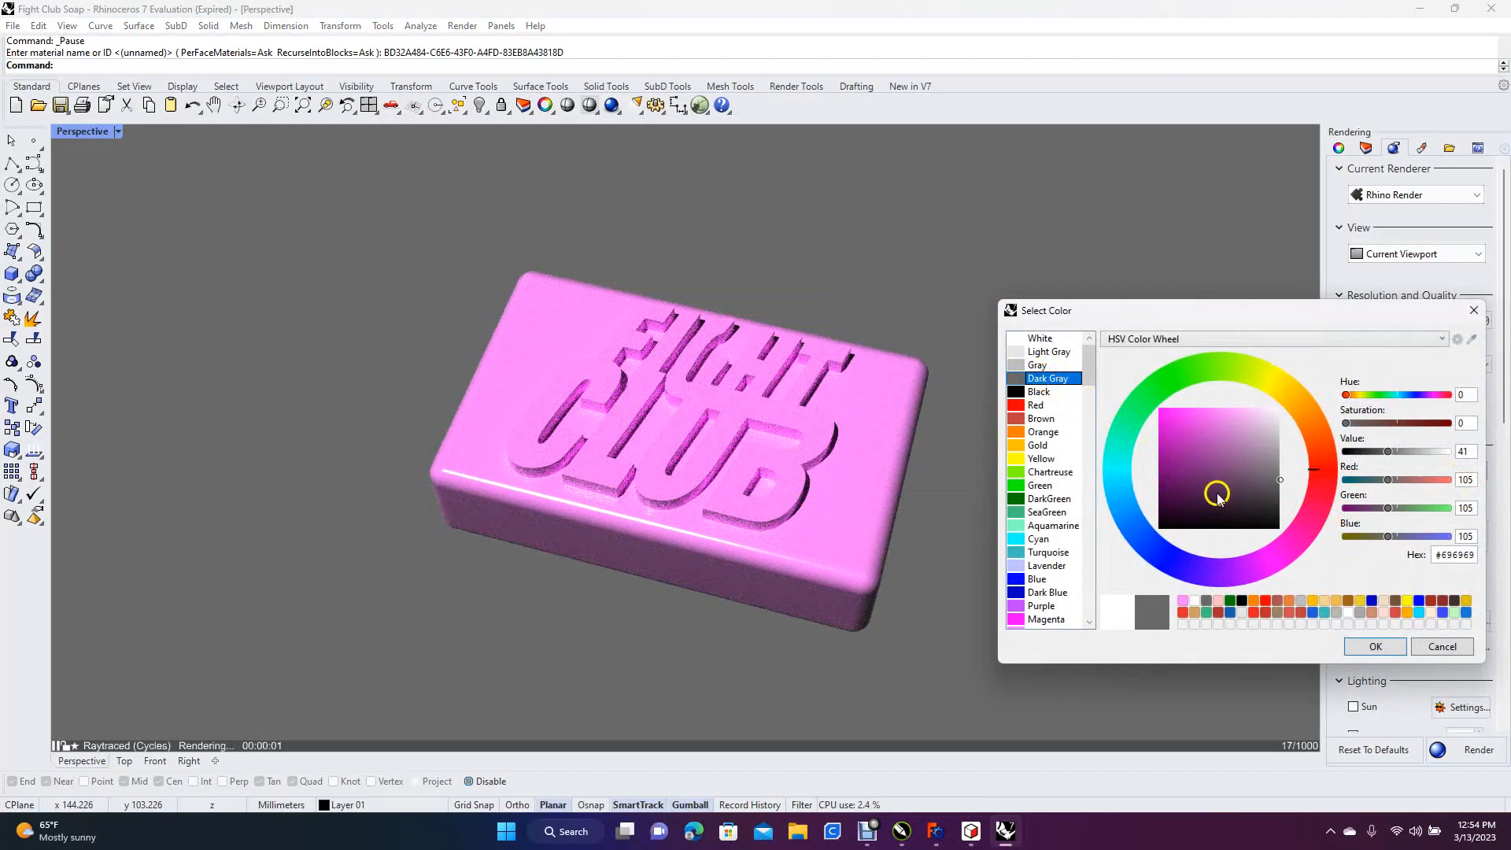
pyautogui.click(1375, 647)
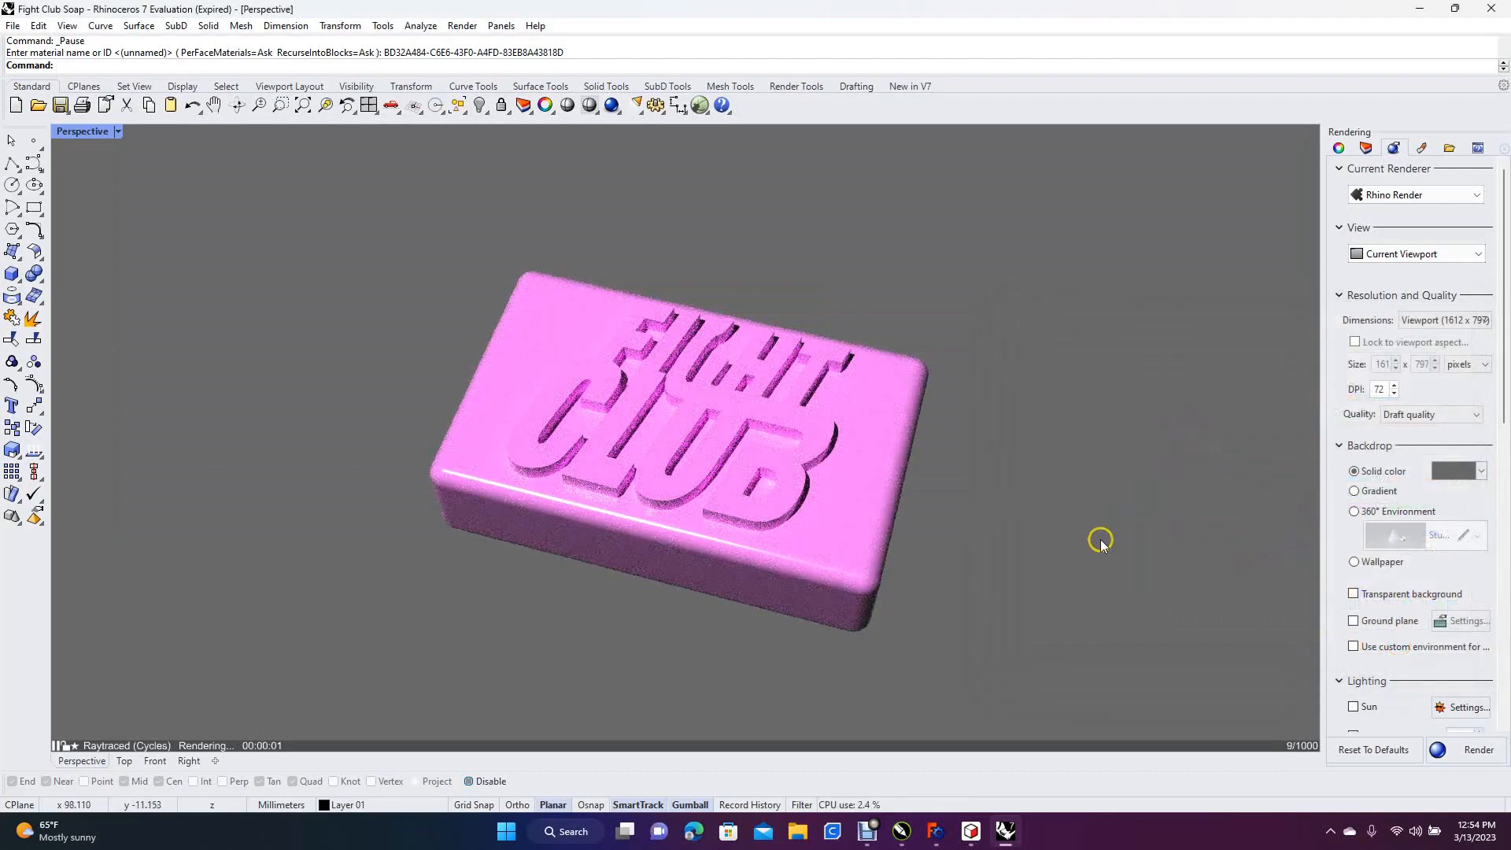
pyautogui.moveTo(1046, 347)
pyautogui.mouseDown(button='right')
pyautogui.moveTo(1066, 357)
pyautogui.moveTo(1049, 359)
pyautogui.mouseUp(button='right')
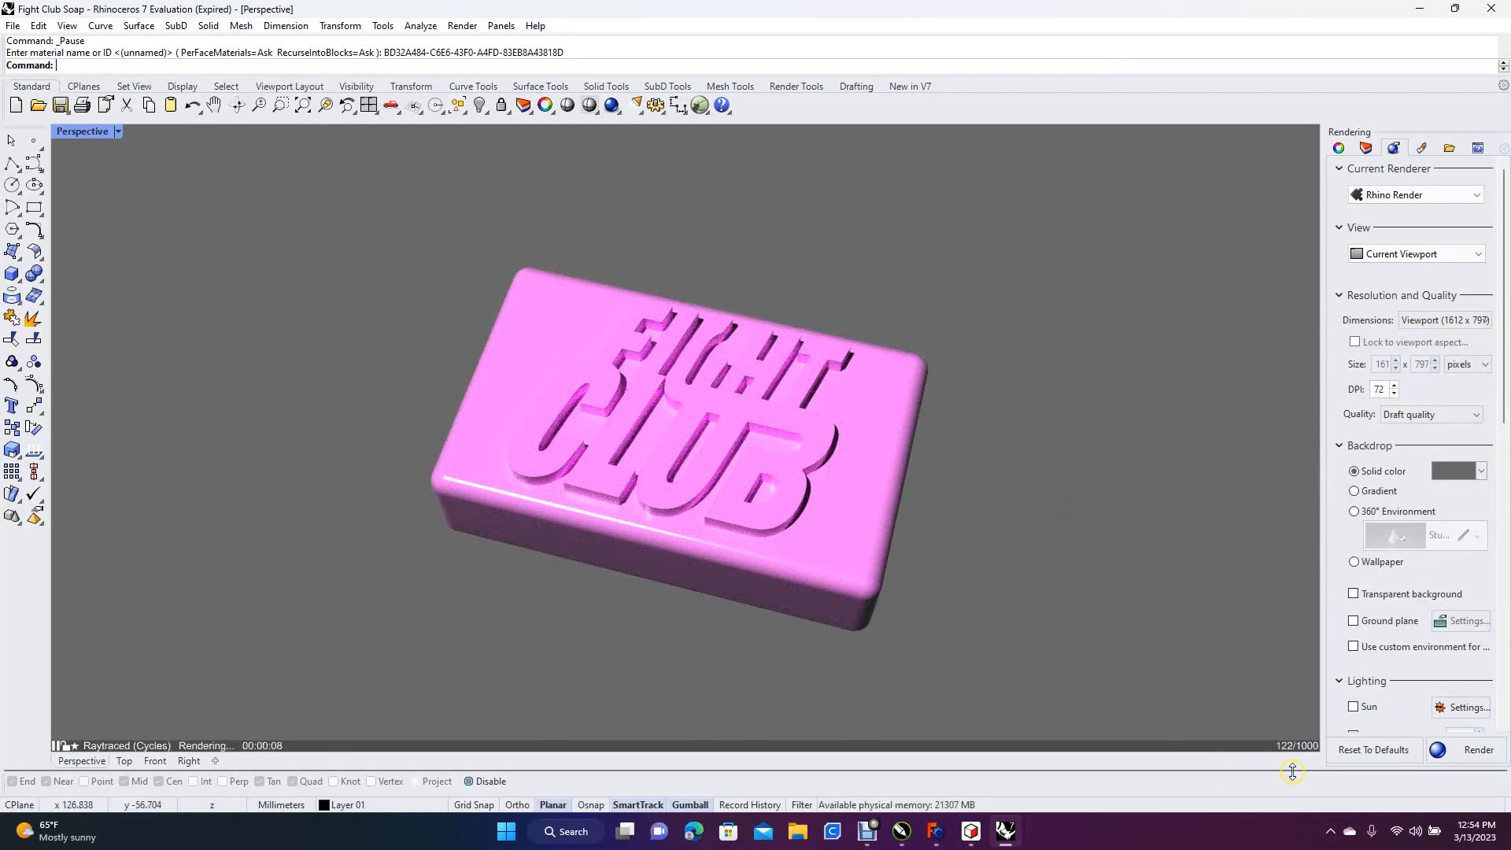
# Try the Skylight and the Sun as lighting for the raytraced soap bar
pyautogui.scroll(-3, 1503, 420)
pyautogui.click(1355, 643)
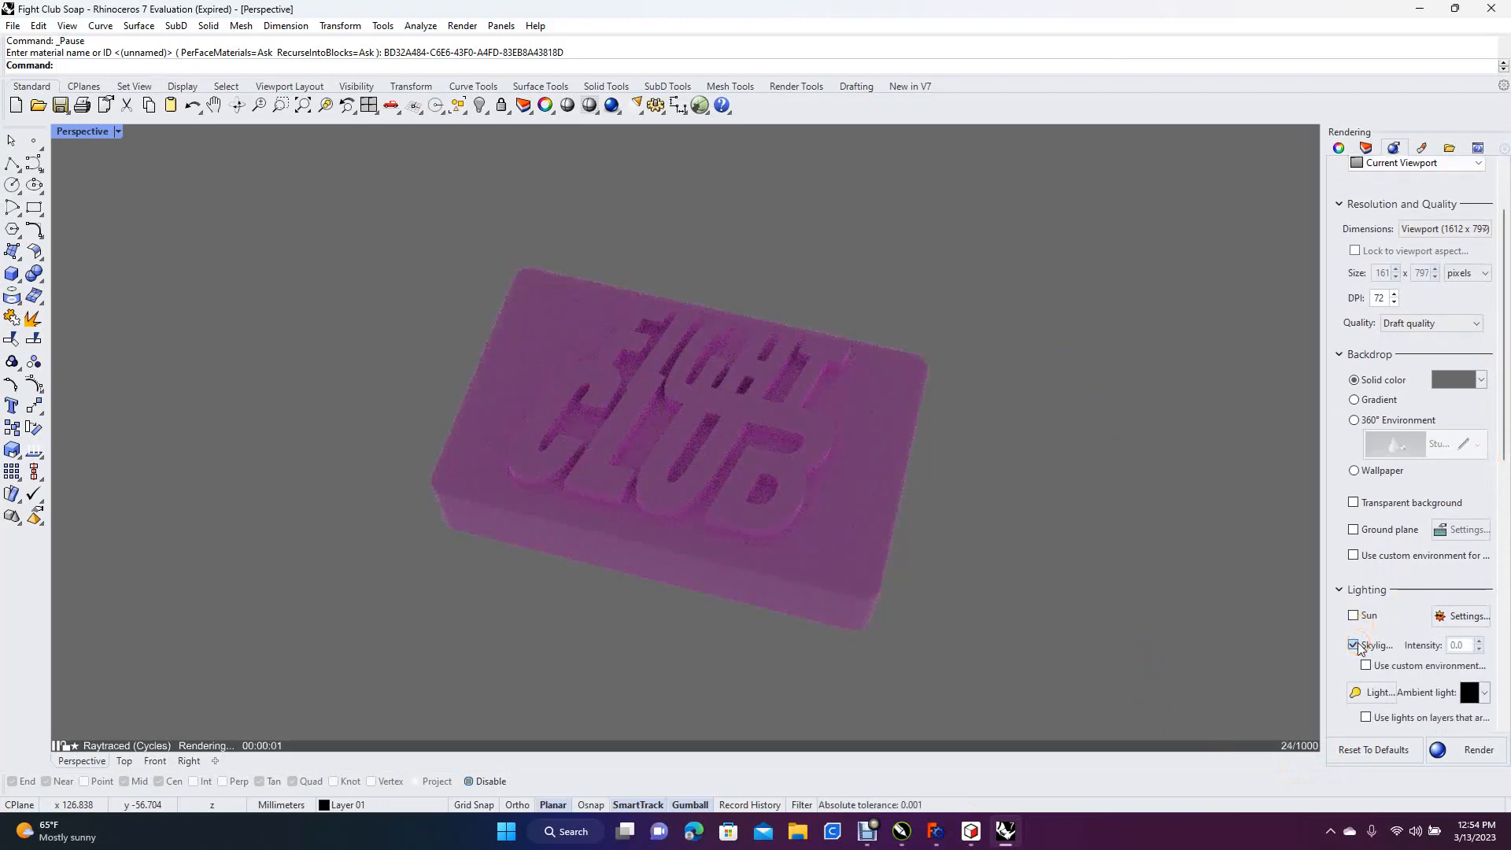
pyautogui.click(1354, 645)
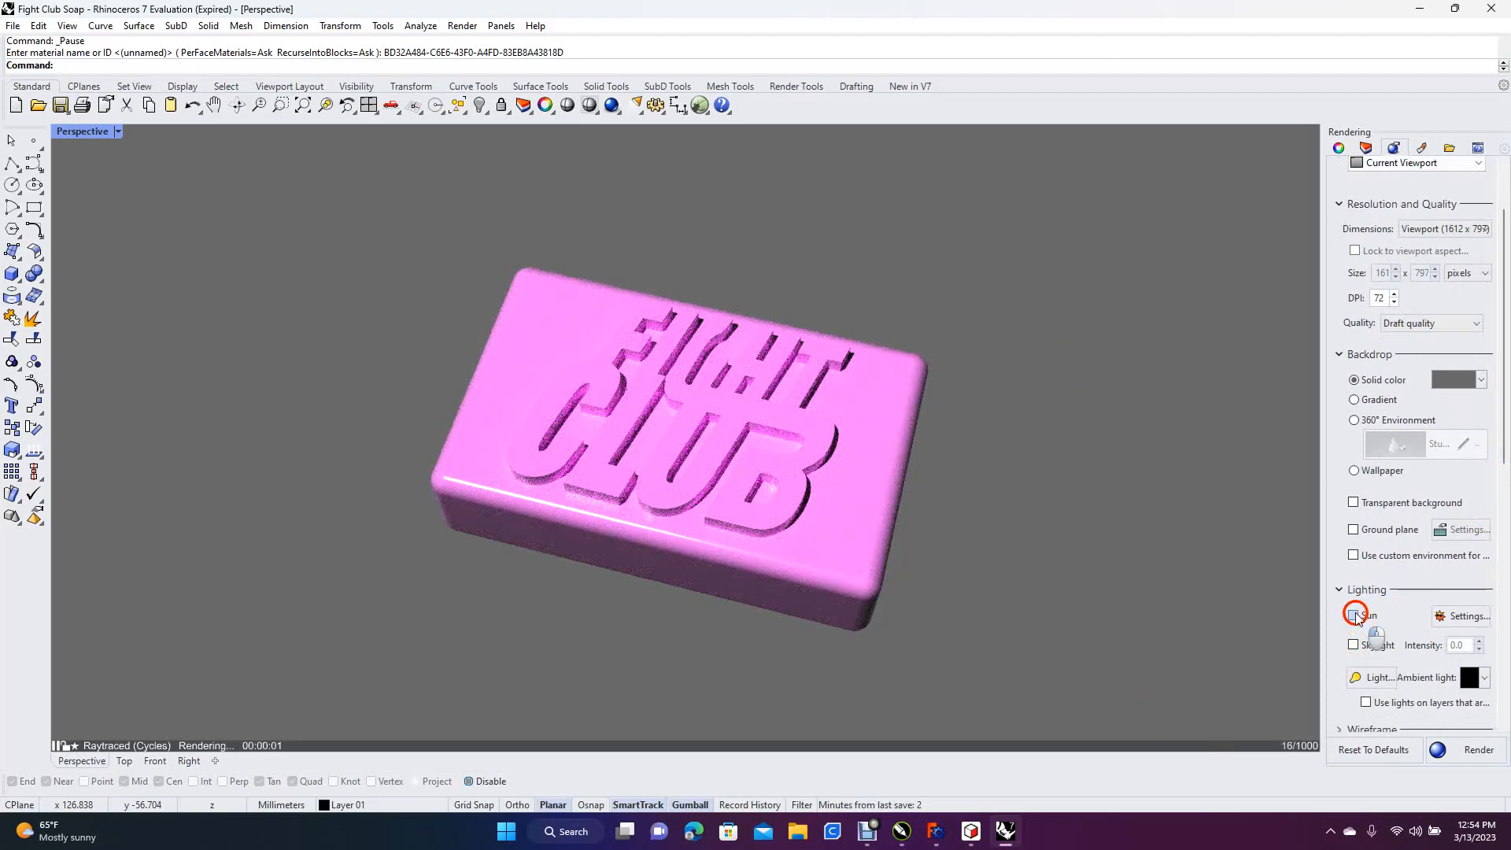
pyautogui.click(1354, 614)
pyautogui.click(1353, 614)
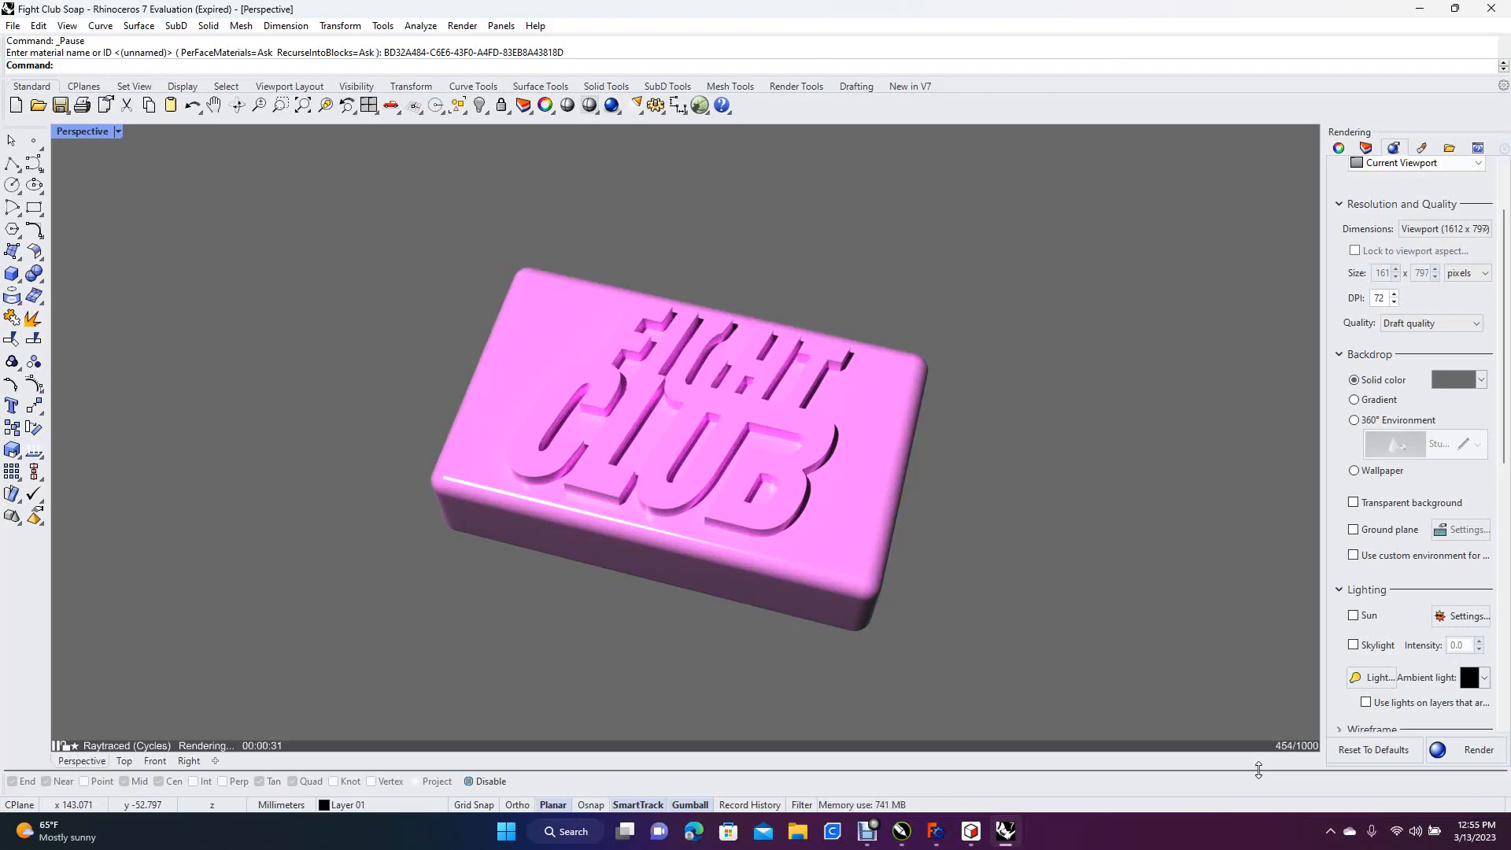
pyautogui.hotkey('ctrl', 'shift', 's')
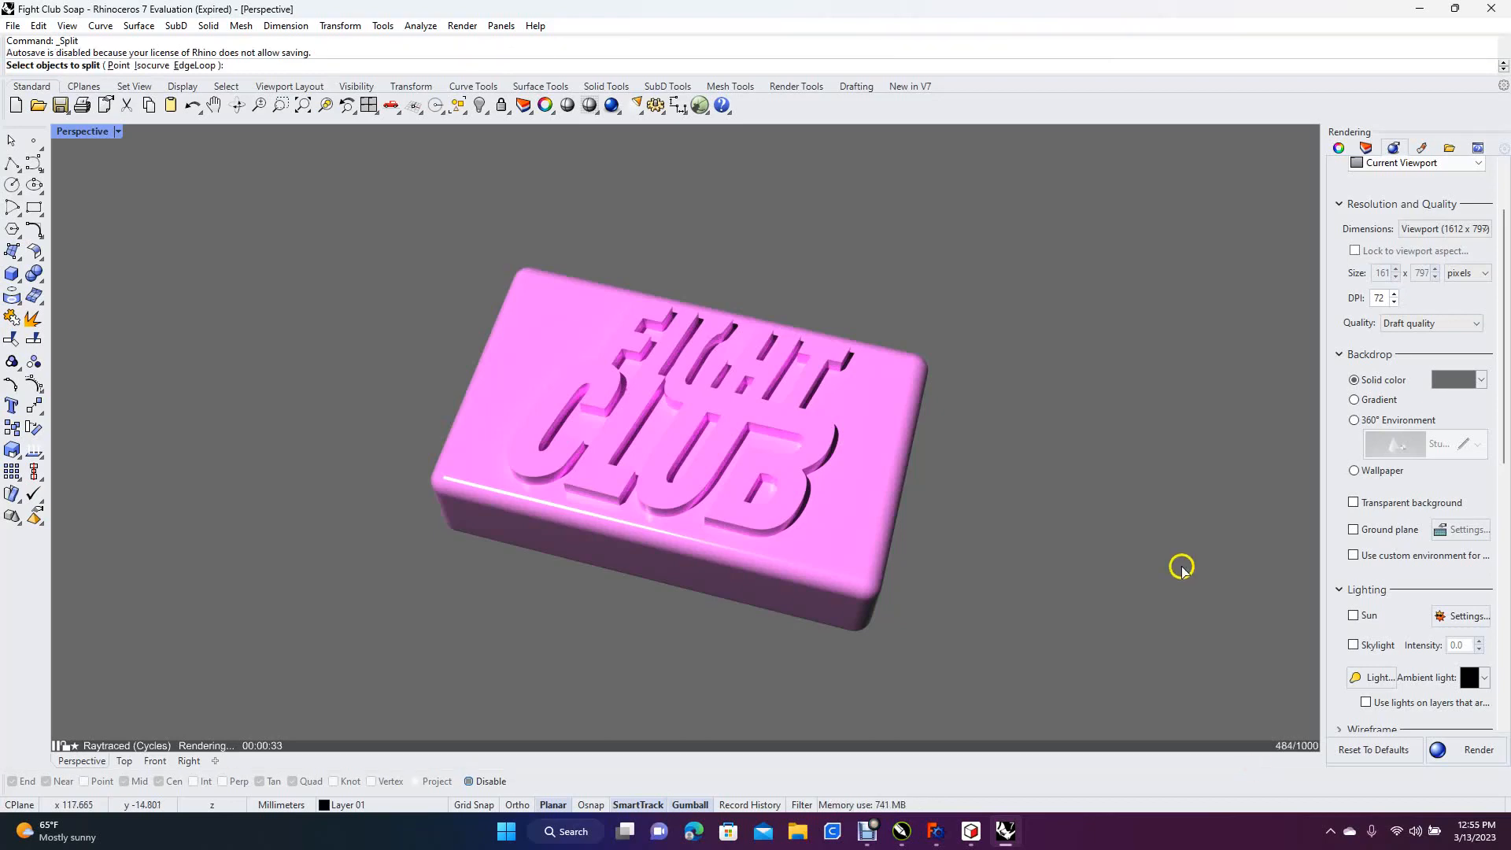
pyautogui.hotkey('alt', 's')
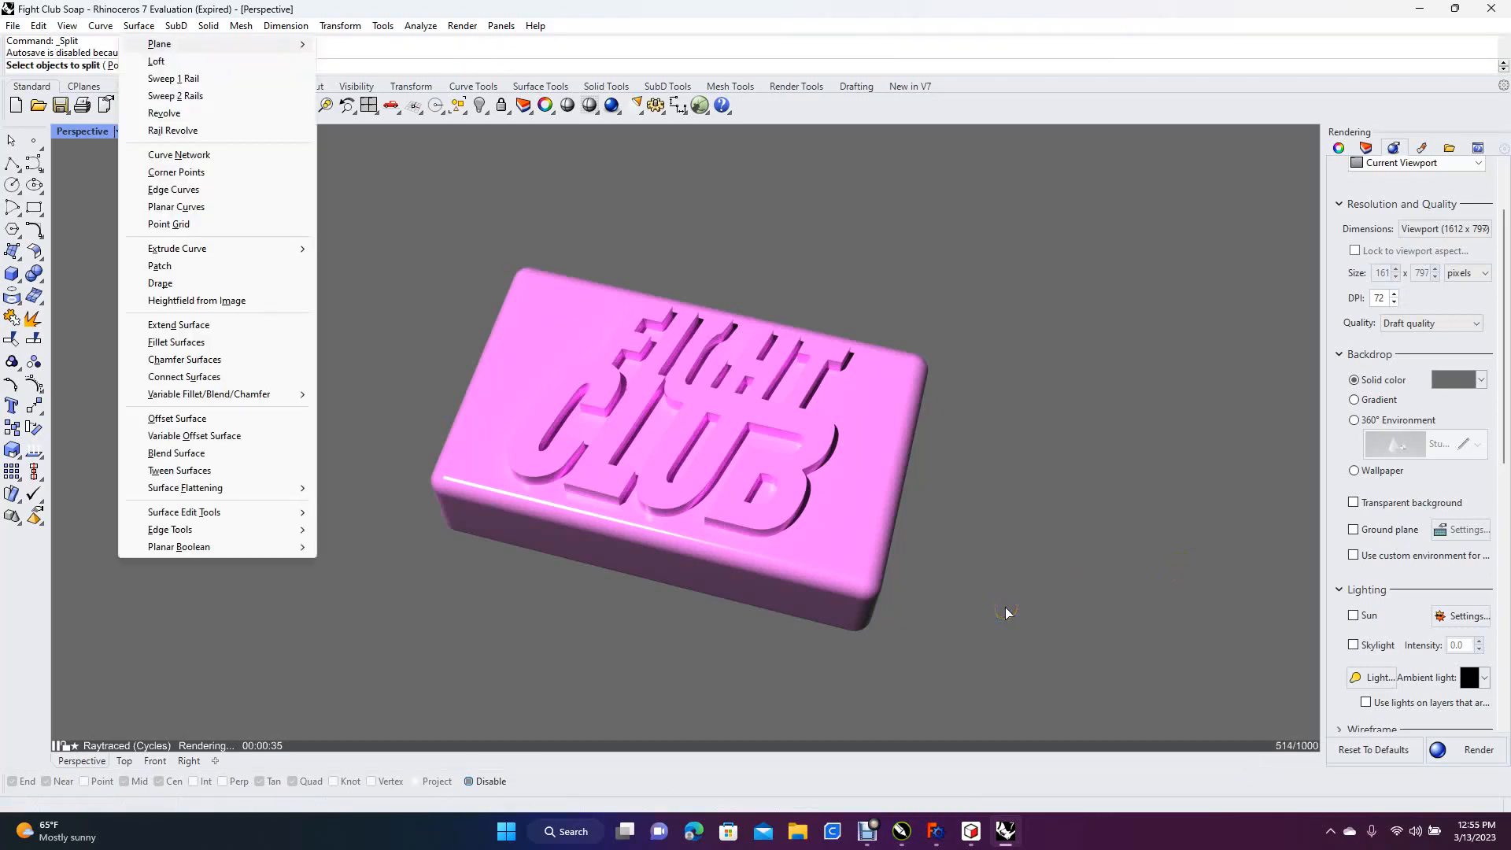
pyautogui.press('Escape')
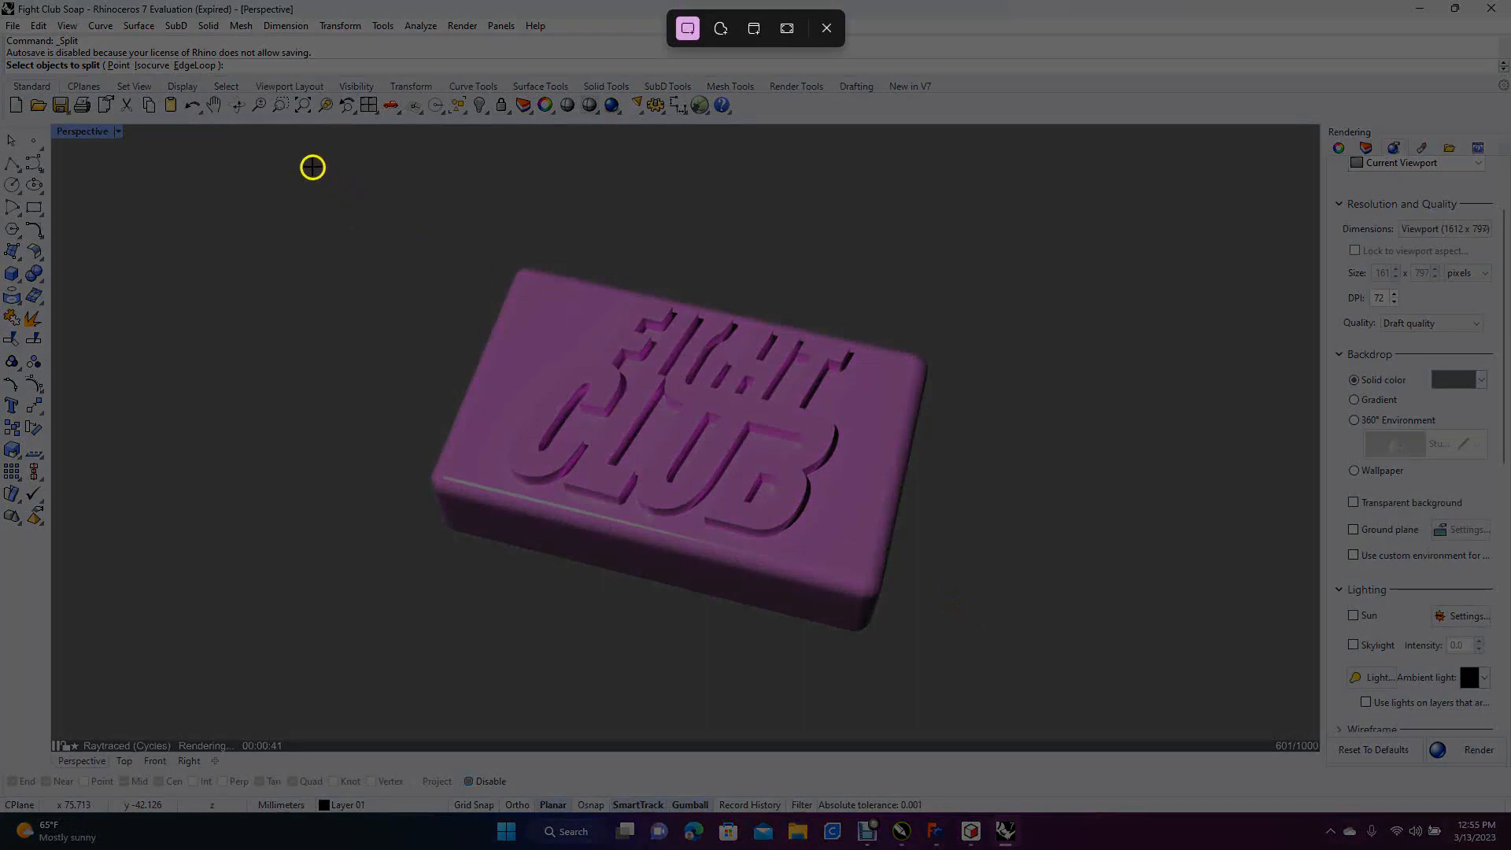
# Capture a rectangular screenshot of the raytraced soap bar and its dark gray surroundings with Snipping Tool
pyautogui.moveTo(299, 156); pyautogui.dragTo(1088, 709)
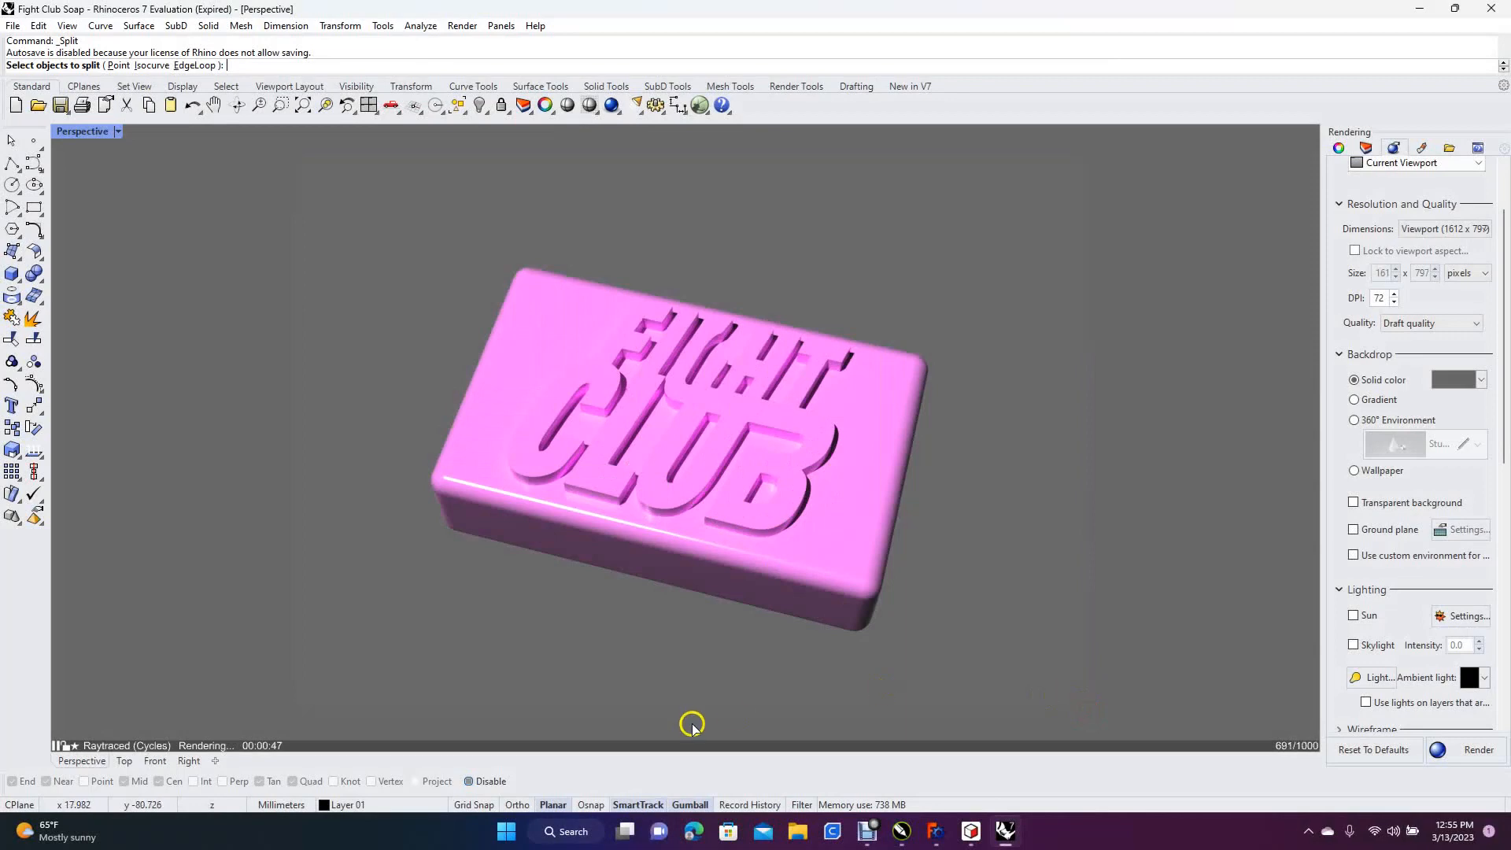
# Open Paint, paste the captured soap bar screenshot onto the canvas, and crop the image to the pasted selection
pyautogui.click(506, 832)
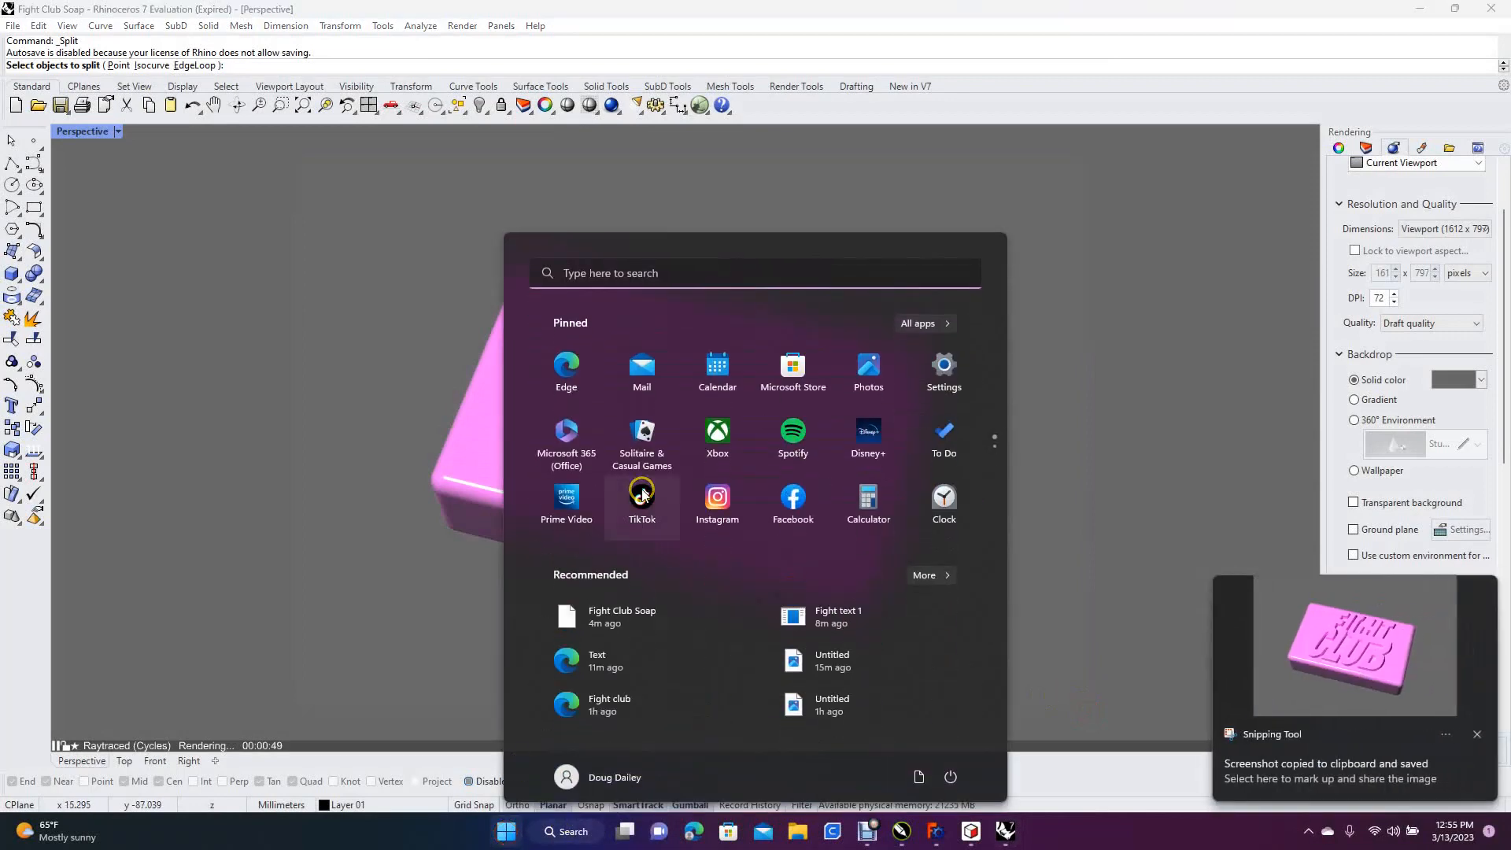
pyautogui.click(610, 268)
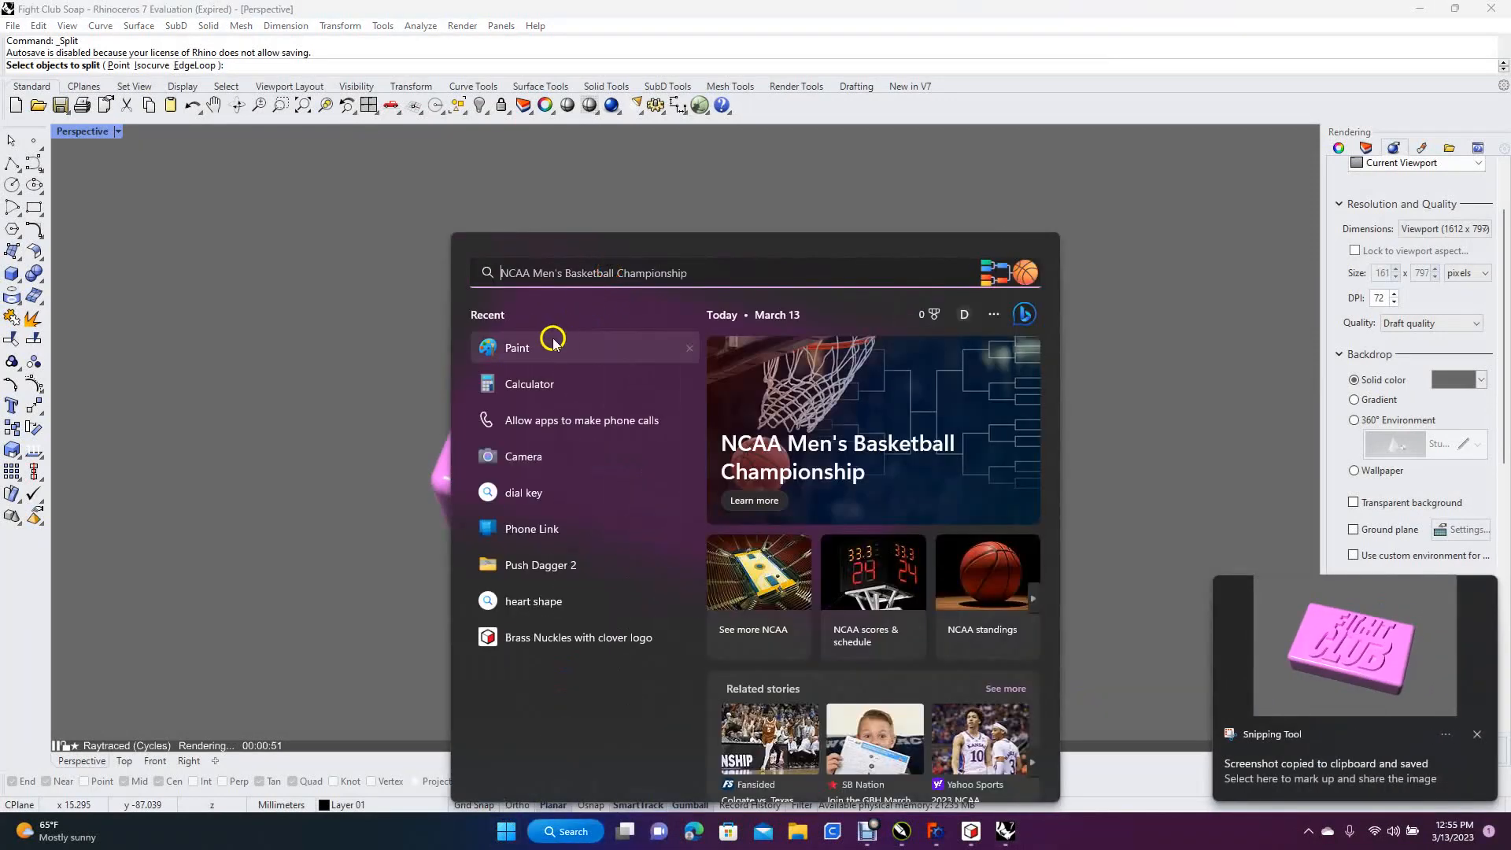
pyautogui.click(540, 346)
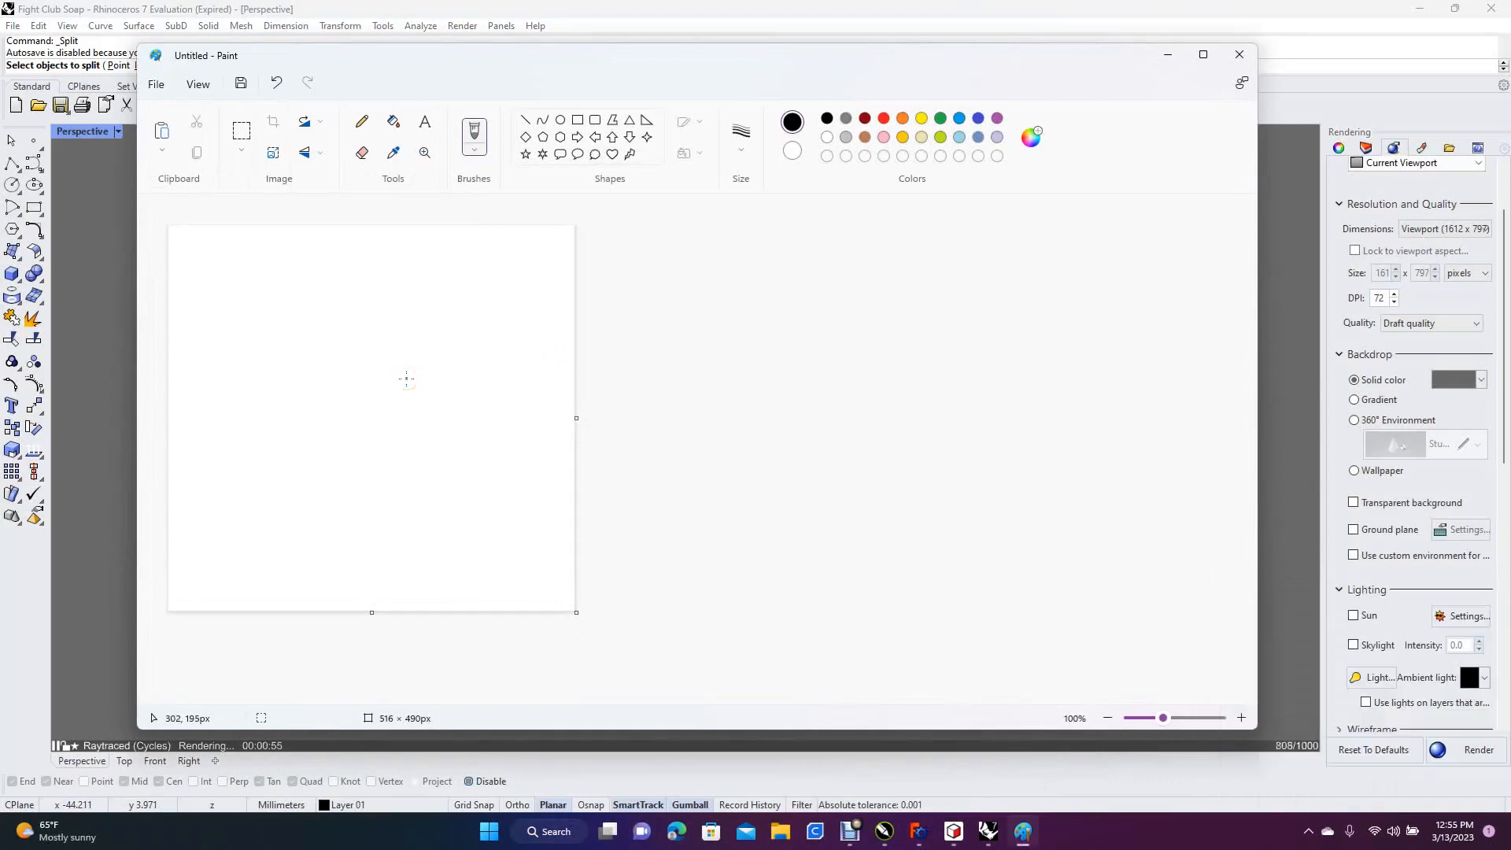
pyautogui.hotkey('ctrl', 'v')
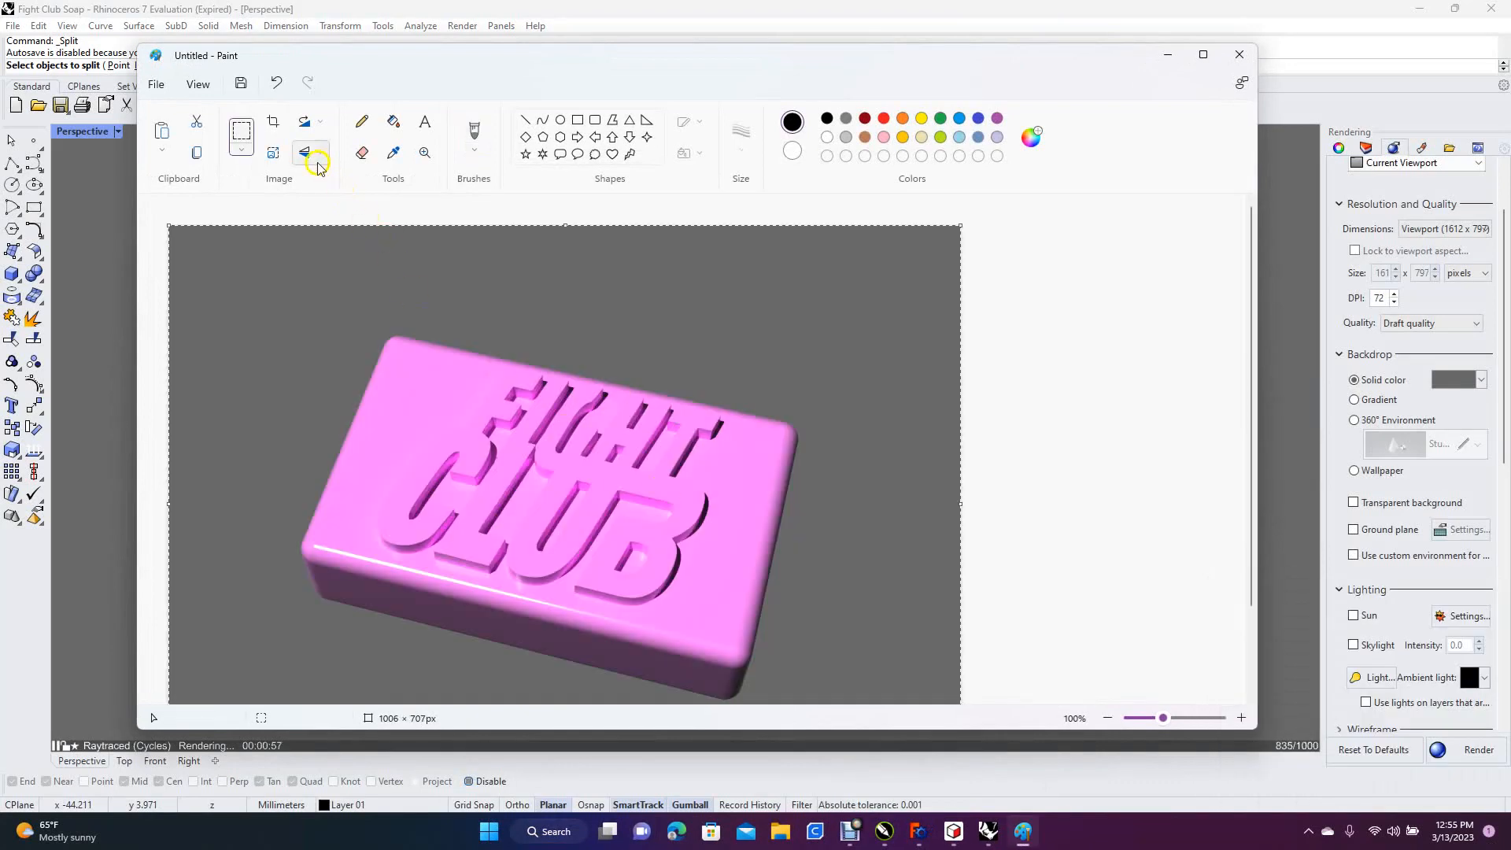
pyautogui.click(280, 128)
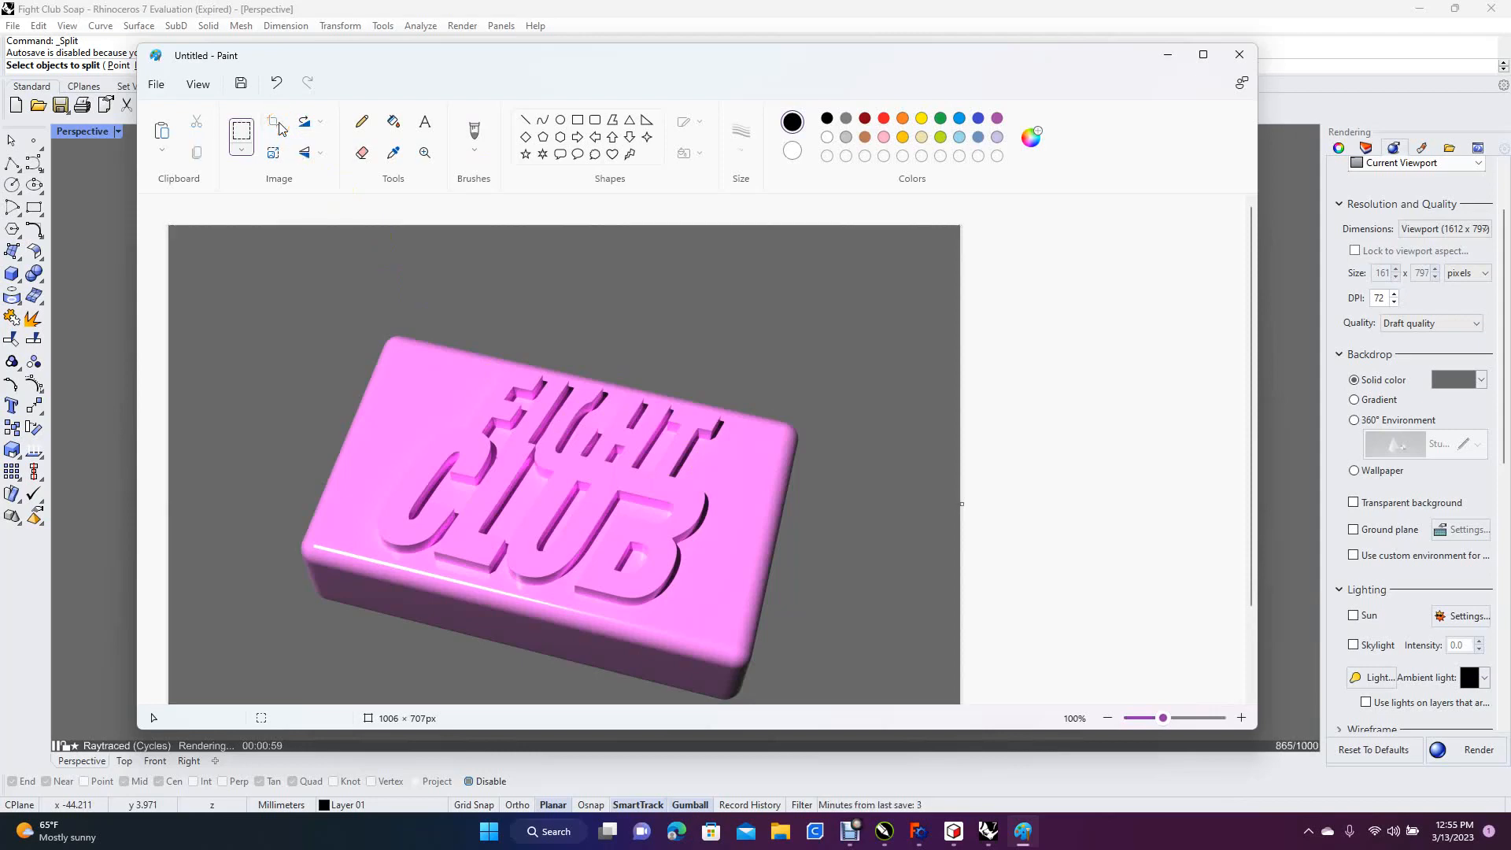
# Save the image as a JPEG named Untitled on the Desktop, replacing the existing file, and close Paint
pyautogui.click(155, 84)
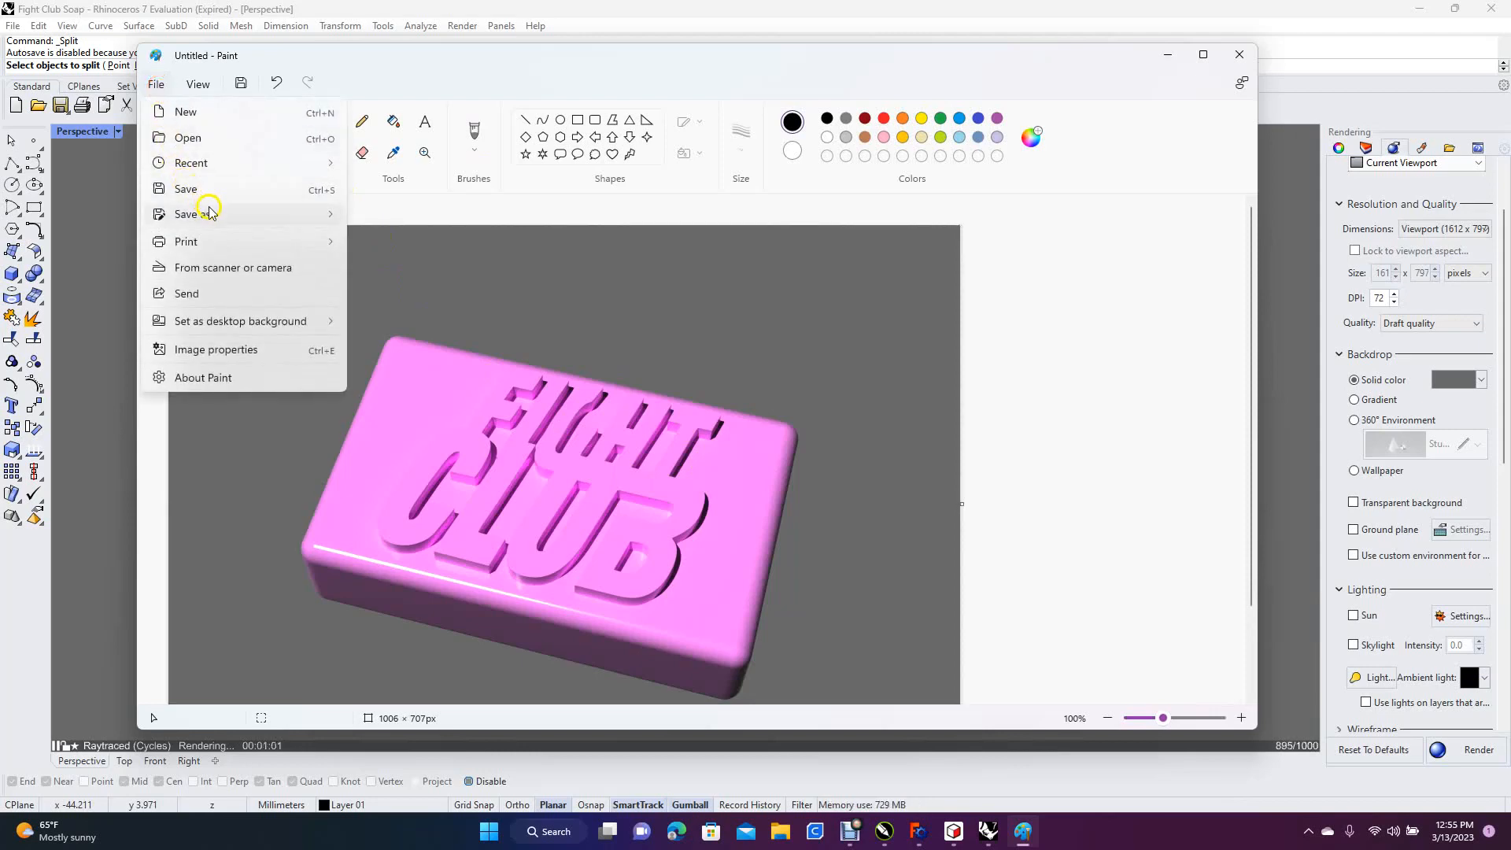
pyautogui.moveTo(210, 211)
pyautogui.click(397, 246)
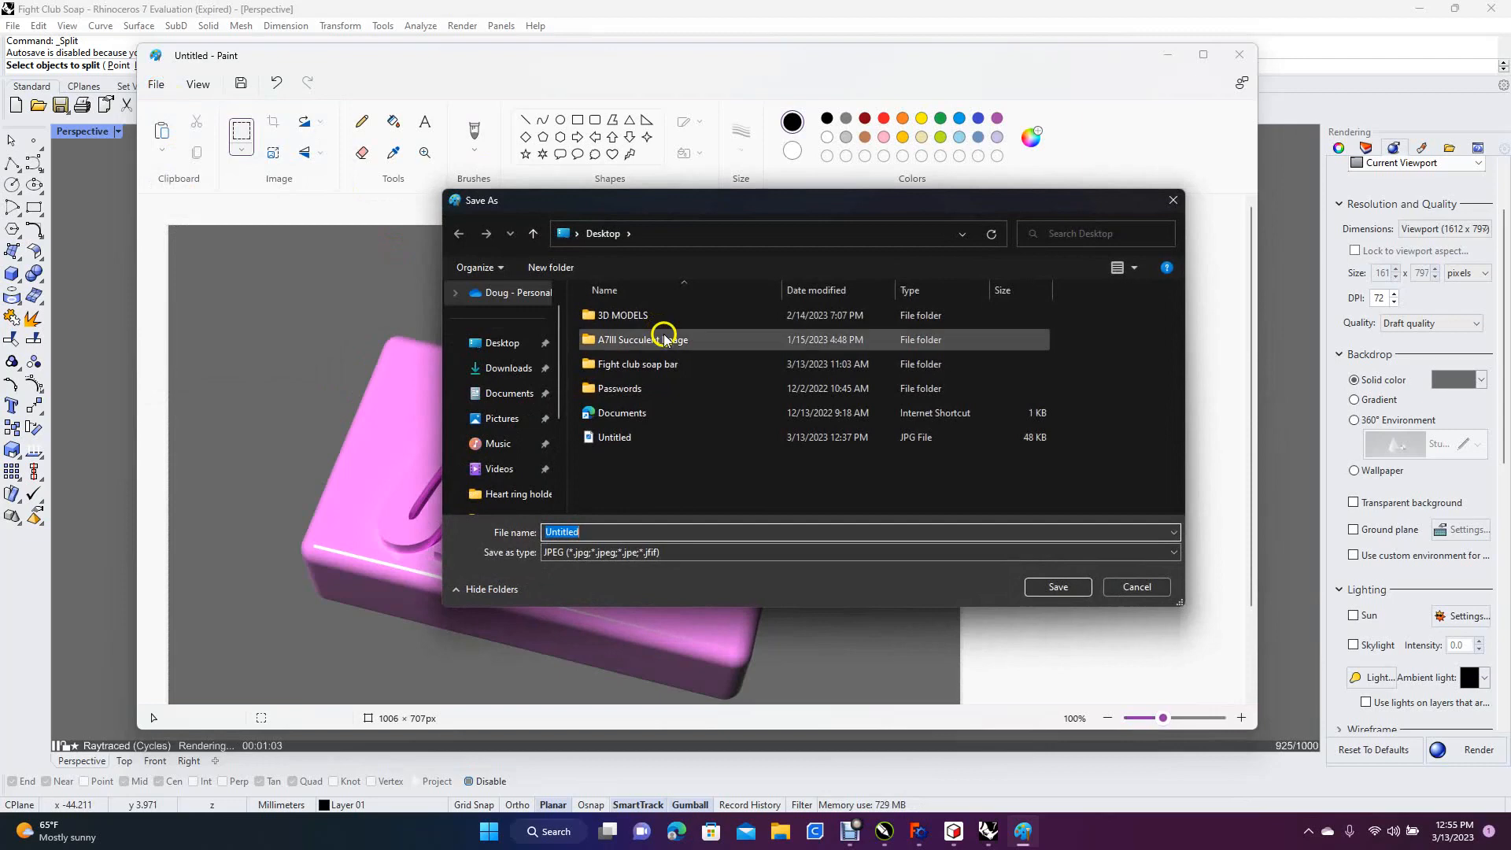
pyautogui.click(505, 340)
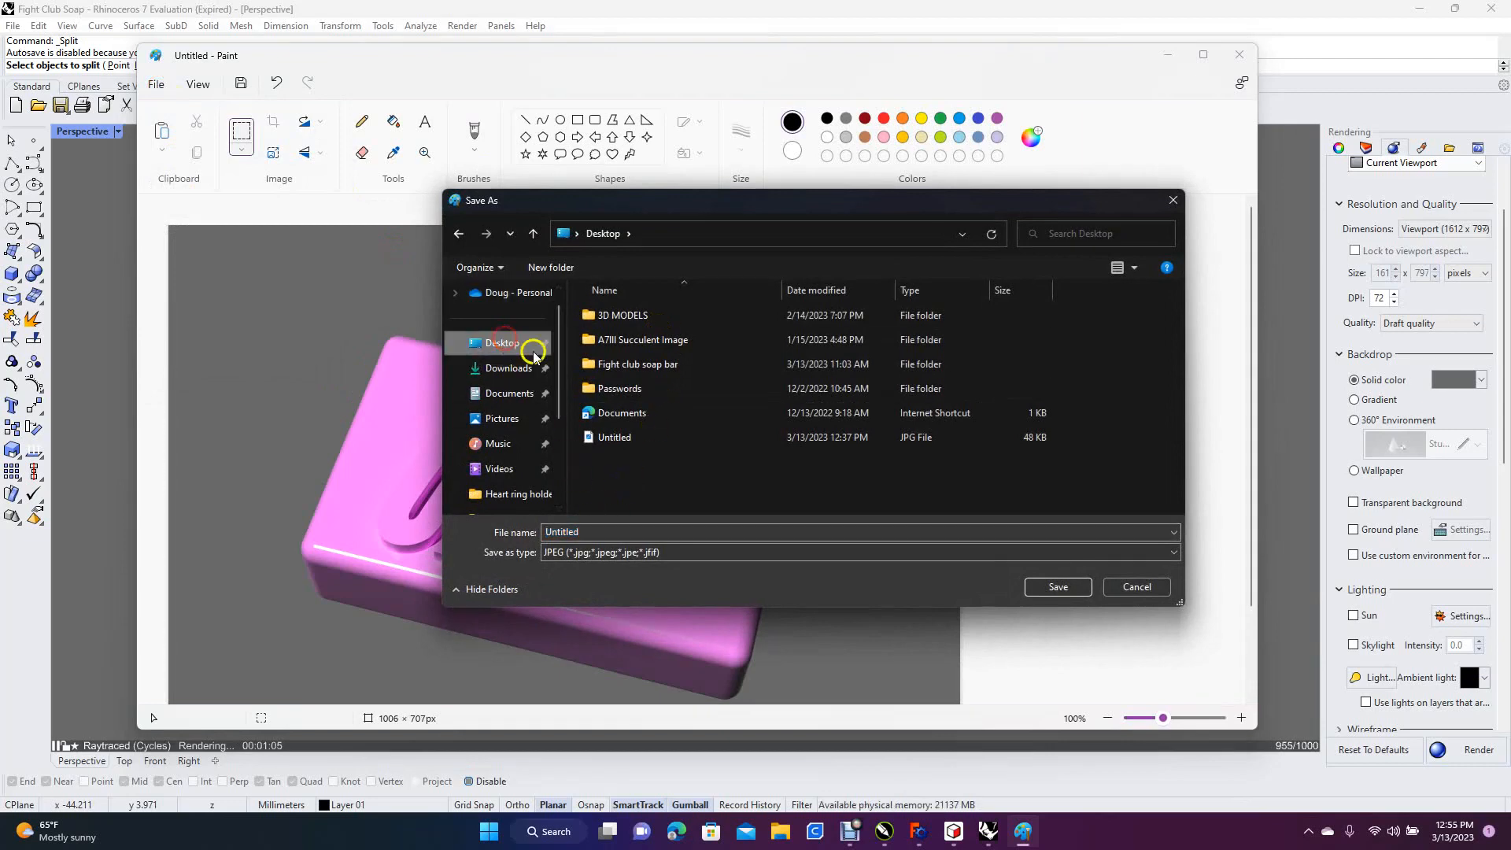
pyautogui.click(1058, 587)
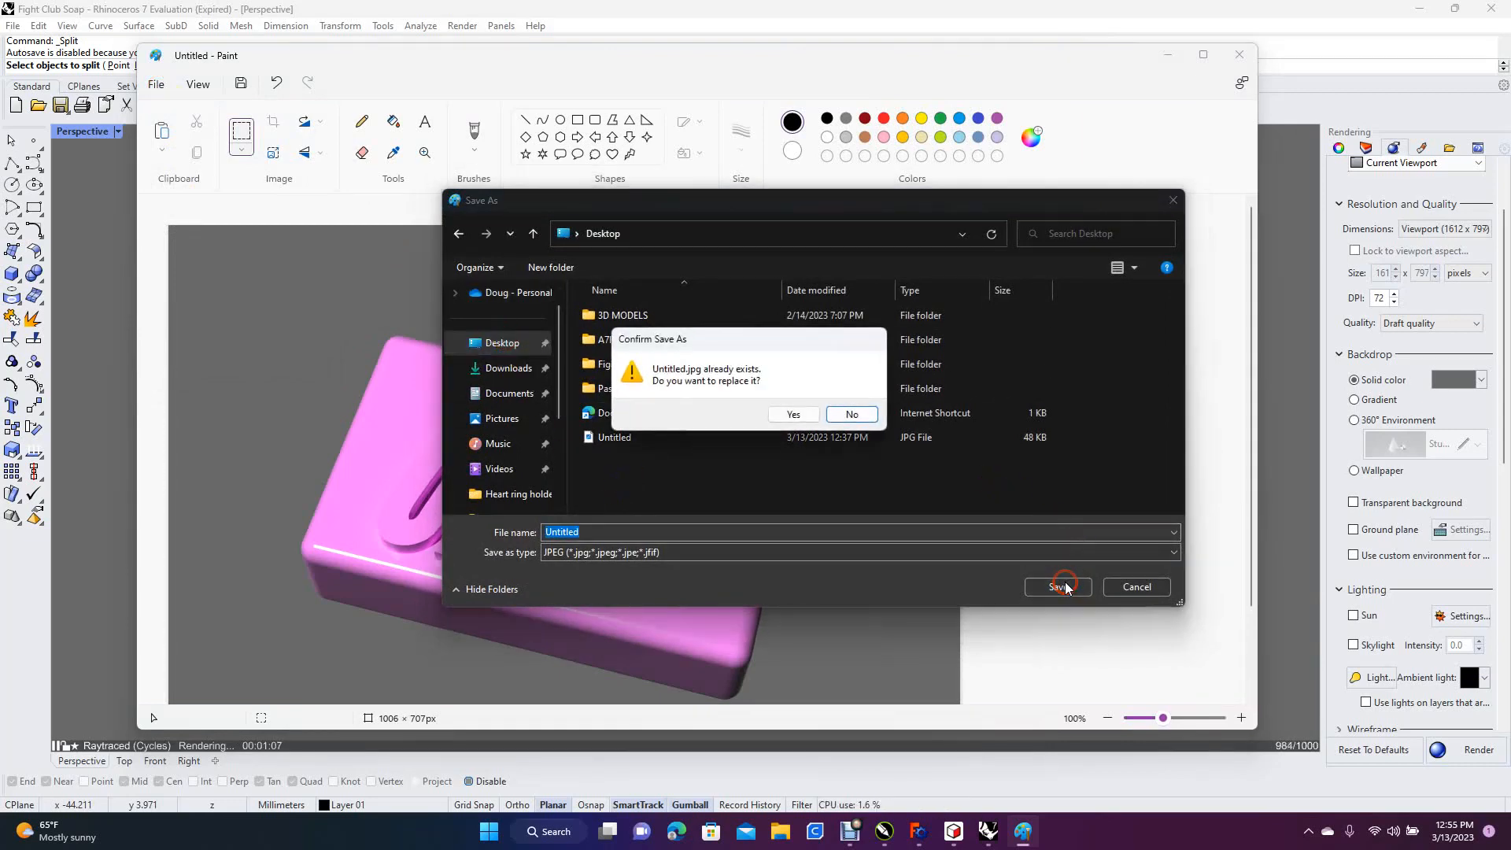
pyautogui.click(800, 411)
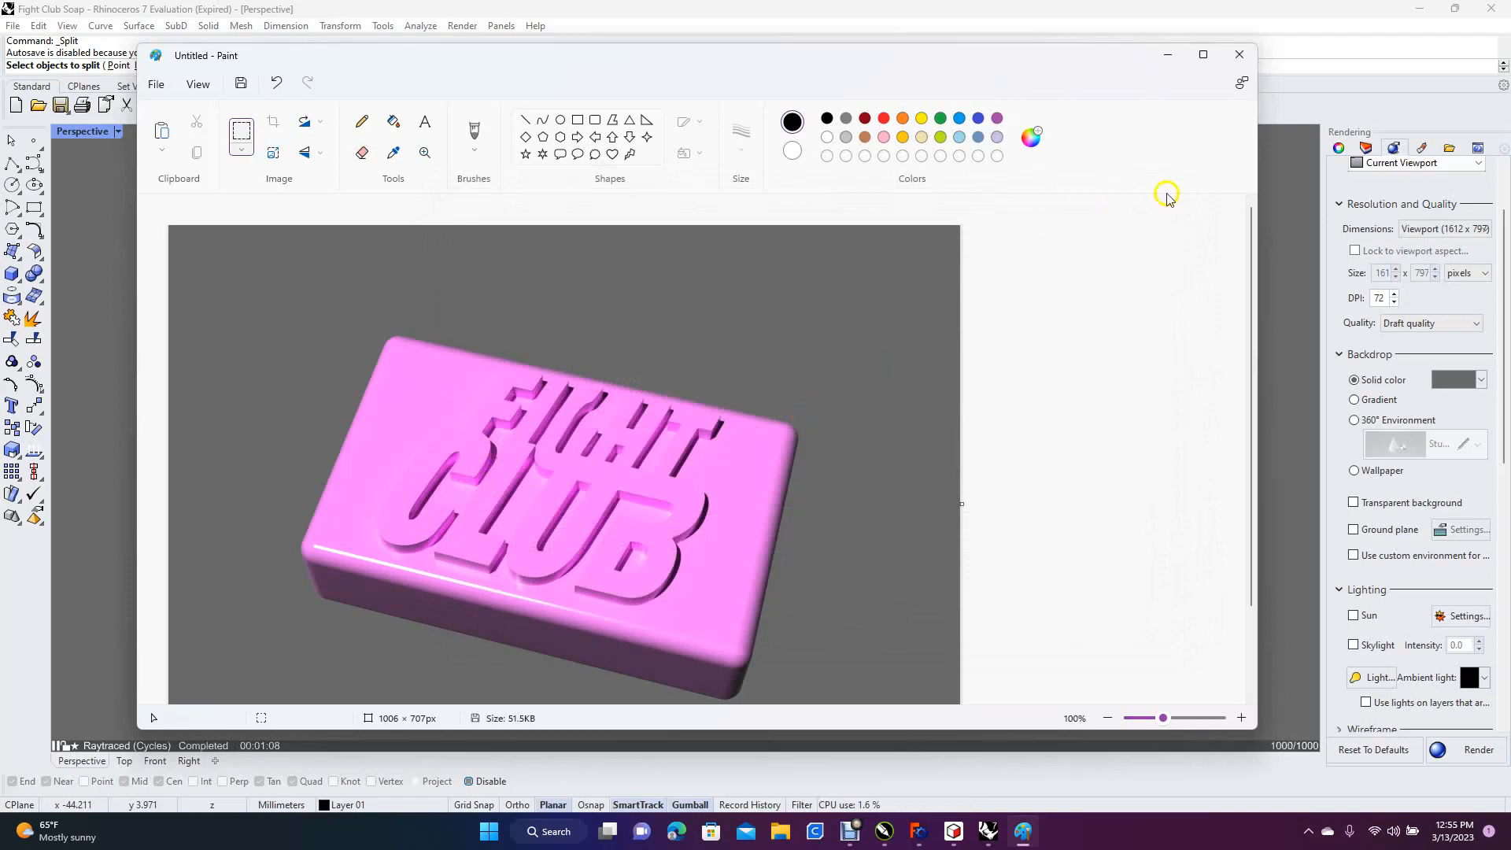
pyautogui.click(1242, 57)
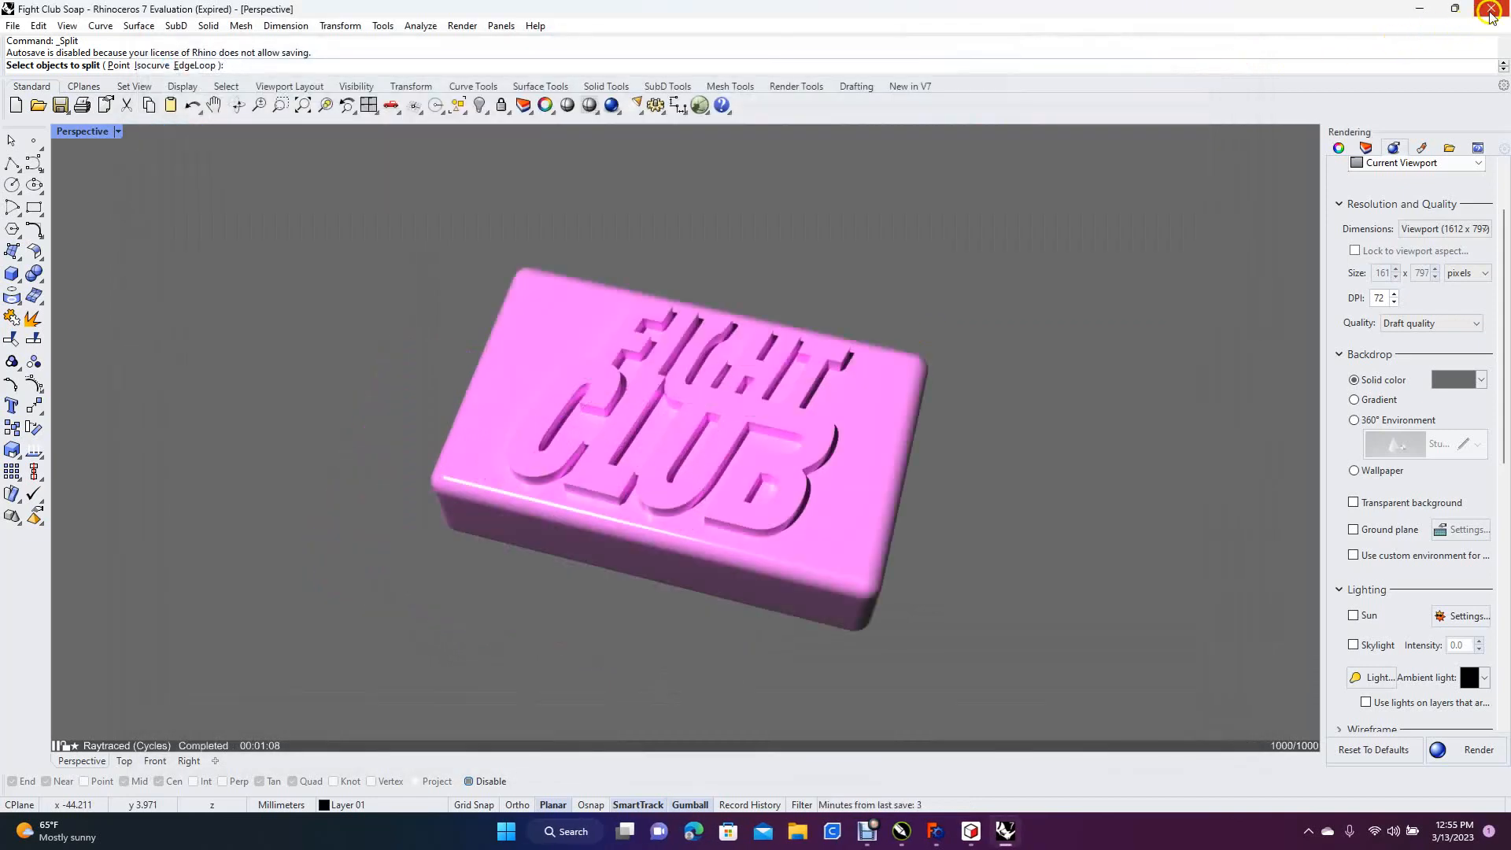
# Close Rhino without saving the changes to Fight Club Soap, and decline installing the available update
pyautogui.click(1491, 15)
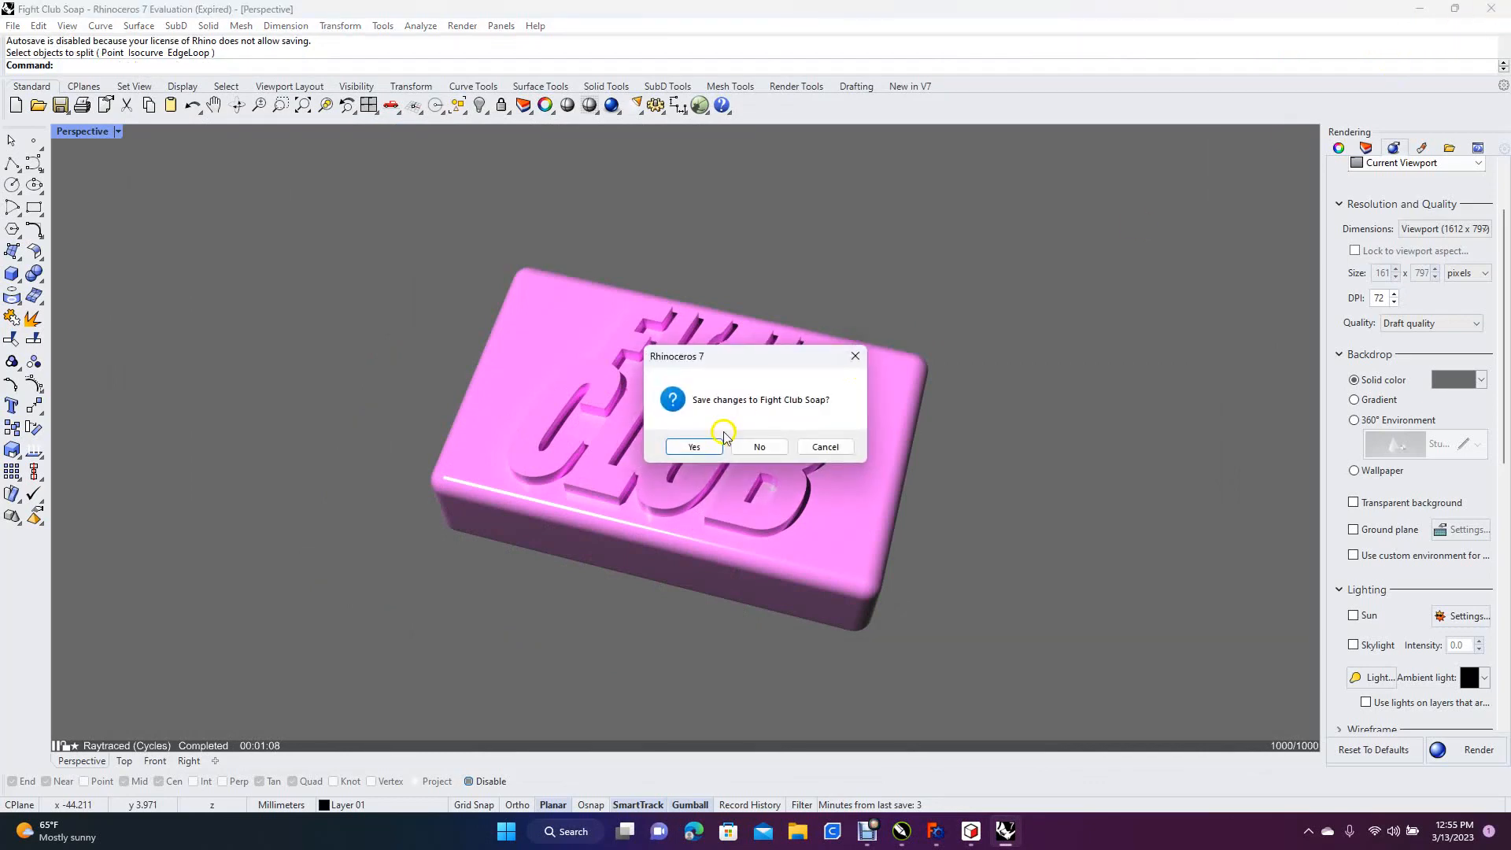
pyautogui.click(760, 447)
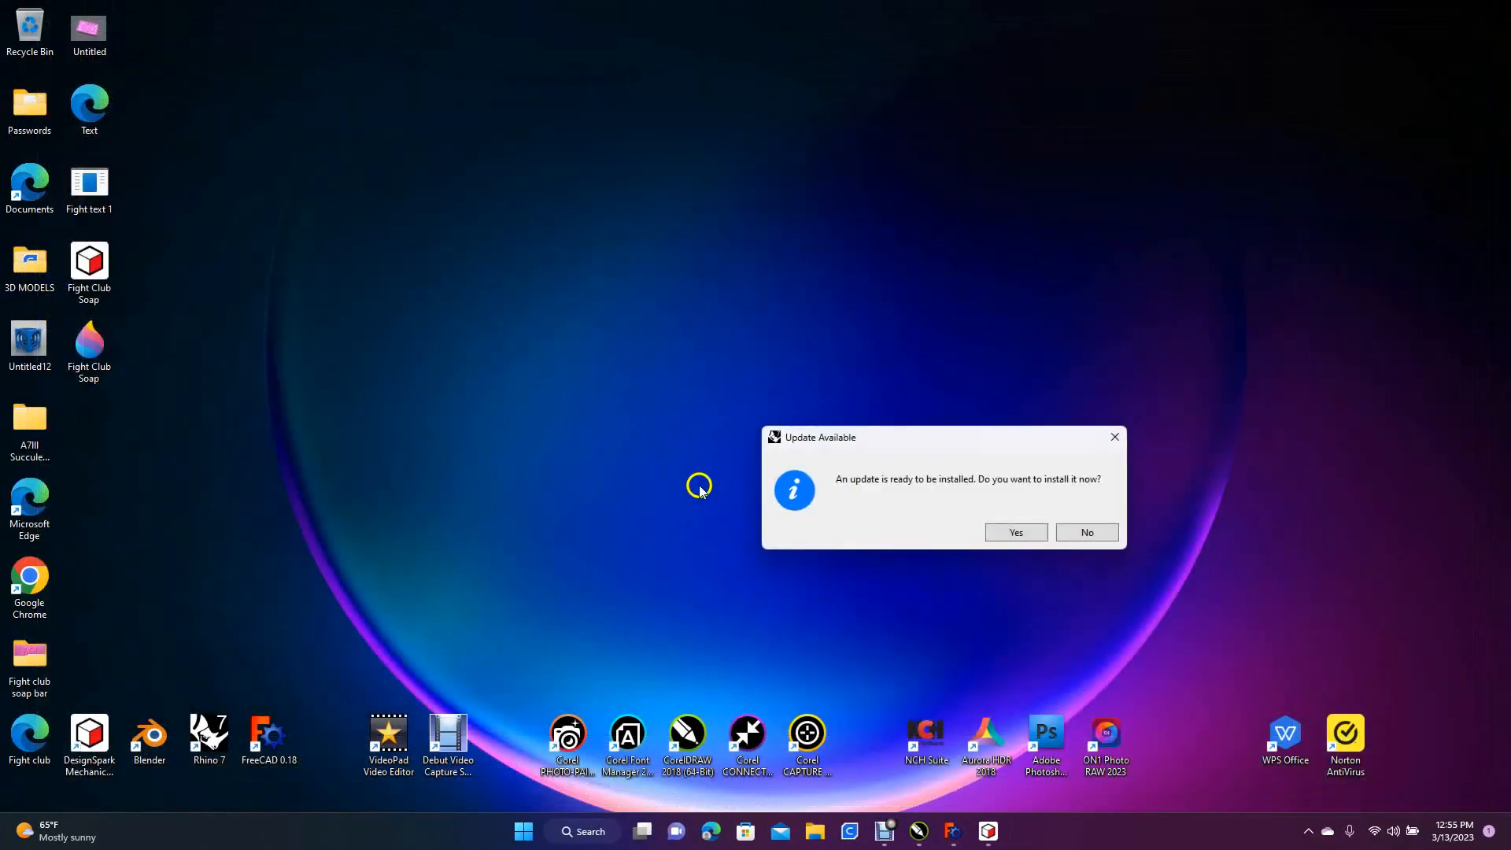
pyautogui.click(1083, 534)
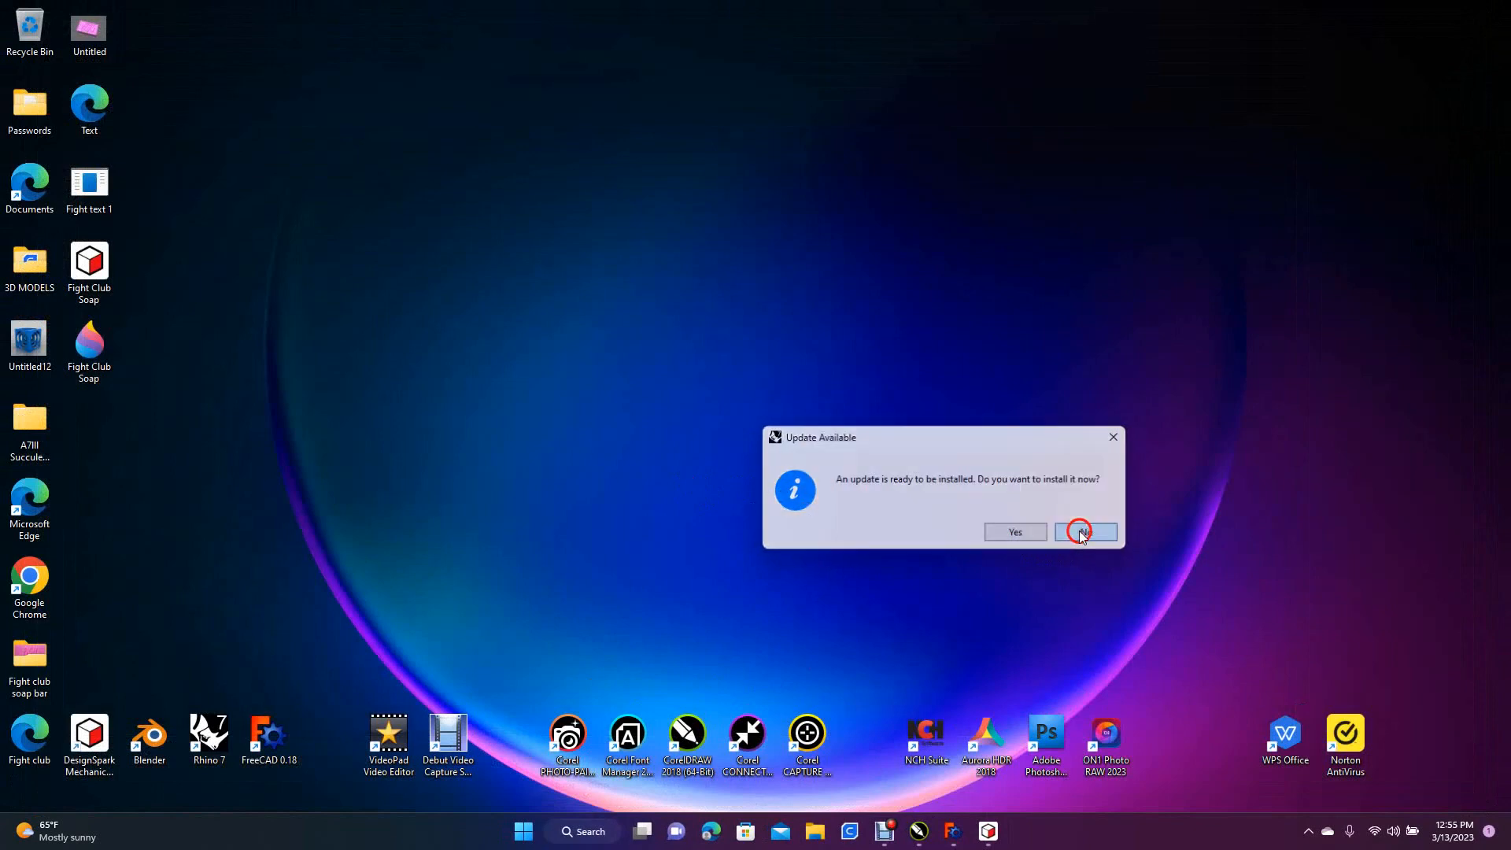
# Switch to DesignSpark Mechanical and display the Fight Club soap bar model in the isometric view
pyautogui.moveTo(991, 835)
pyautogui.click(990, 833)
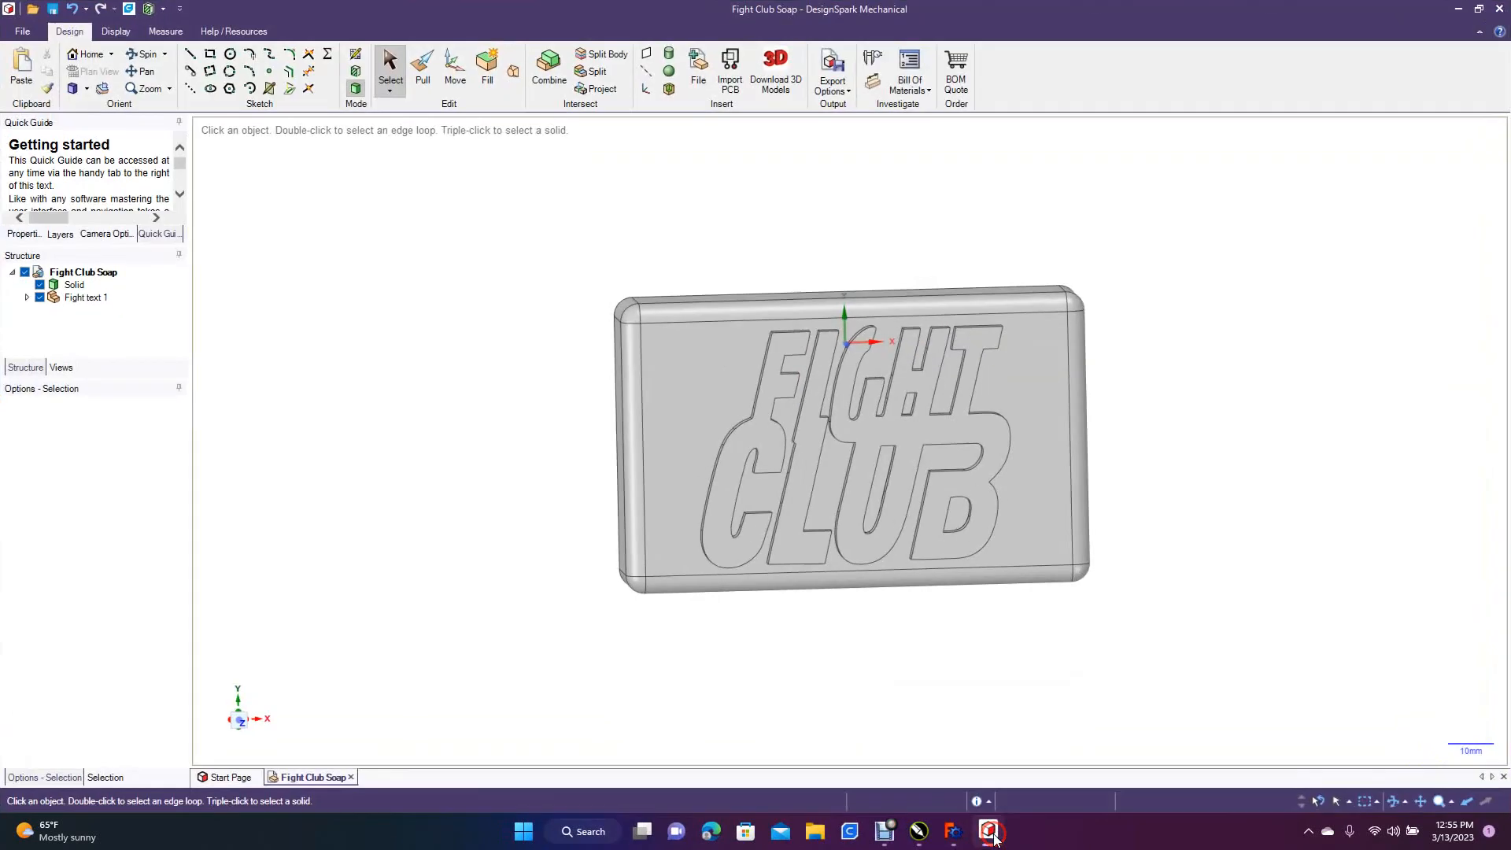
pyautogui.click(87, 88)
pyautogui.click(98, 109)
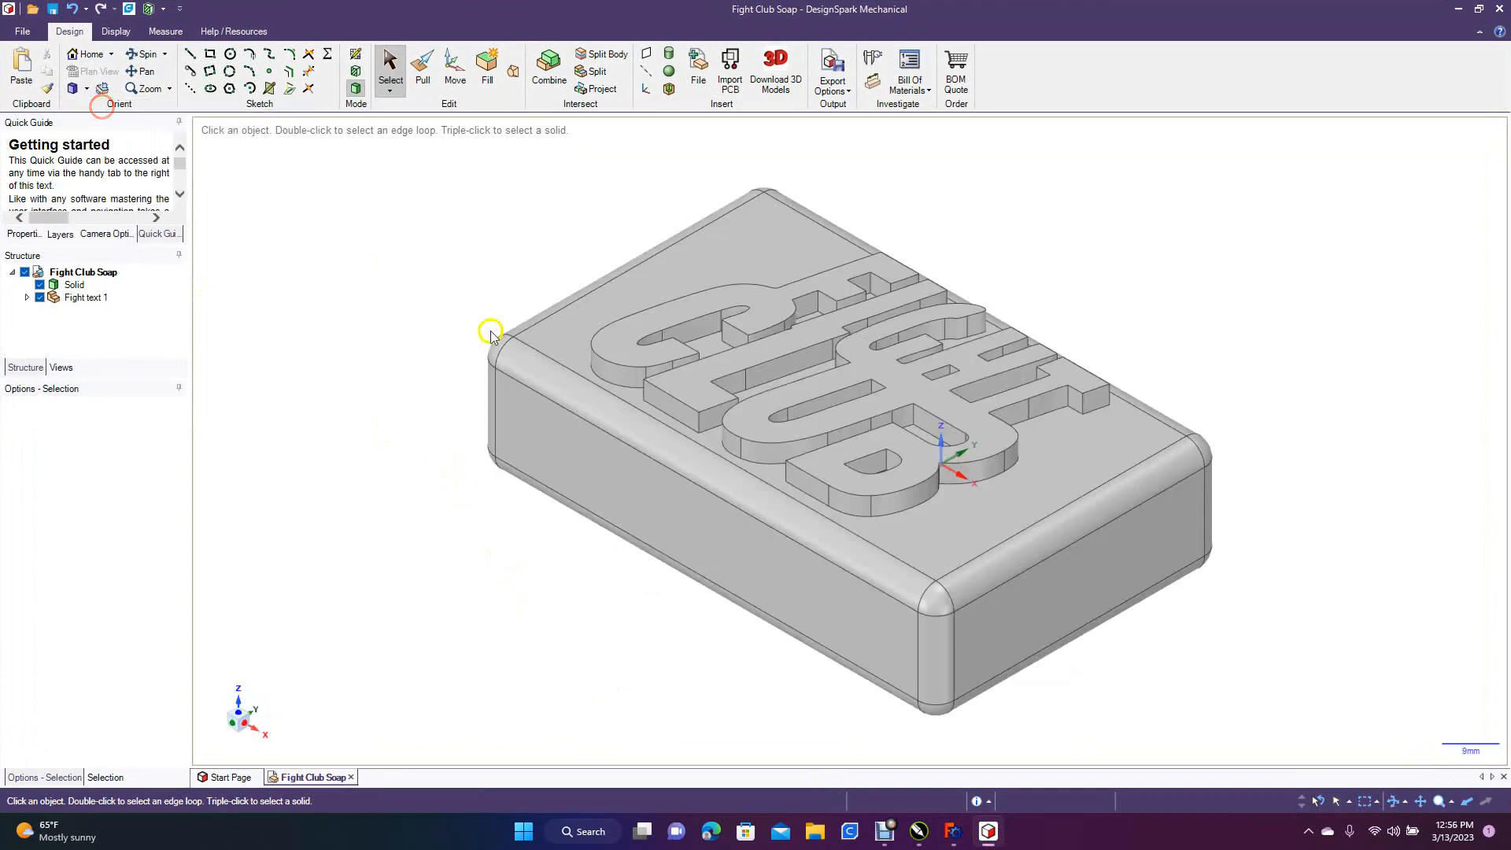